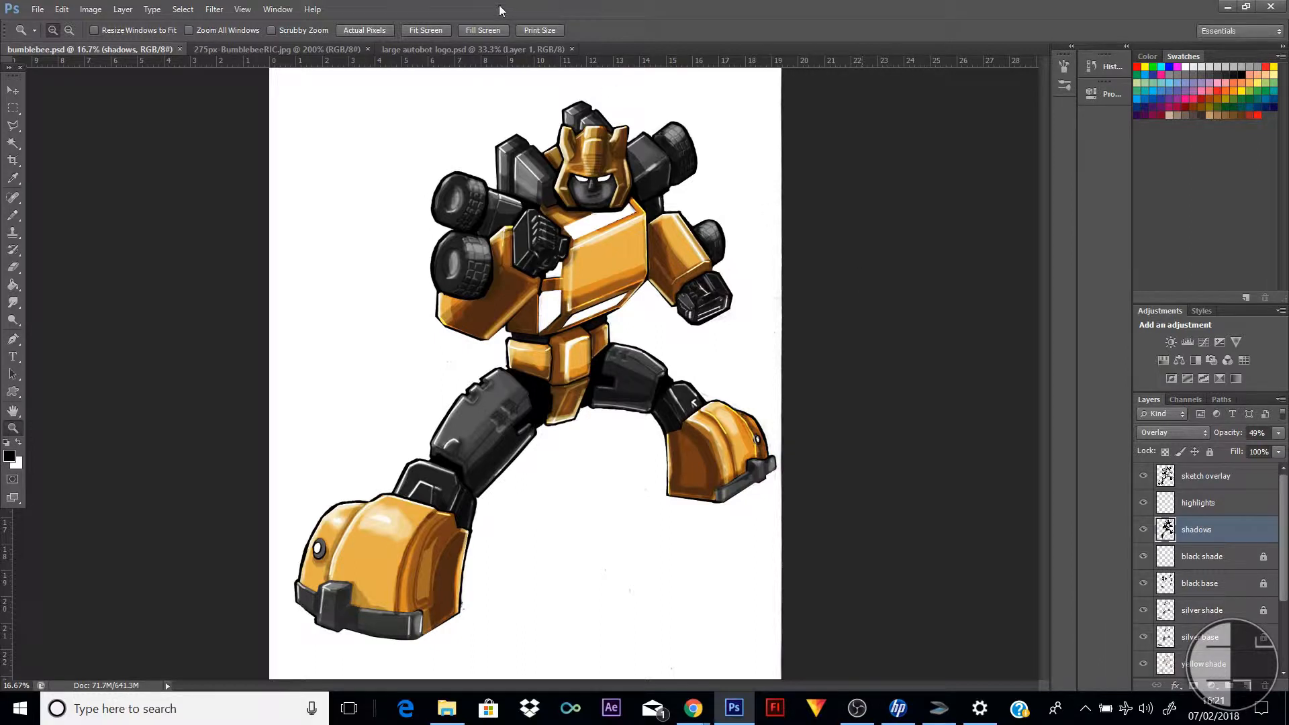
In large autobot logo.psd, load the logo on Layer 1 as a selection and copy it
left_click(460, 48)
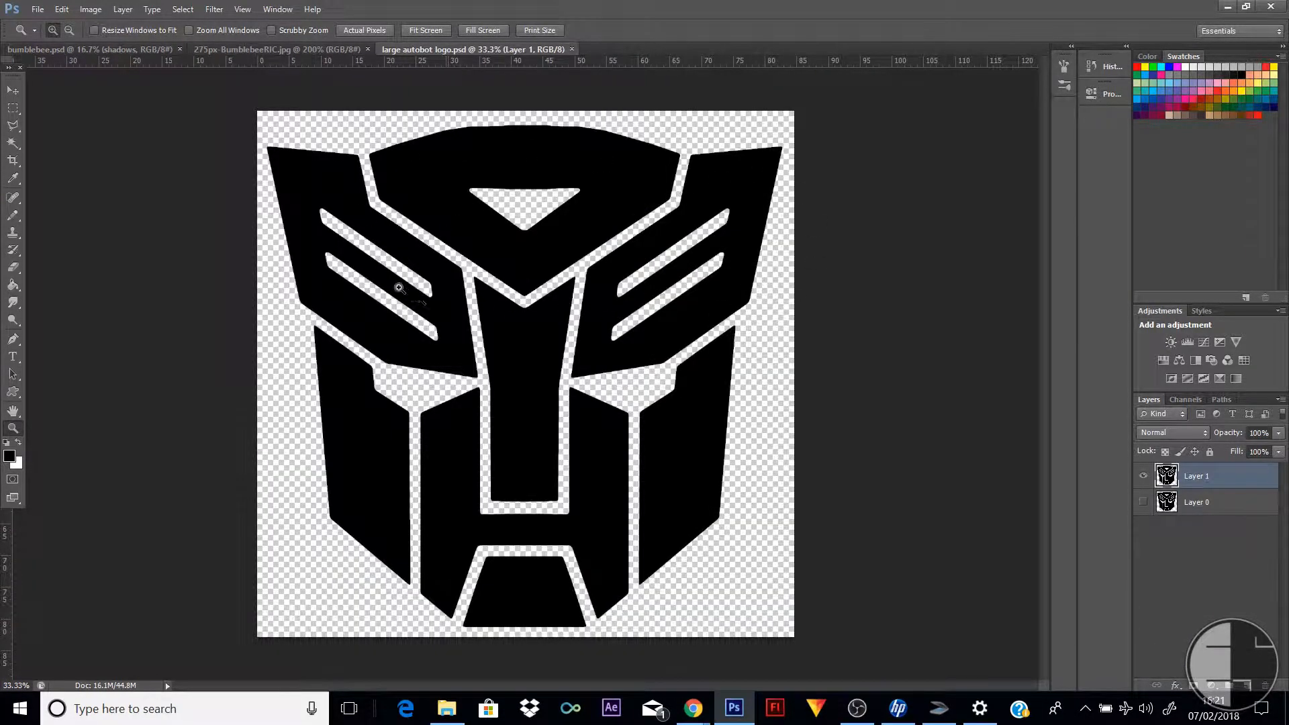
left_click(12, 90)
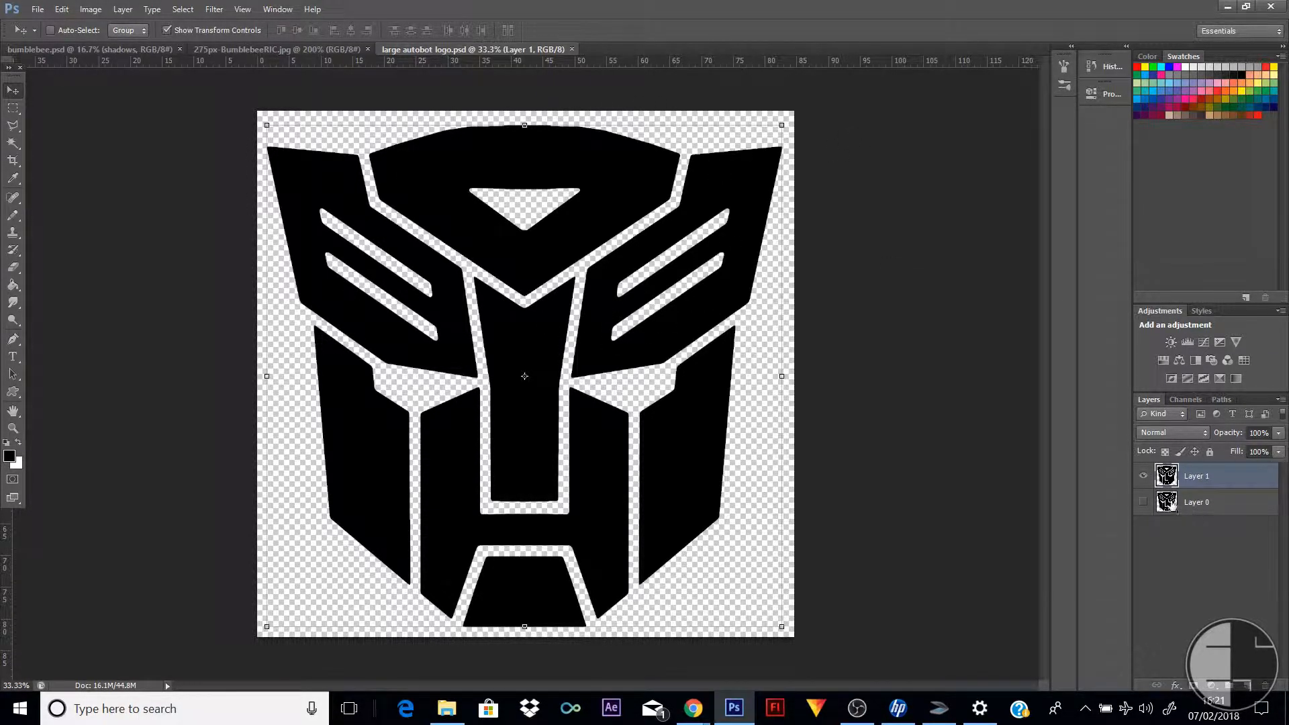
left_click(1167, 477, "ctrl")
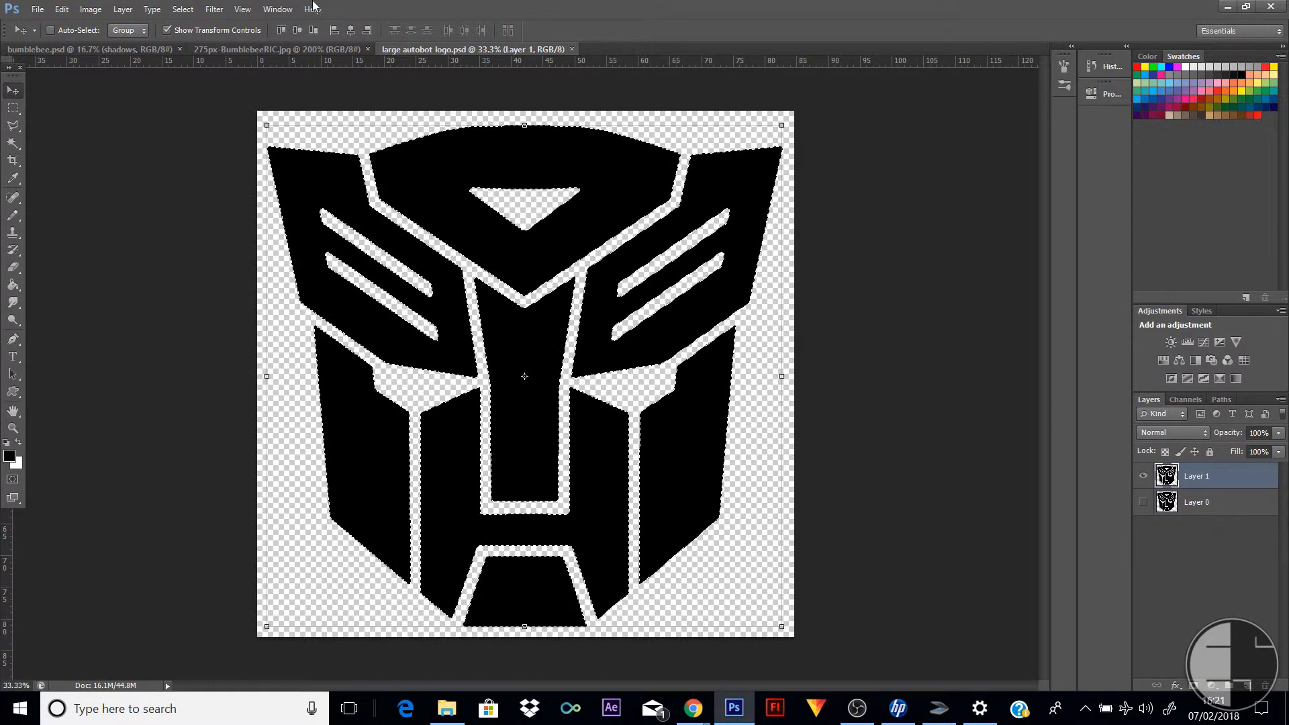
In bumblebee.psd, add a new layer above the sketch overlay layer and paste the Autobot logo onto it
left_click(68, 51)
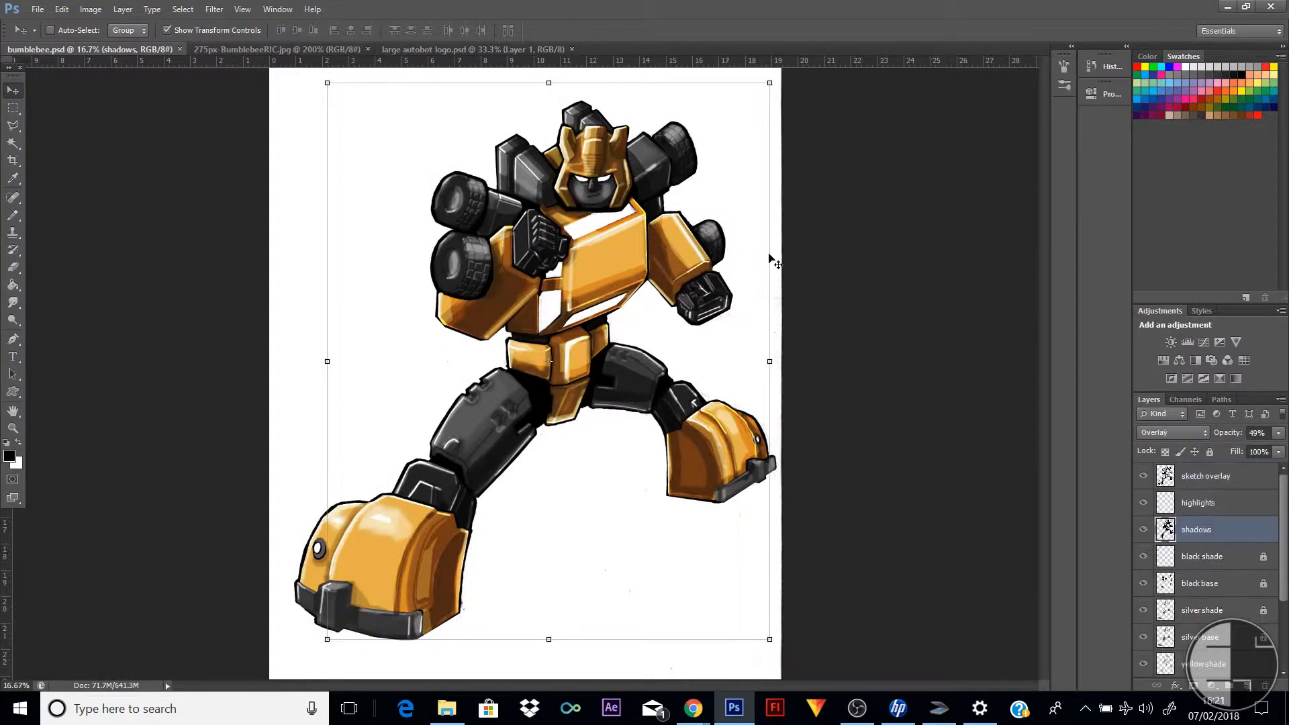
left_click(1214, 478)
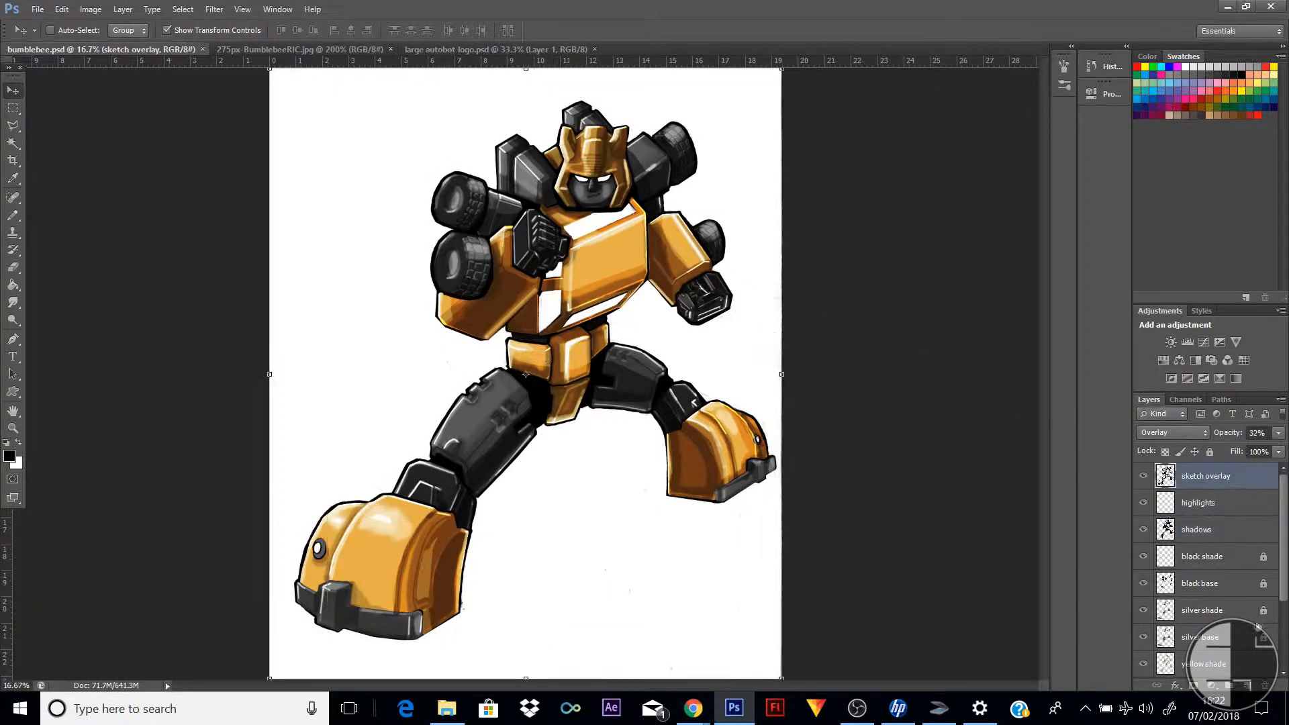
left_click(1247, 686)
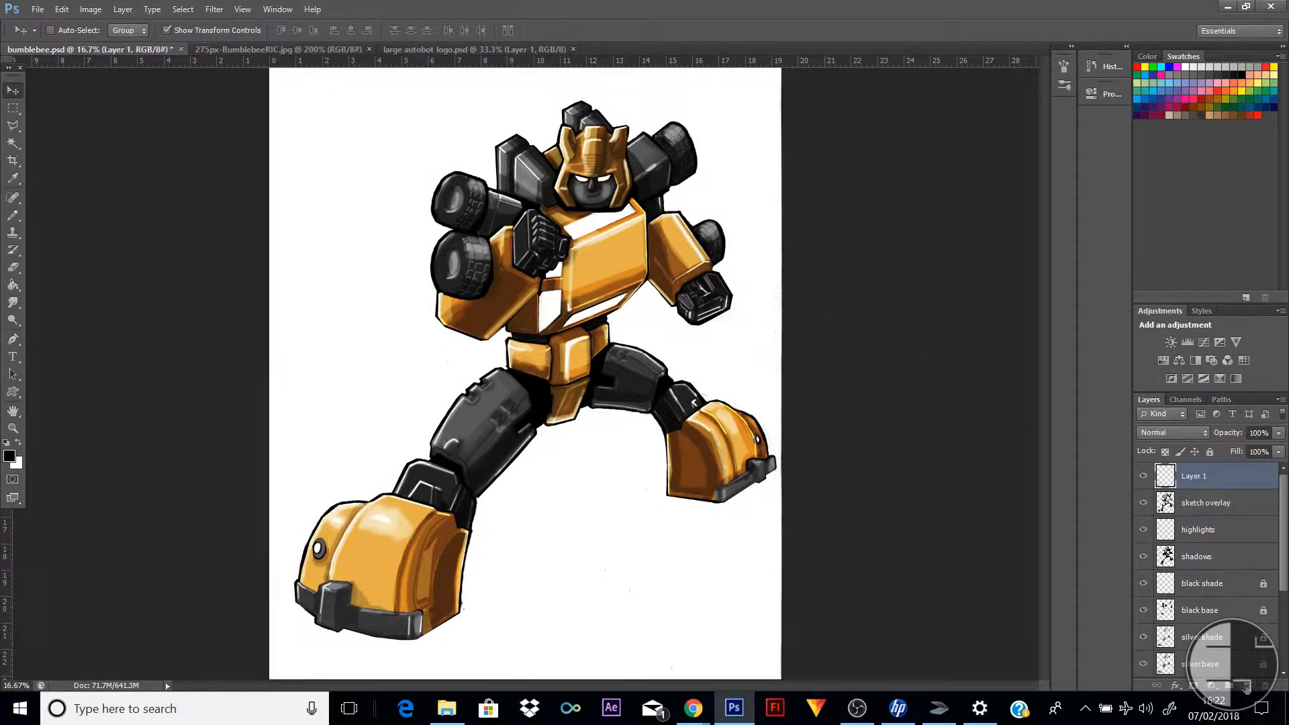
left_click(62, 10)
left_click(141, 159)
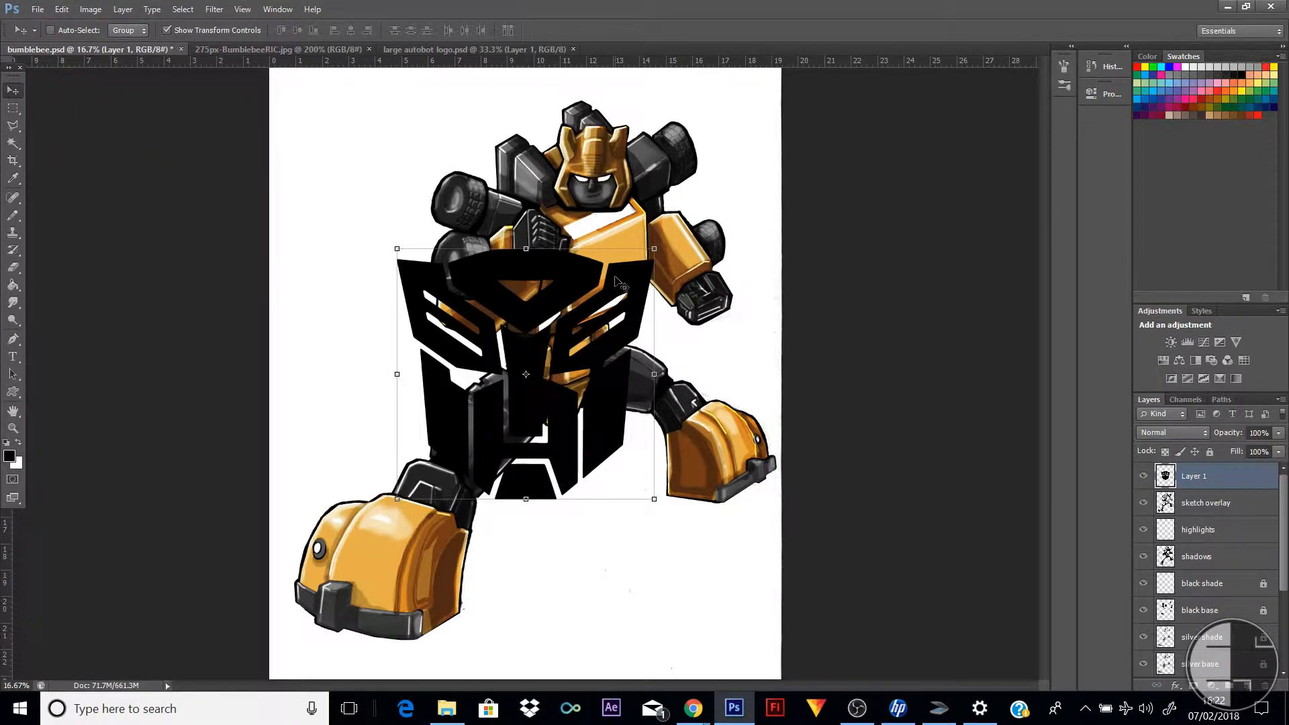
Scale the pasted logo down to about 11% and position it in the middle of the robot's yellow chest plate
left_click_drag(629, 282, 713, 169)
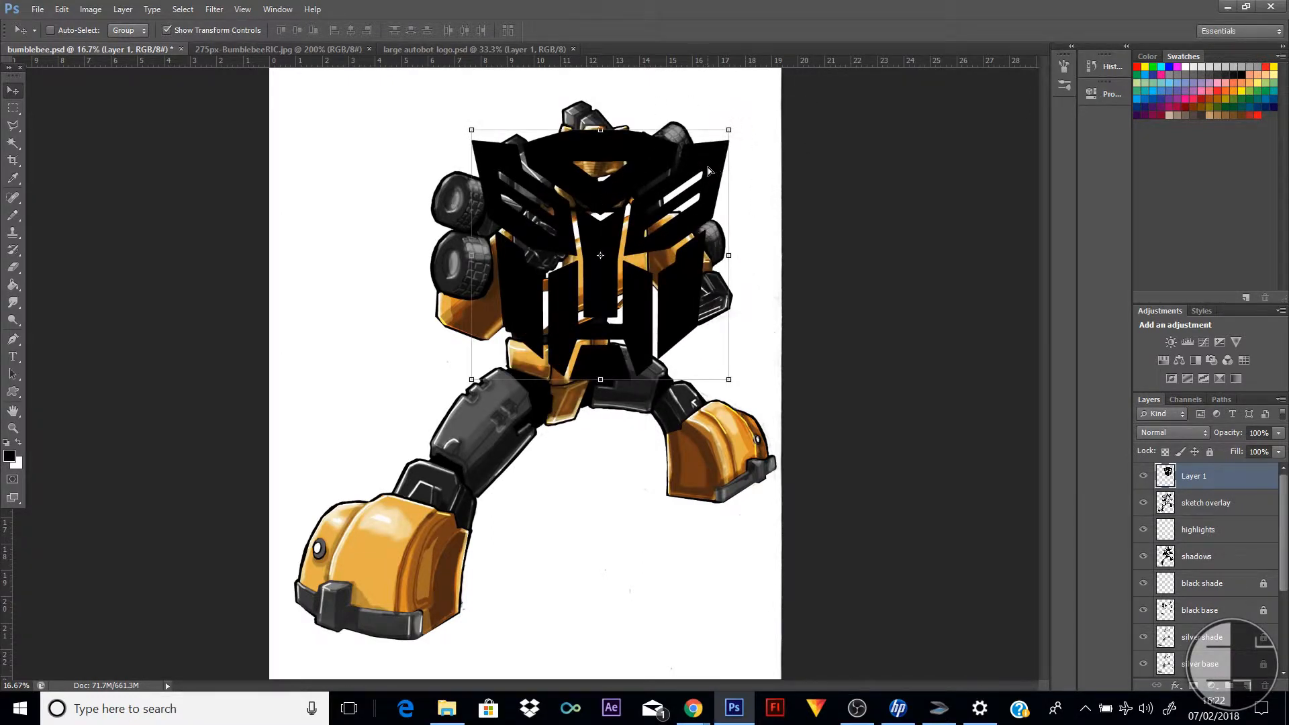
left_click_drag(713, 160, 624, 252)
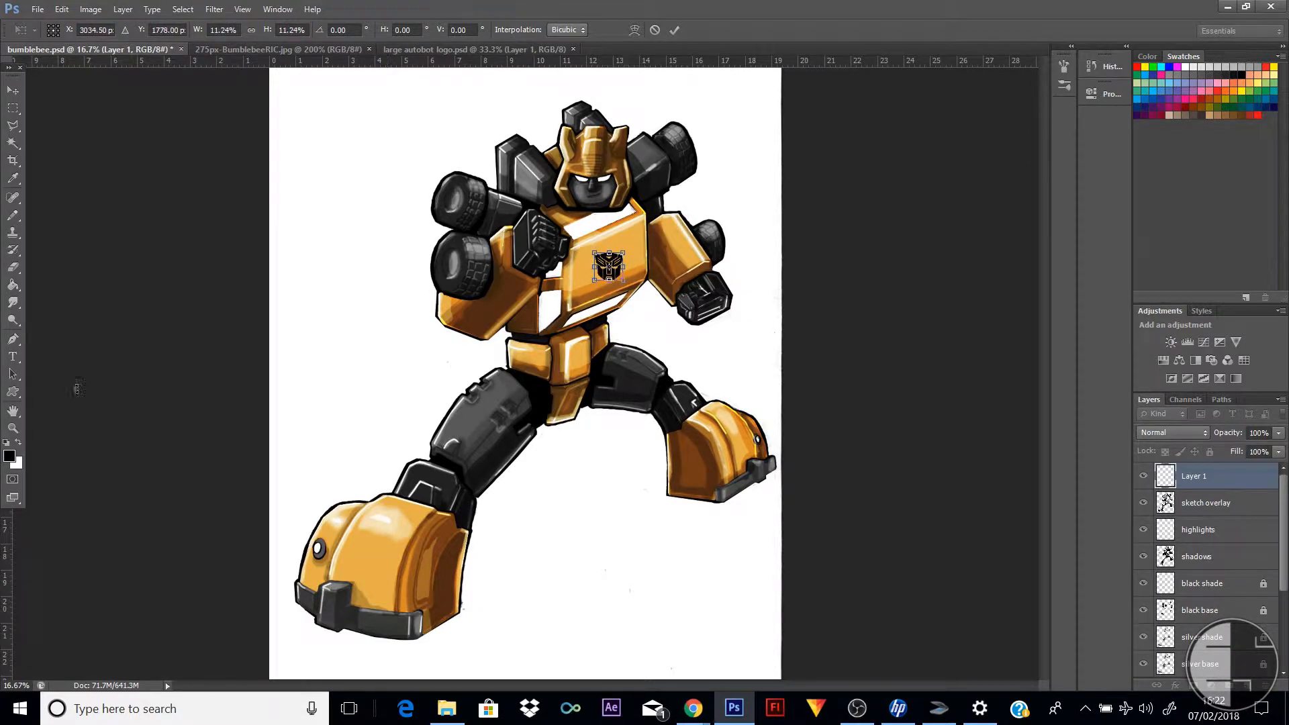
key("z")
left_click(644, 264)
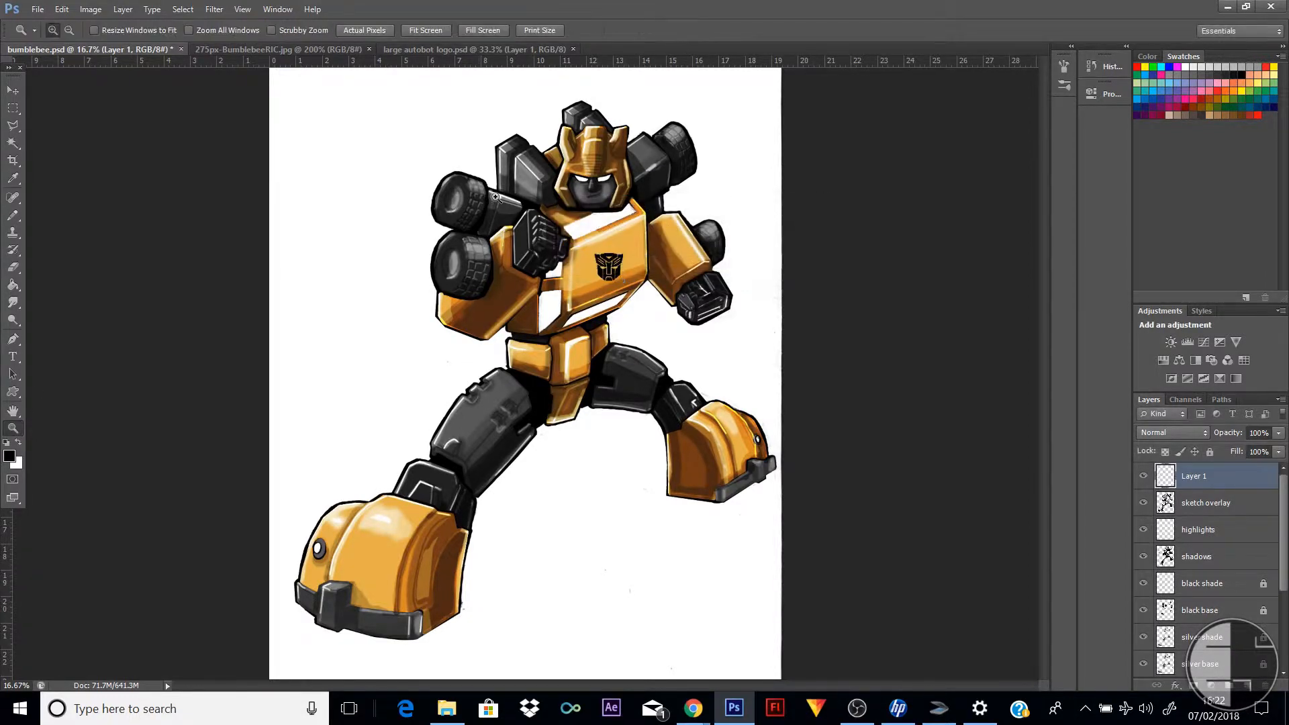
left_click_drag(502, 196, 719, 344)
key("v")
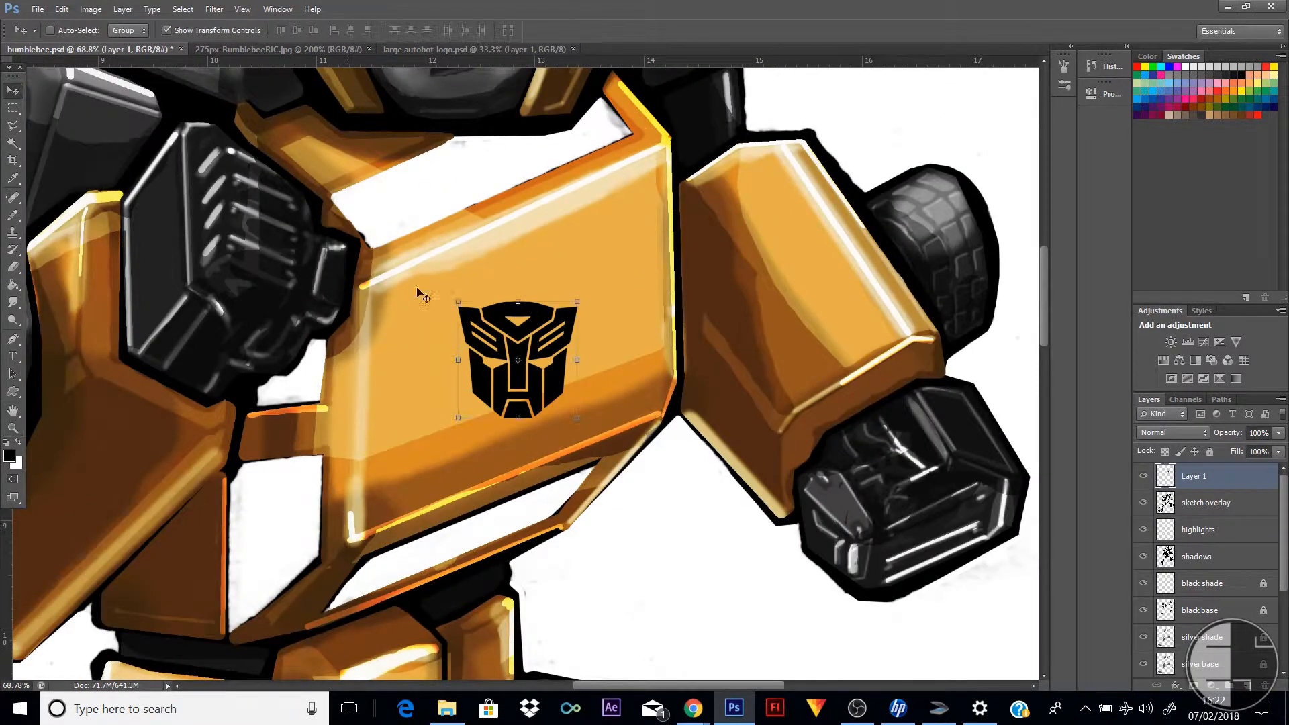
mouse_move(562, 339)
left_mouse_down()
mouse_move(561, 300)
mouse_move(564, 329)
left_mouse_up()
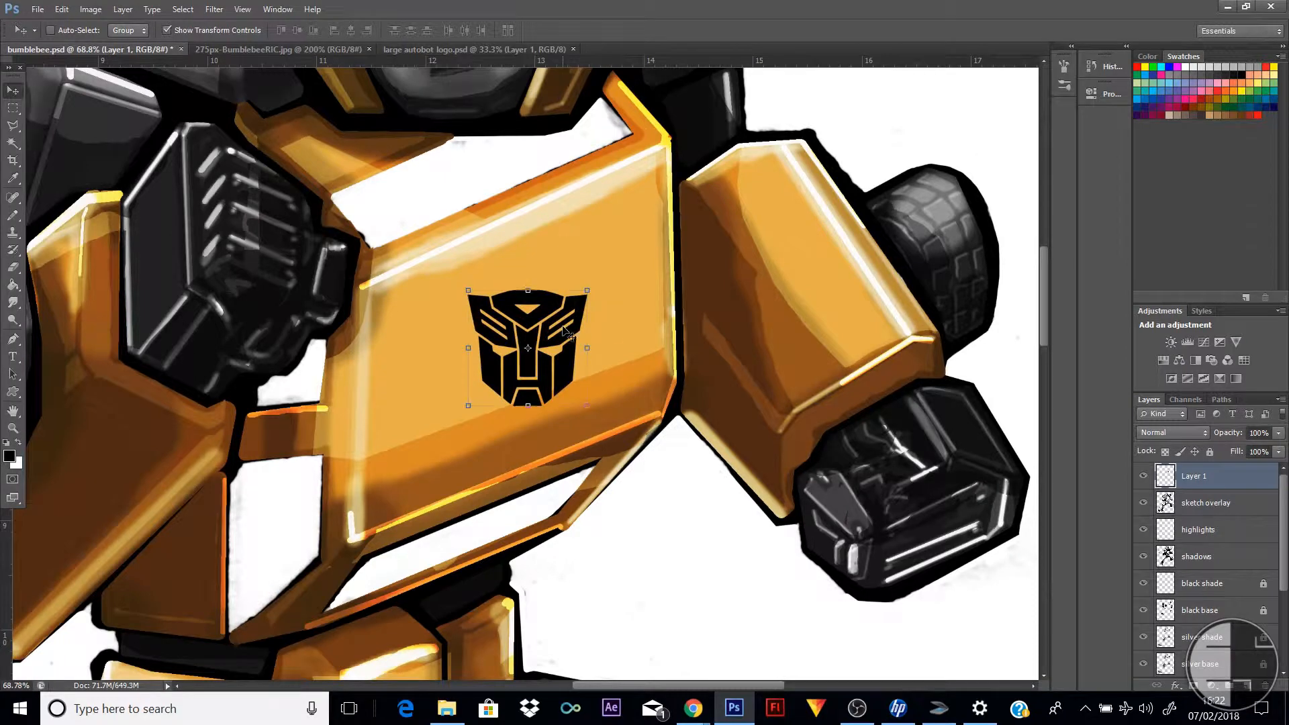
Distort the logo by its corners so its upper and lower edges follow the slope of the chest plate
left_click(61, 9)
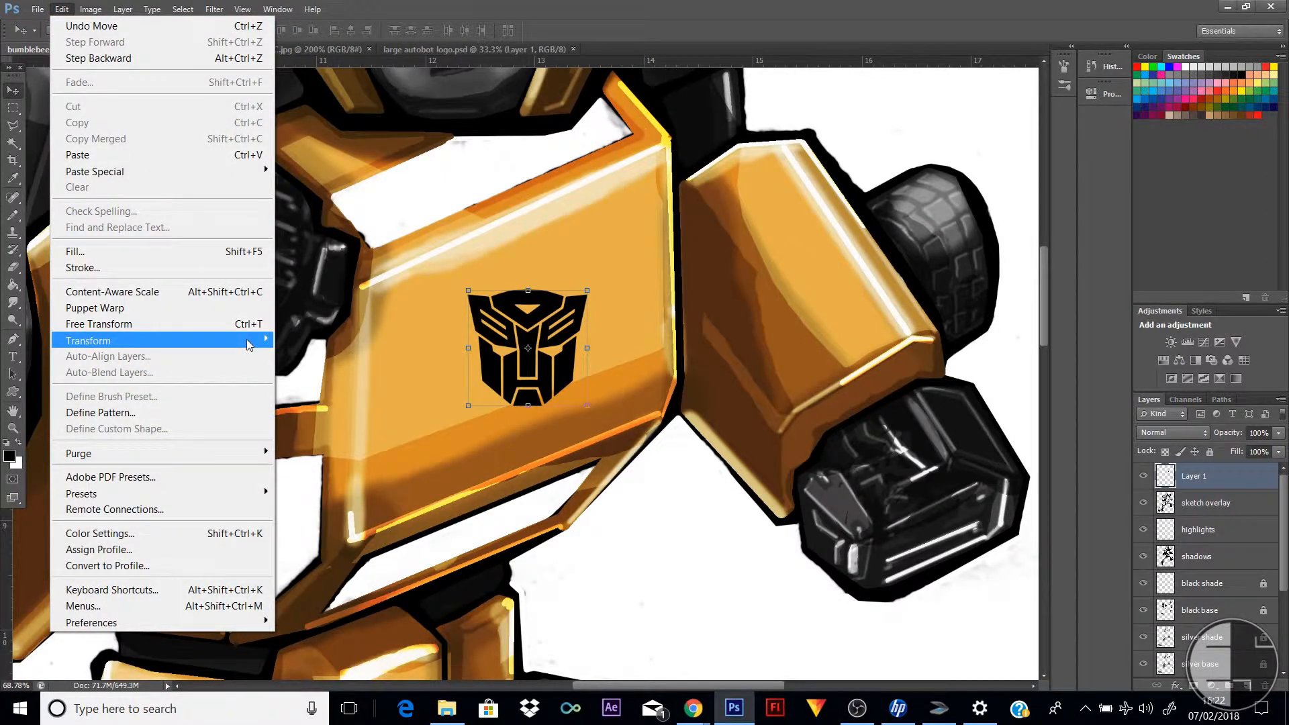
mouse_move(258, 340)
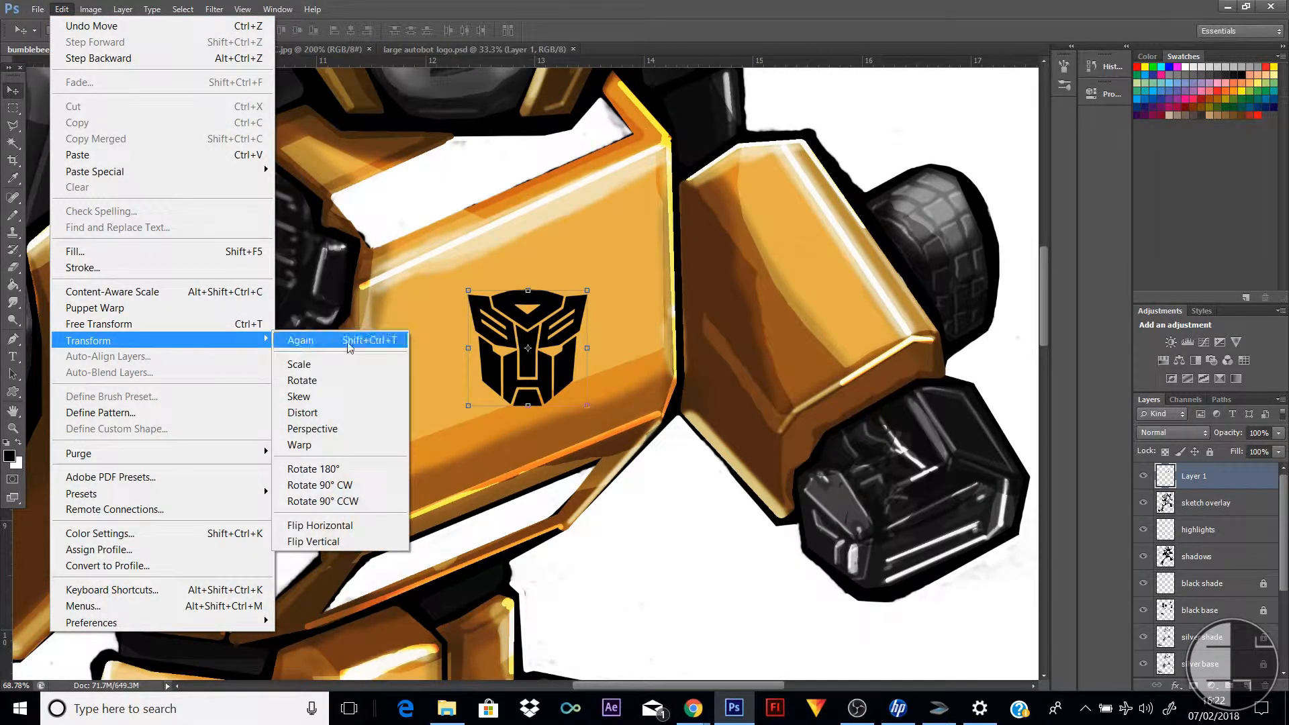
left_click(348, 413)
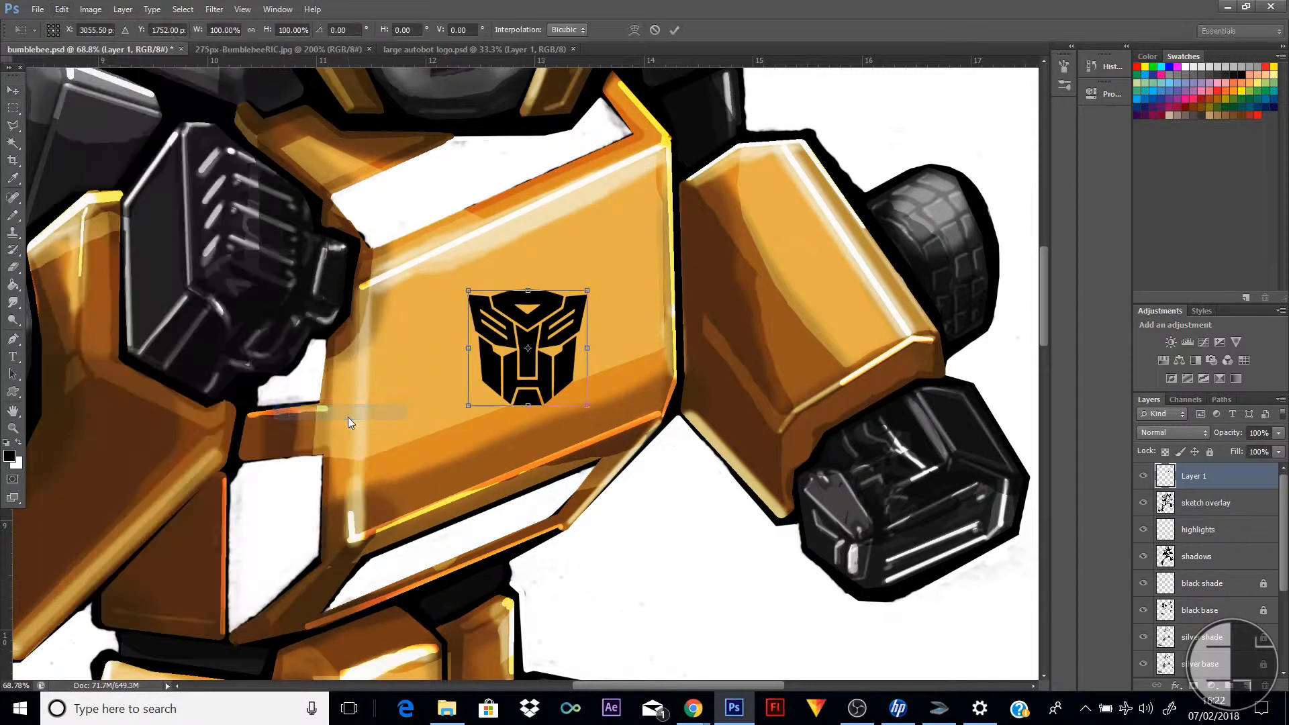
left_click_drag(588, 293, 582, 249)
left_click_drag(470, 291, 470, 295)
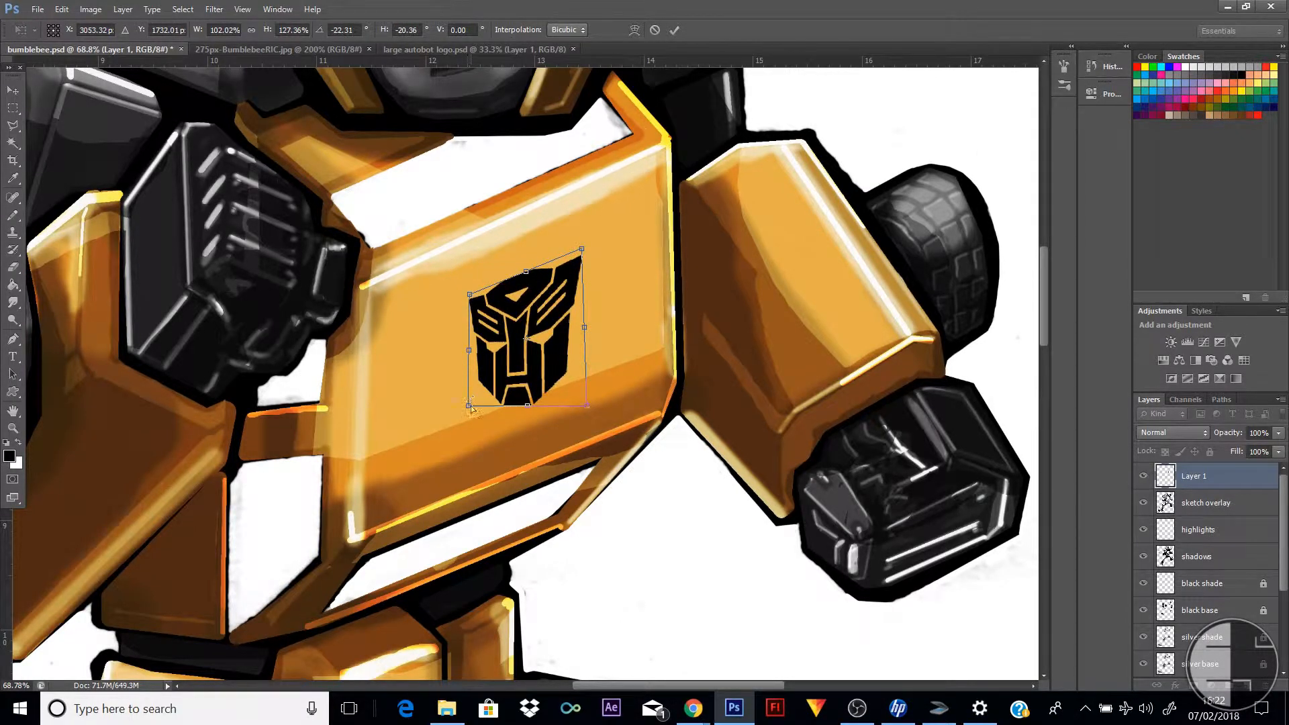
left_click_drag(470, 406, 475, 455)
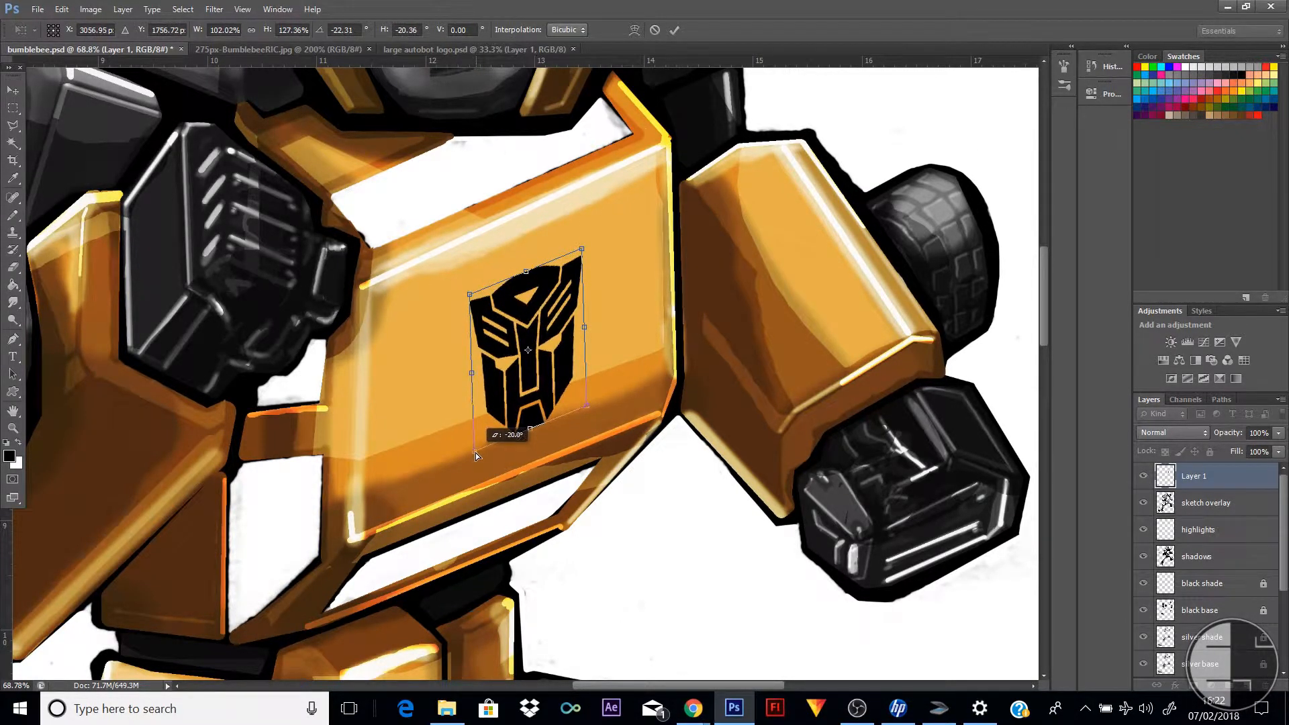
left_click_drag(586, 406, 582, 388)
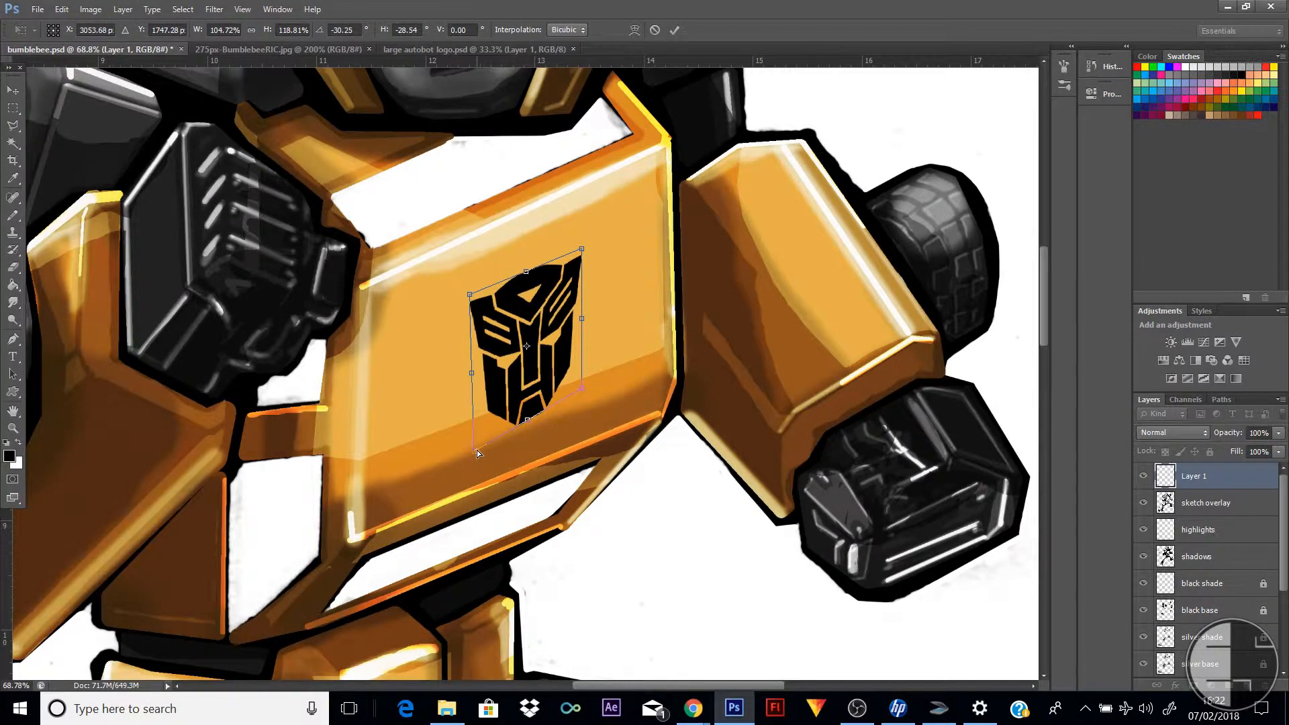
Fine-tune the corners of the distorted logo to match the chest plate's perspective and apply the transformation
left_click_drag(478, 454, 475, 444)
left_click_drag(583, 388, 584, 395)
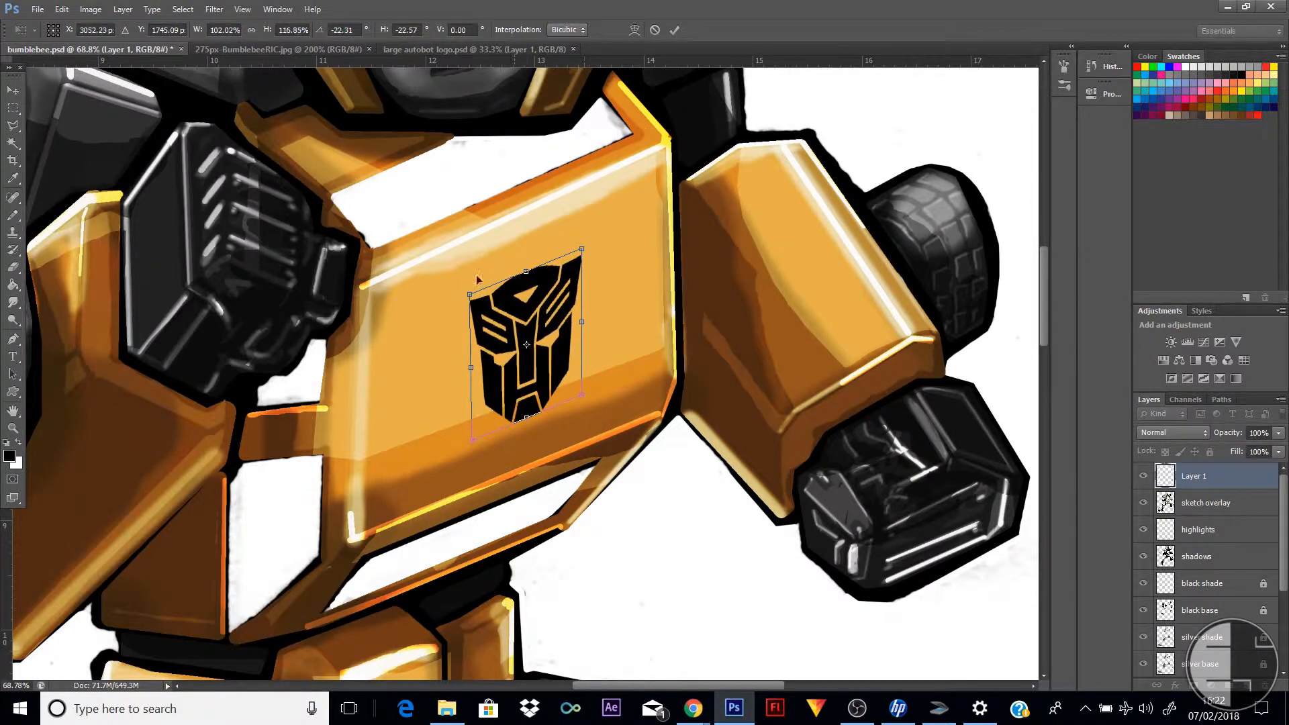
left_click_drag(470, 294, 468, 293)
left_click_drag(473, 445, 468, 445)
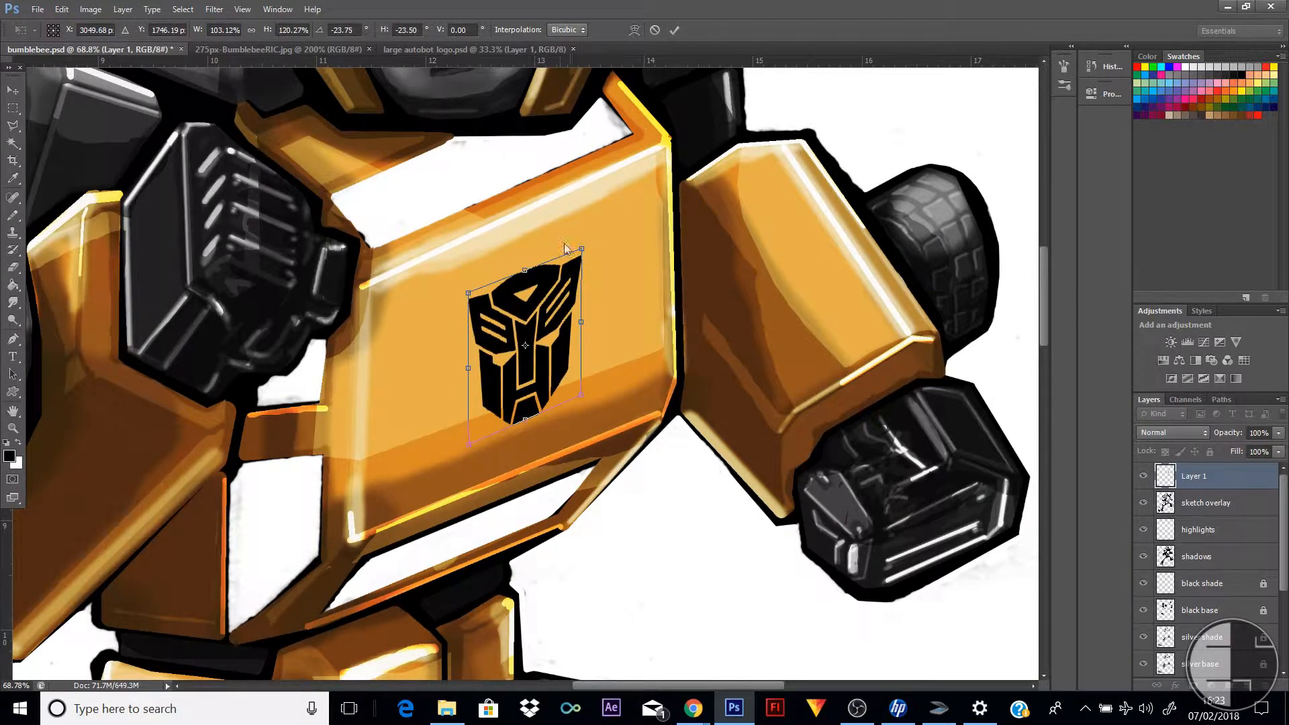
left_click(5, 91)
left_click(614, 261)
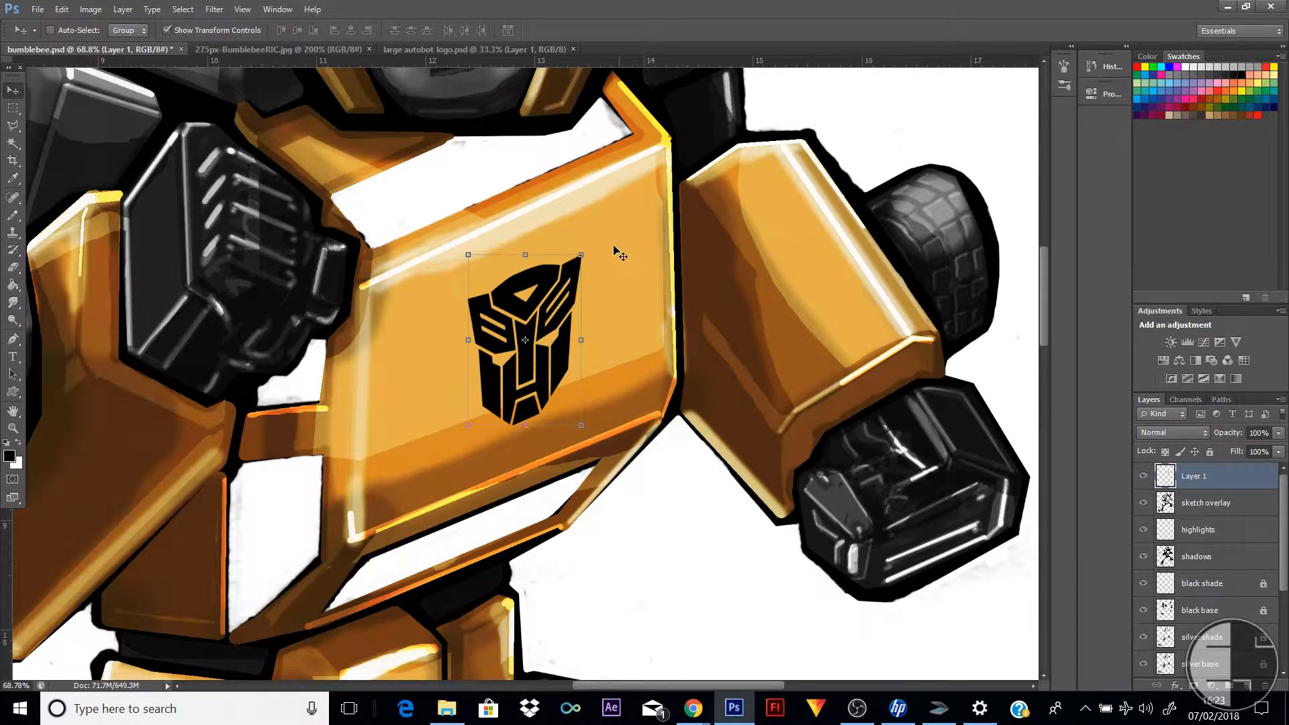
Scale the distorted chest logo down to about 76%, apply the transformation and check it against the whole figure
left_click_drag(581, 255, 549, 310)
key("v")
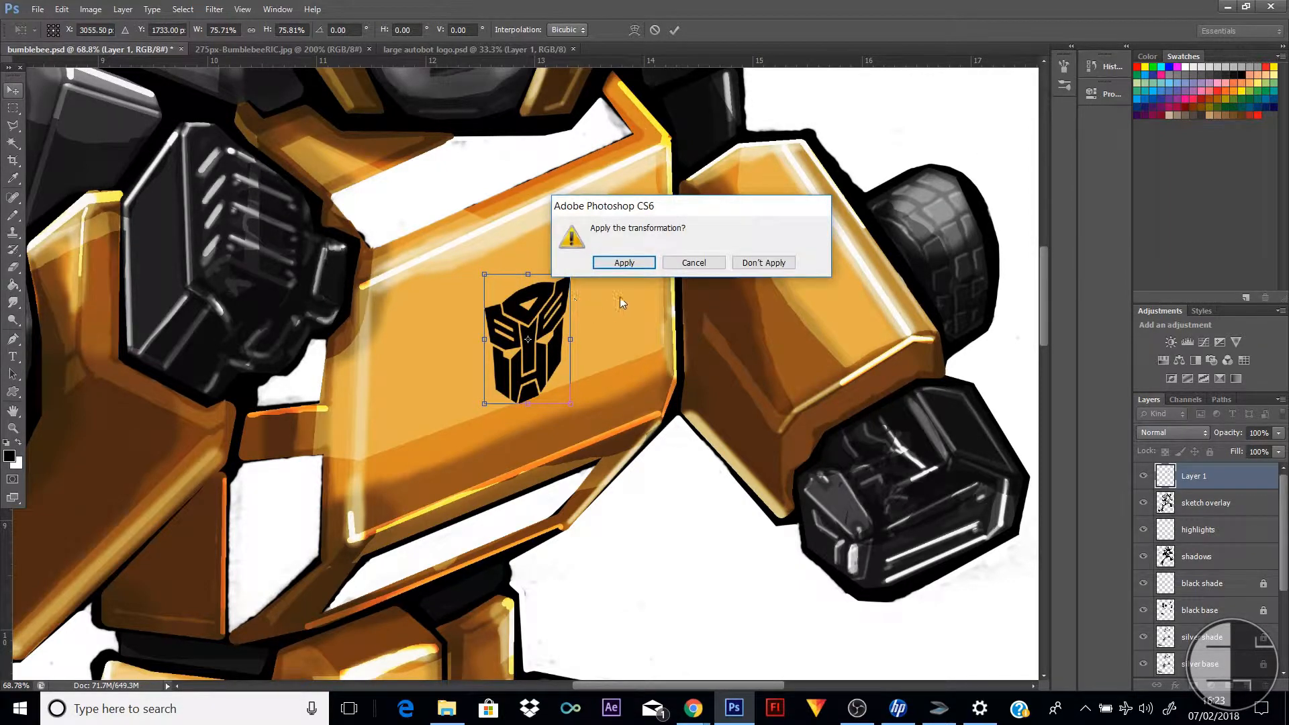
left_click(625, 262)
key("z")
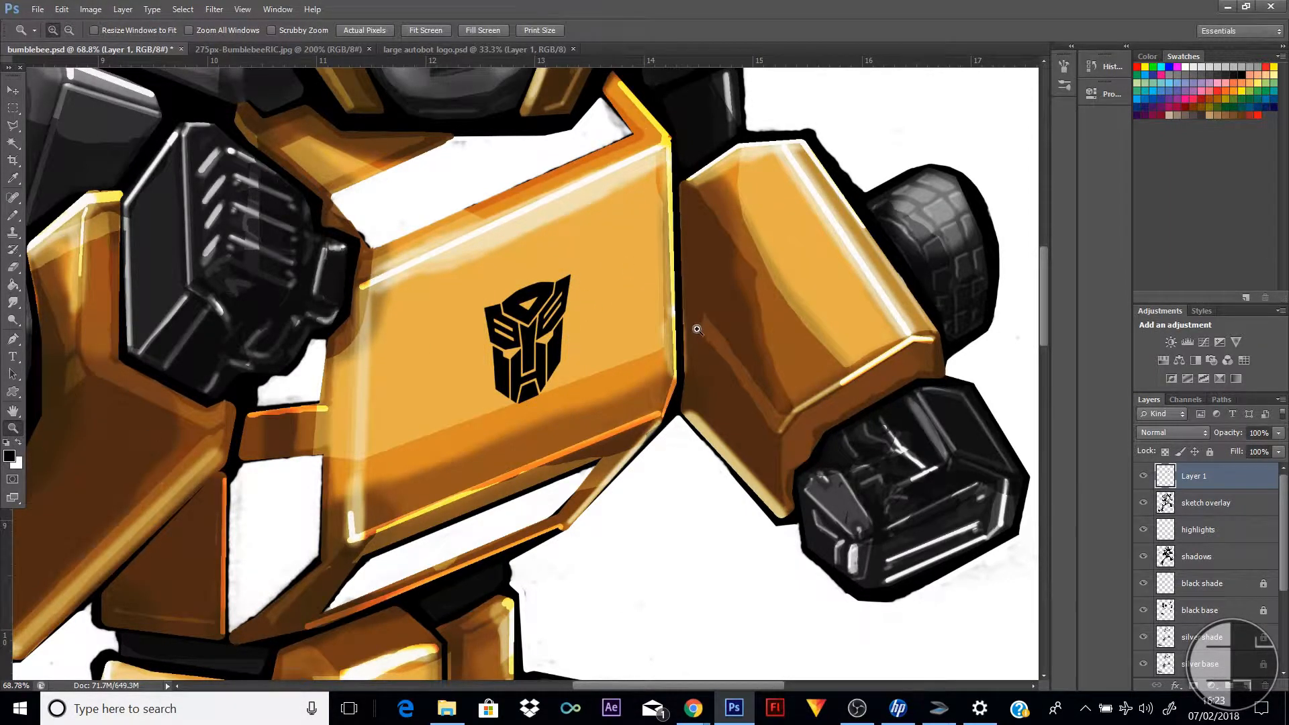
left_click(749, 315, "alt")
left_click(749, 316, "alt")
left_click(749, 315, "alt")
left_click(749, 315, "alt")
left_click(748, 316, "alt")
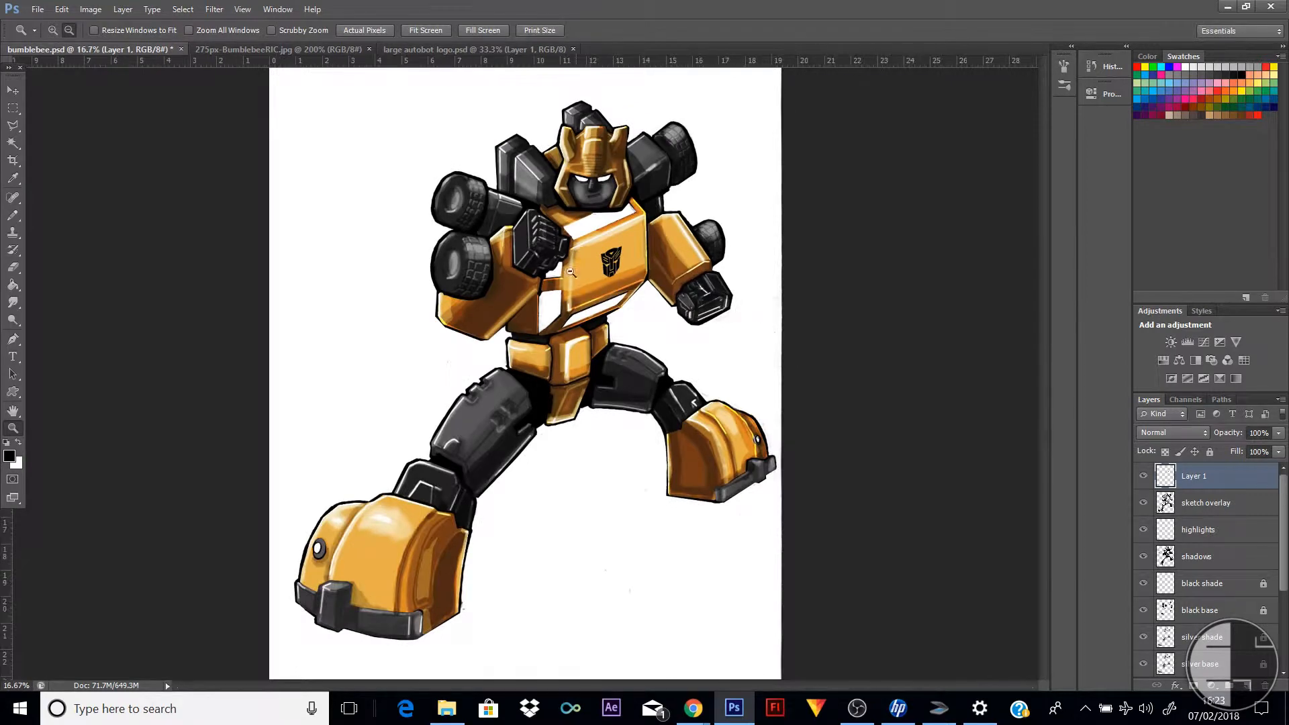
Add a Color Overlay layer style to the logo layer in dark red, a50909
left_click(590, 247)
left_click(638, 279)
left_click(640, 280)
left_click(640, 280)
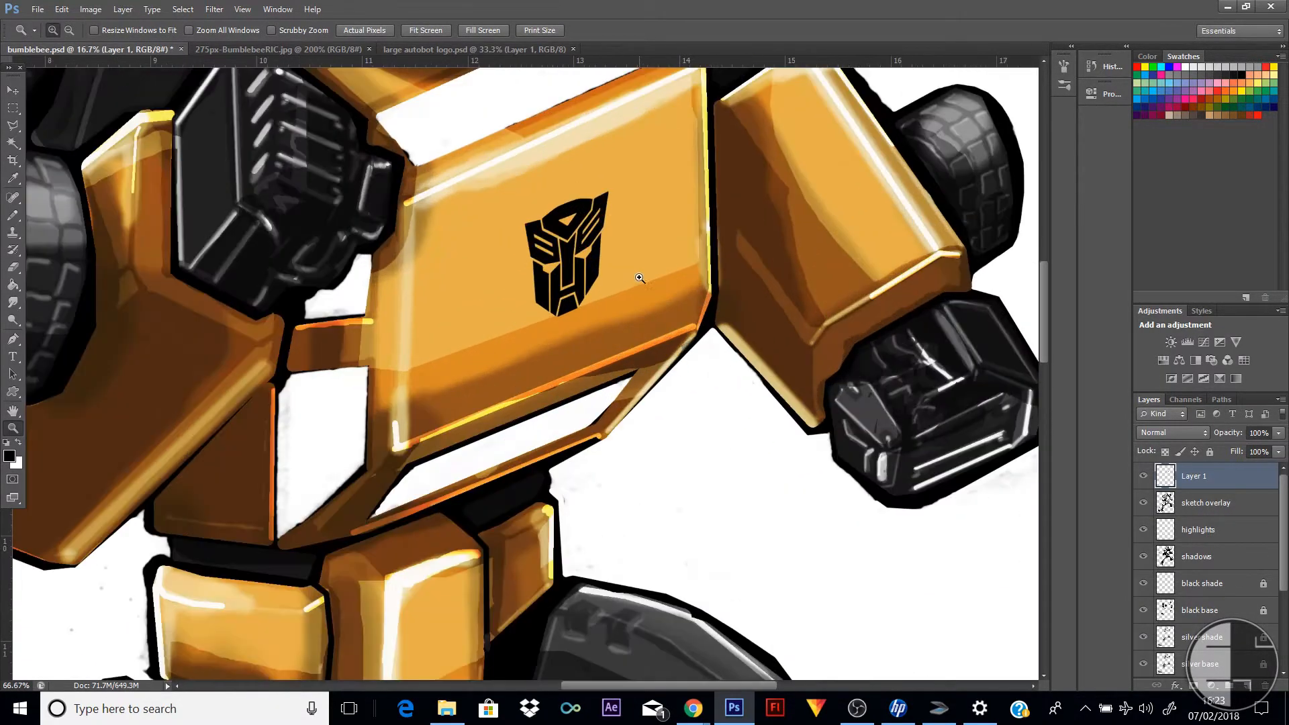
left_click(640, 280)
left_click(13, 91)
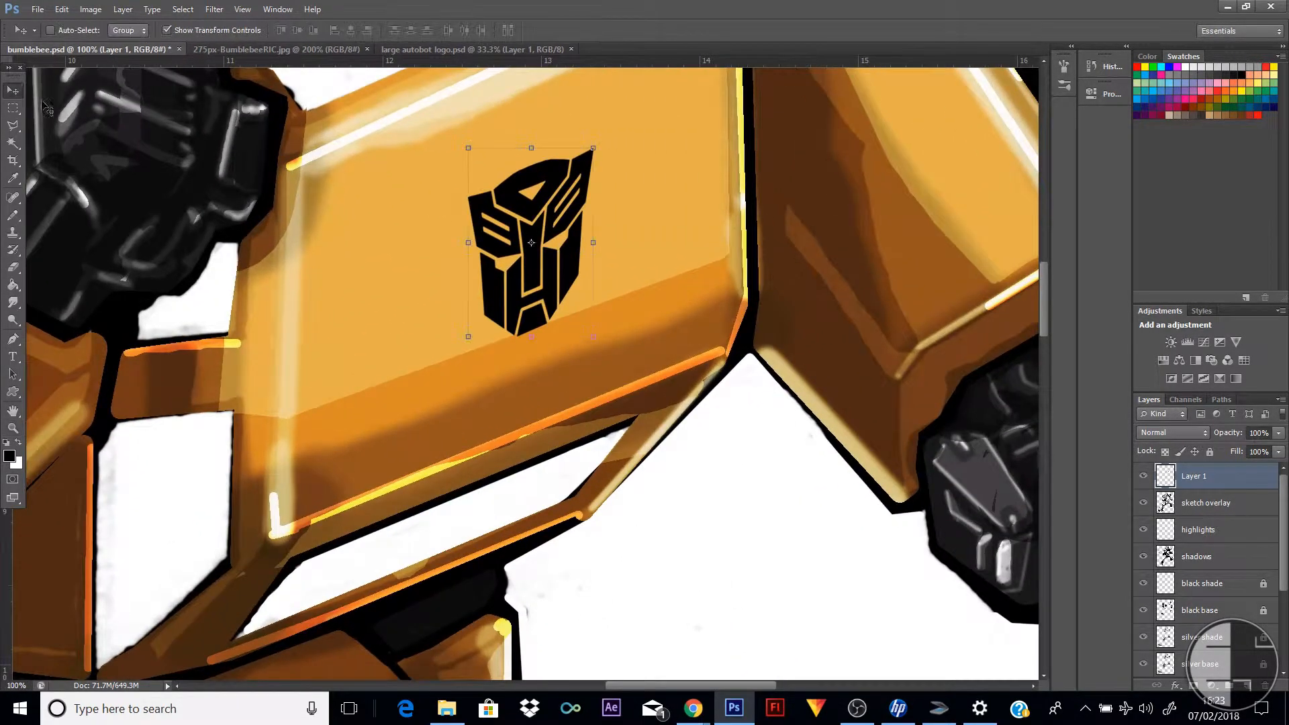
double_click(1262, 486)
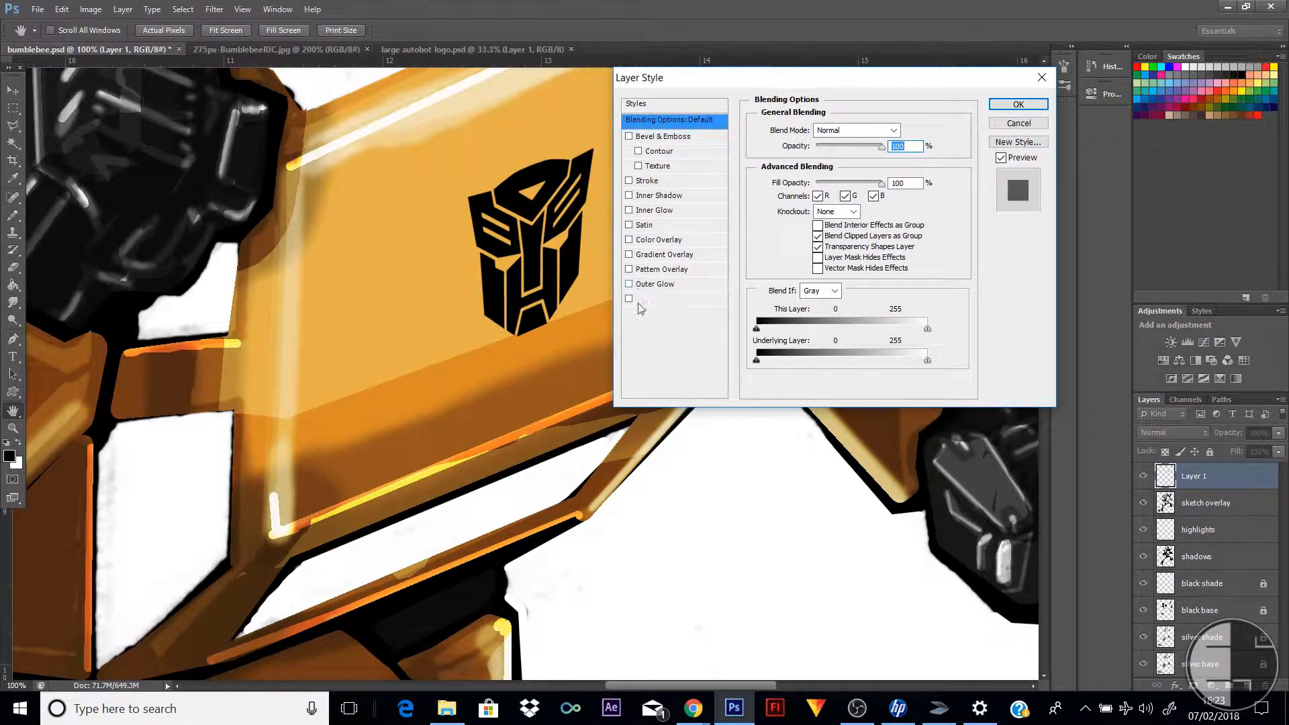
left_click(630, 239)
left_click(668, 243)
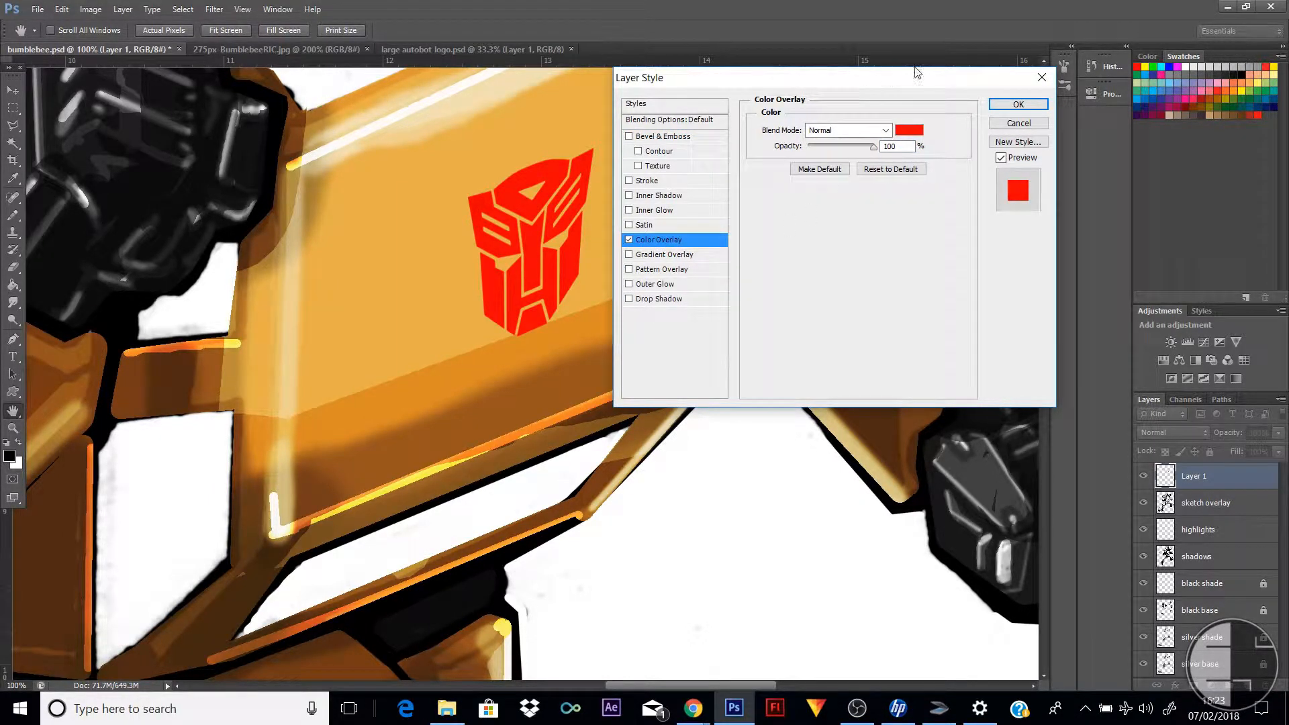
left_click(912, 133)
mouse_move(893, 205)
left_mouse_down()
mouse_move(909, 214)
mouse_move(909, 236)
left_mouse_up()
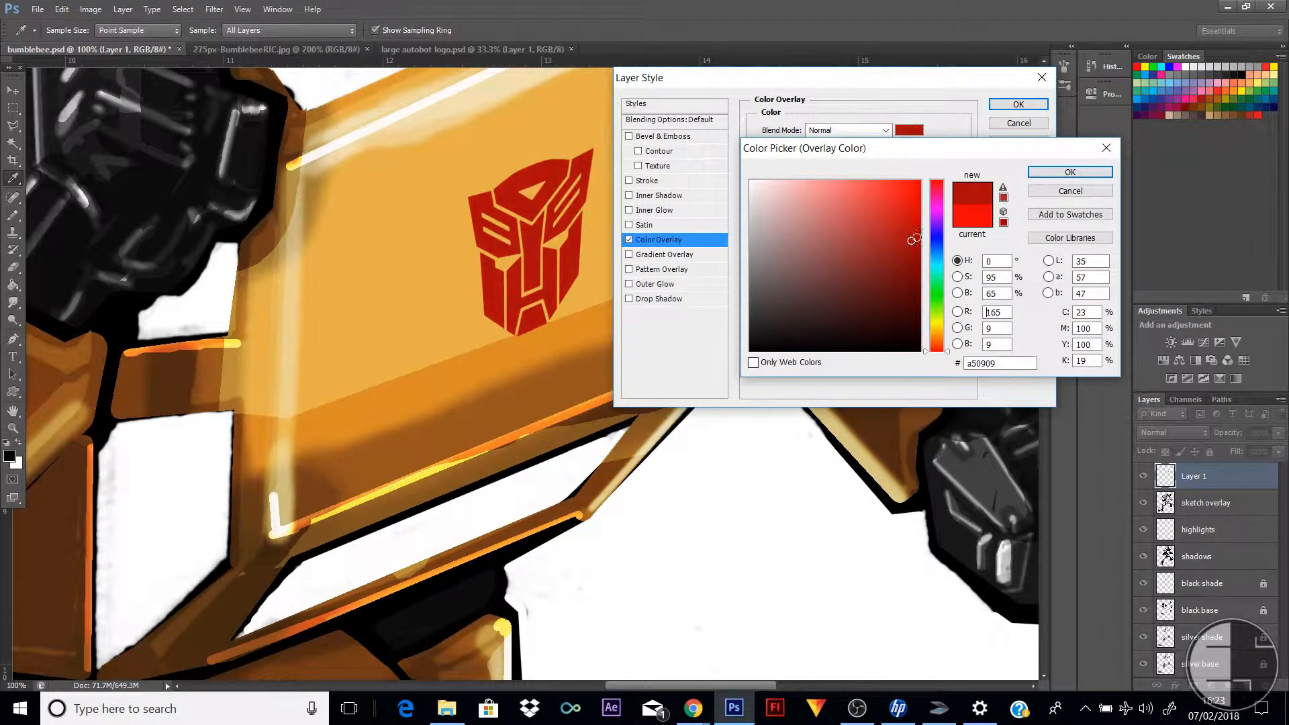
left_click(1070, 172)
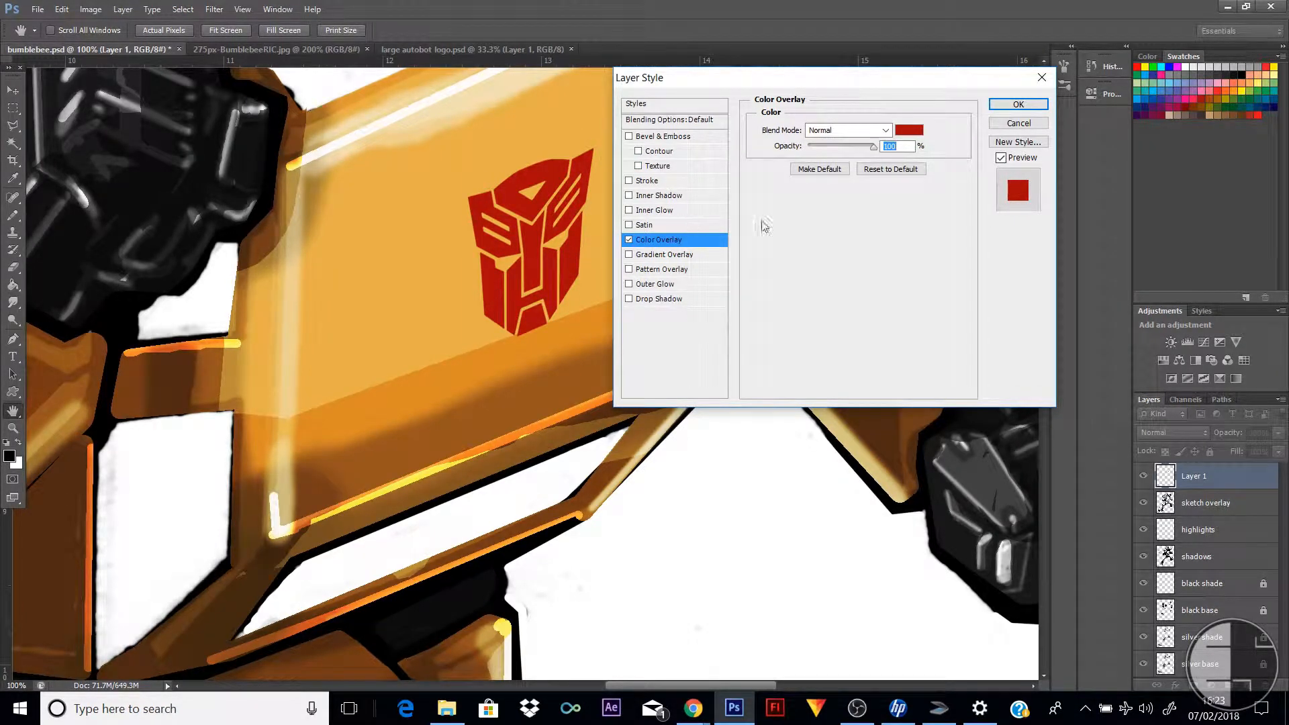
Add a white 10 px outside Stroke to the chest logo's layer style and apply the styles
left_click(641, 183)
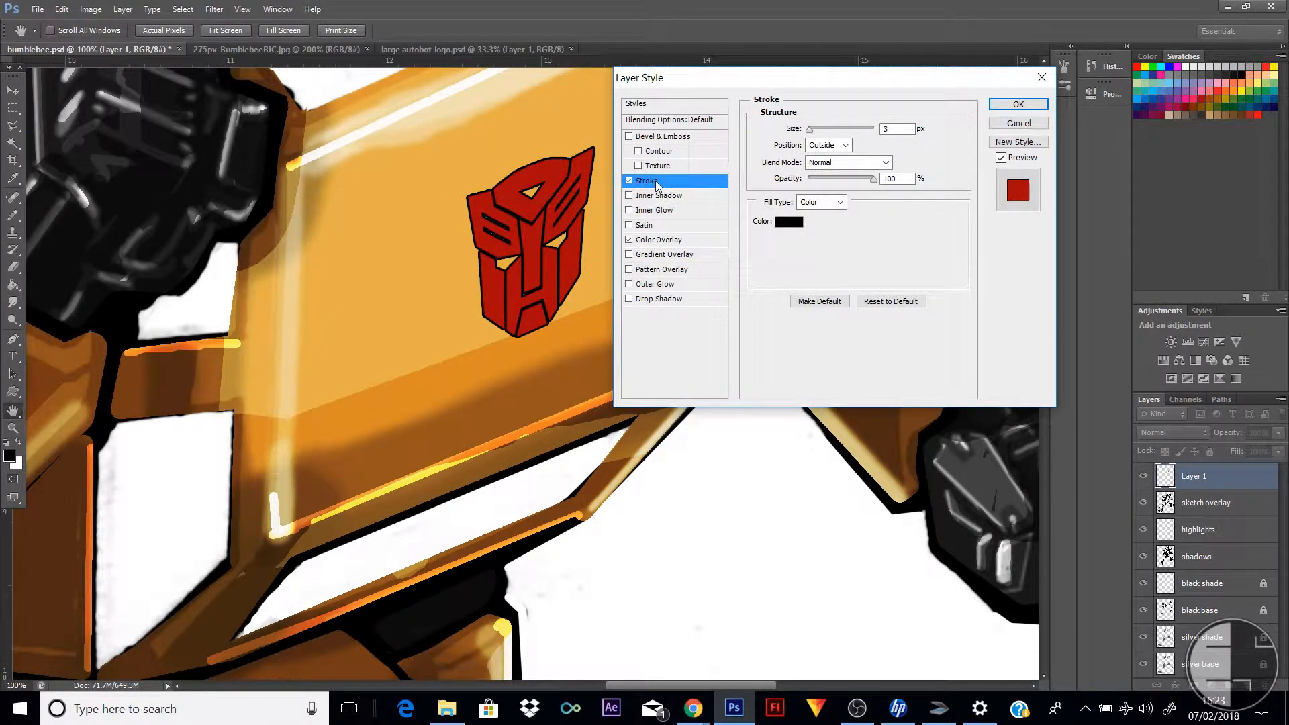
left_click(789, 222)
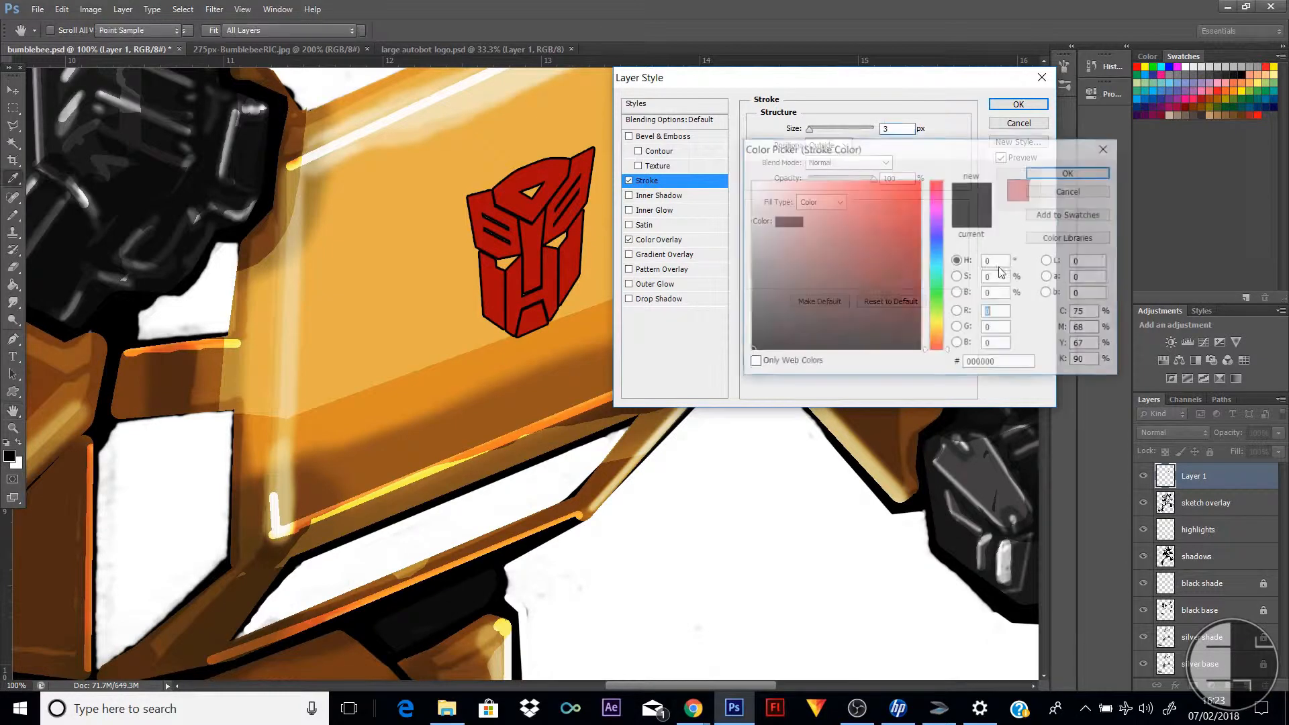
left_click(752, 181)
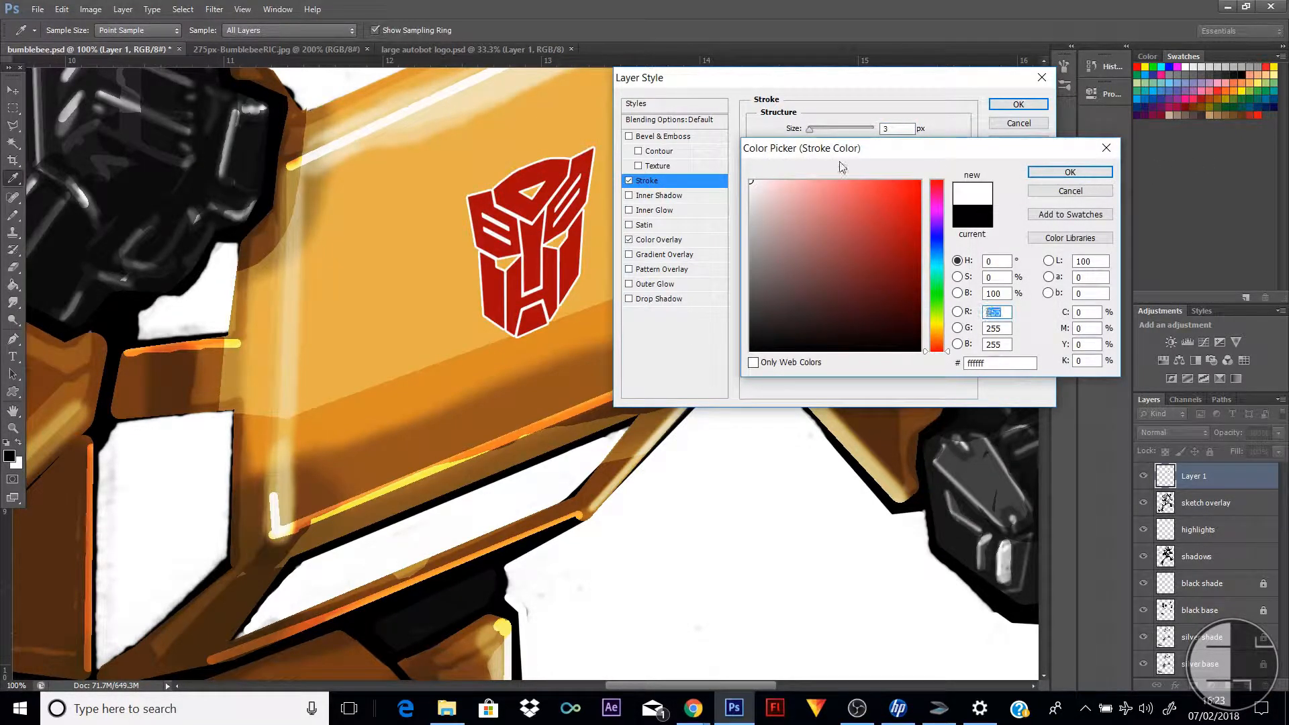
left_click(1038, 172)
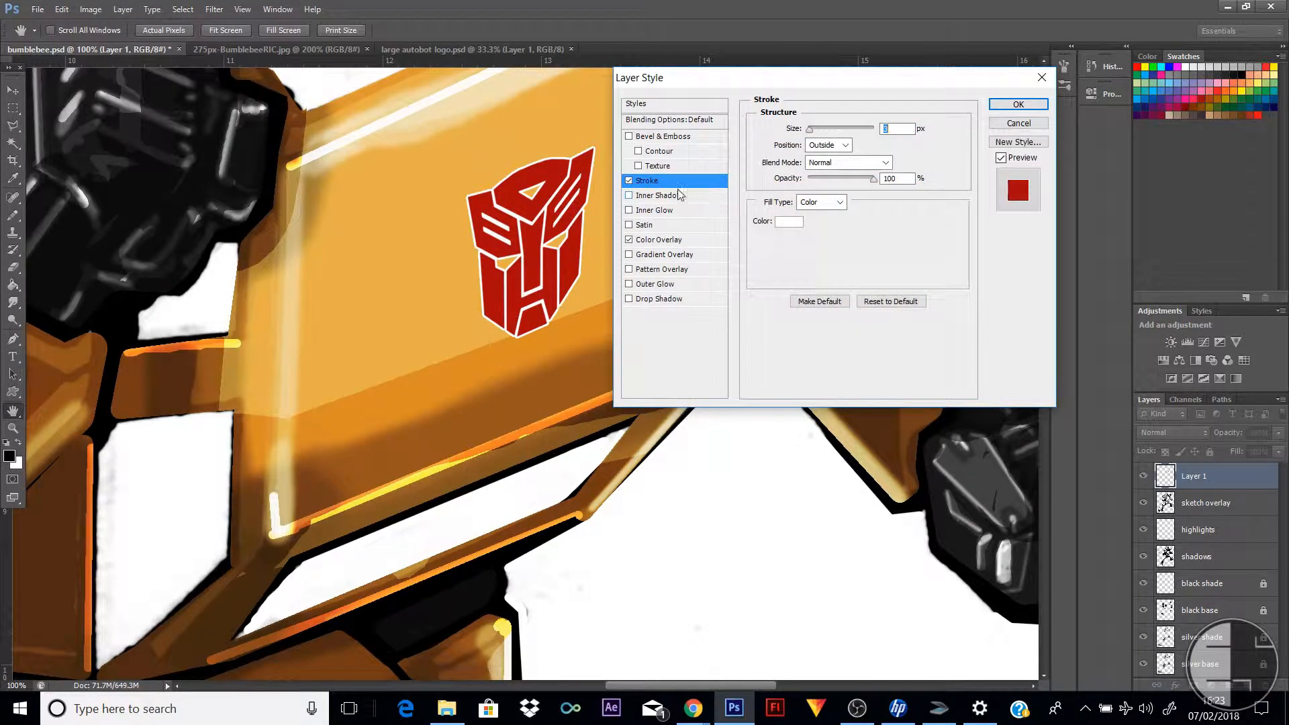
left_click_drag(811, 129, 815, 130)
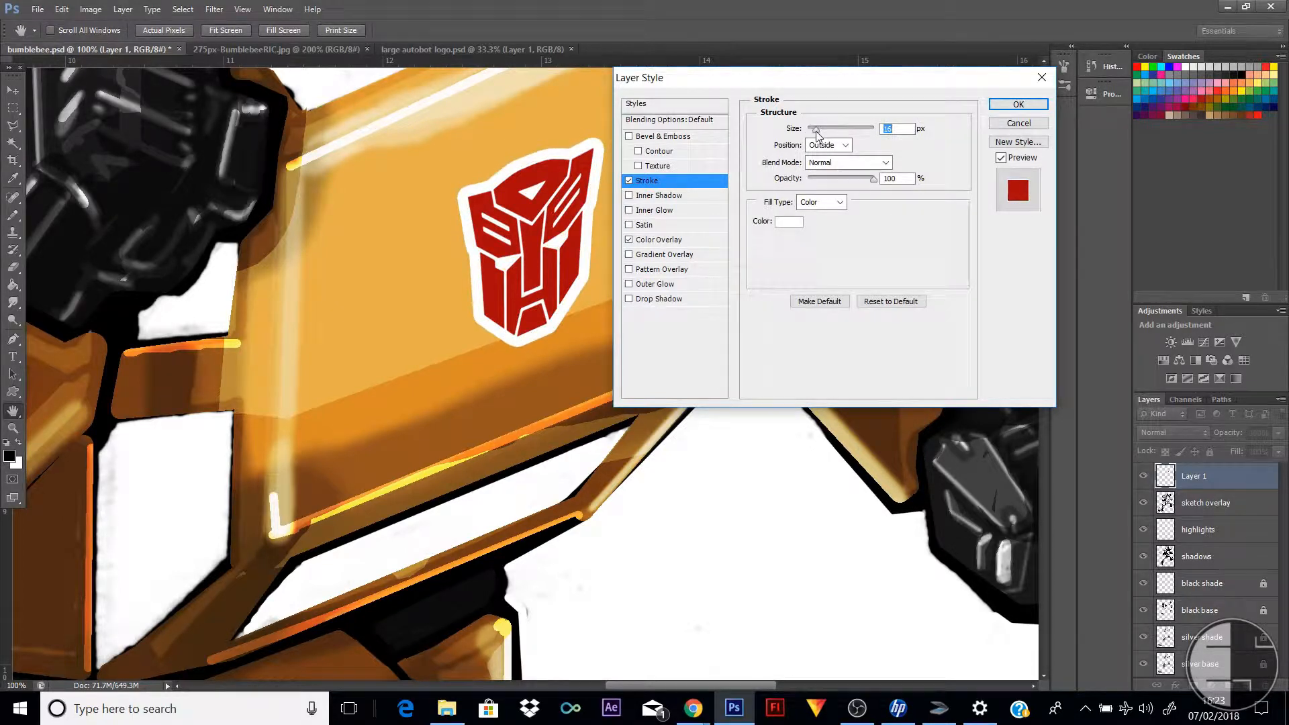
left_click(1017, 105)
Try the Overlay blend mode at 60% opacity on the logo layer and inspect it on the chest
left_click(13, 428)
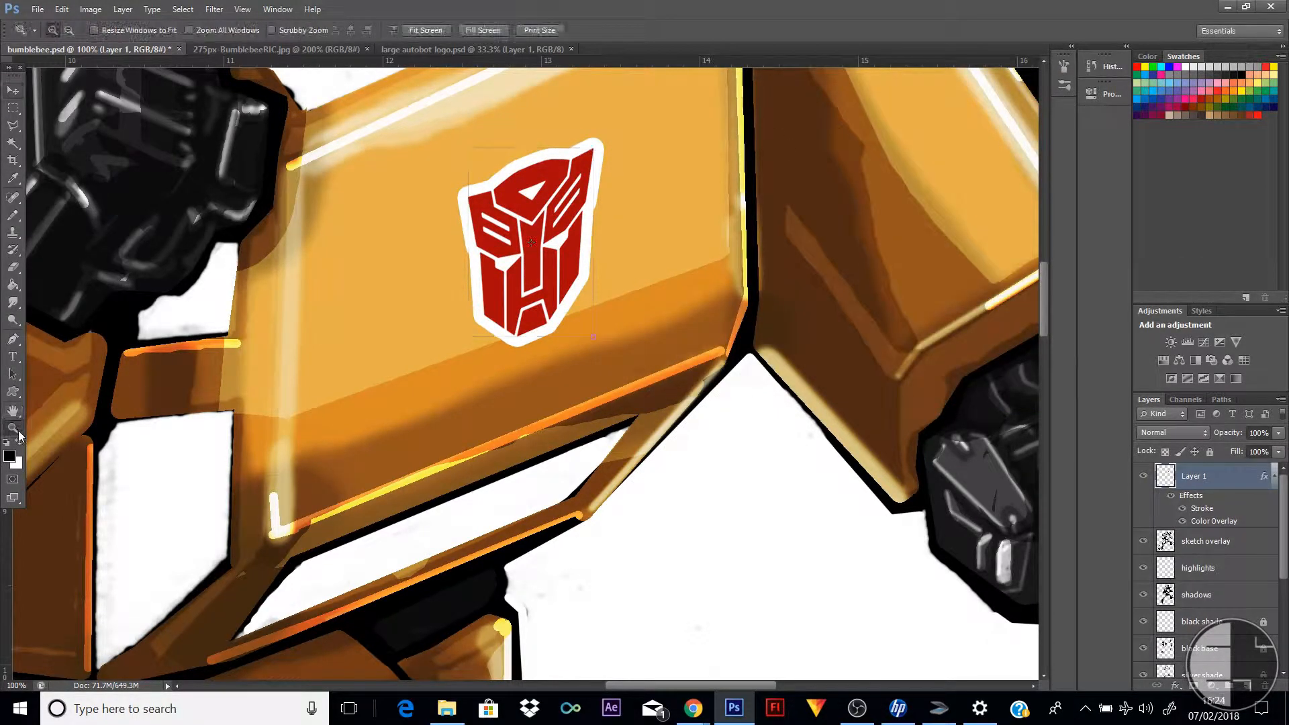
left_click(586, 299, "alt")
left_click(587, 299, "alt")
left_click(586, 300, "alt")
left_click(587, 300, "alt")
left_click(586, 300, "alt")
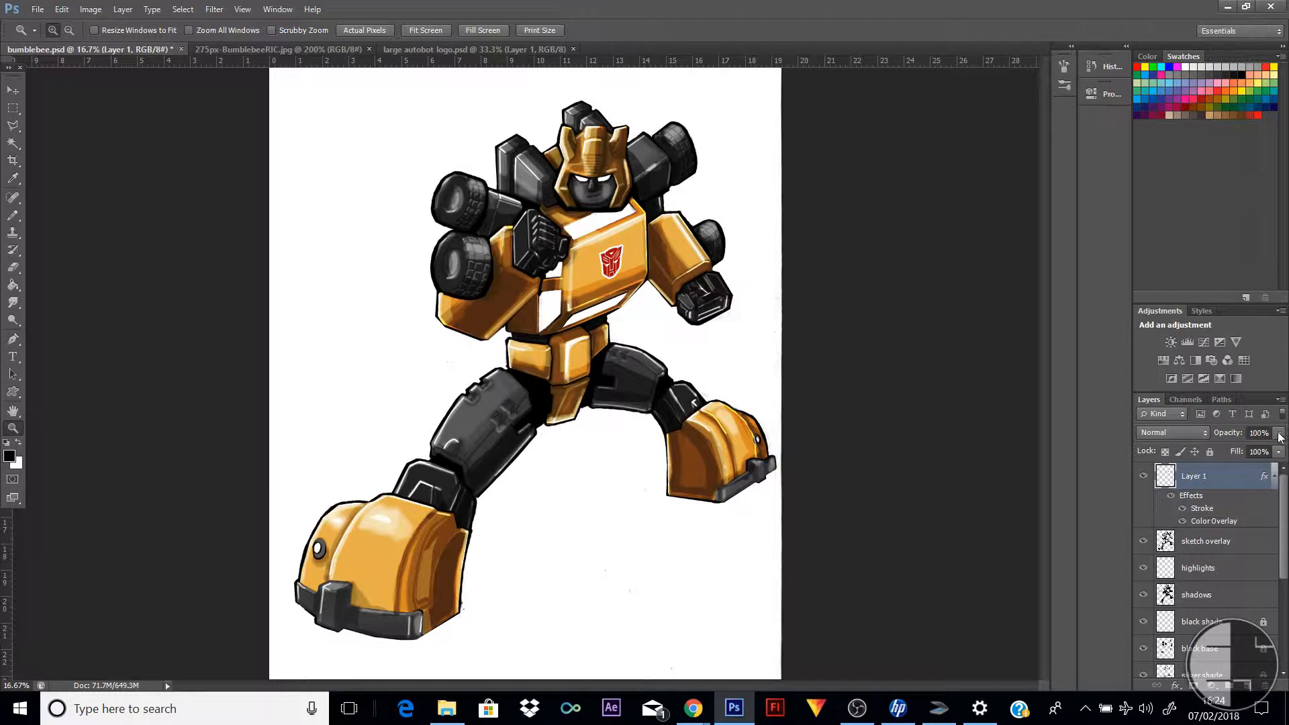
left_click(1205, 435)
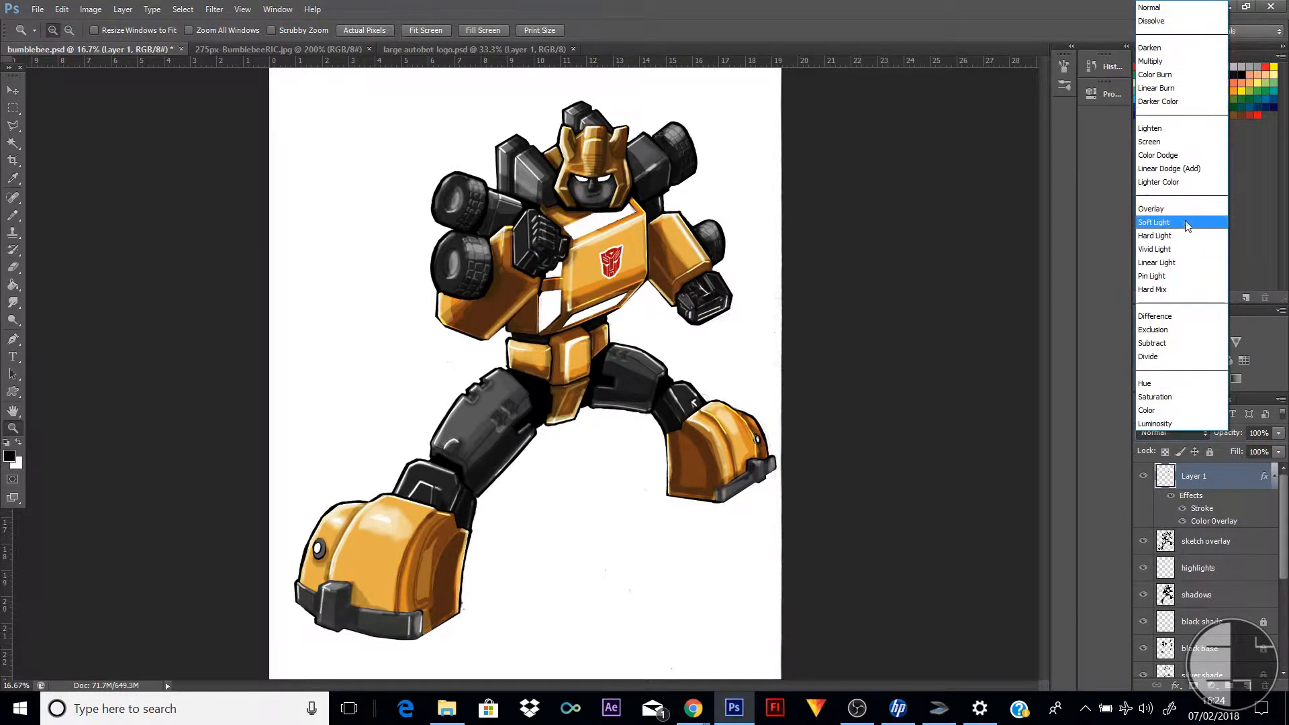
left_click(1185, 214)
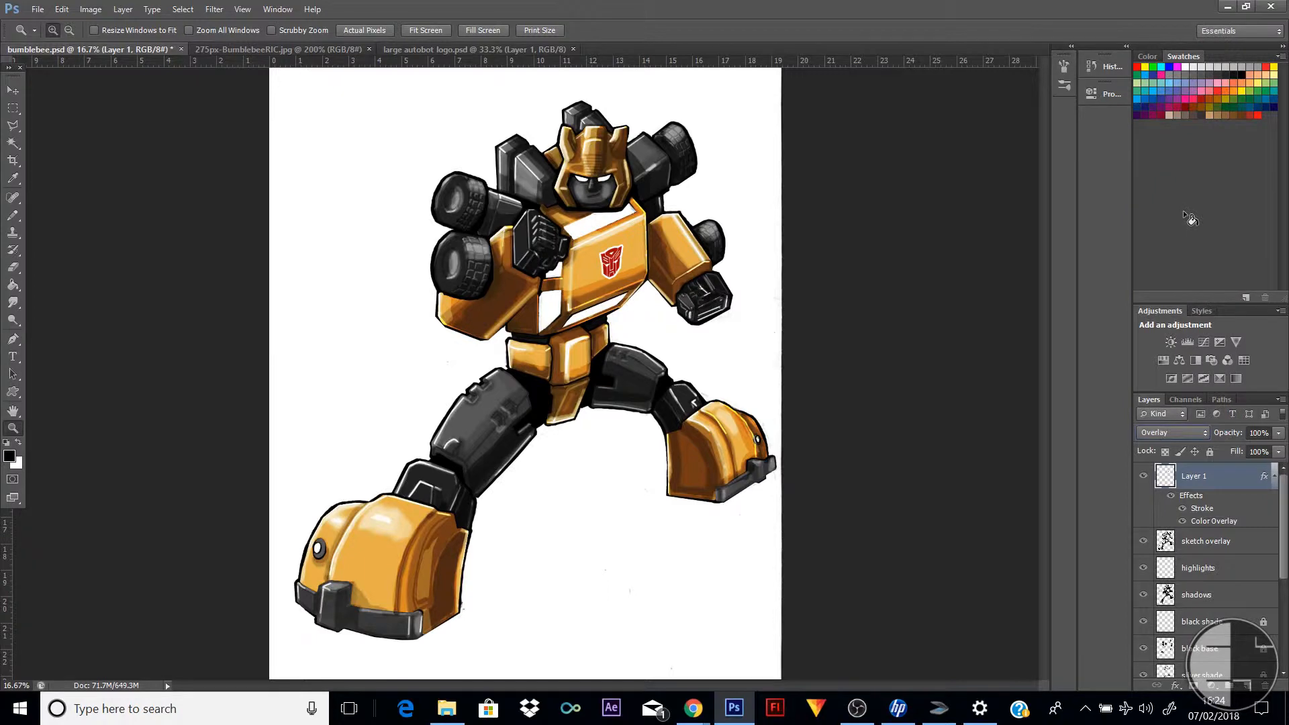
left_click(1279, 433)
left_click_drag(1278, 448, 1252, 455)
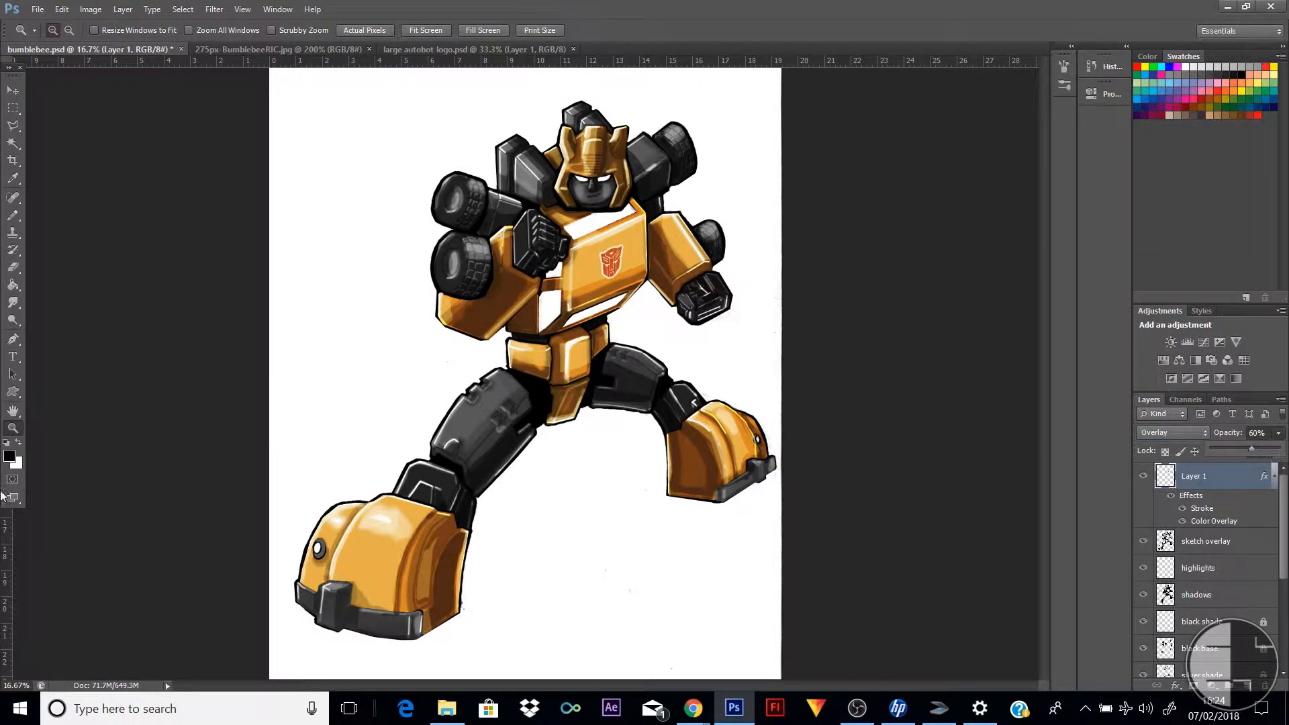
left_click_drag(545, 240, 676, 310)
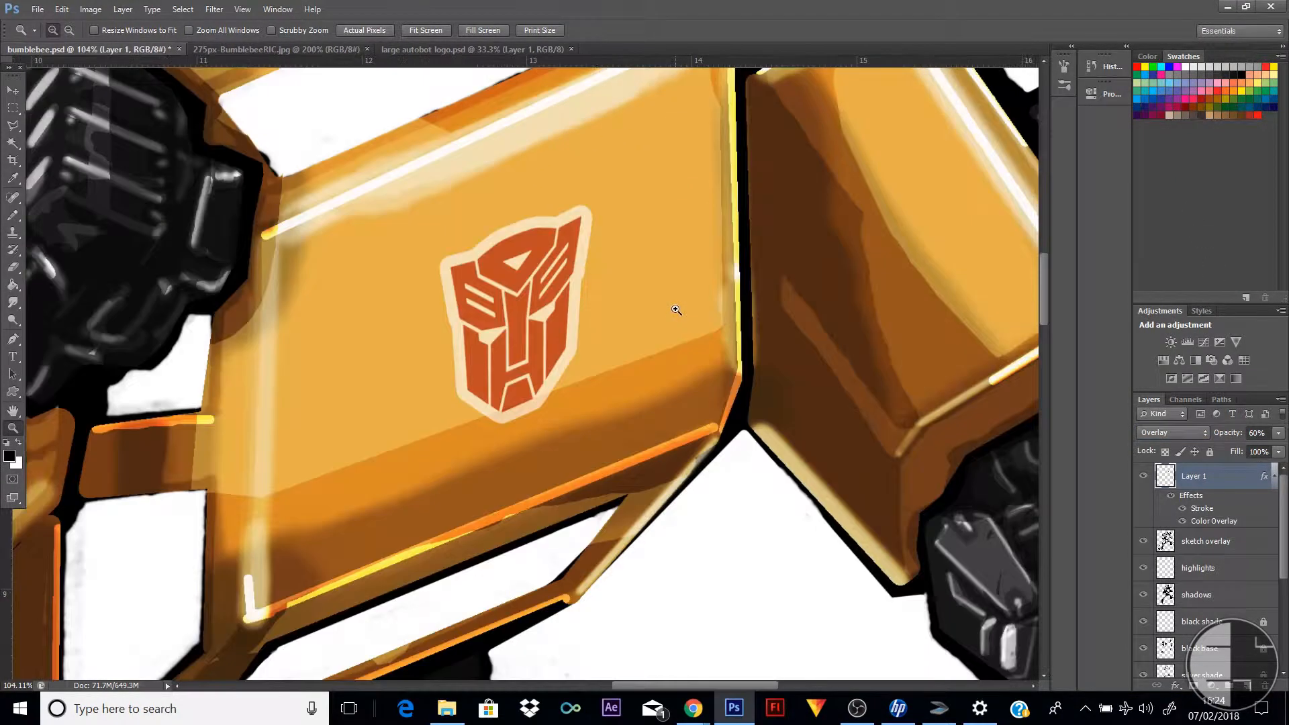
left_click(677, 309, "alt")
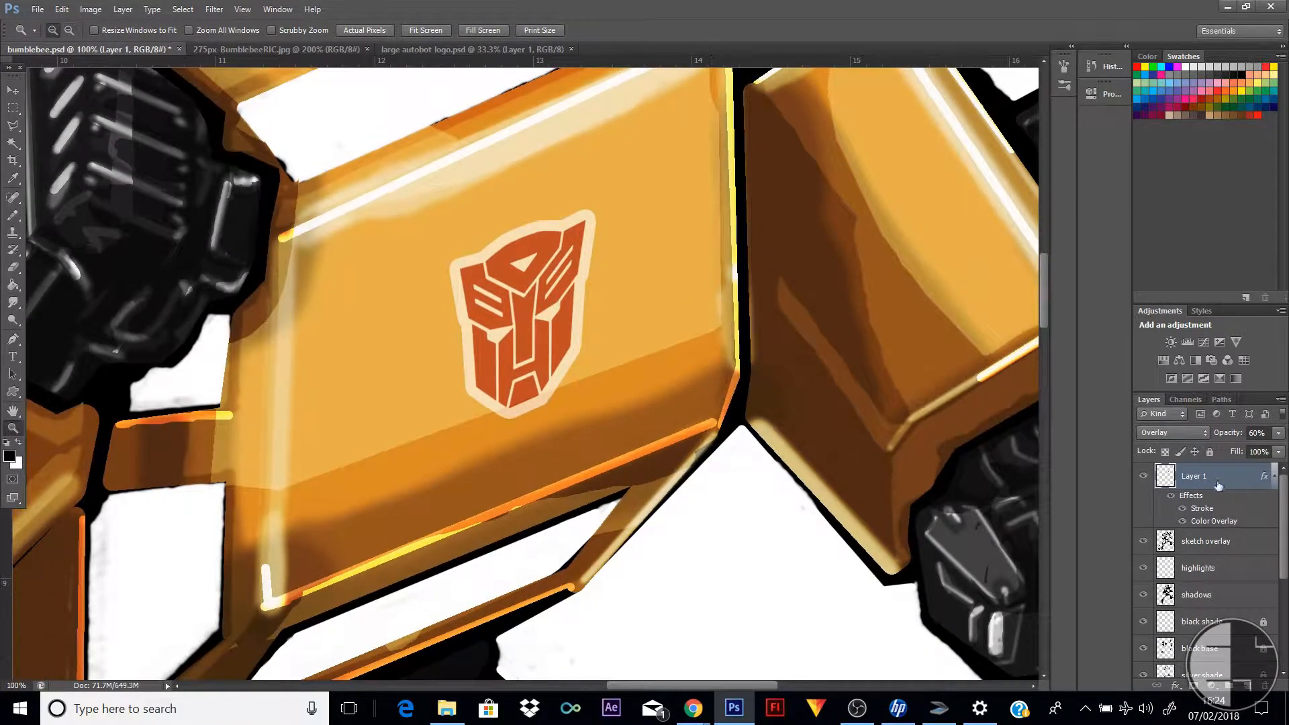
Return the logo layer to Normal blend mode at 100% opacity and check it against the whole figure
left_click(1194, 432)
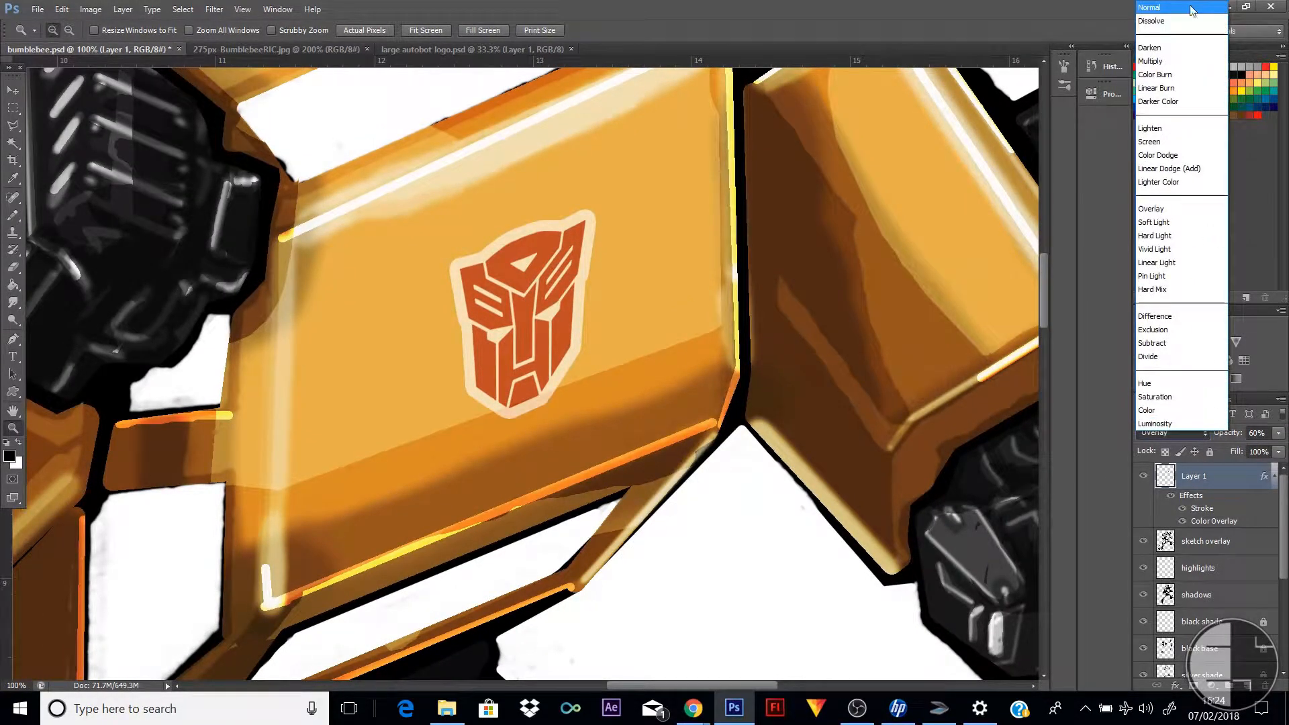
left_click(1193, 9)
left_click(1279, 434)
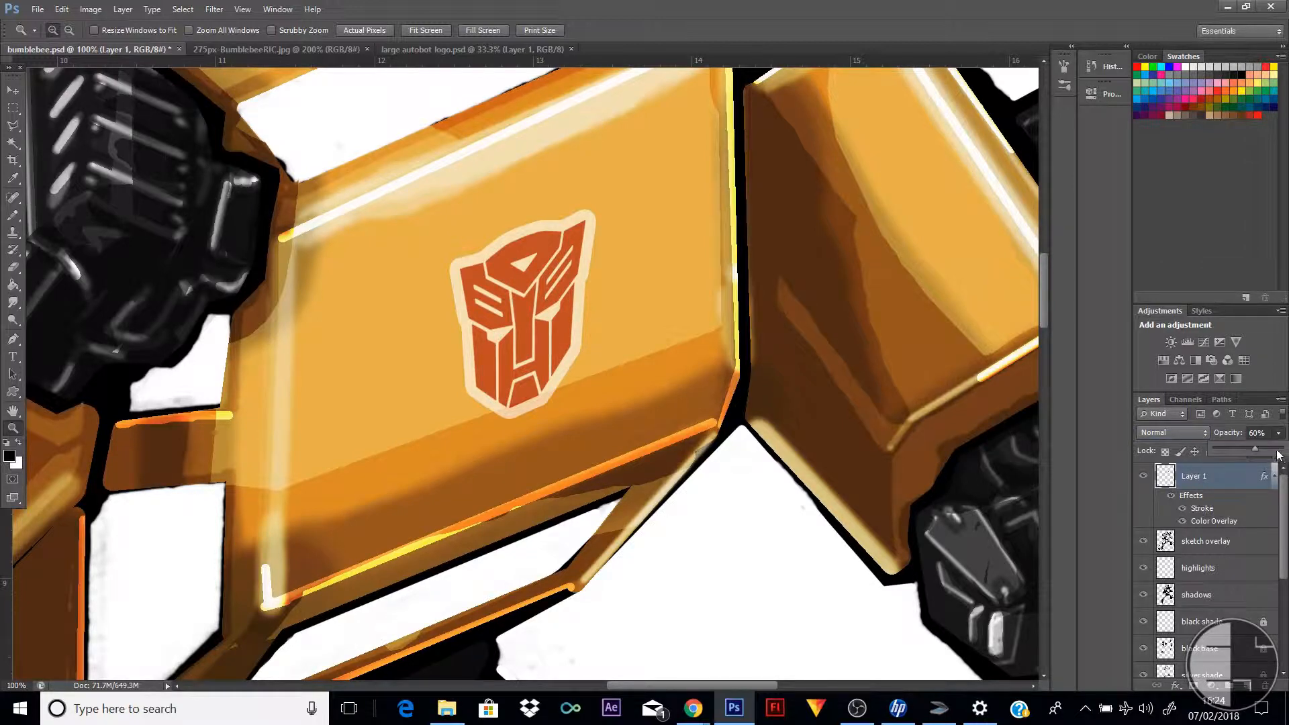
left_click(1284, 450)
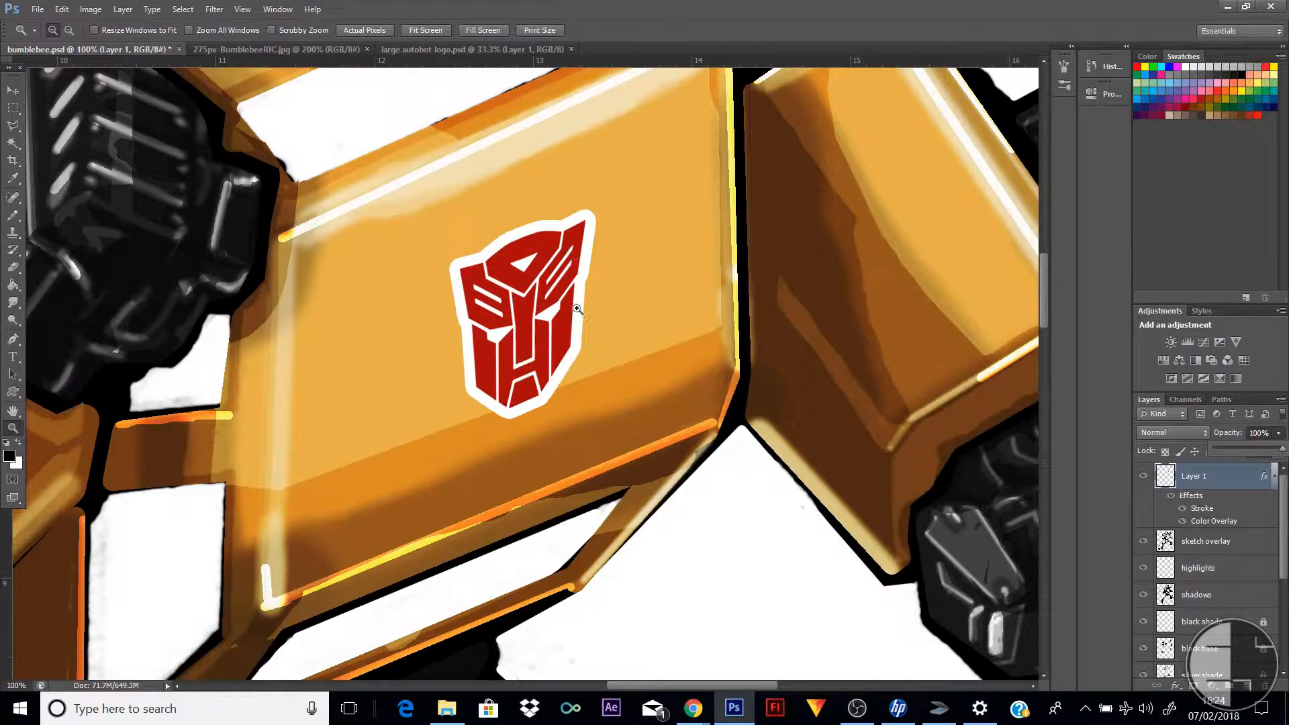
left_click(535, 326, "alt")
left_click(535, 326, "alt")
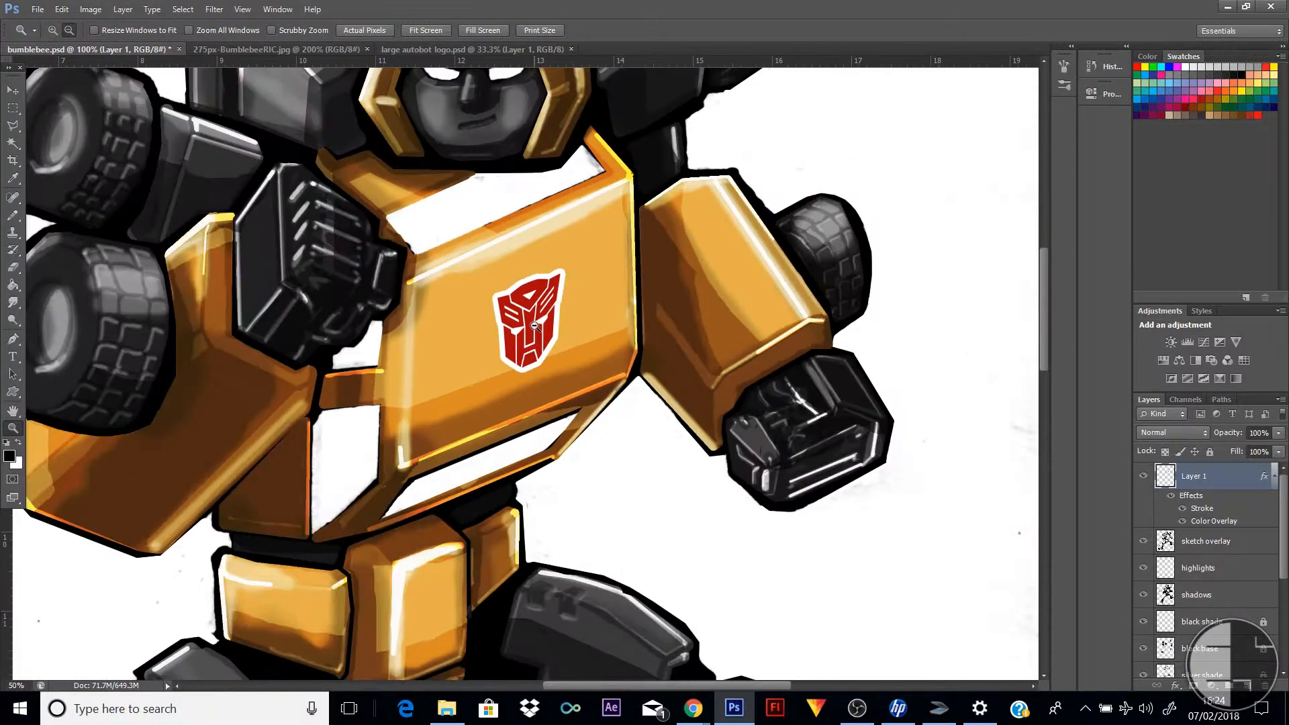
left_click(535, 327, "alt")
left_click(536, 326, "alt")
left_click(535, 326, "alt")
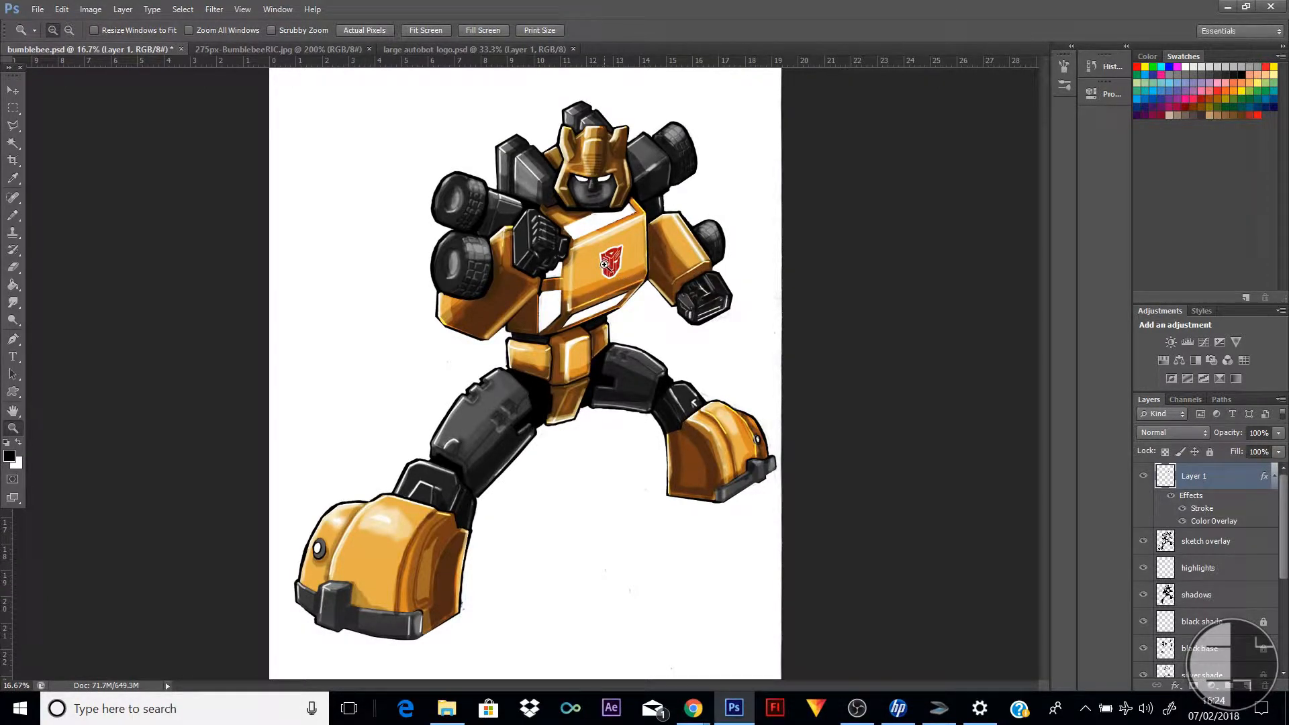
Rename the chest emblem's layer to logo
left_click_drag(560, 155, 680, 185)
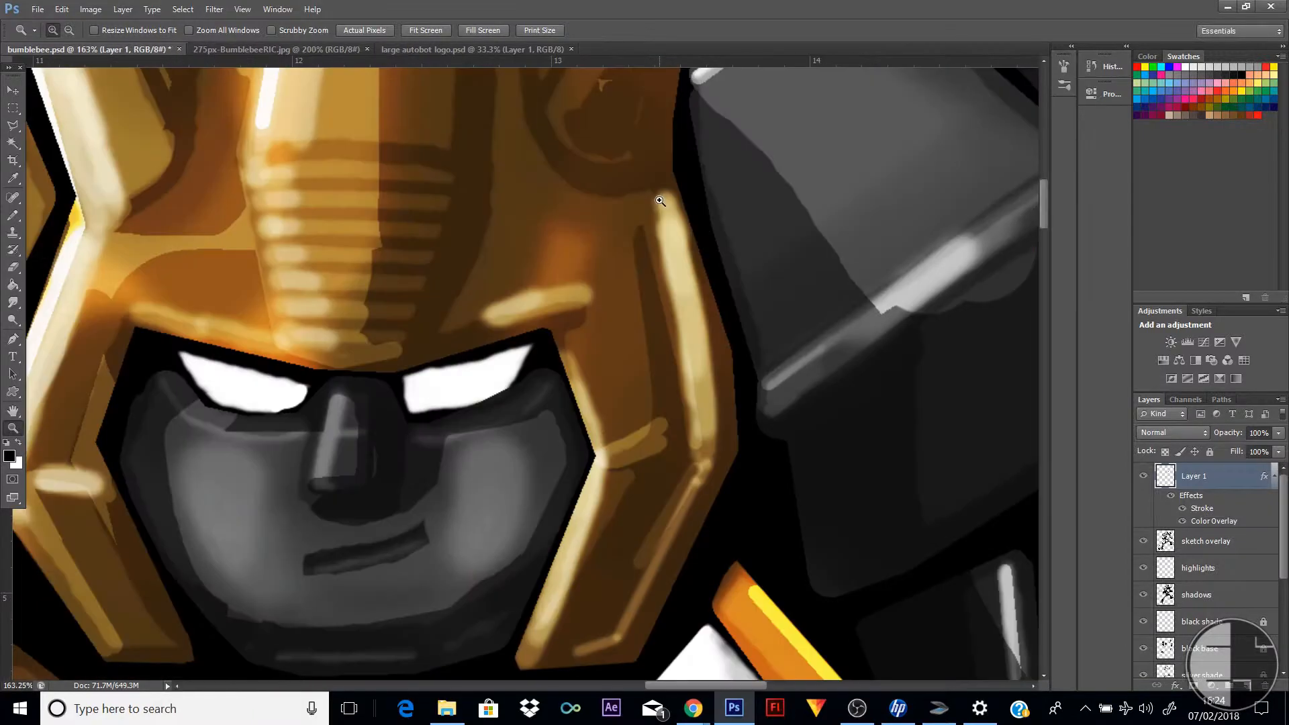
double_click(1199, 477)
key("BackSpace")
type("logo")
key("Return")
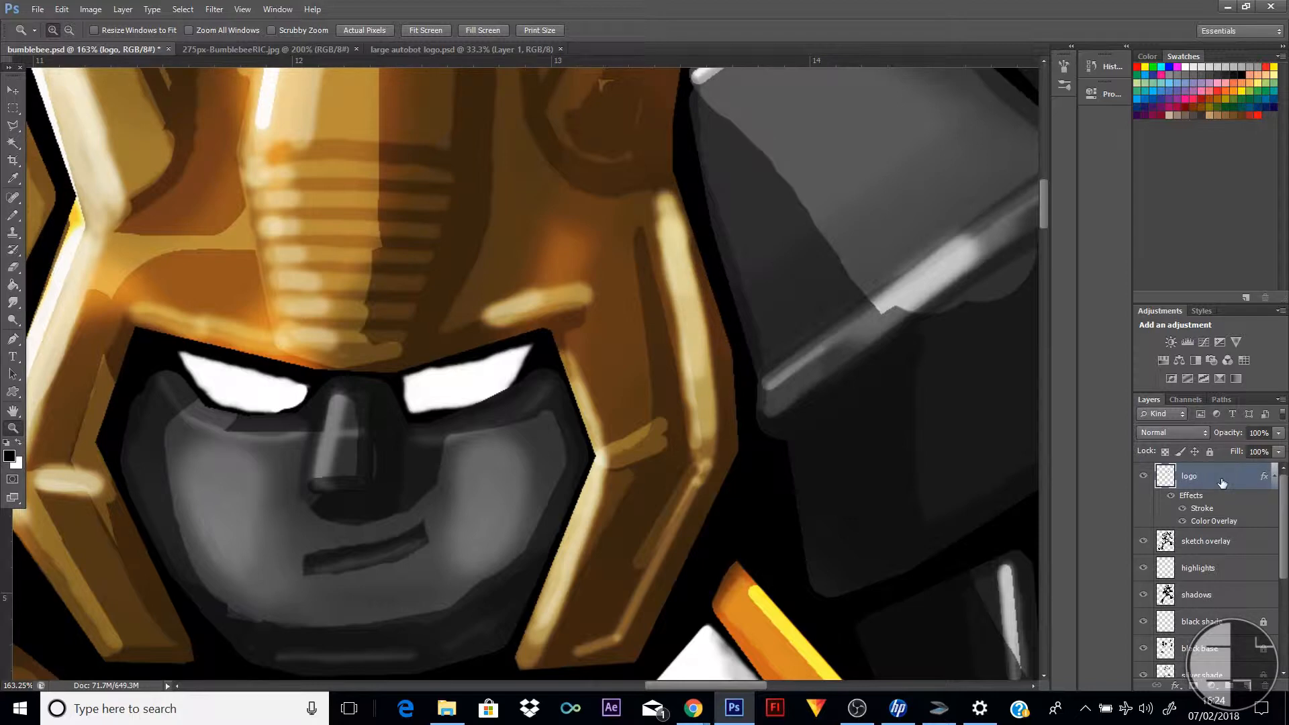
Create a new layer above the logo layer and name it eyes
left_click(1247, 686)
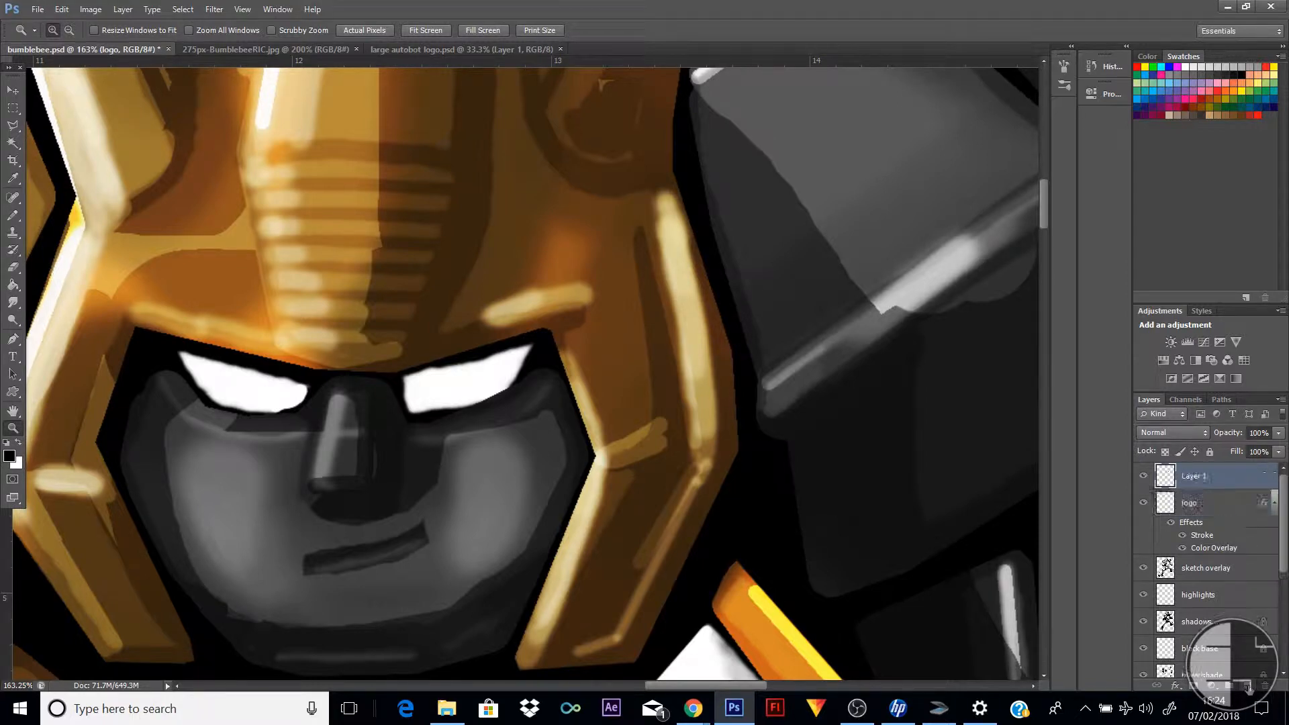
double_click(1202, 478)
key("BackSpace")
type("e")
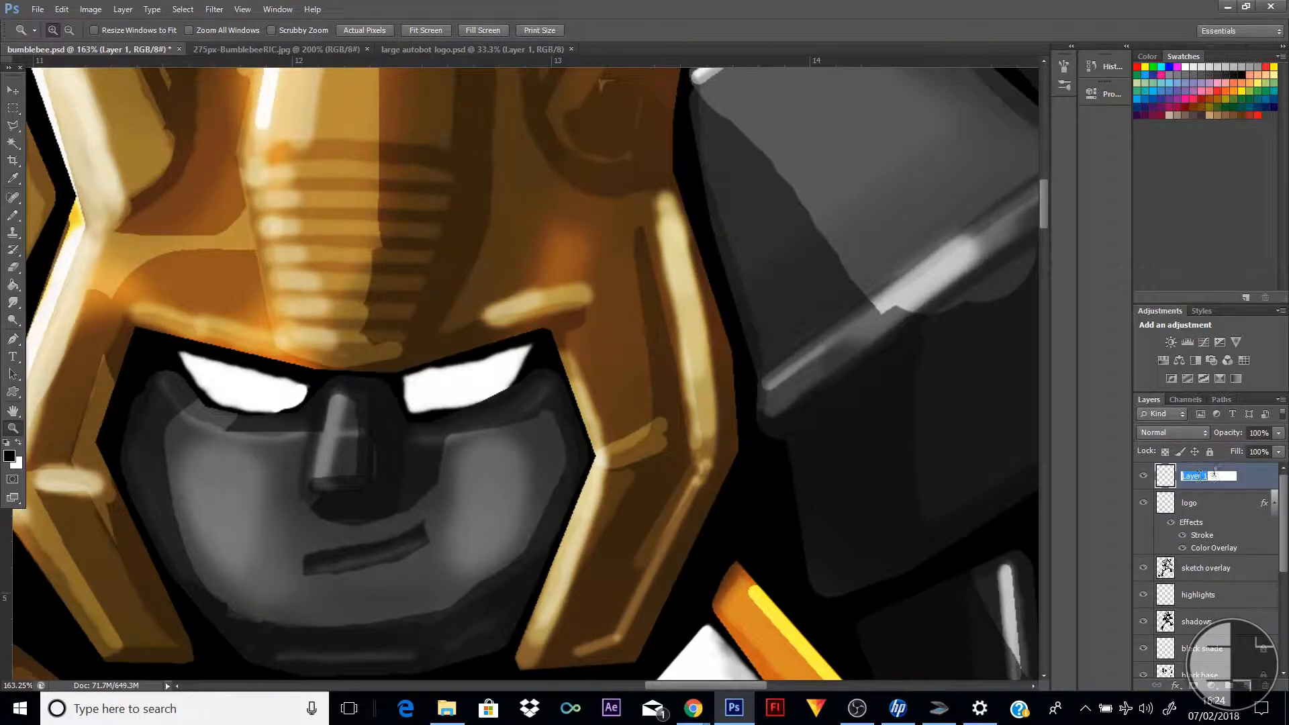
type("yes")
key("Return")
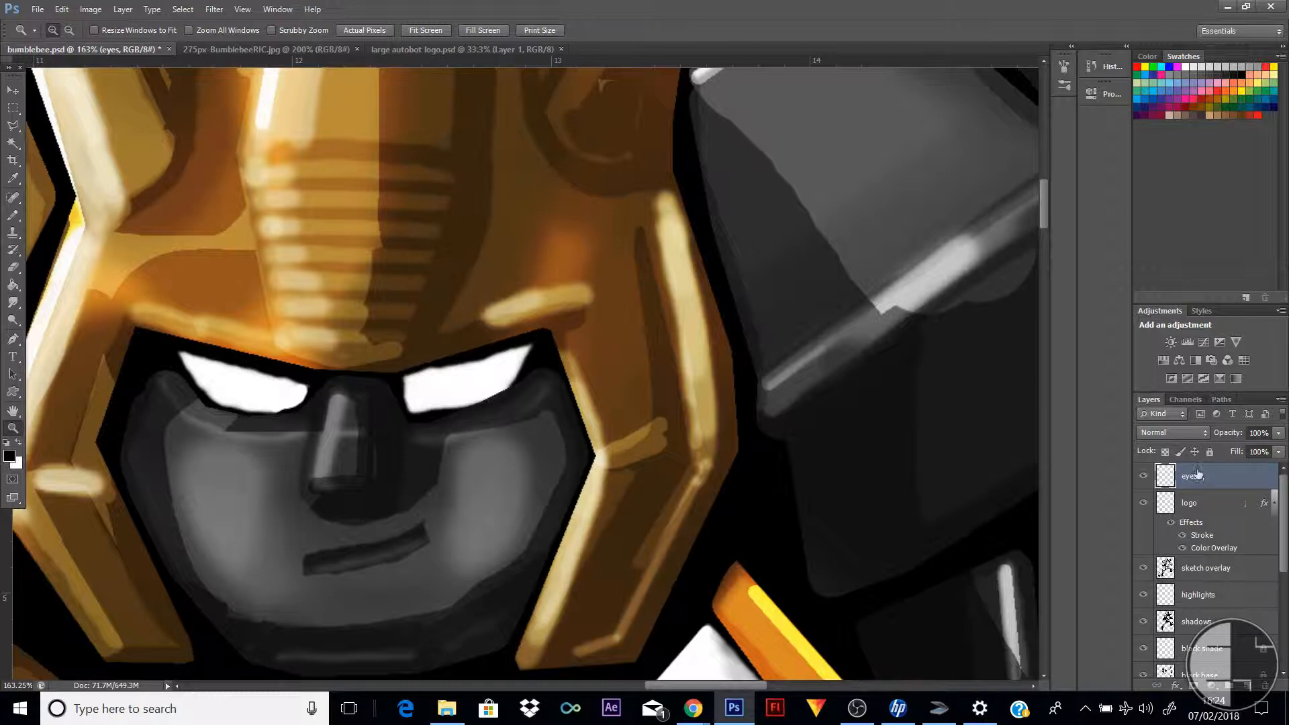
Set the foreground colour to light blue, 75c8fd
left_click(10, 457)
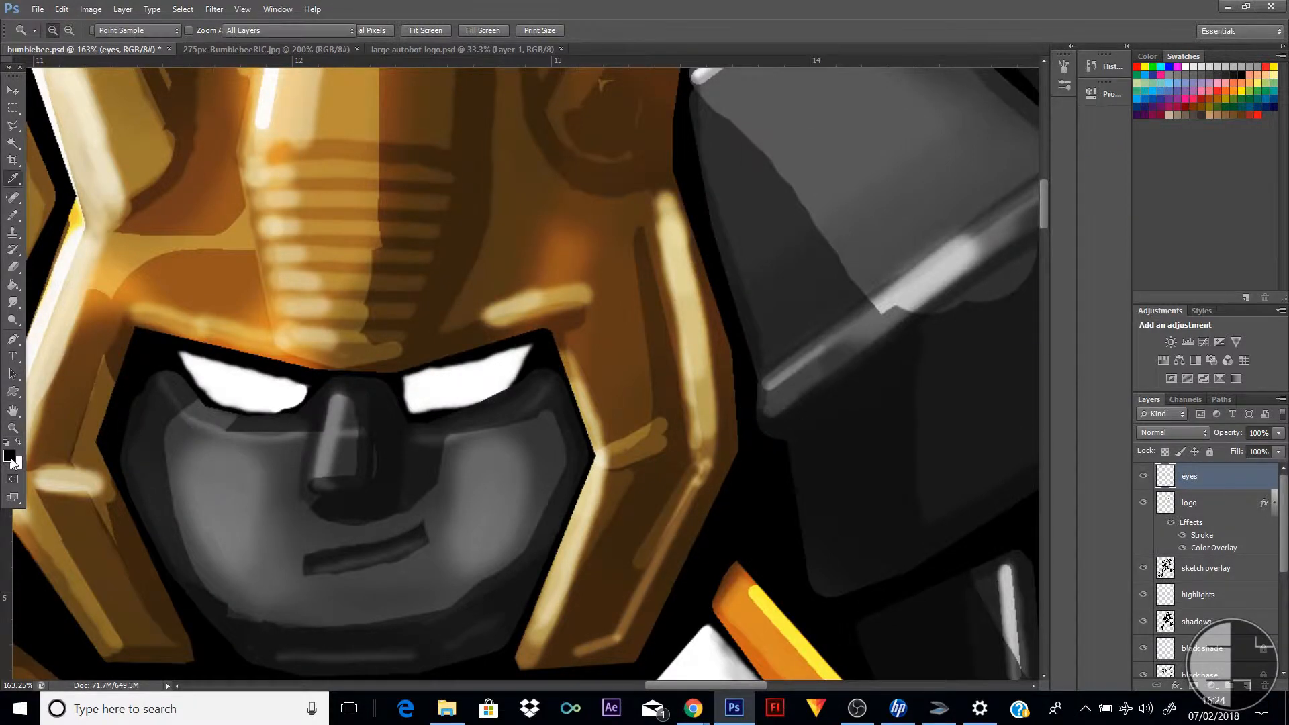
left_click_drag(936, 249, 935, 255)
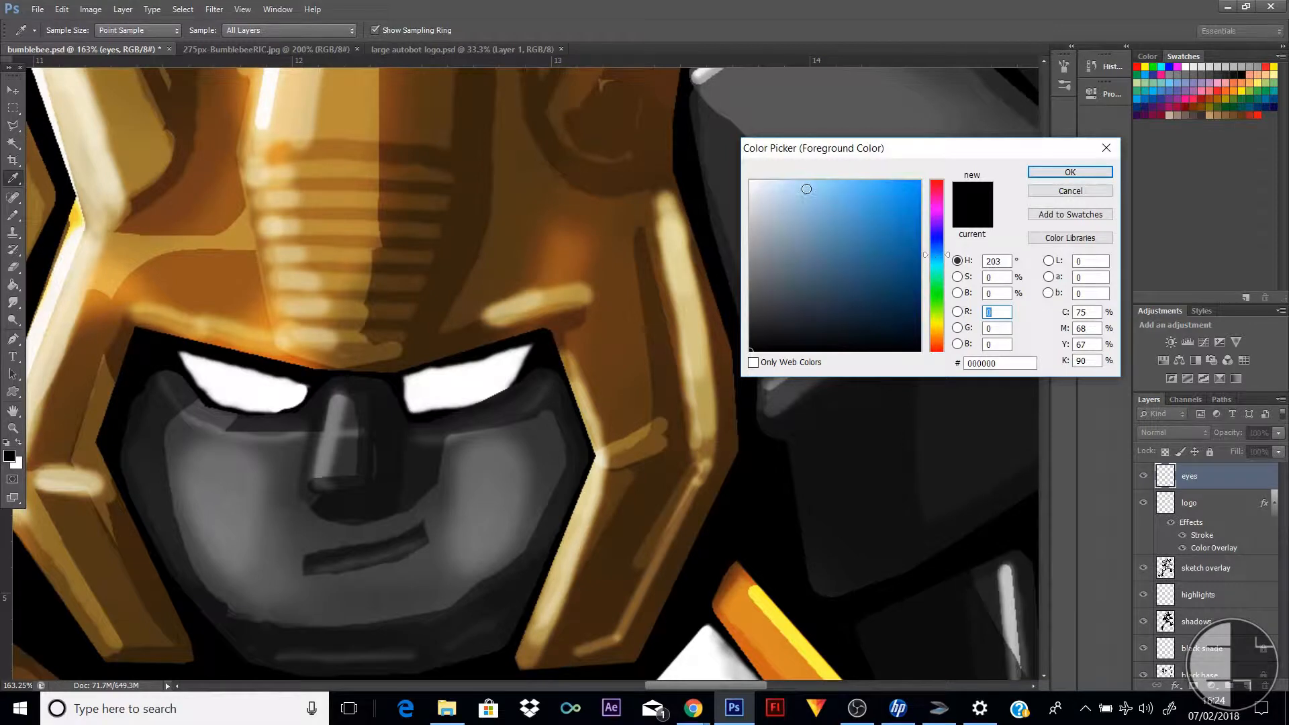
mouse_move(807, 189)
left_mouse_down()
mouse_move(870, 181)
mouse_move(842, 181)
left_mouse_up()
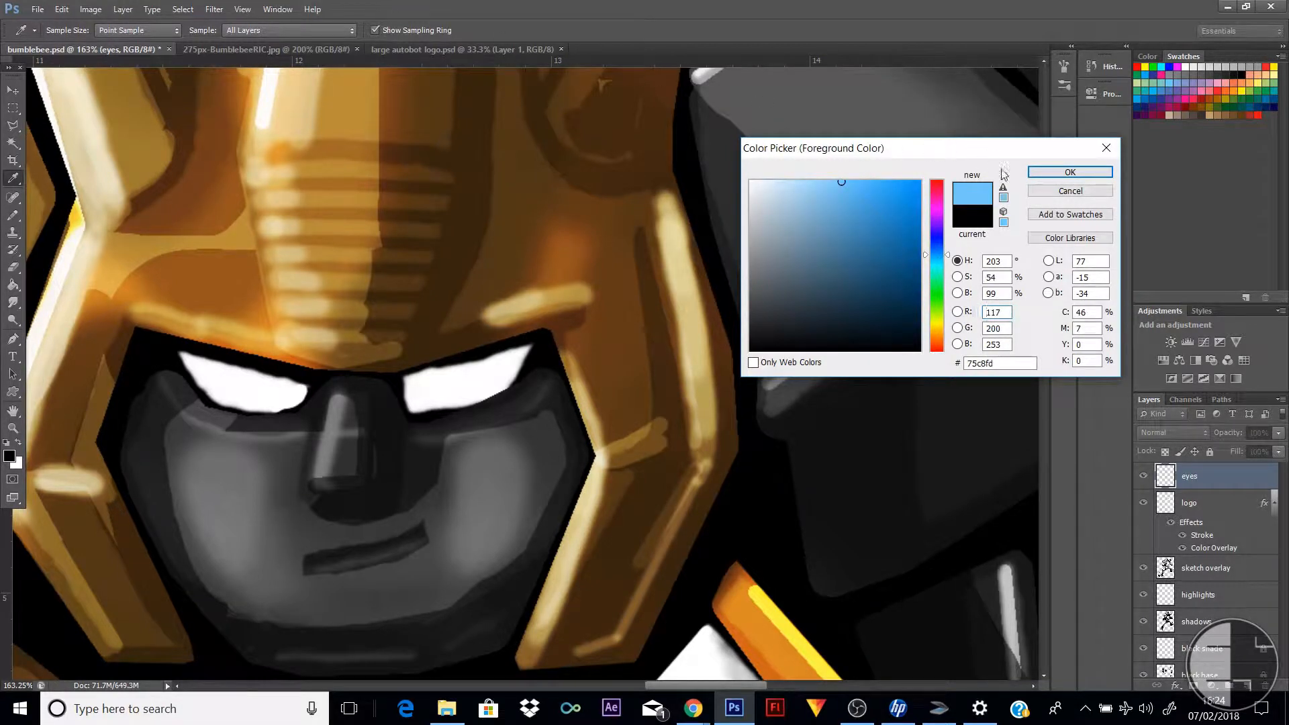
left_click(1071, 171)
Sample light blue, 9cdaff, from the robot's eye in the 275px-BumblebeeRIC.jpg reference as the foreground colour
key("z")
left_click(303, 47)
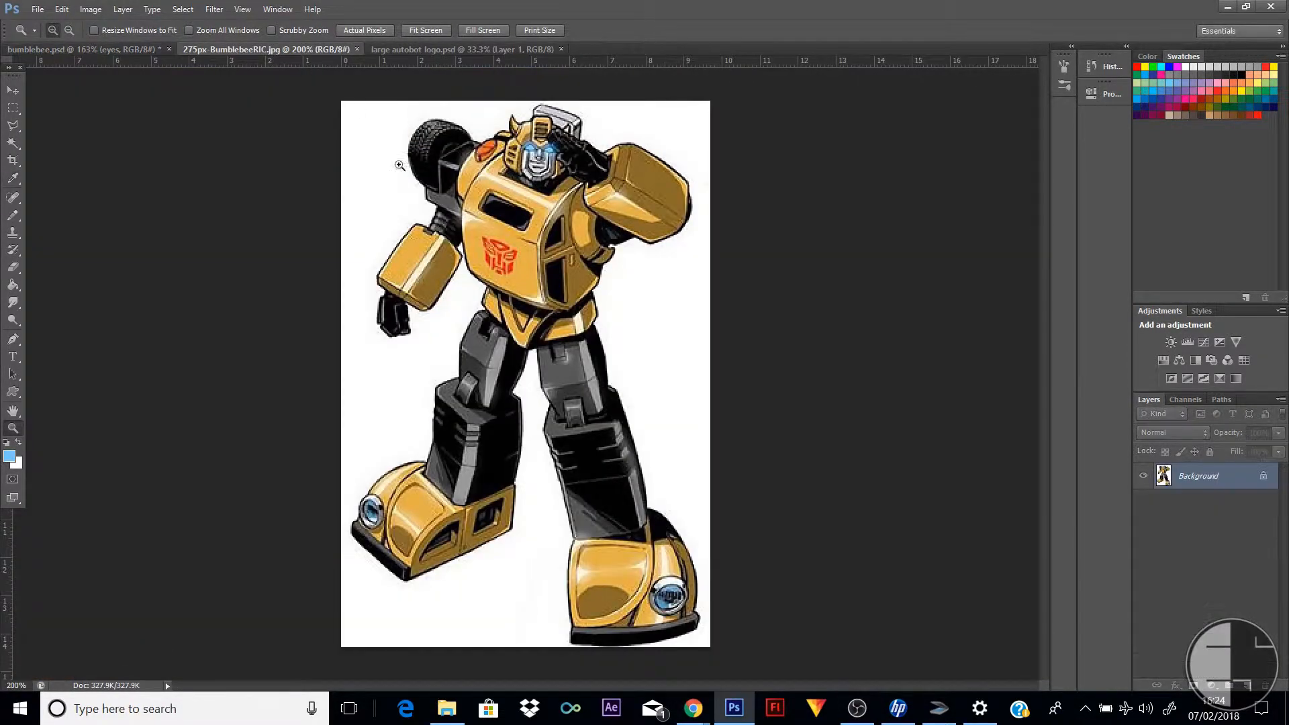
left_click_drag(492, 130, 640, 229)
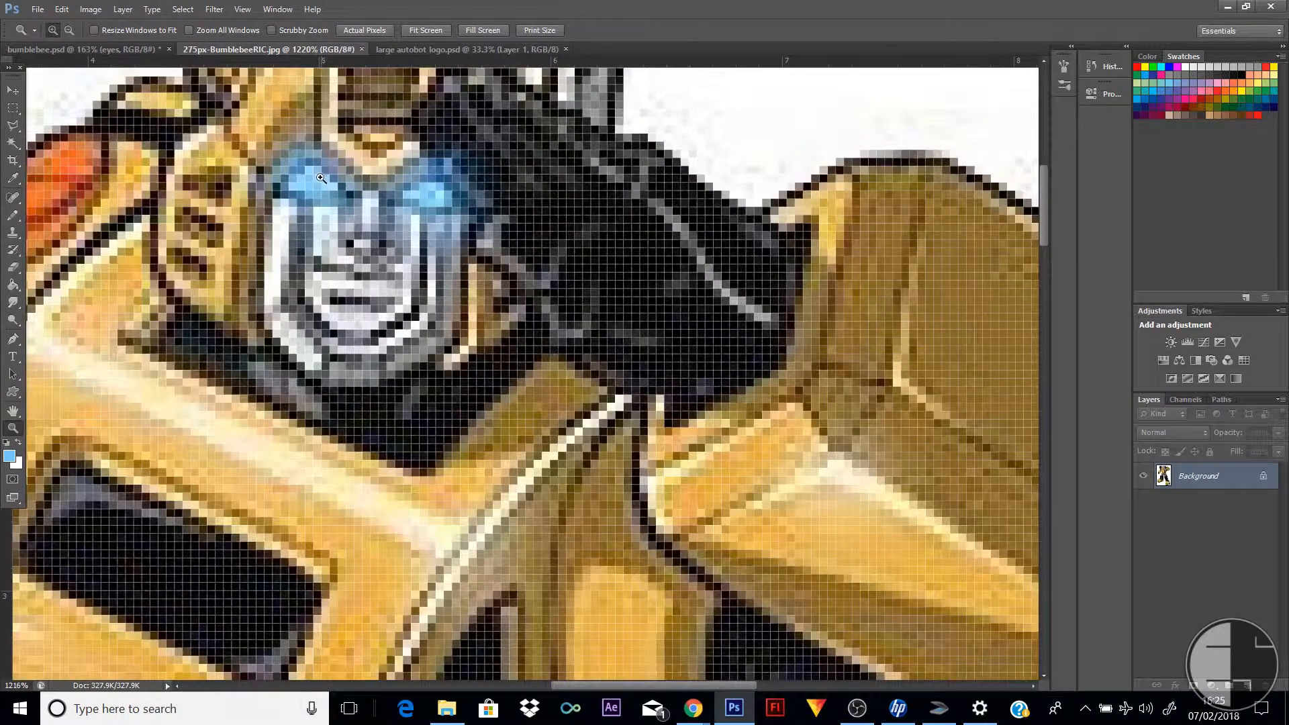
left_click(9, 457)
left_click(324, 172)
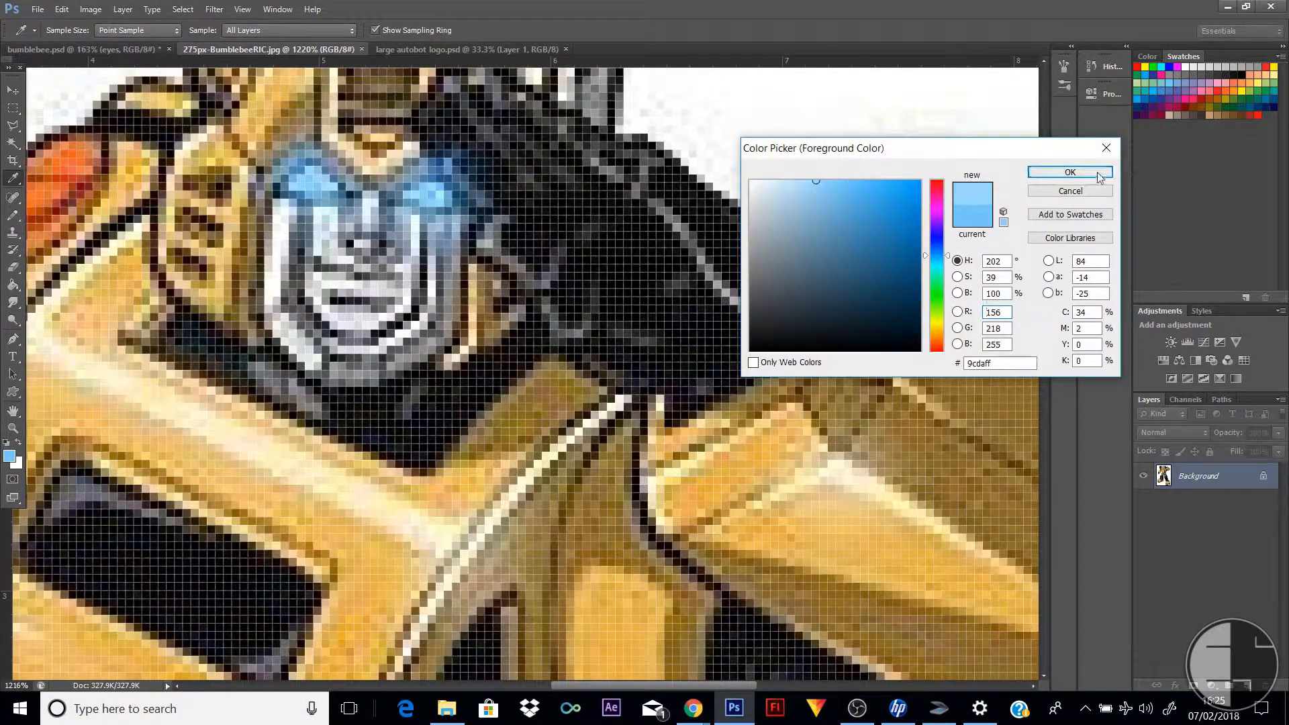
left_click(1070, 172)
Paint the left eye in bumblebee.psd light blue on the eyes layer with the Pencil tool
left_click(137, 49)
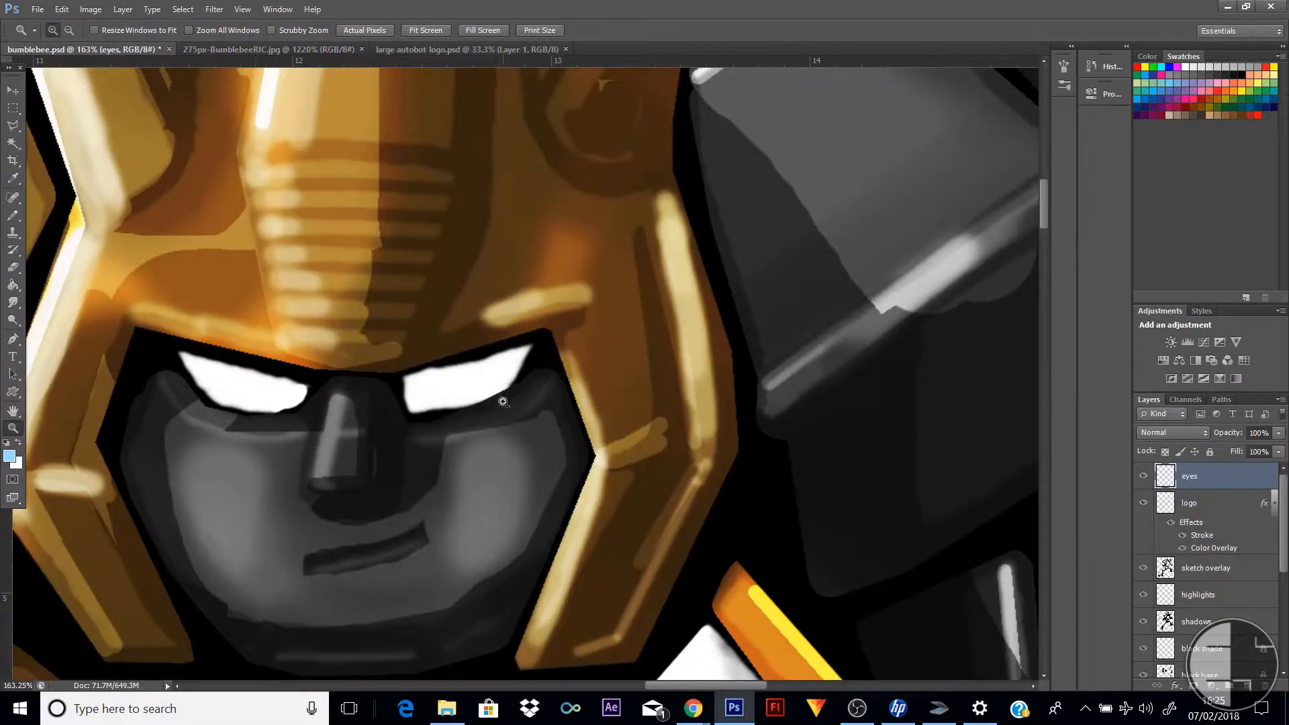
left_click(13, 215)
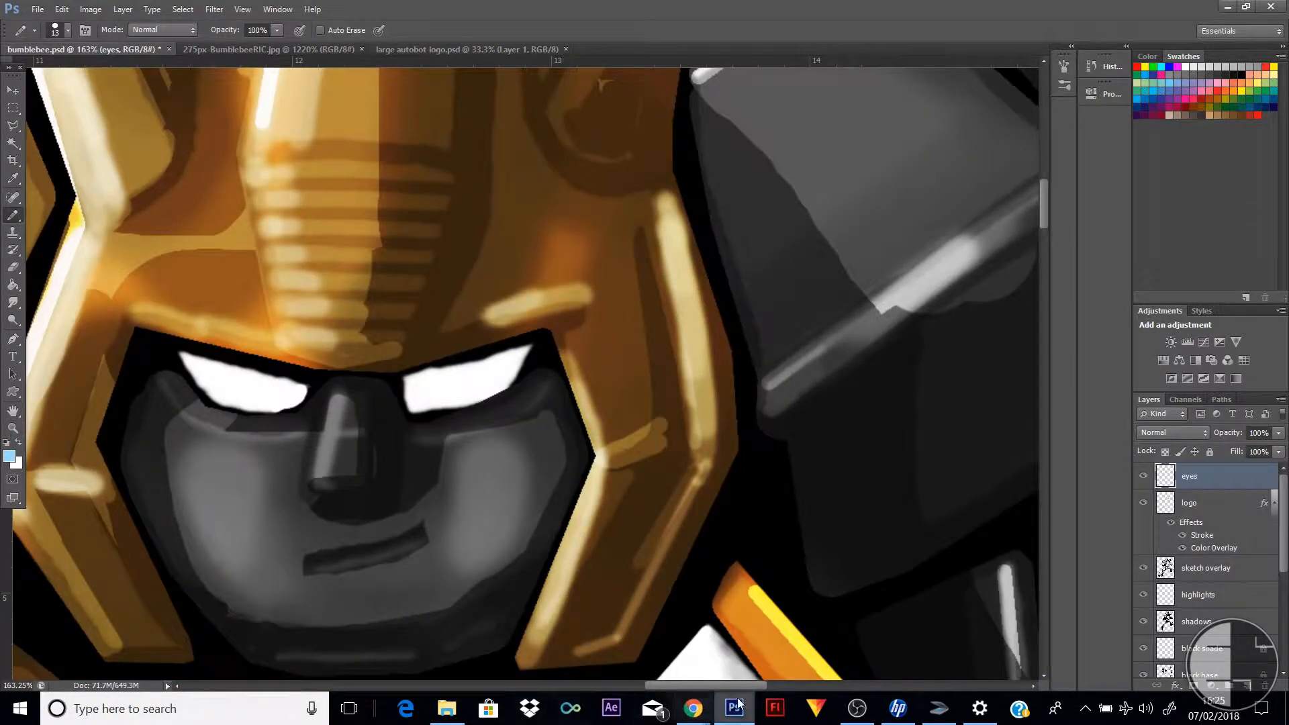
left_click_drag(706, 684, 677, 684)
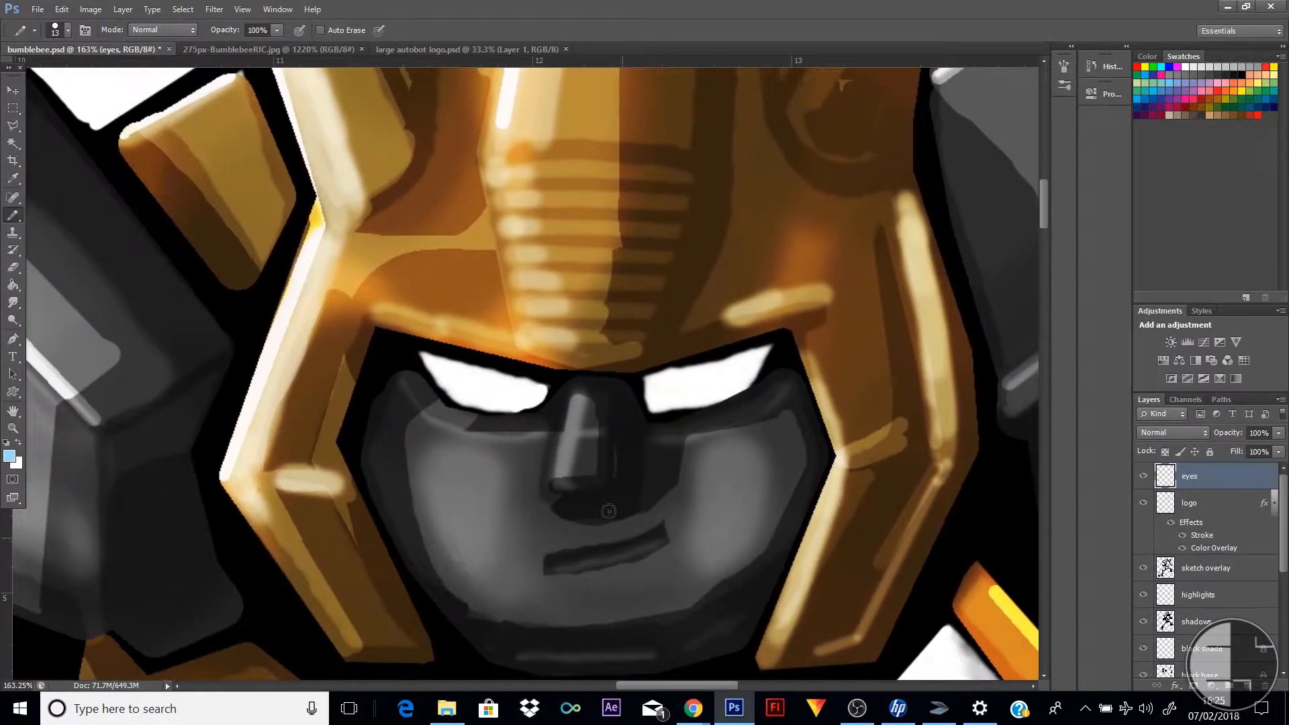
left_click(542, 389)
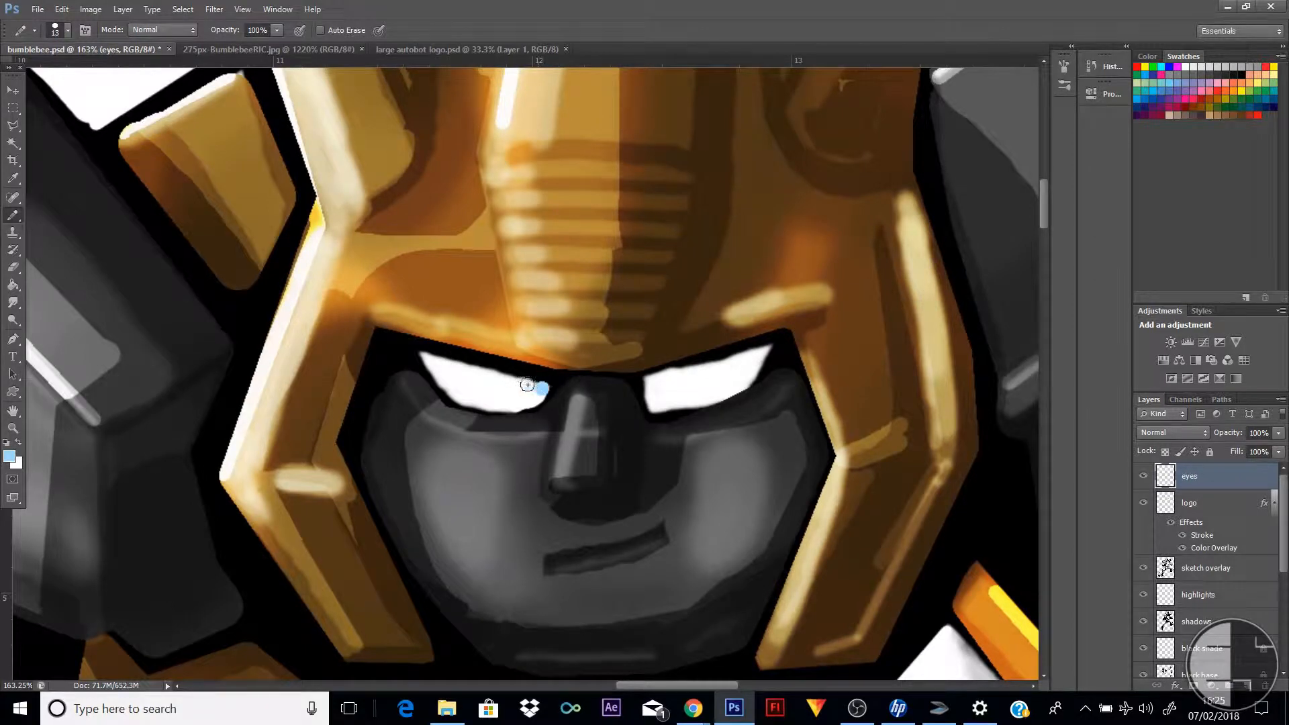
mouse_move(485, 374)
left_mouse_down()
mouse_move(433, 360)
mouse_move(461, 400)
mouse_move(510, 410)
mouse_move(542, 395)
mouse_move(458, 377)
mouse_move(506, 395)
mouse_move(460, 377)
mouse_move(479, 406)
left_mouse_up()
right_click(469, 376)
left_click(427, 354)
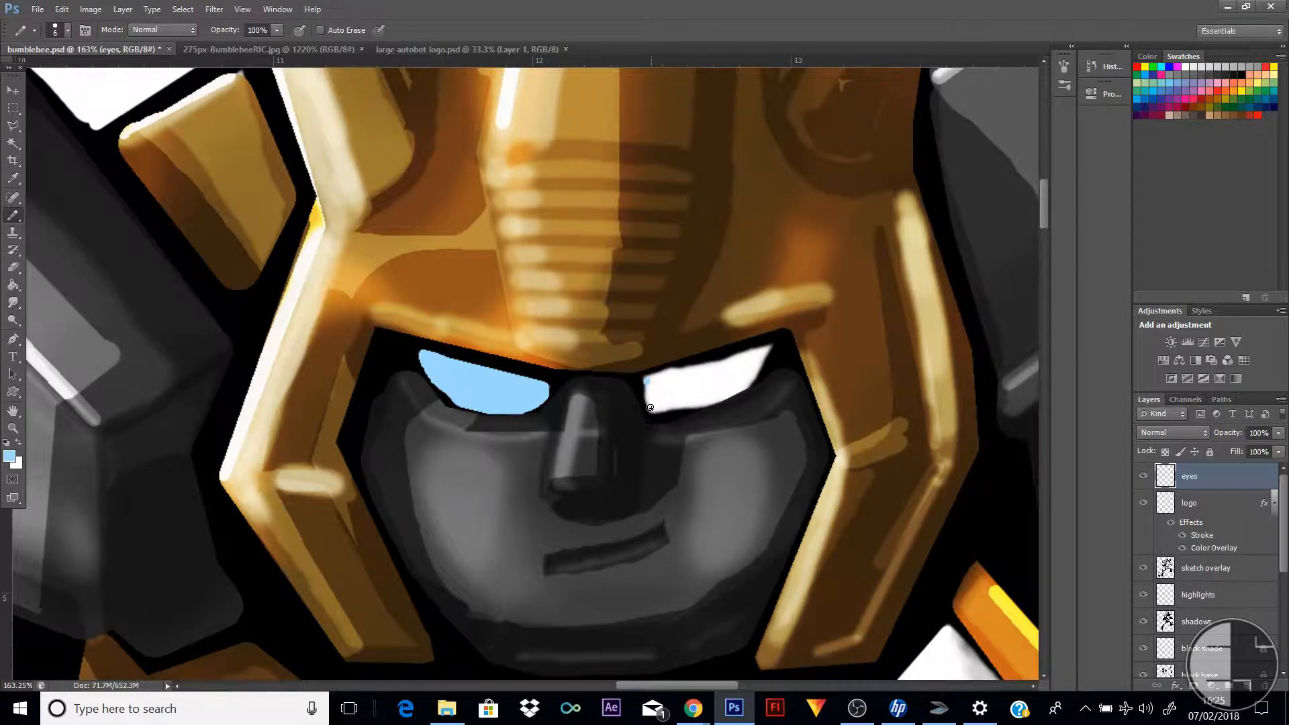
Outline the right eye in light blue, fill its interior with a 55 px pencil and finish its corner with a smaller one
mouse_move(646, 382)
left_mouse_down()
mouse_move(656, 411)
mouse_move(709, 405)
mouse_move(754, 384)
mouse_move(772, 345)
mouse_move(649, 380)
mouse_move(692, 405)
mouse_move(658, 395)
left_mouse_up()
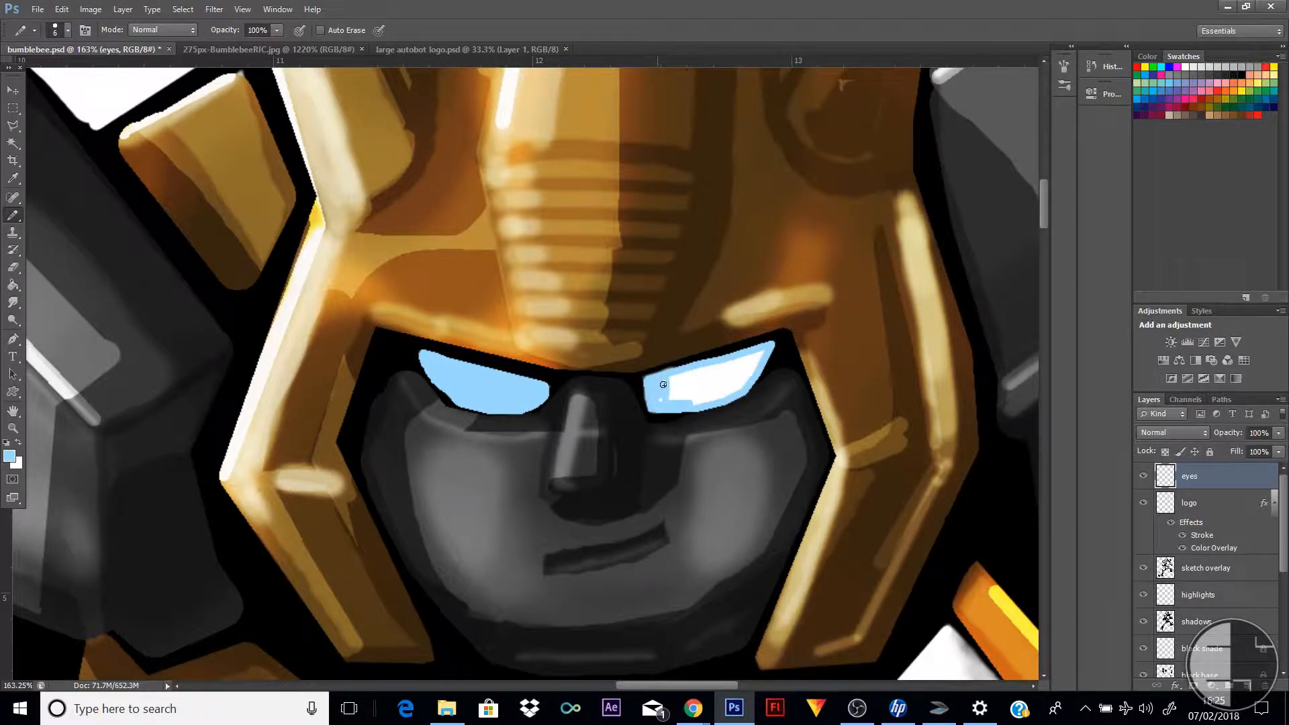
right_click(706, 387)
left_click_drag(722, 422, 746, 421)
mouse_move(688, 387)
left_mouse_down()
mouse_move(720, 381)
mouse_move(778, 409)
left_mouse_up()
right_click(721, 381)
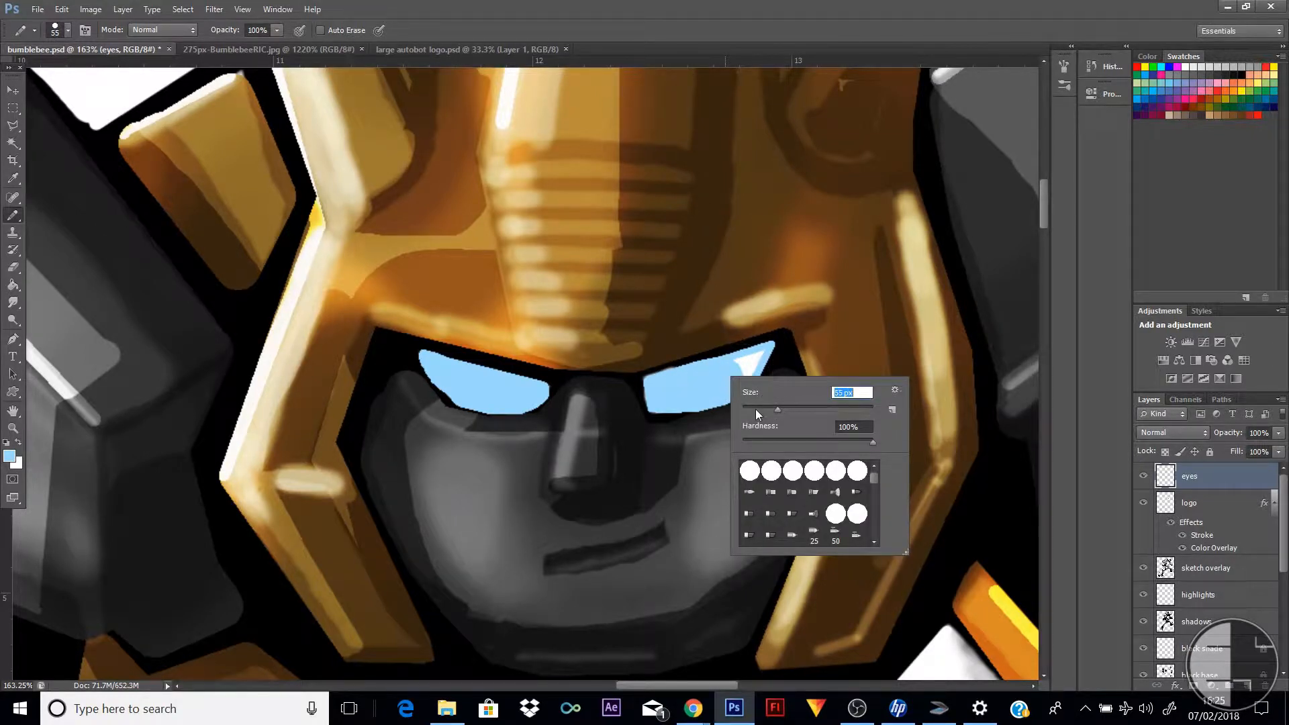
left_click_drag(736, 368, 749, 372)
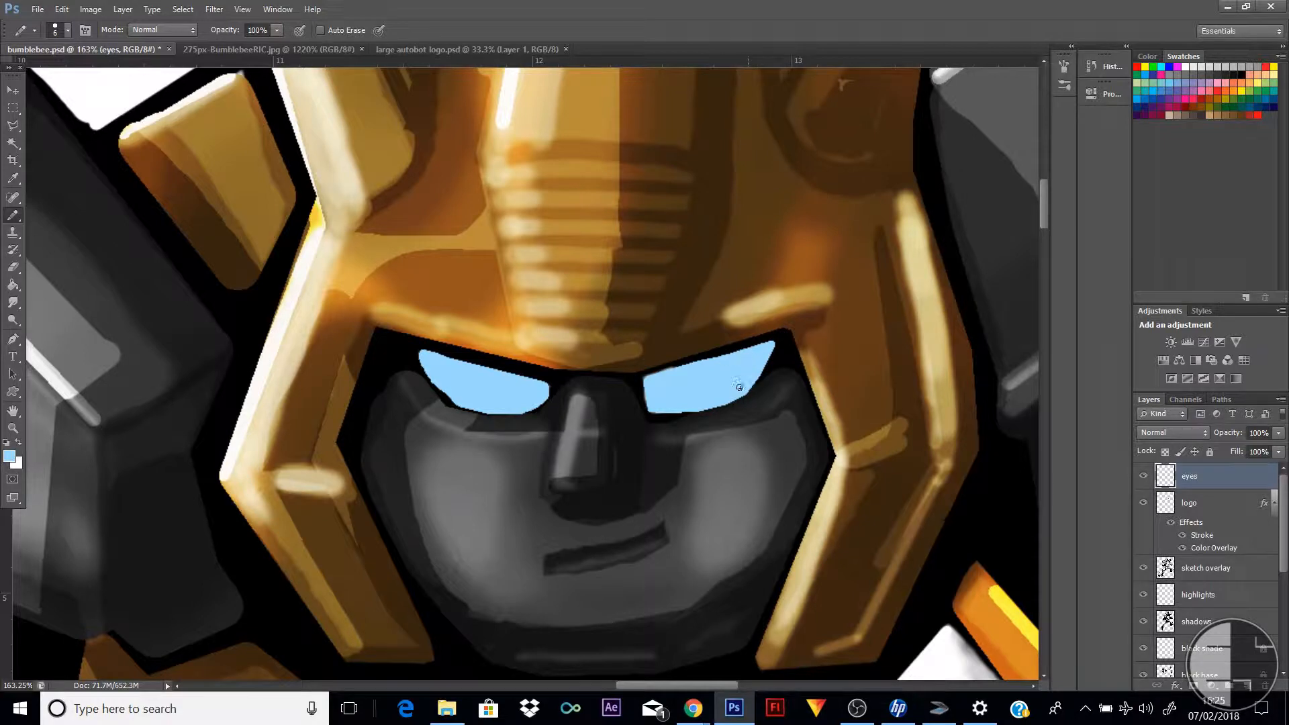
Check the painted blue eyes at full-figure scale and return to a close view of the face
left_click(13, 427)
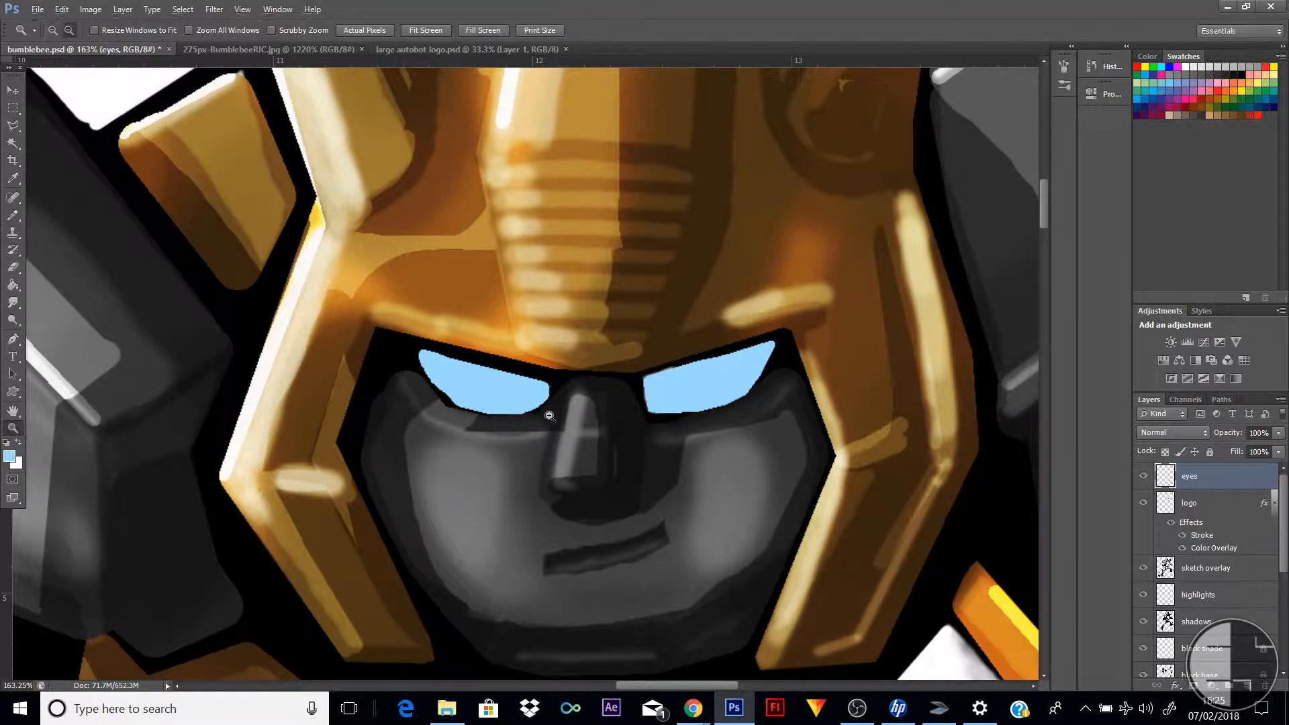
left_click(541, 410, "alt")
left_click(530, 403, "alt")
left_click(530, 403, "alt")
left_click(534, 407, "alt")
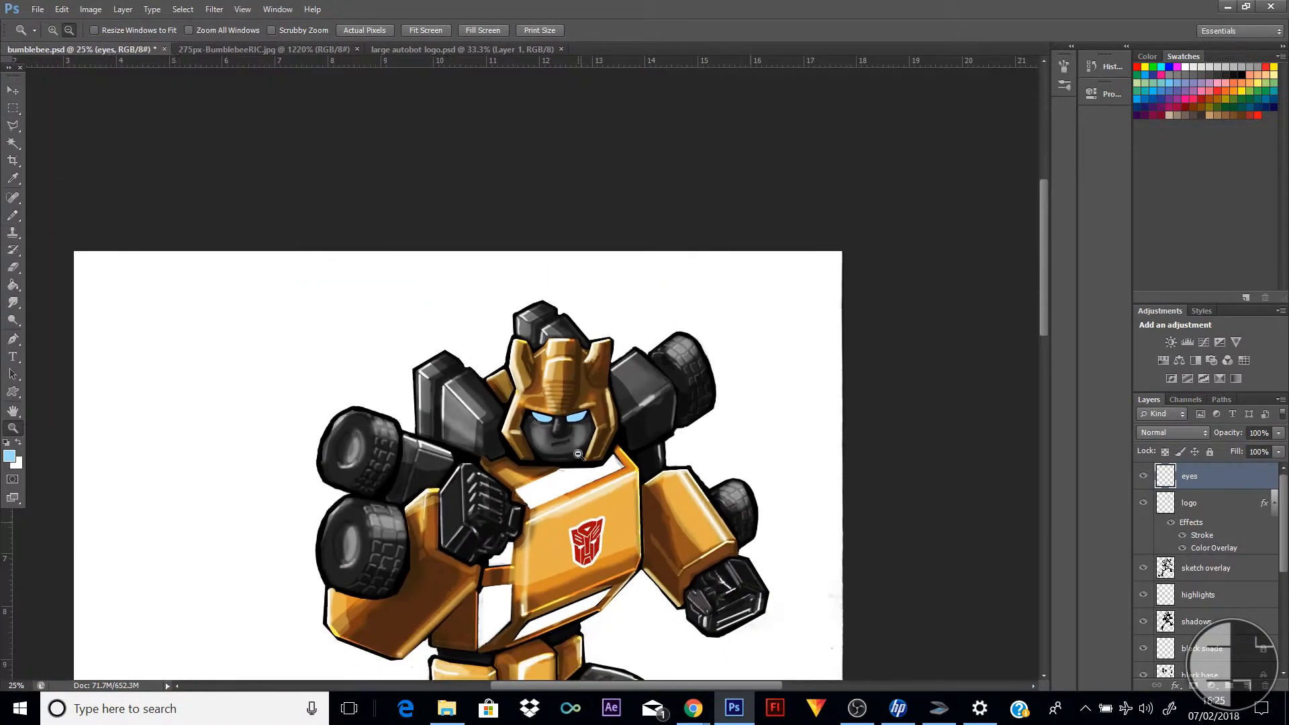
left_click_drag(486, 386, 632, 456)
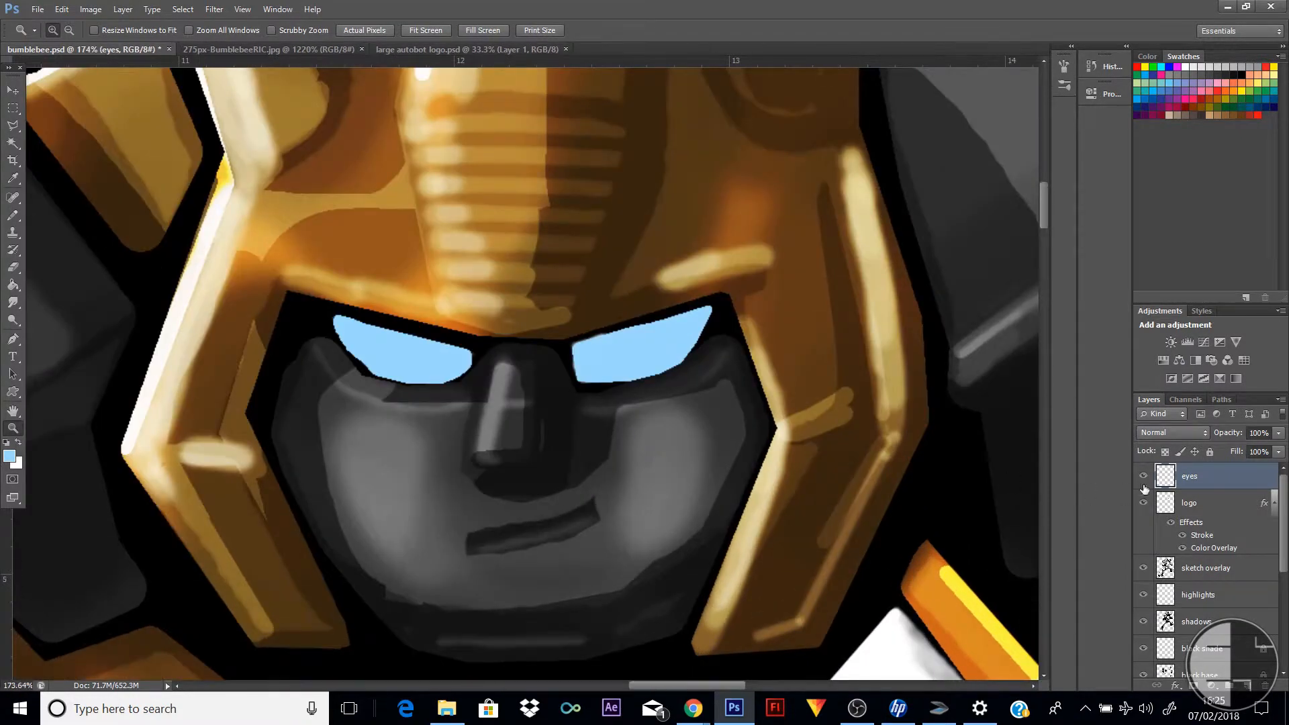
left_click(1248, 687)
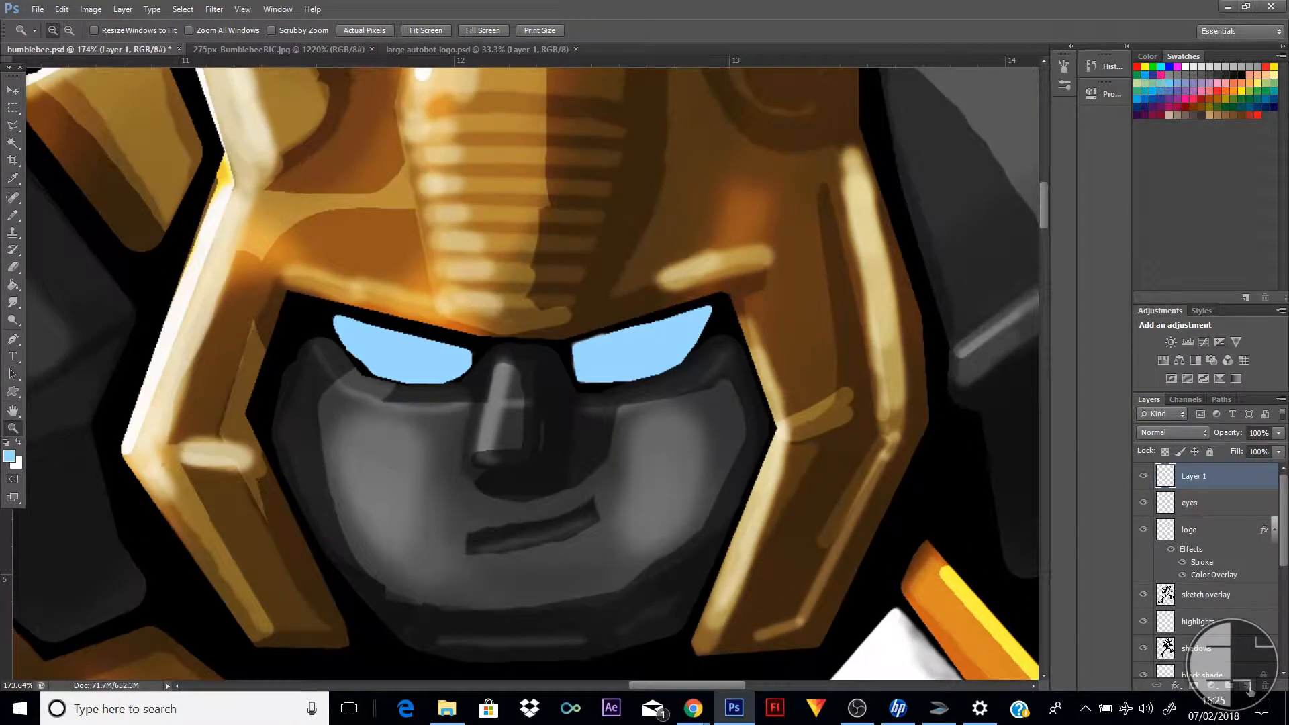
right_click(1230, 479)
left_click(1115, 258)
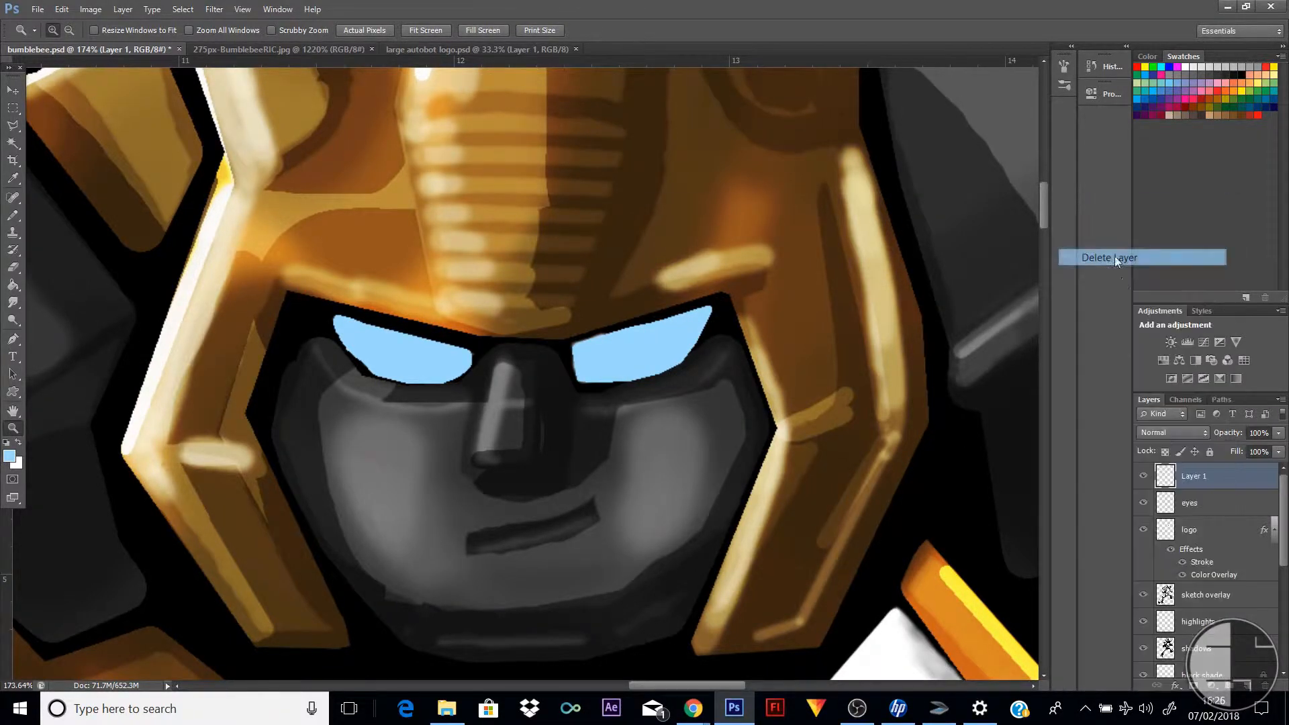
left_click(606, 266)
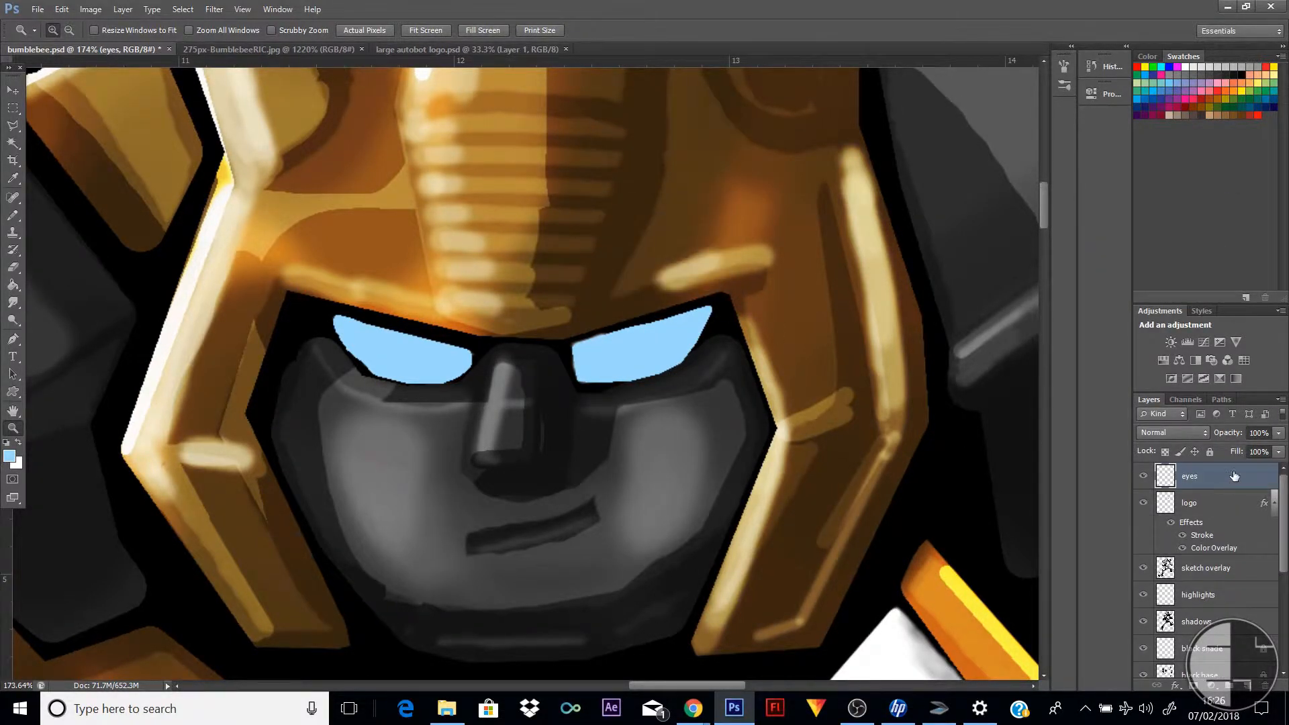
Duplicate the eyes layer as eyes copy
right_click(1234, 477)
left_click(1167, 244)
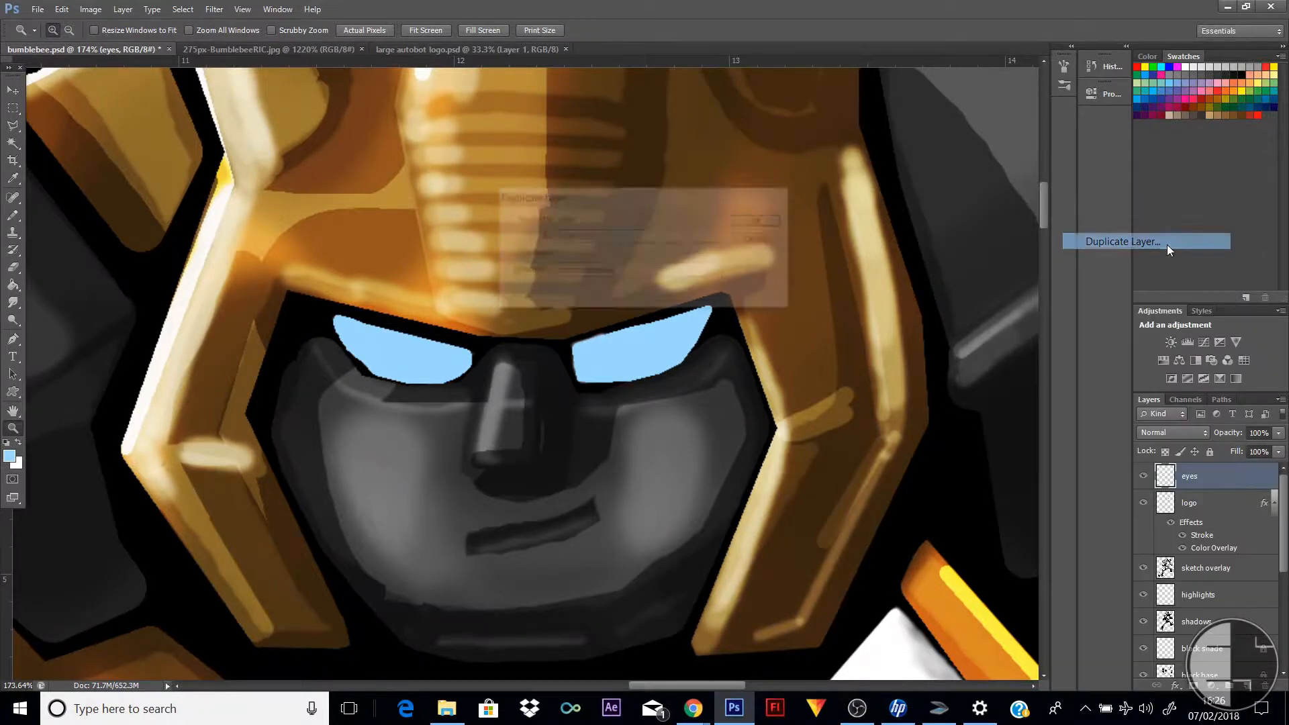
left_click(759, 218)
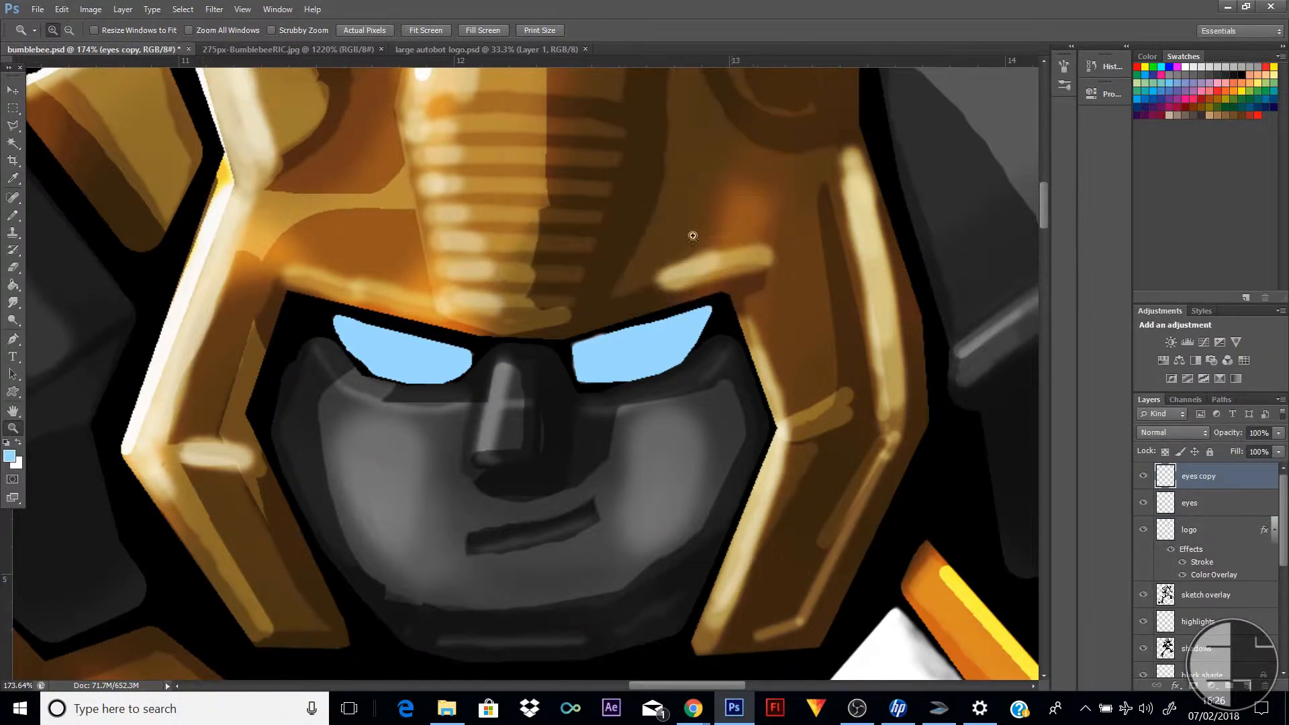
left_click(215, 10)
mouse_move(352, 194)
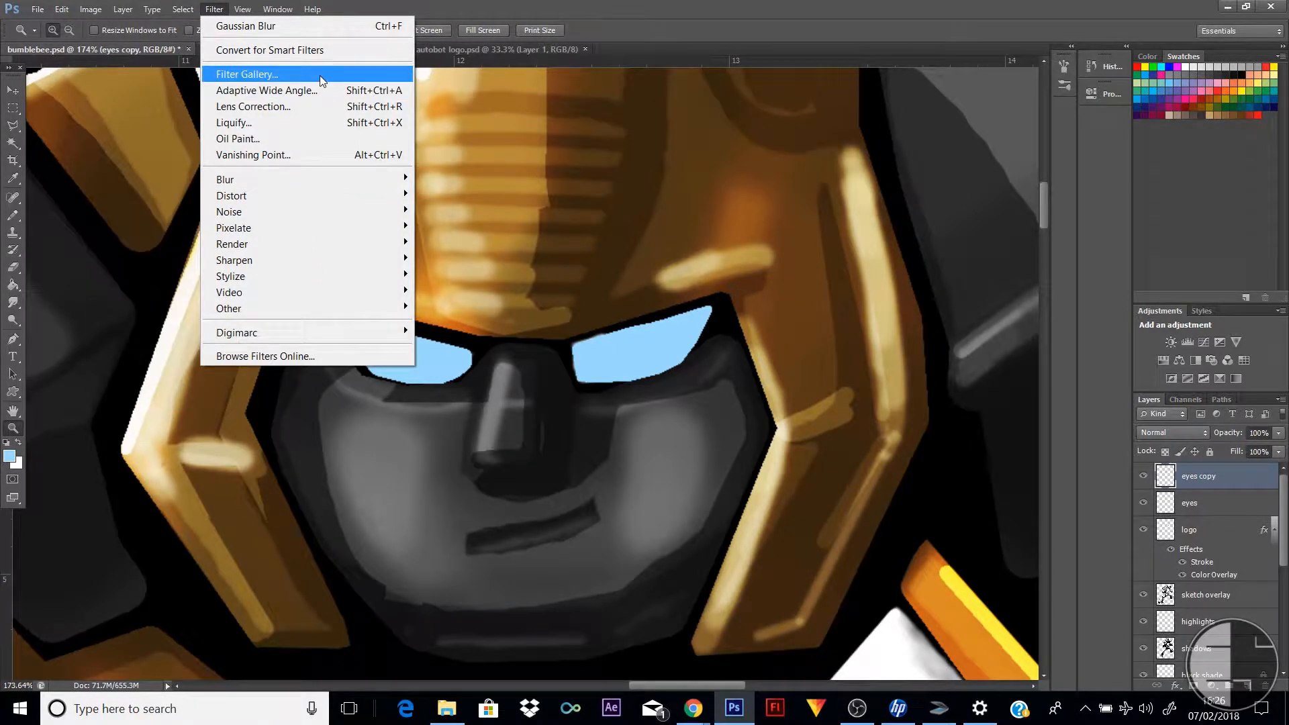
left_click(1242, 483)
Add an outer glow to the eyes copy layer with a spread of 8% and a size of 38 px
double_click(1247, 487)
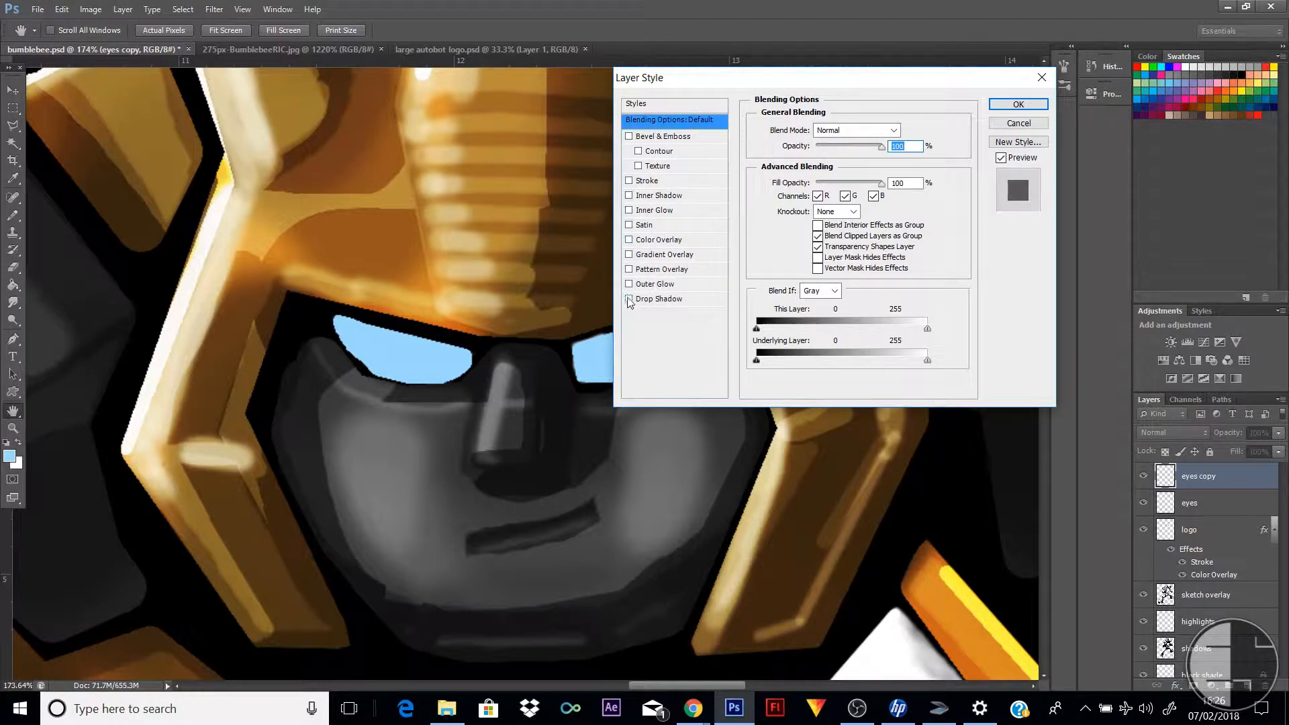
left_click(630, 284)
left_click(654, 284)
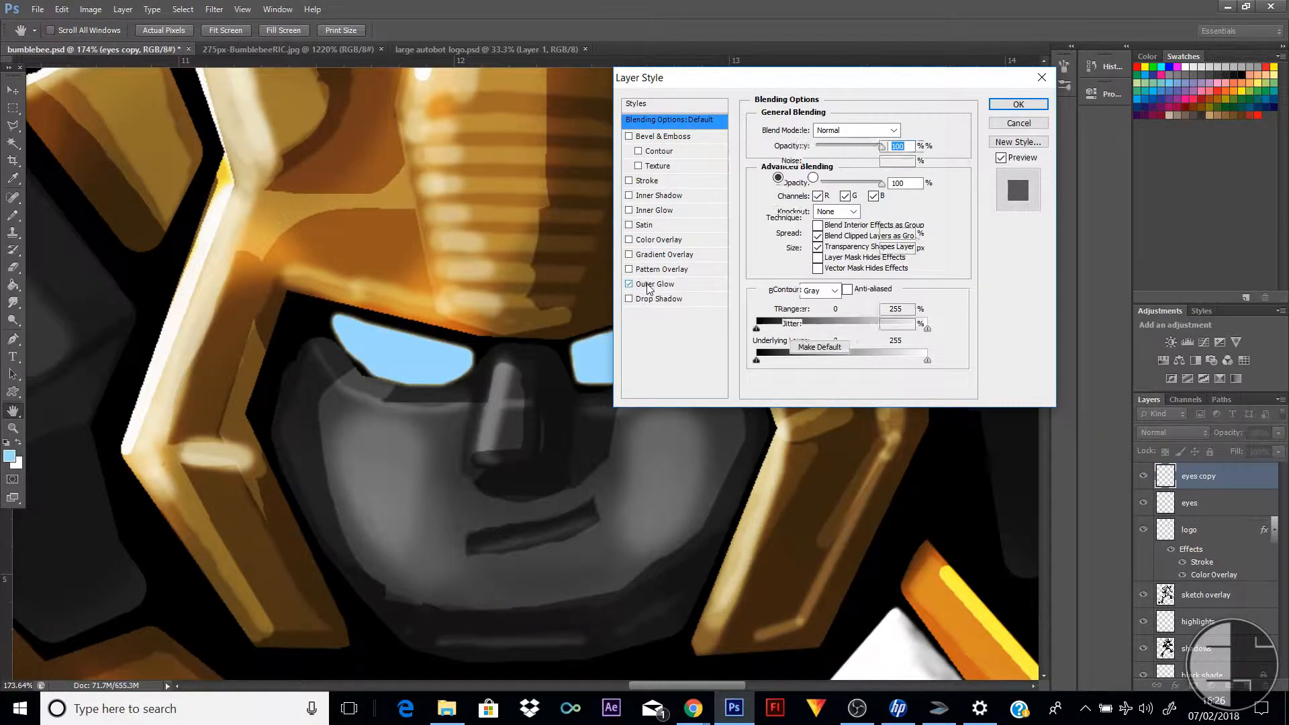
mouse_move(809, 234)
left_mouse_down()
mouse_move(838, 235)
mouse_move(815, 253)
mouse_move(829, 250)
mouse_move(813, 236)
left_mouse_up()
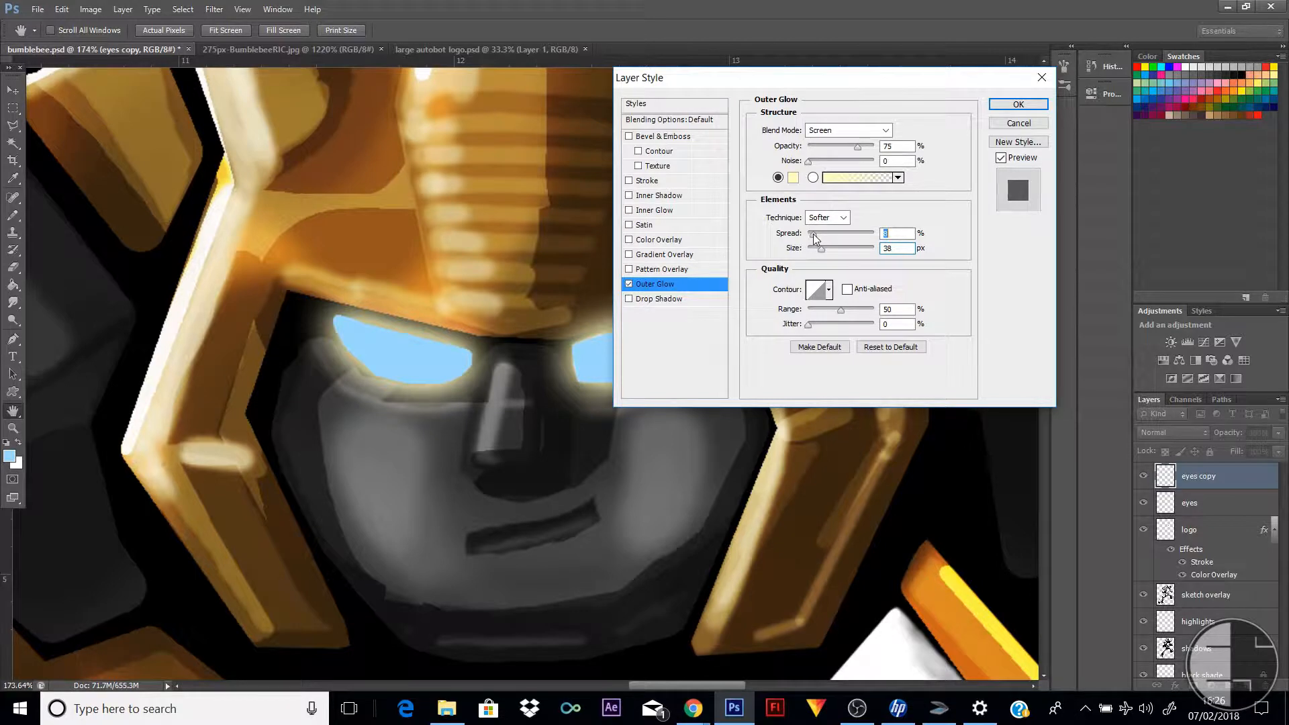
Recolour the outer glow with the eyes' light blue, 9cdaff, and lower the glow's opacity
left_click(793, 178)
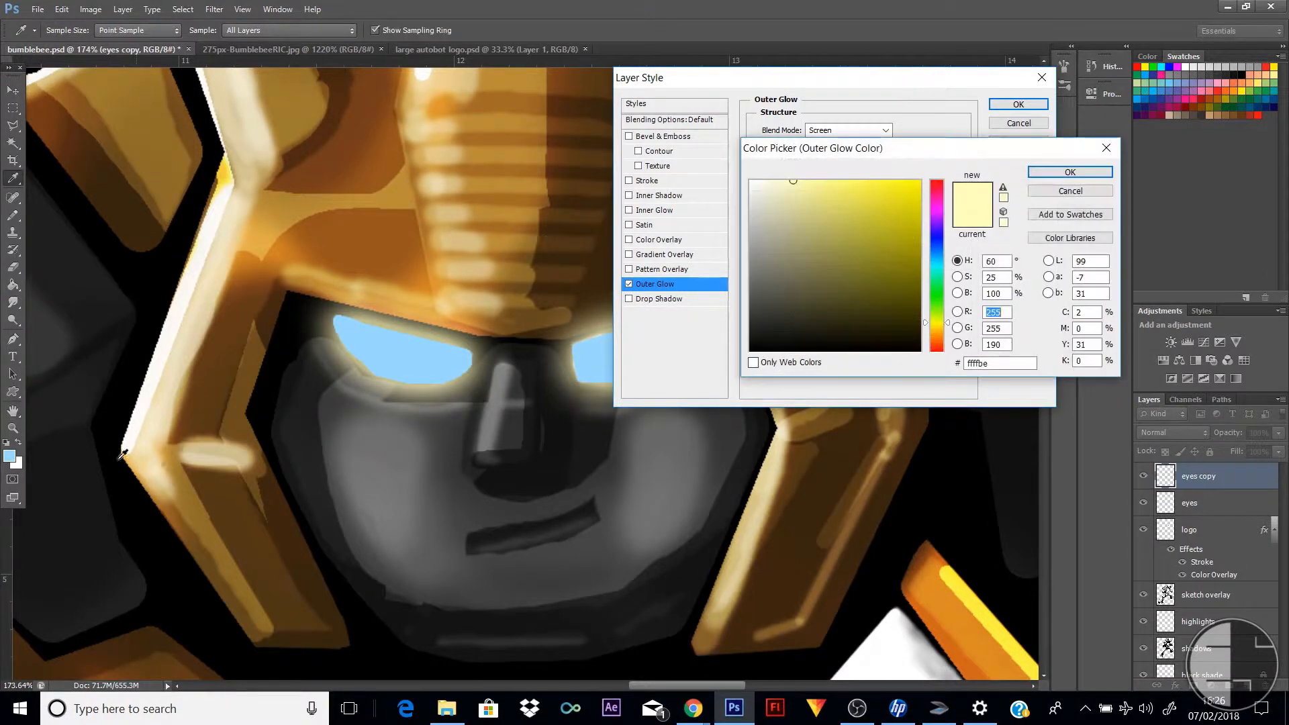
left_click(10, 453)
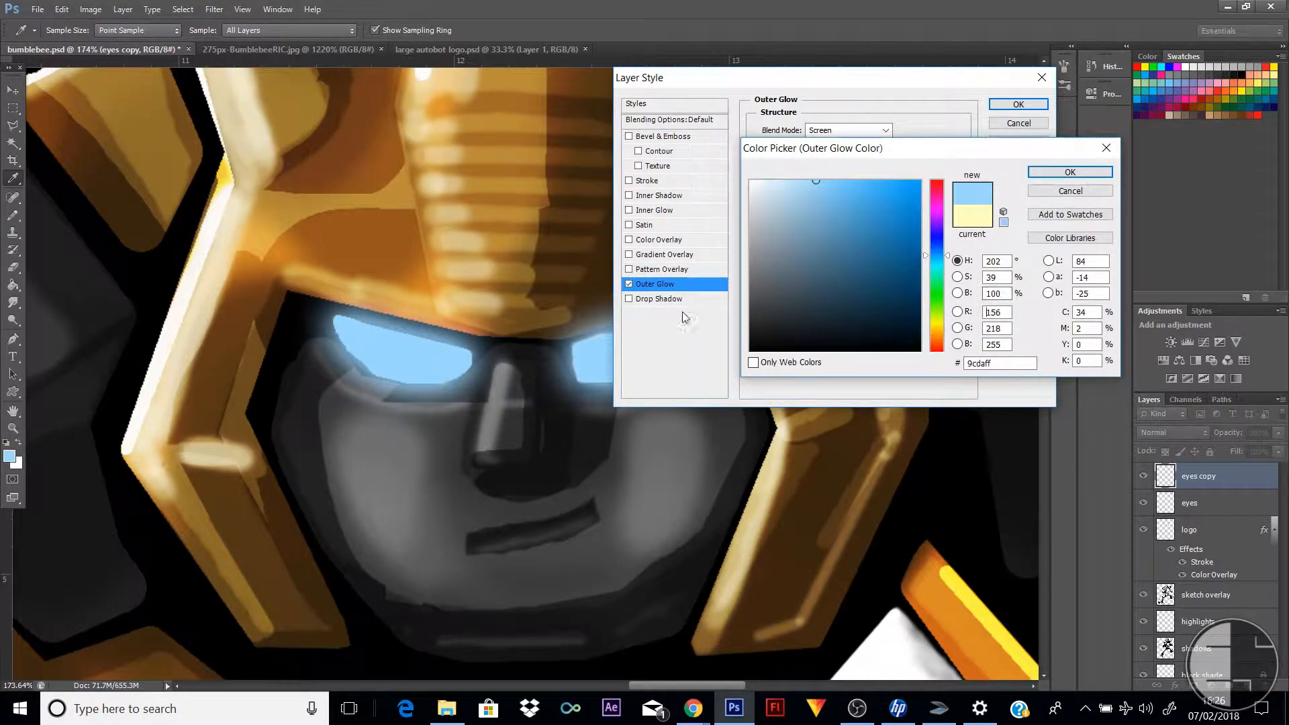
left_click(1071, 173)
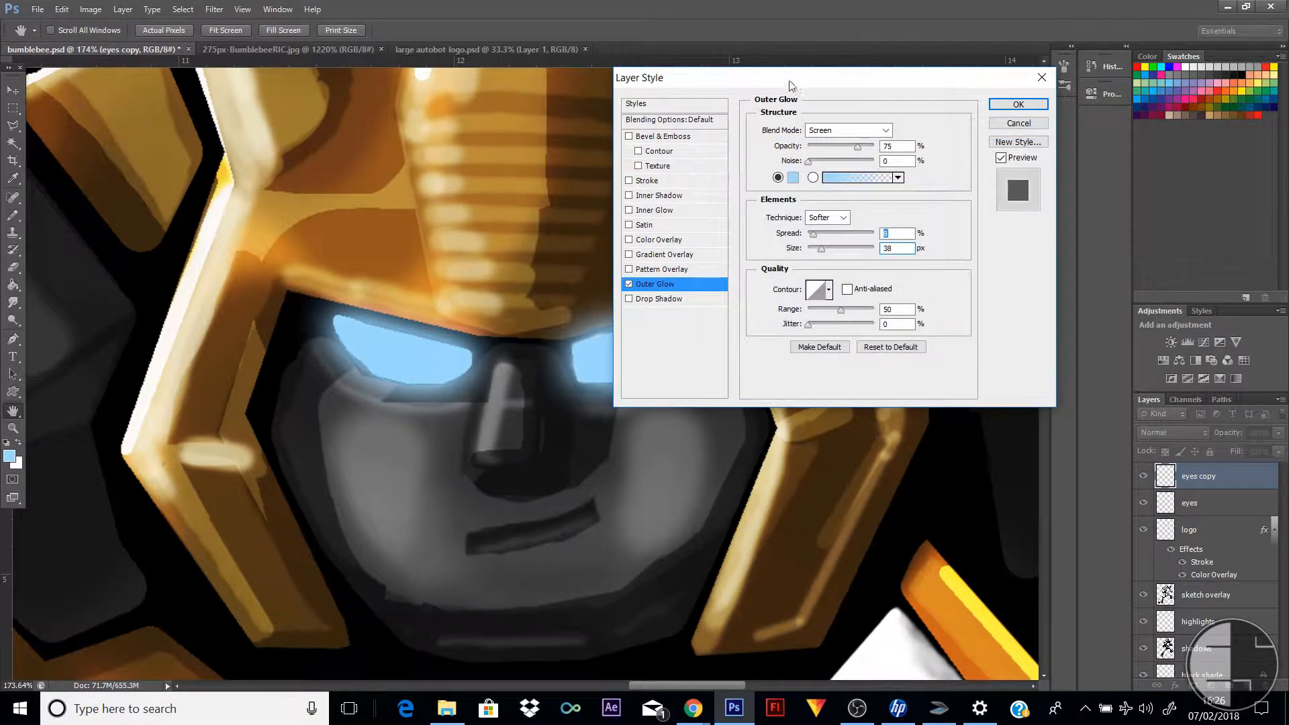
left_click_drag(791, 82, 962, 54)
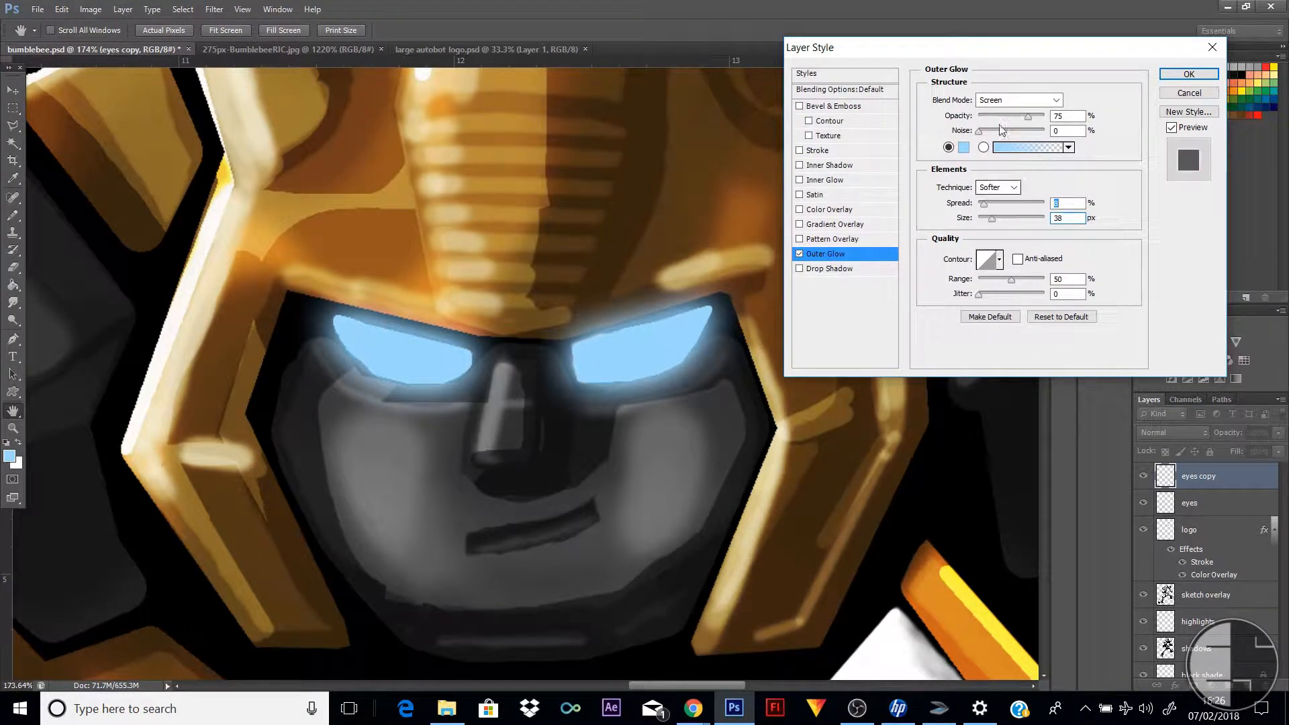
mouse_move(1028, 117)
left_mouse_down()
mouse_move(1001, 118)
mouse_move(1019, 121)
left_mouse_up()
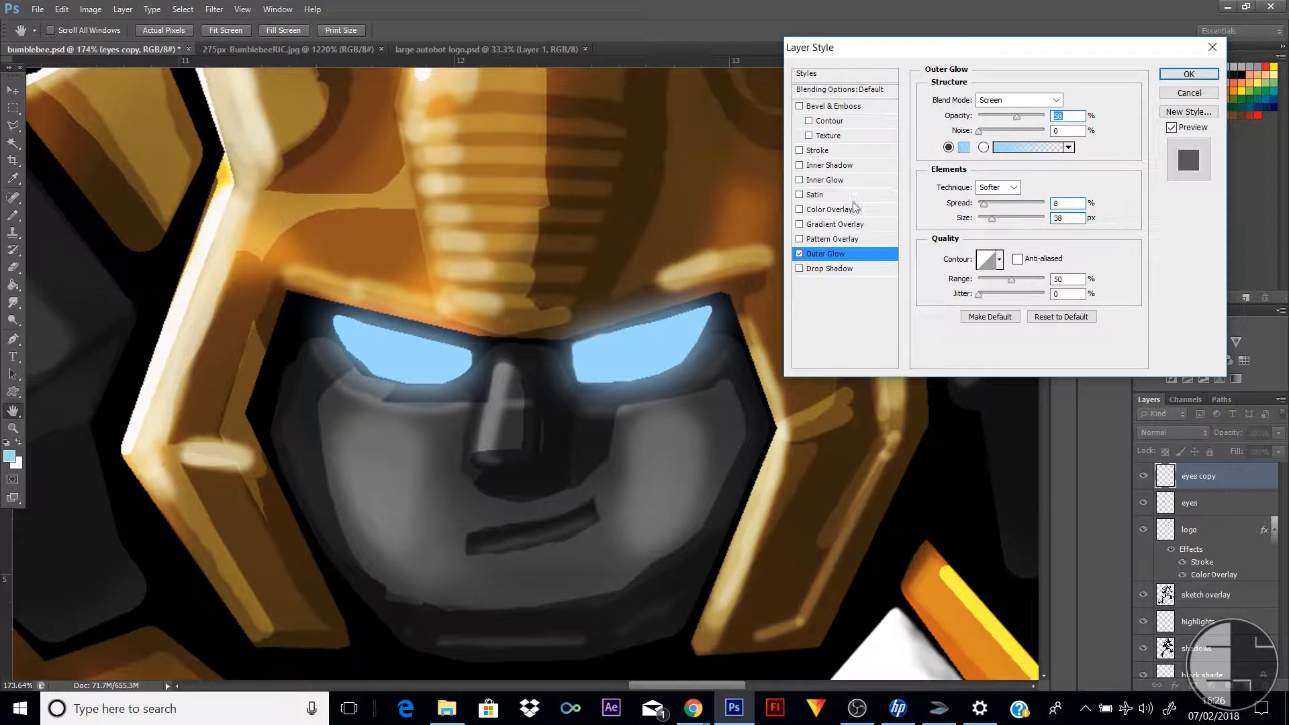
Add a white inner glow to the eyes copy layer, with its source set to Center
left_click(800, 181)
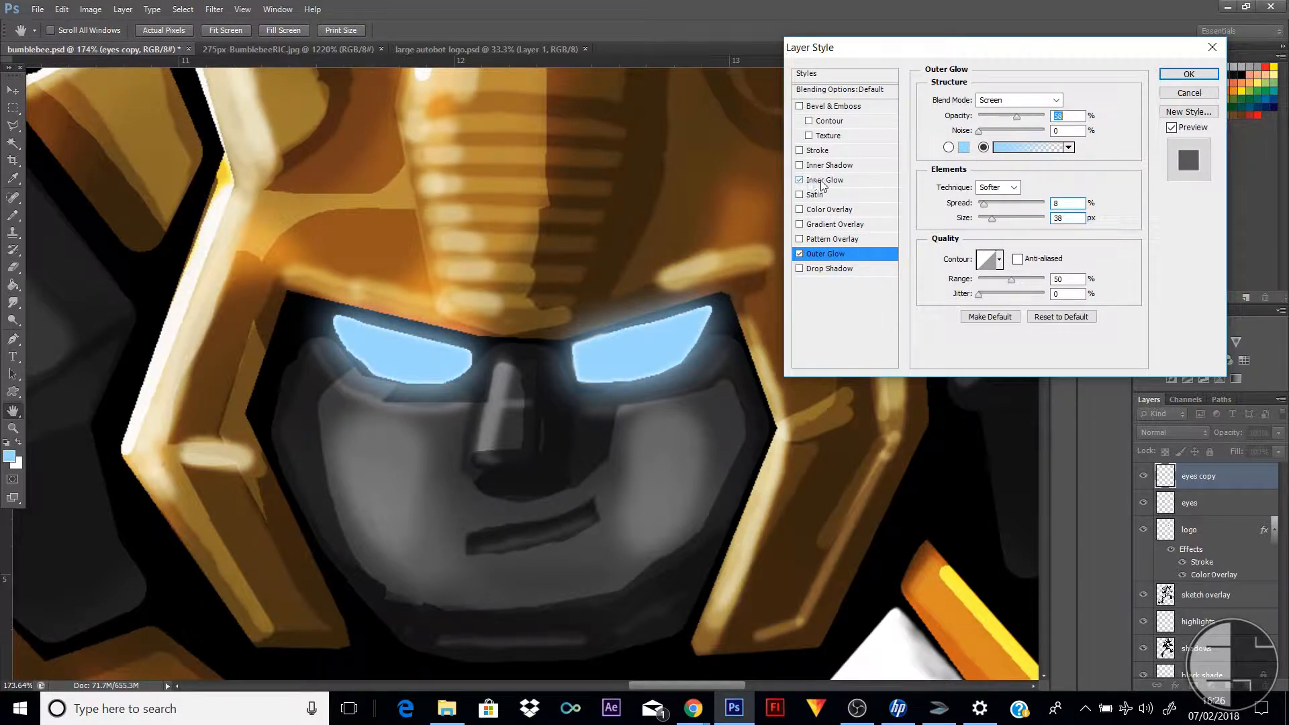
left_click(822, 182)
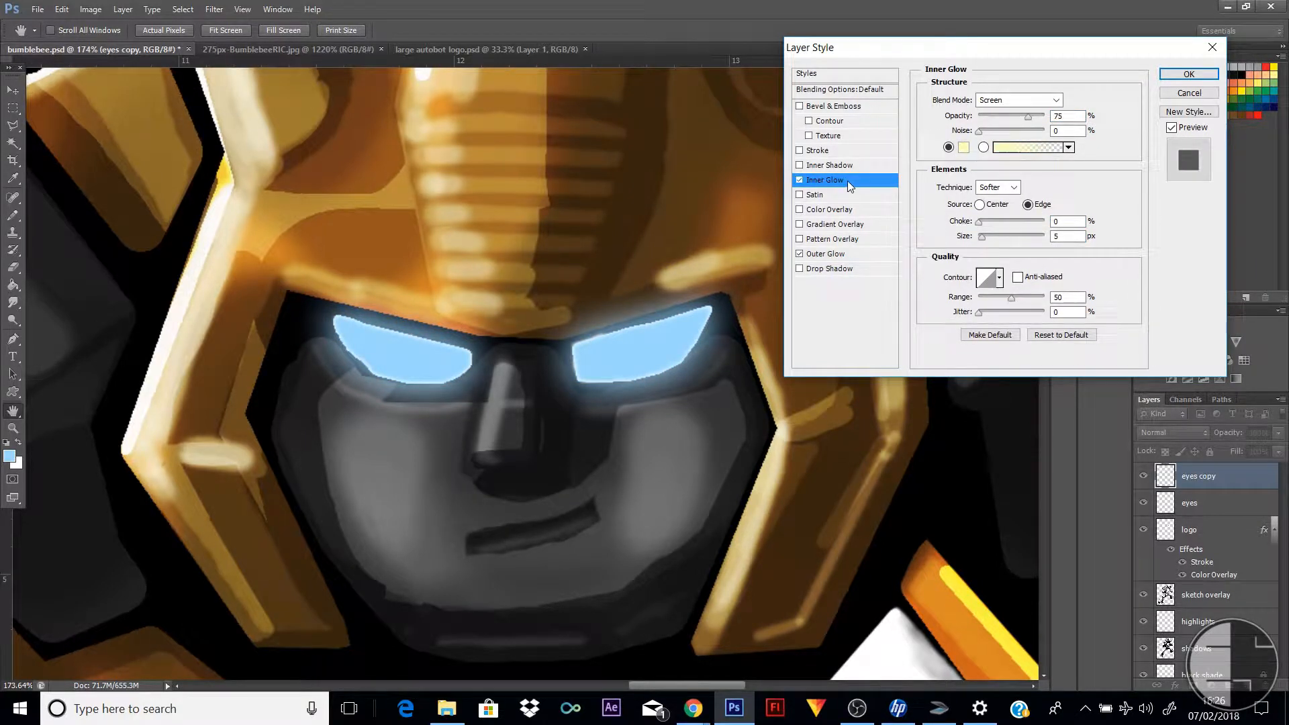
left_click(980, 204)
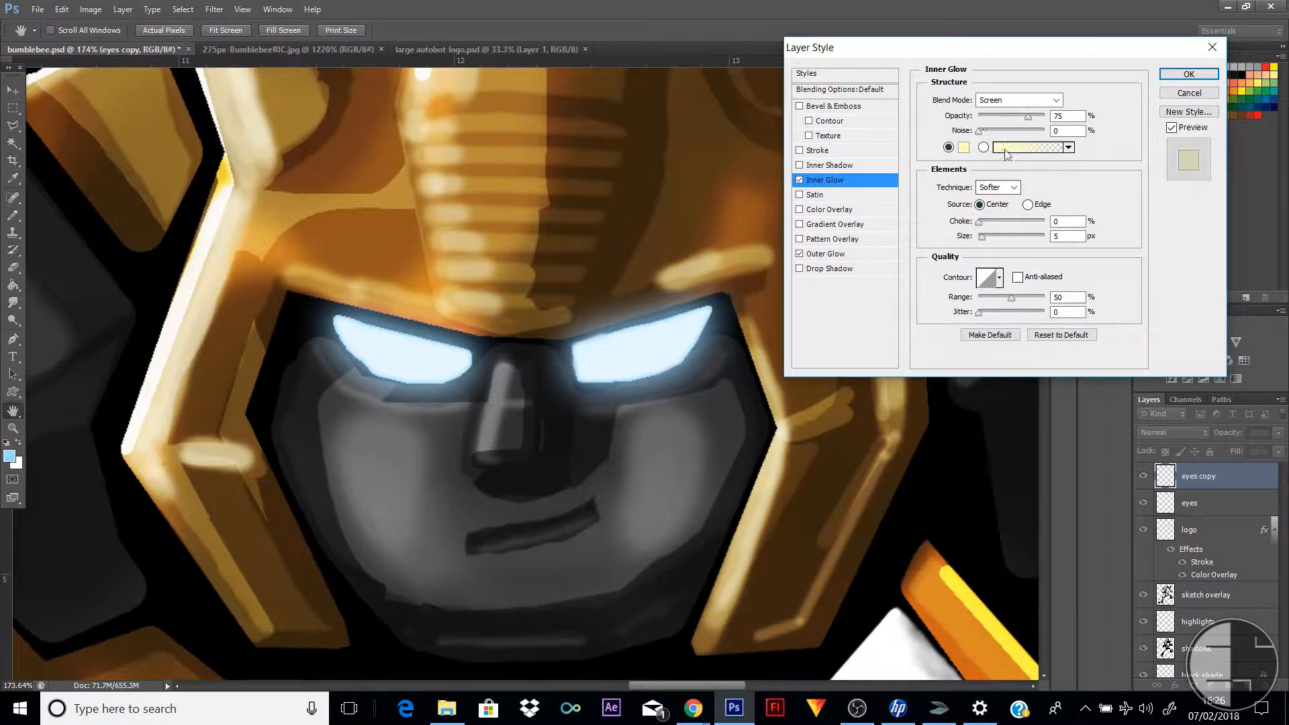
left_click_drag(1028, 117, 1007, 116)
left_click(965, 147)
left_click(753, 182)
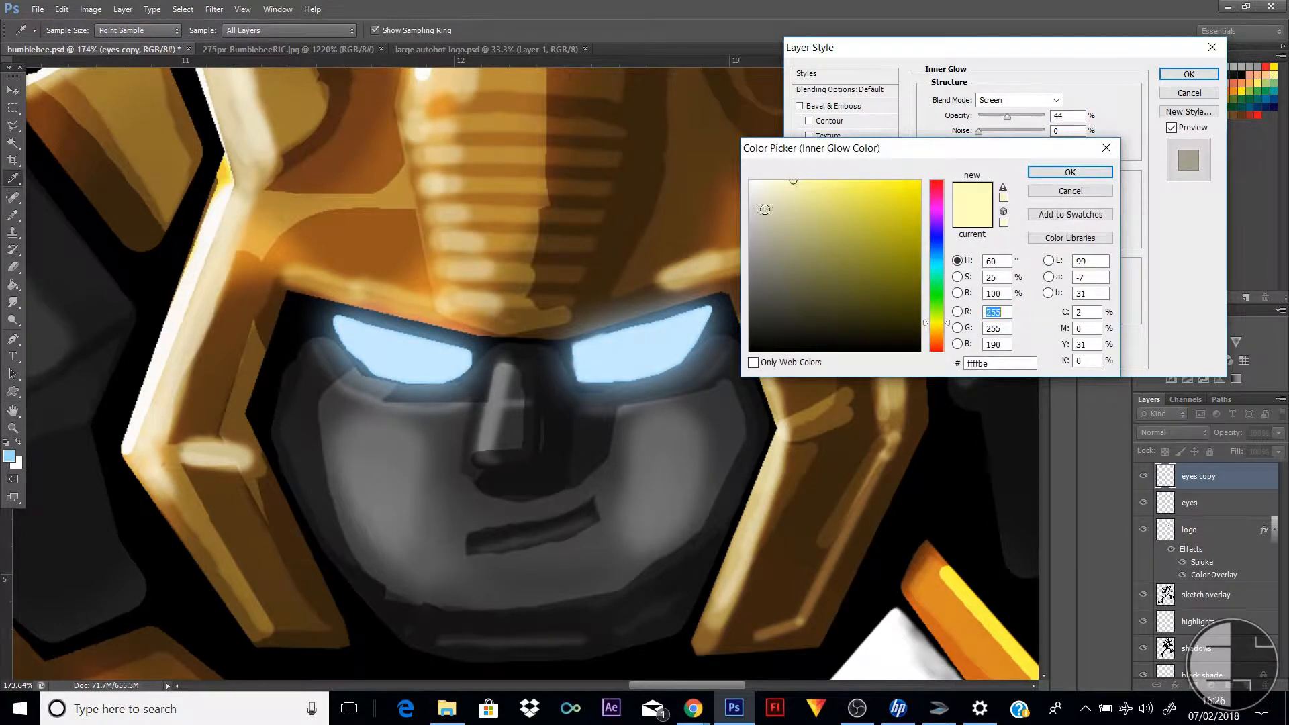
left_click(1089, 176)
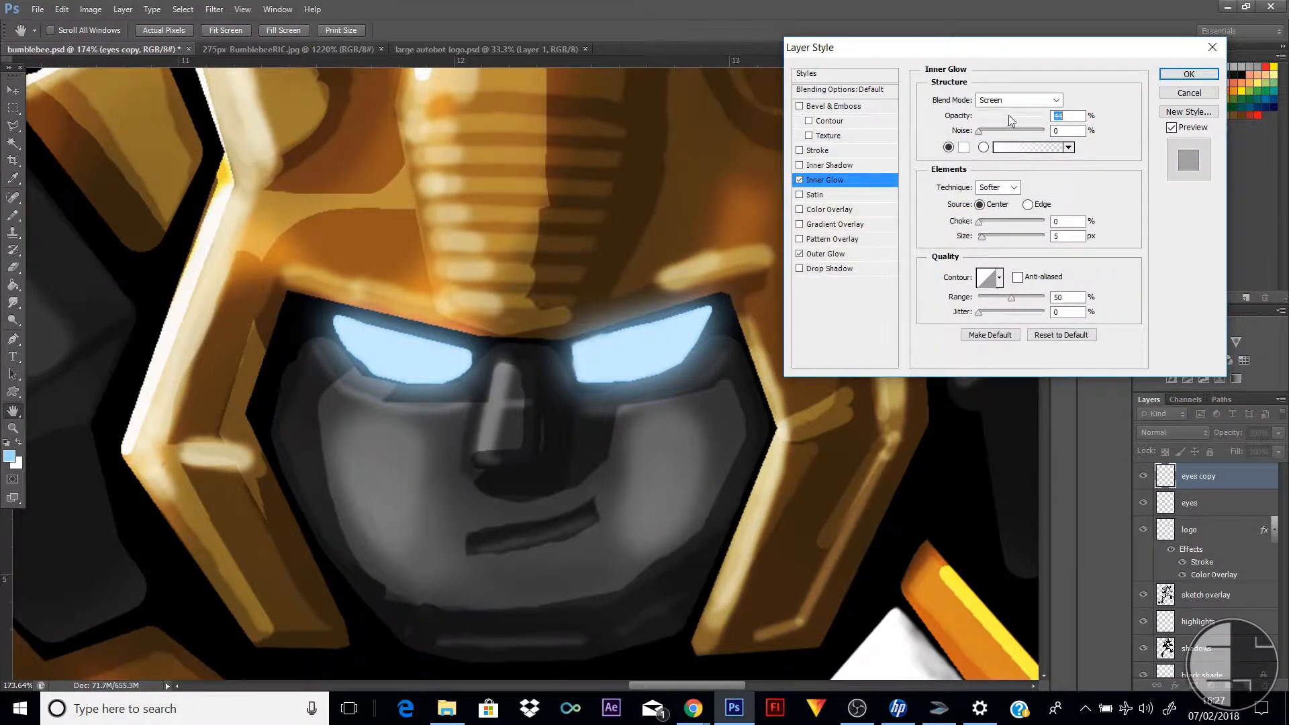
Adjust the inner glow to 100% opacity, 21% choke and 16 px size, and apply the layer style
mouse_move(1008, 115)
left_mouse_down()
mouse_move(1062, 118)
mouse_move(1022, 118)
left_mouse_up()
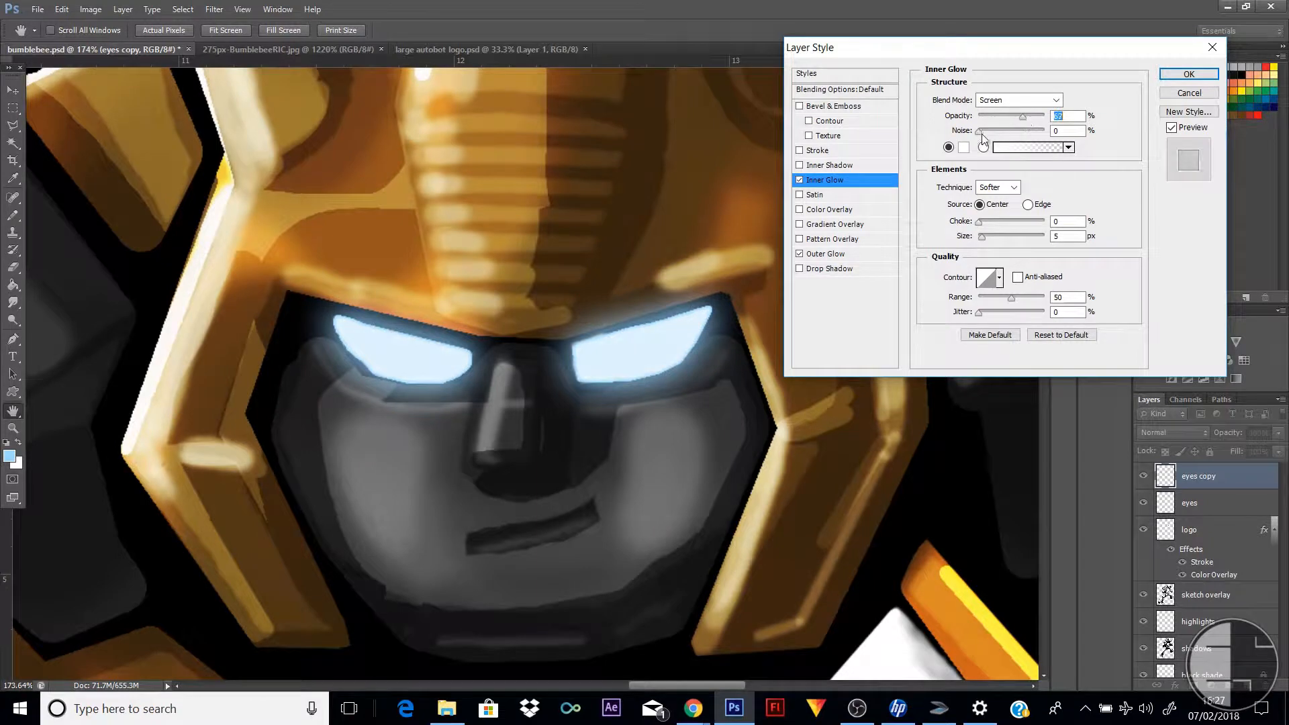
mouse_move(982, 227)
left_mouse_down()
mouse_move(1016, 223)
mouse_move(988, 241)
left_mouse_up()
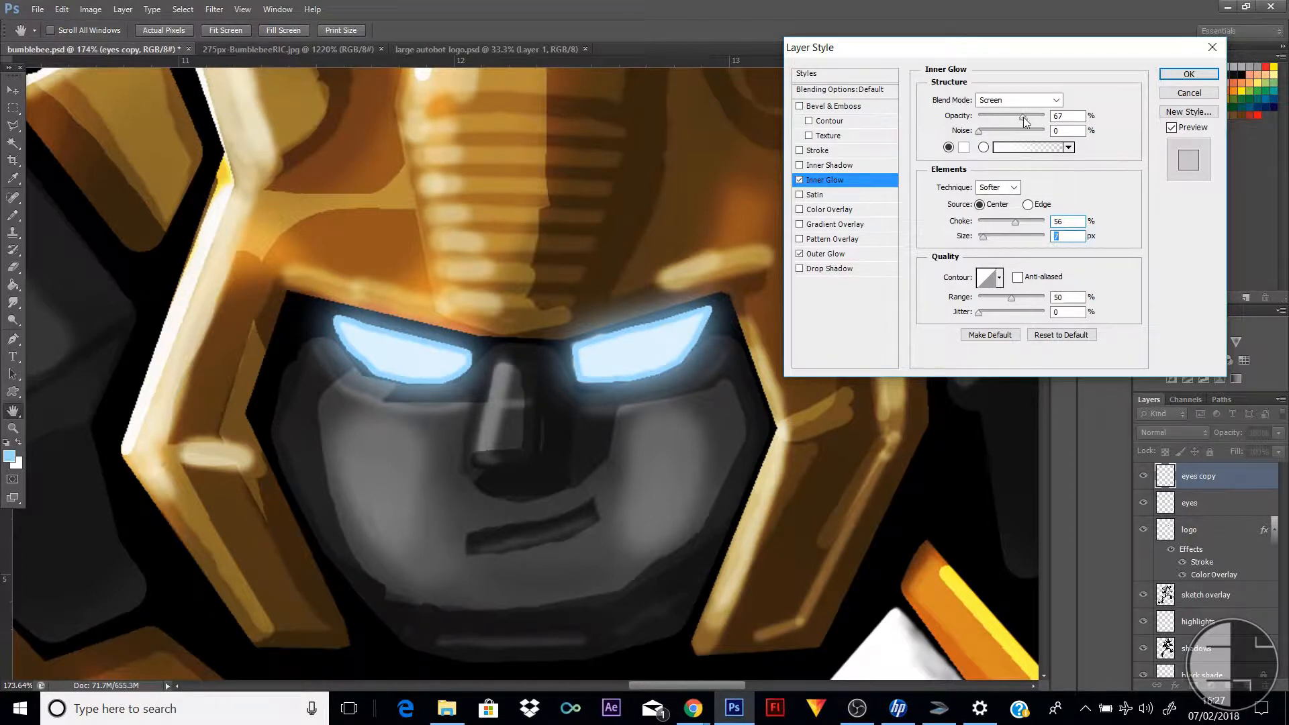
mouse_move(1025, 121)
left_mouse_down()
mouse_move(1046, 124)
mouse_move(1006, 127)
mouse_move(1022, 129)
left_mouse_up()
left_click_drag(1015, 223, 992, 227)
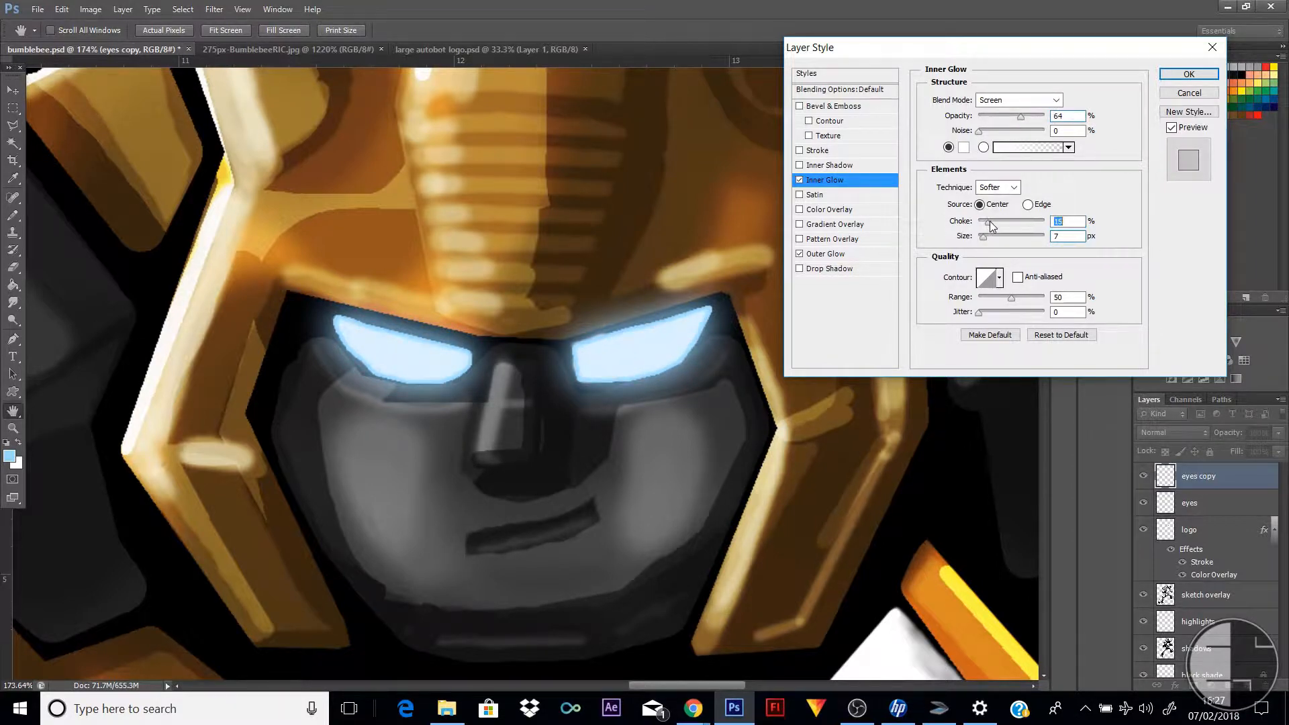
left_click_drag(1021, 117, 1034, 121)
mouse_move(985, 237)
left_mouse_down()
mouse_move(1002, 239)
mouse_move(985, 240)
left_mouse_up()
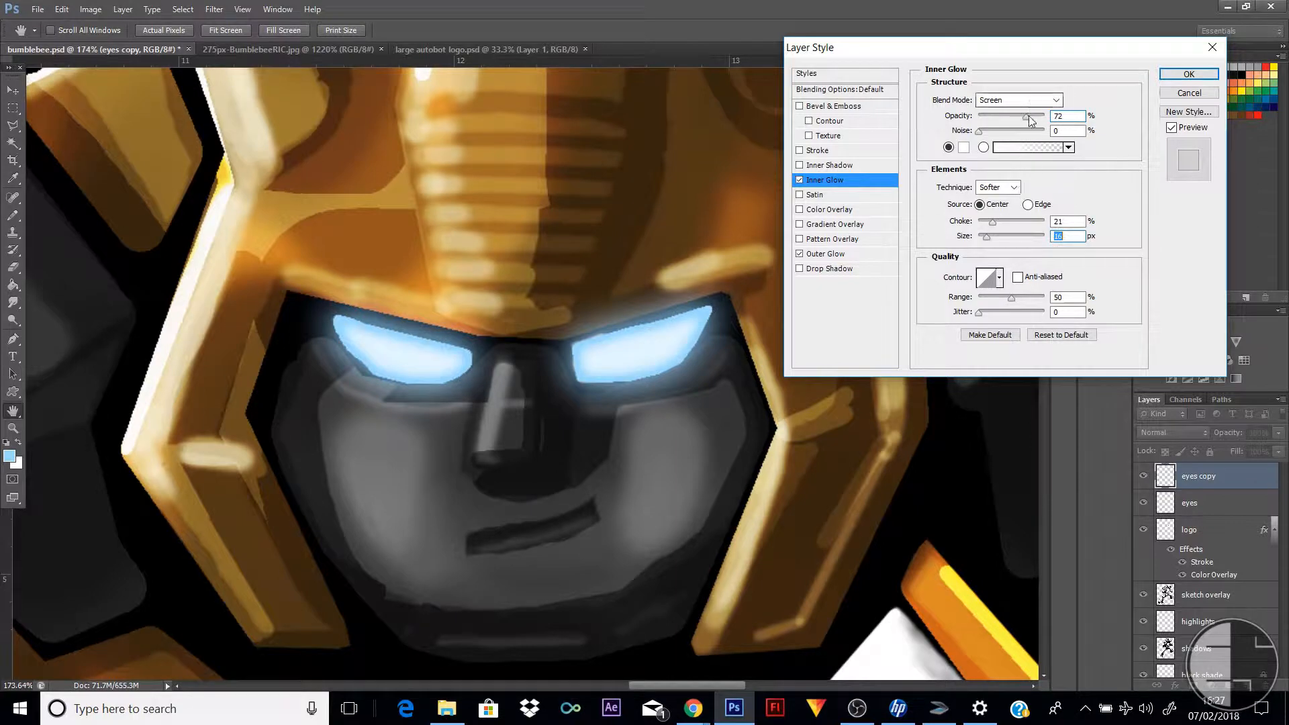
left_click_drag(1027, 117, 1112, 117)
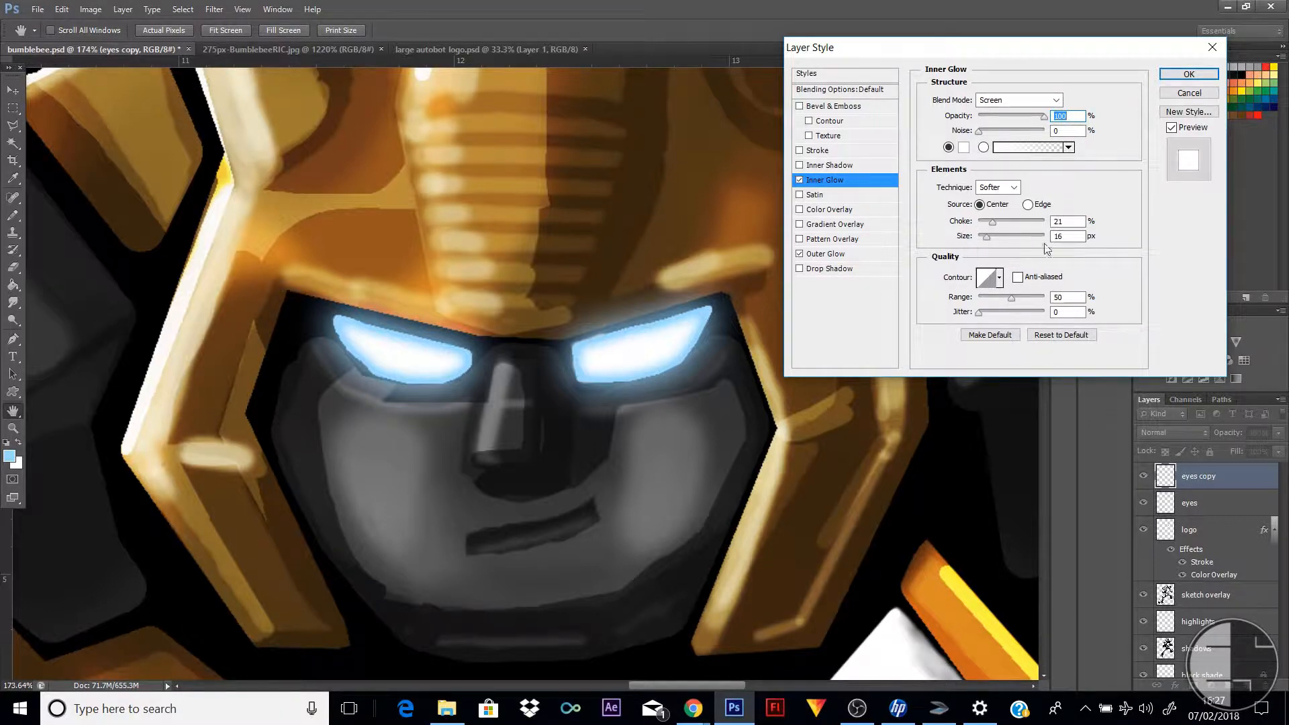
left_click(1188, 74)
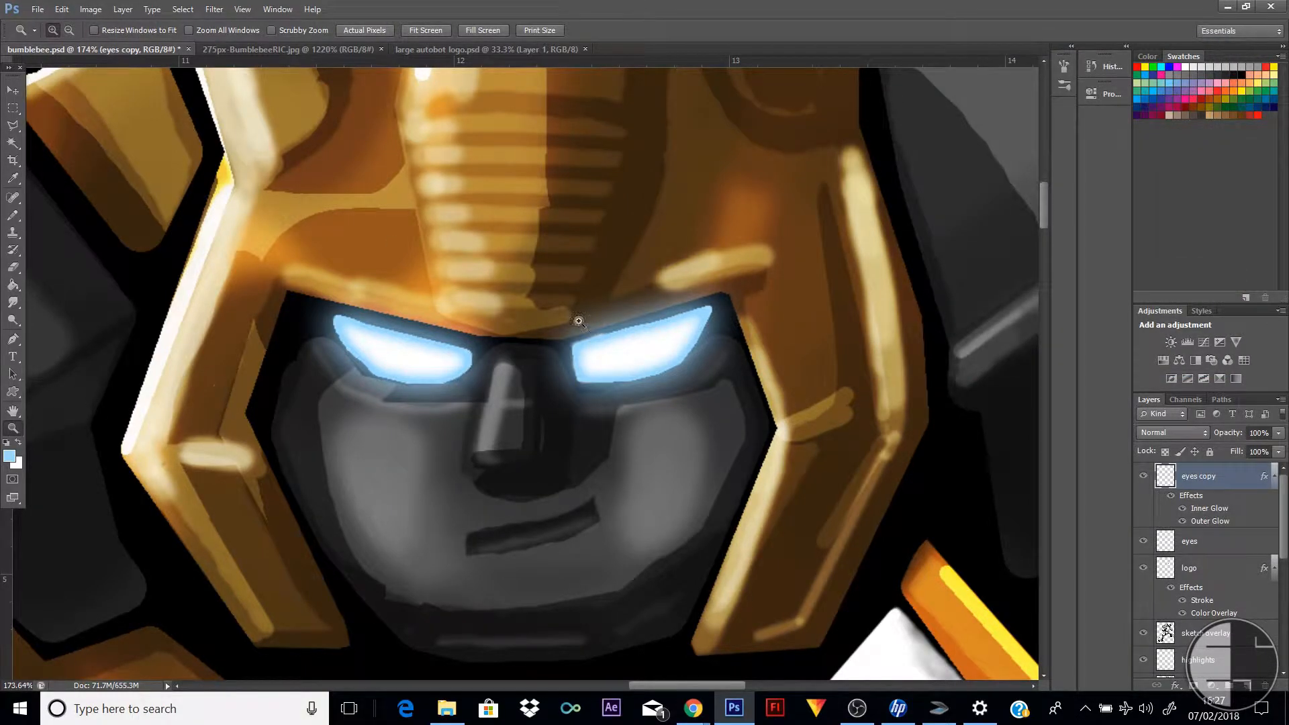
Examine the glowing eyes up close and in the full figure, checking the artwork from head to feet
scroll(578, 321, "down", 6)
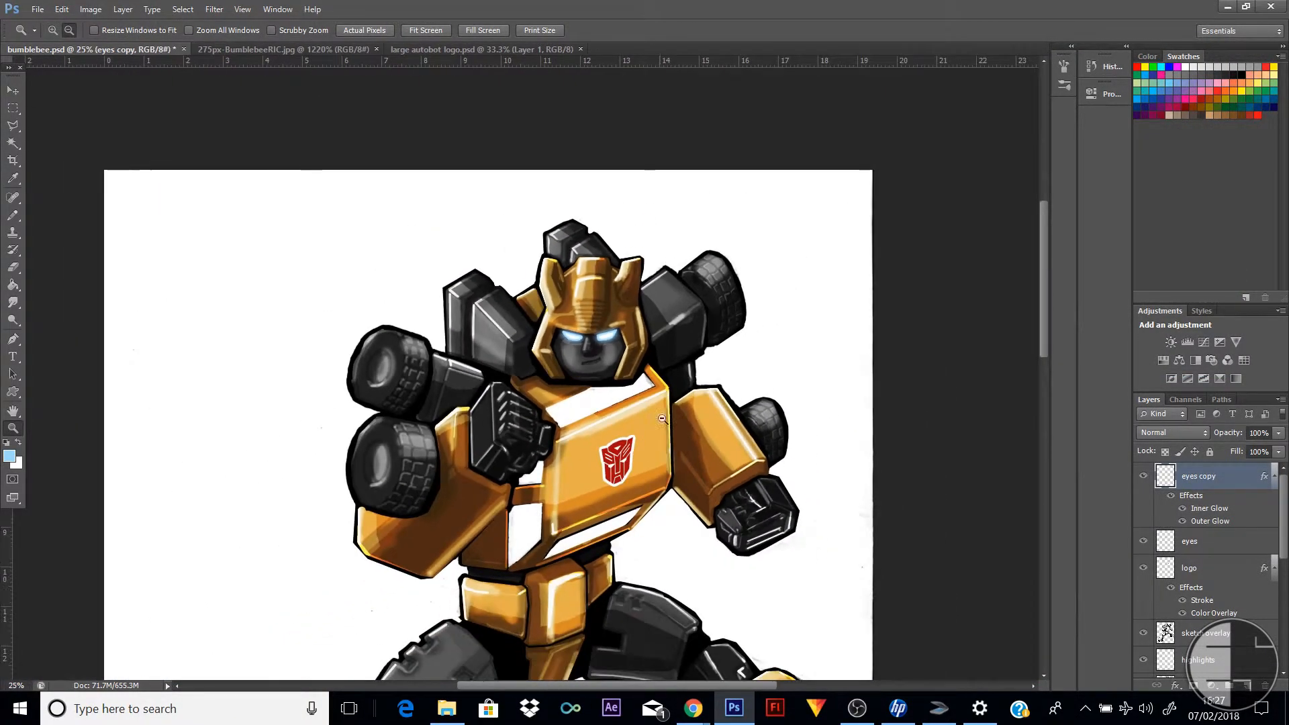
scroll(662, 418, "down", 2)
scroll(658, 294, "up", 6)
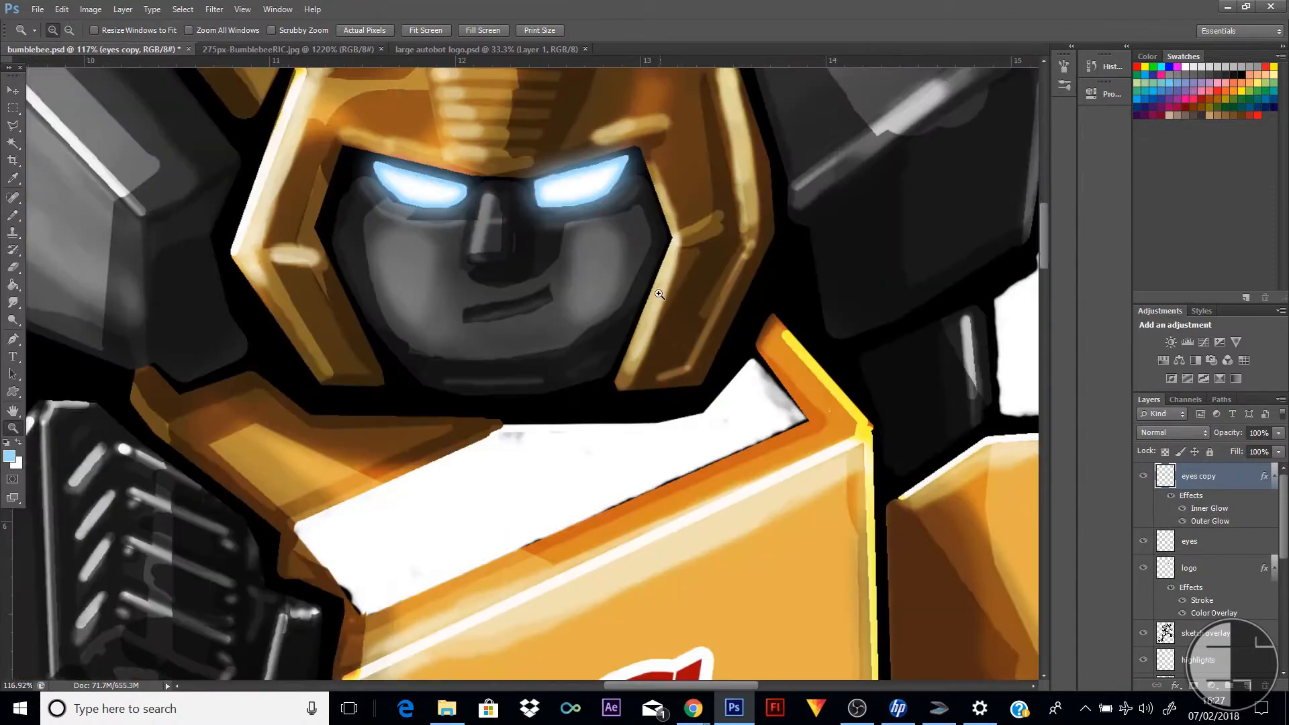
scroll(659, 294, "down", 4)
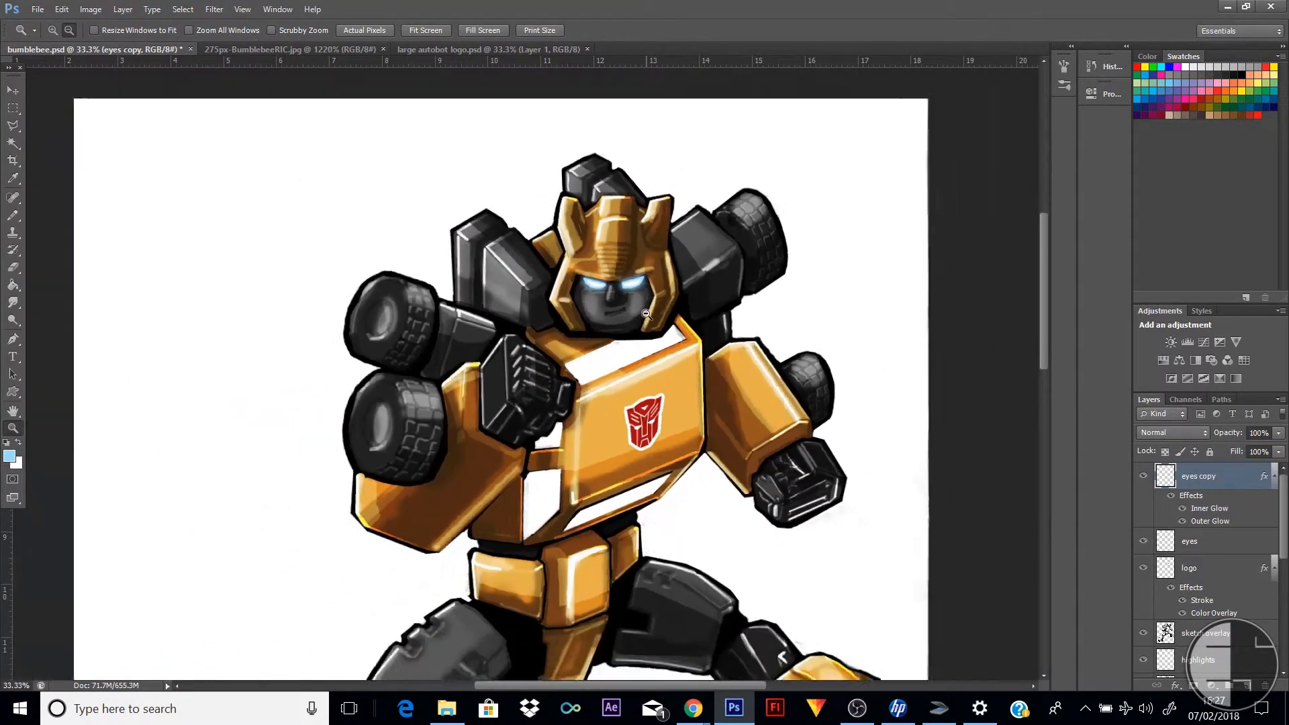
scroll(646, 314, "down", 1)
scroll(698, 416, "down", 3)
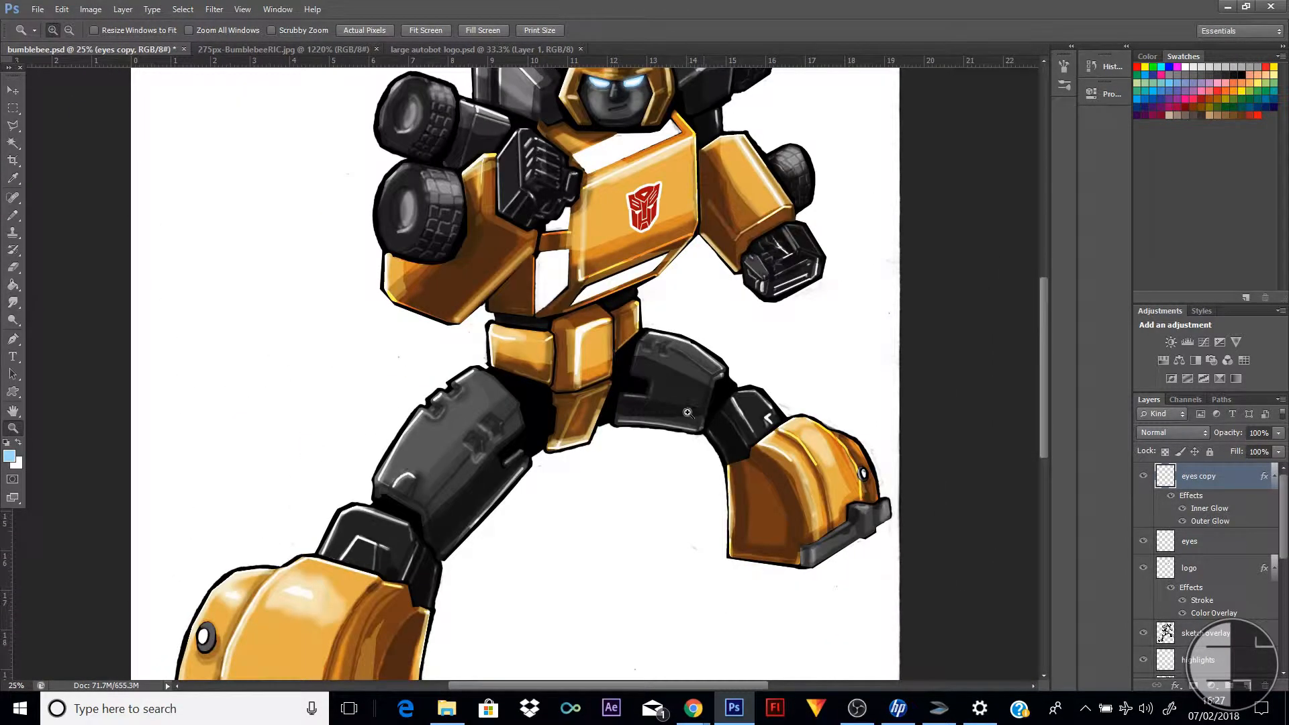
scroll(685, 415, "down", 2)
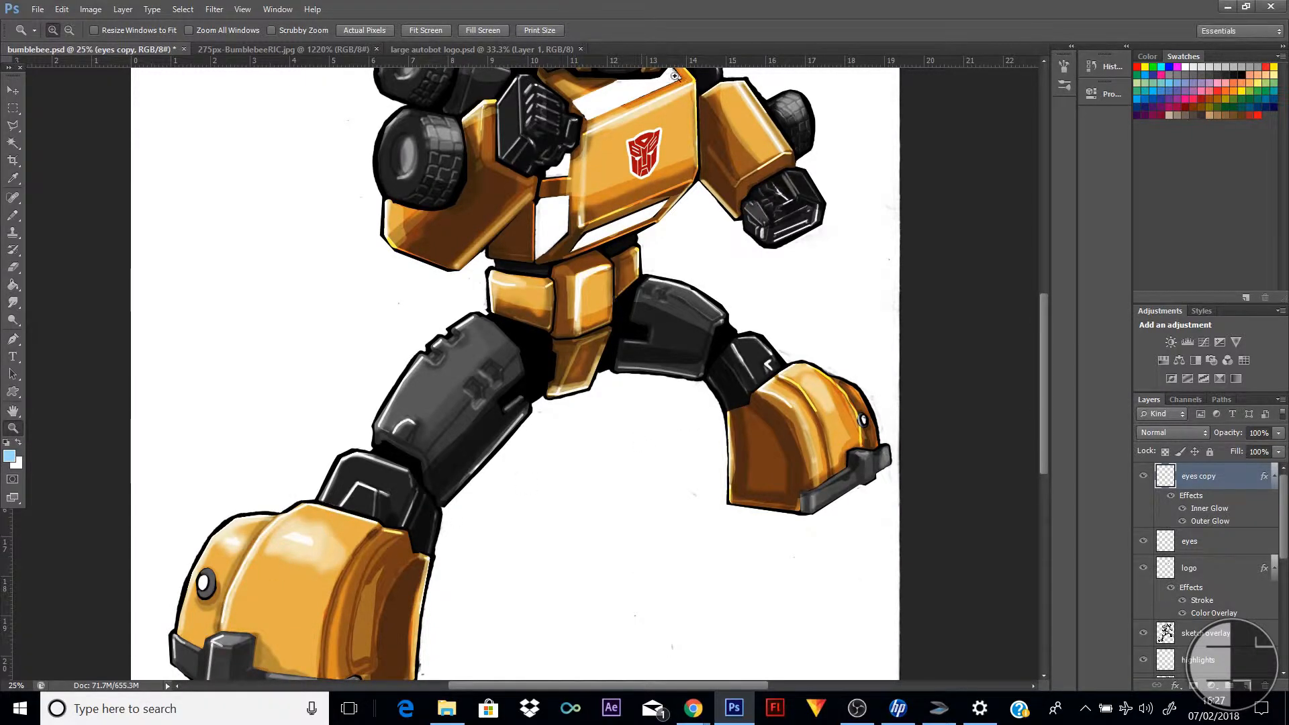
scroll(476, 254, "up", 5)
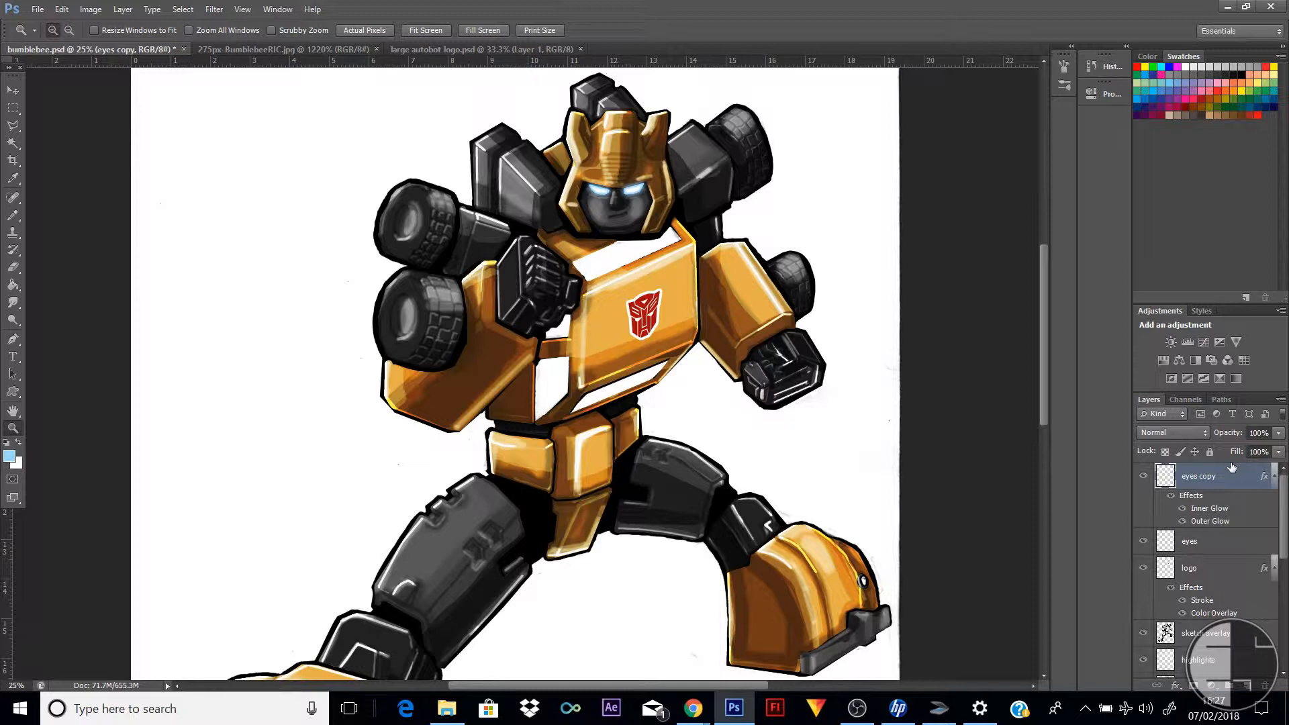
Add a new layer directly below the eyes copy layer and name it glass
left_click(1247, 685)
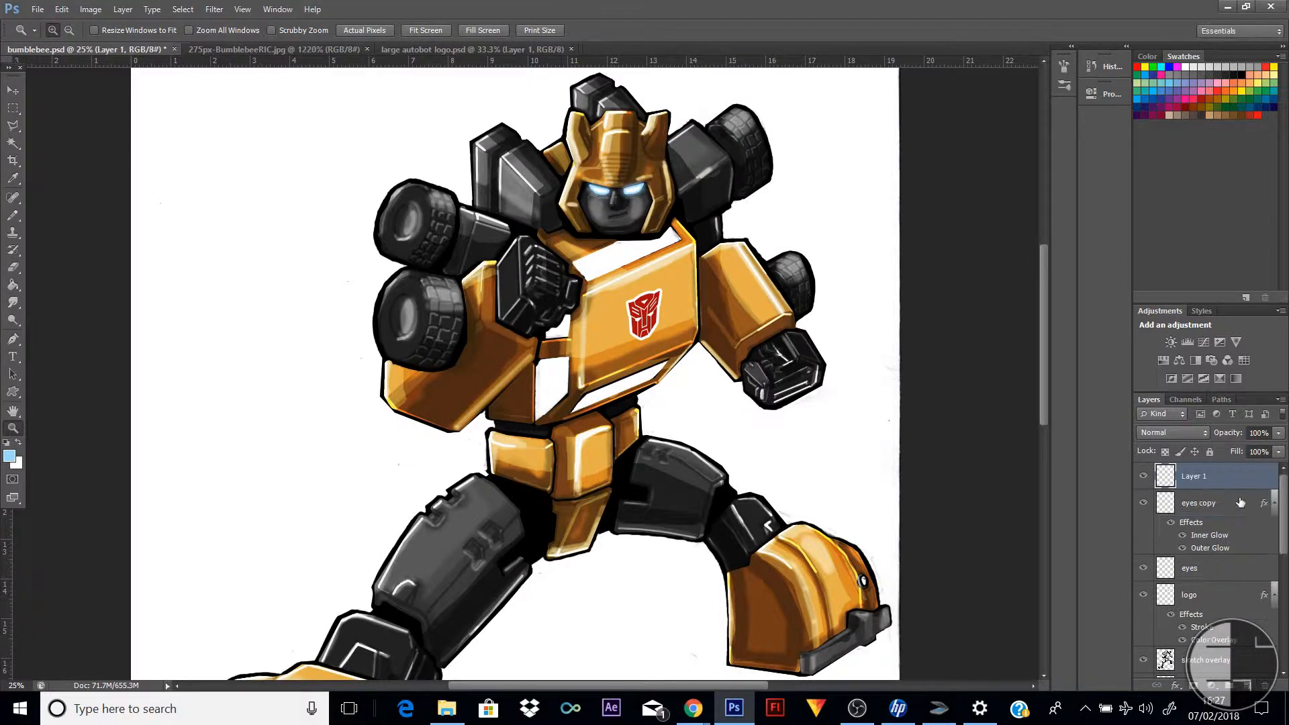
left_click_drag(1222, 477, 1235, 557)
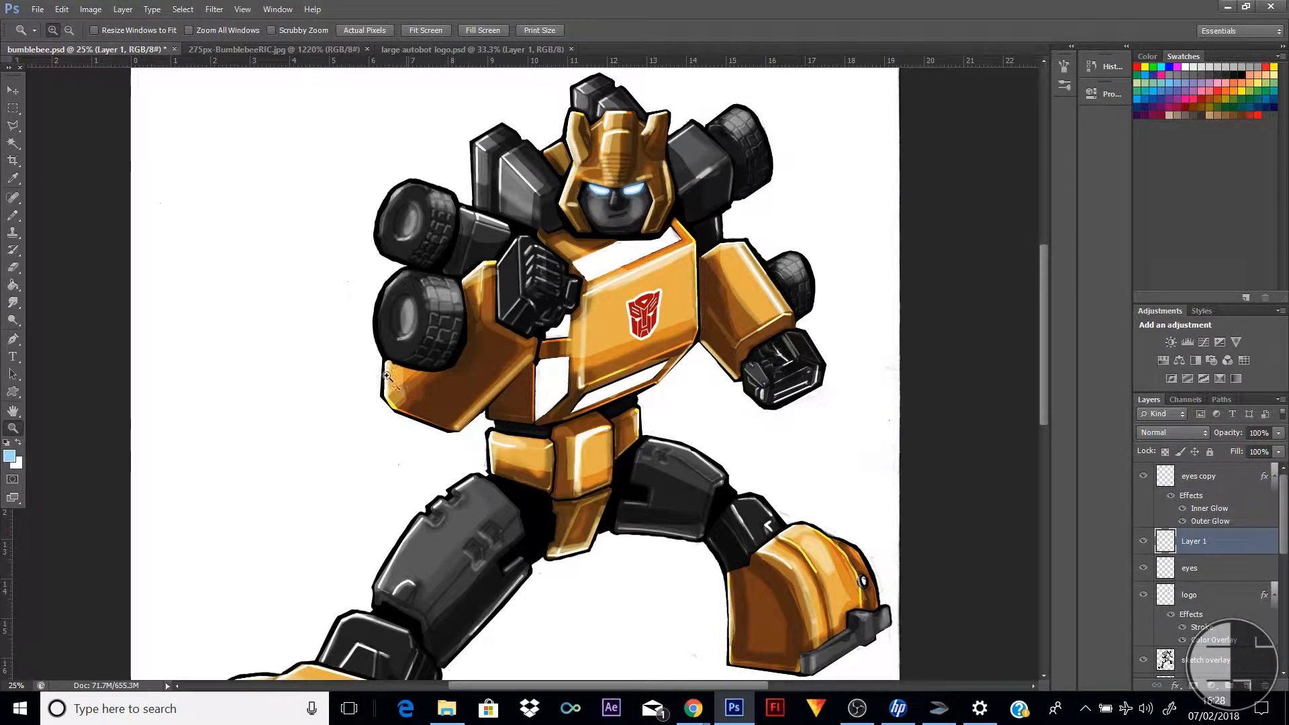
double_click(1203, 545)
type("glass")
key("Return")
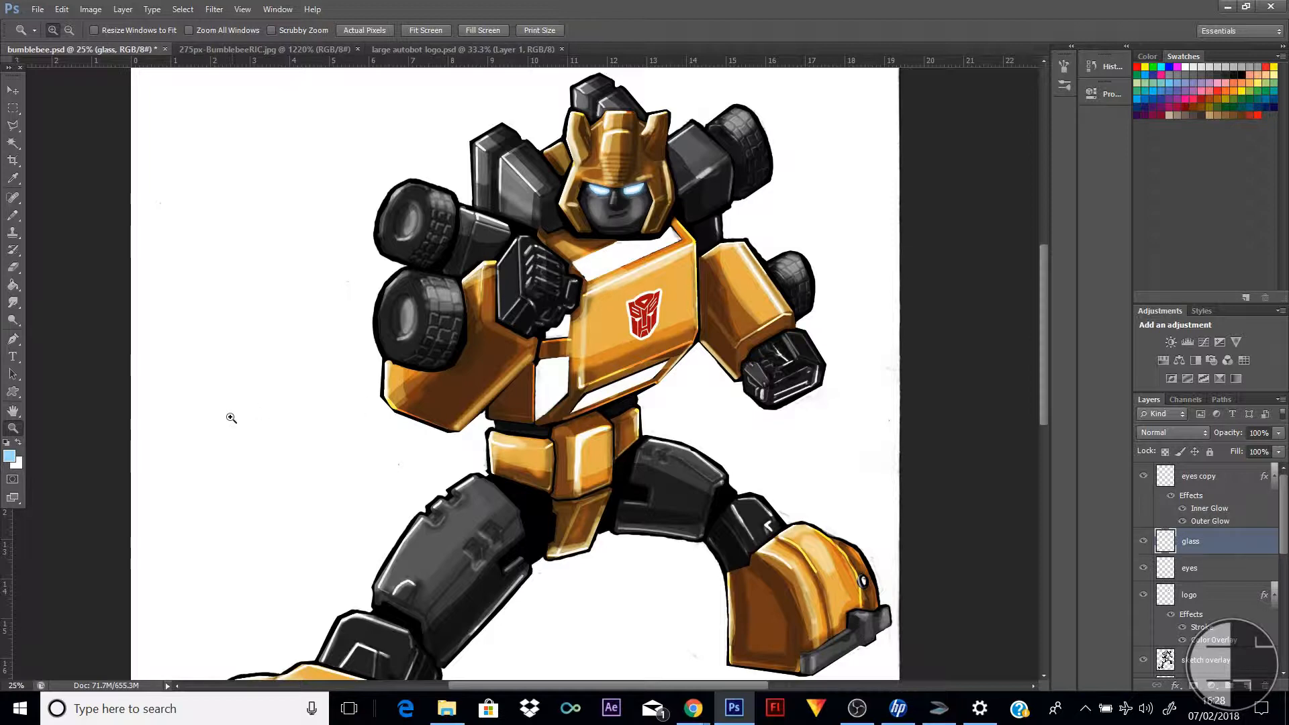
Set the foreground colour to the very pale blue d3e3ec for the Pencil tool
left_click(13, 215)
left_click(18, 442)
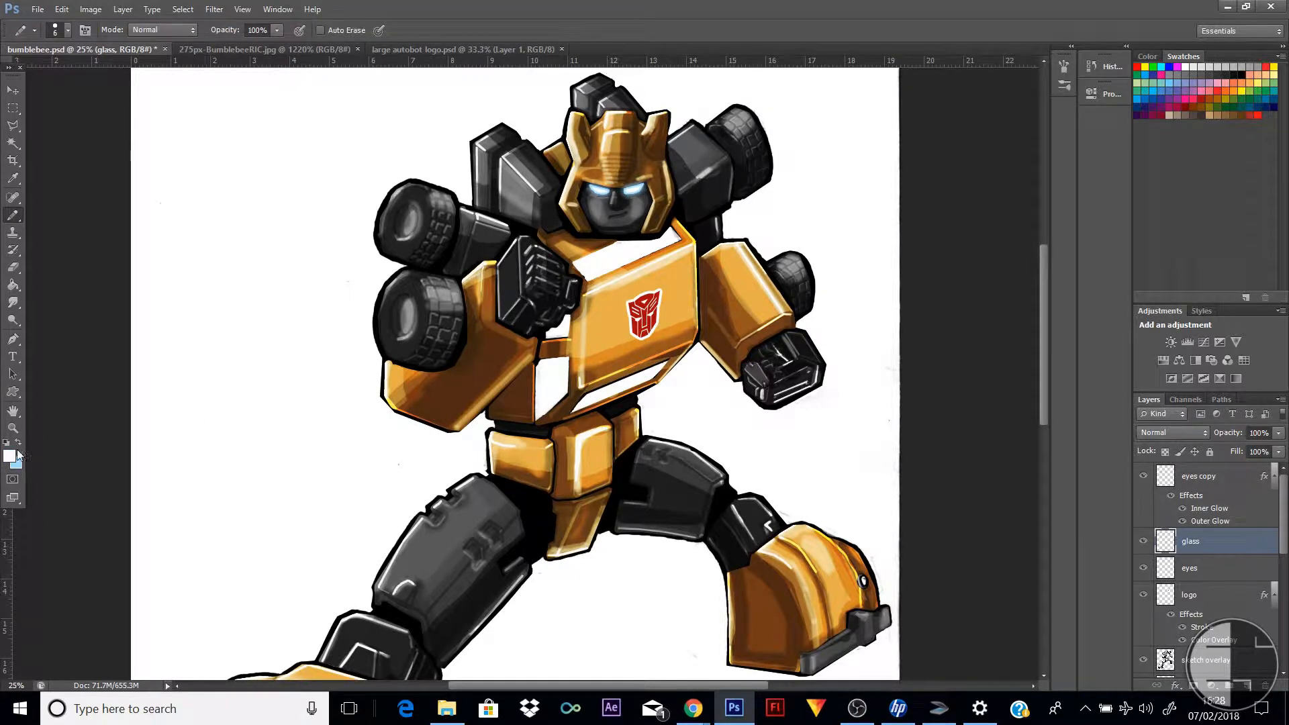
left_click(19, 443)
left_click(9, 457)
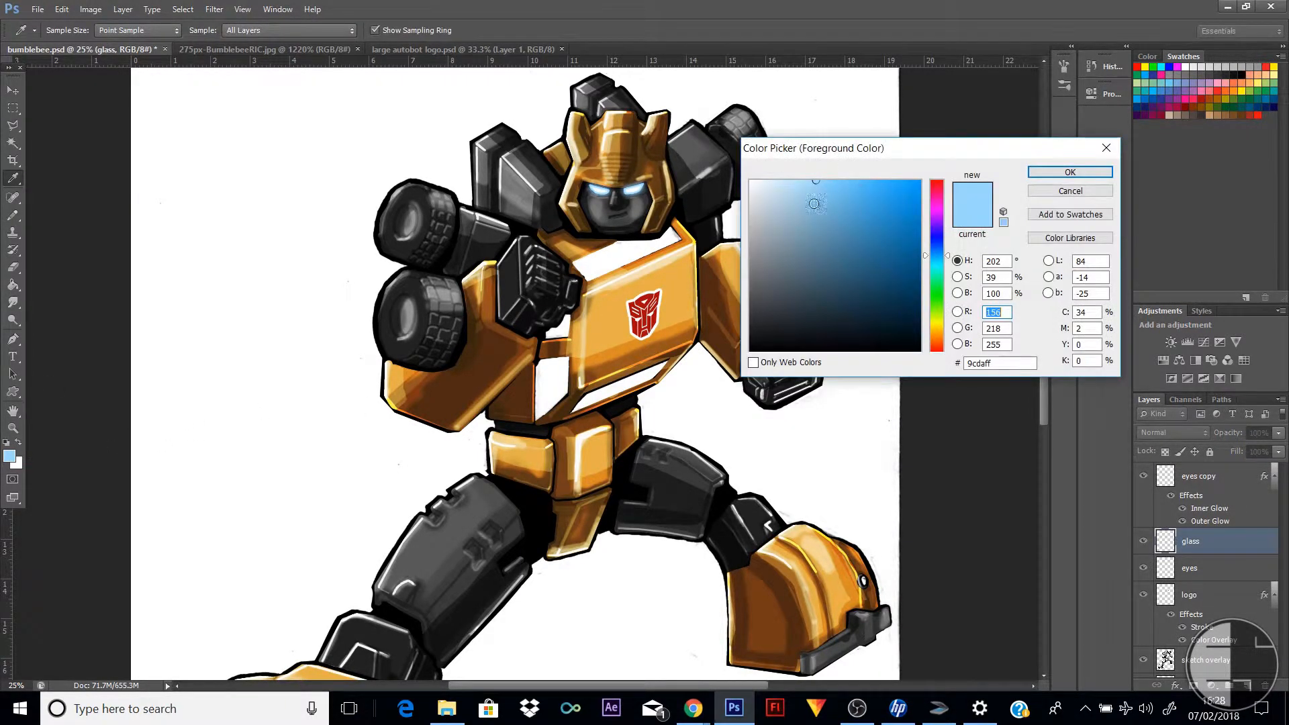
left_click_drag(813, 203, 767, 193)
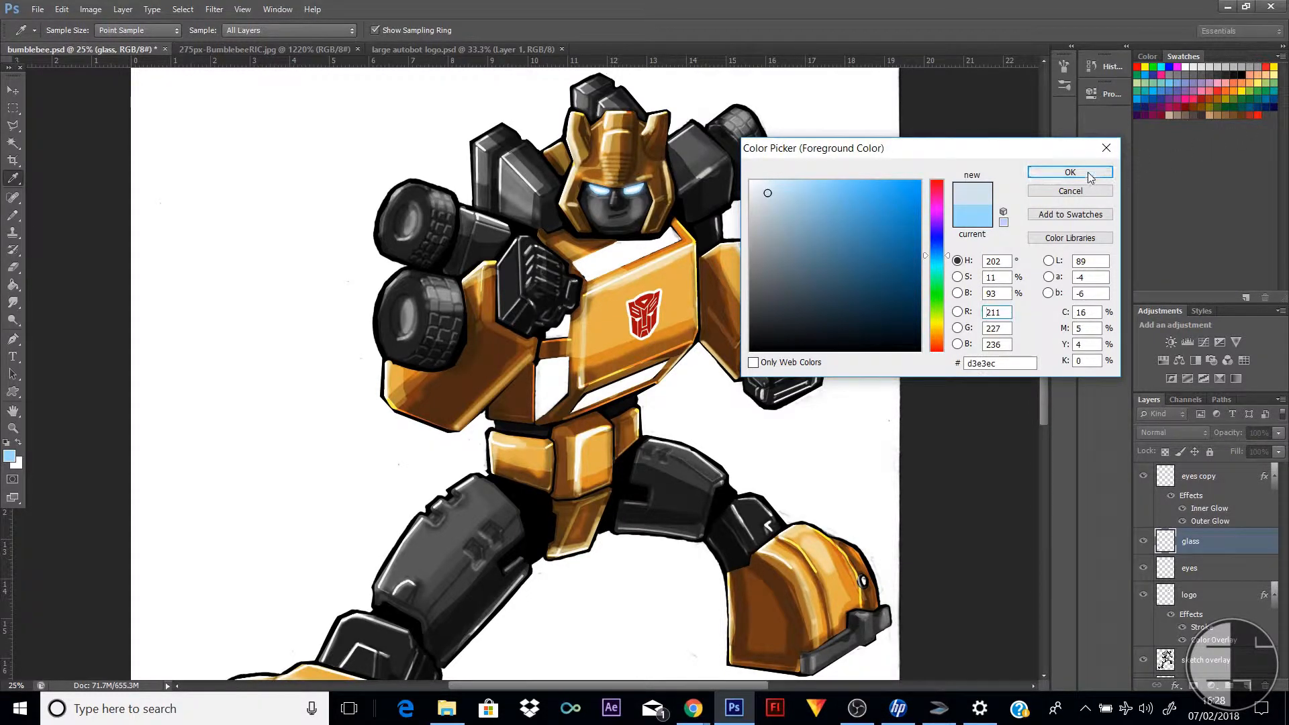
left_click(1070, 172)
key("b")
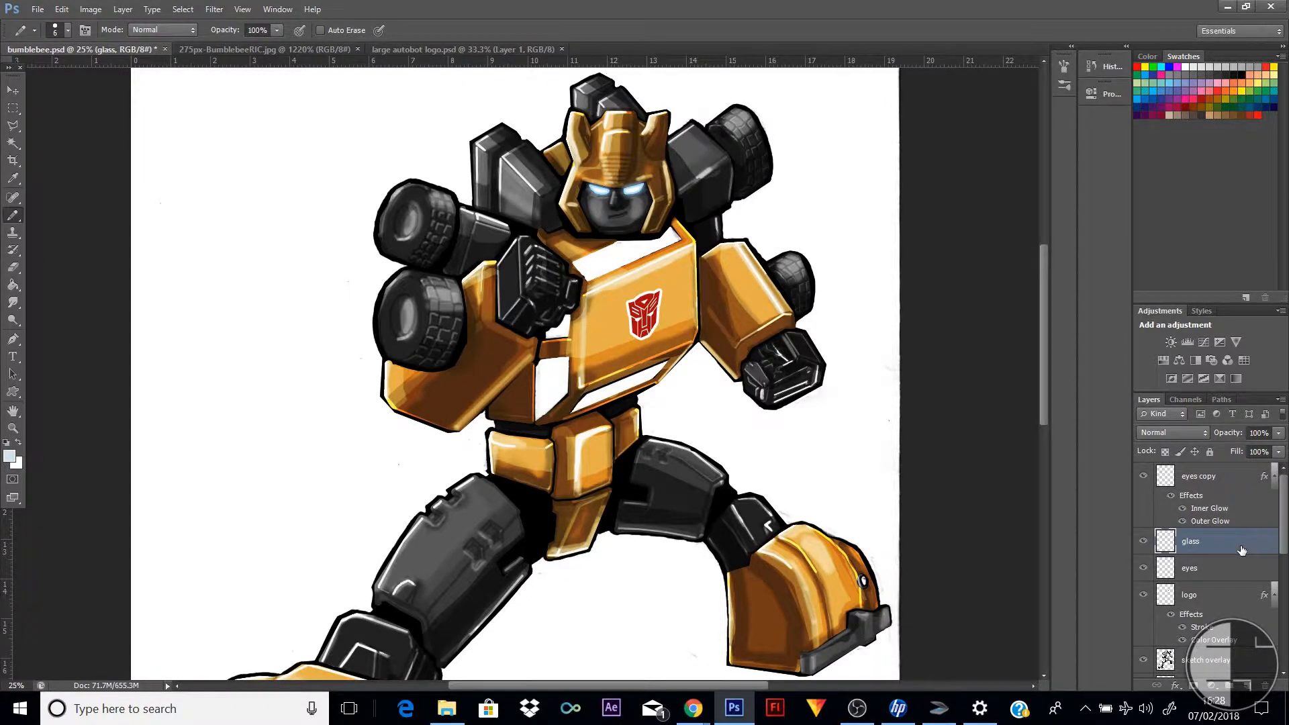
Move the glass layer down the stack, between the yellow base and main sketch layers
scroll(1282, 549, "down", 2)
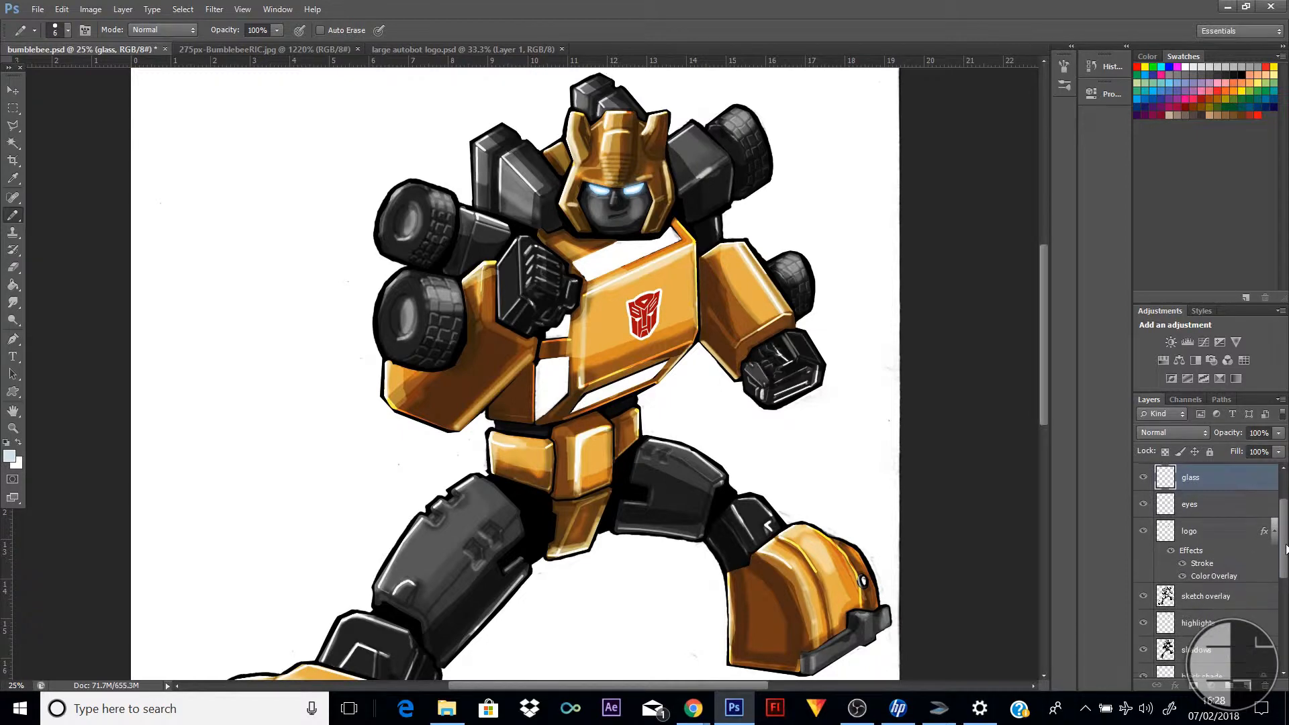
left_click_drag(1285, 549, 1286, 616)
key("ctrl+bracketleft")
key("ctrl+bracketleft")
key("ctrl+bracketleft")
key("ctrl+bracketleft")
left_click_drag(1222, 502, 1241, 641)
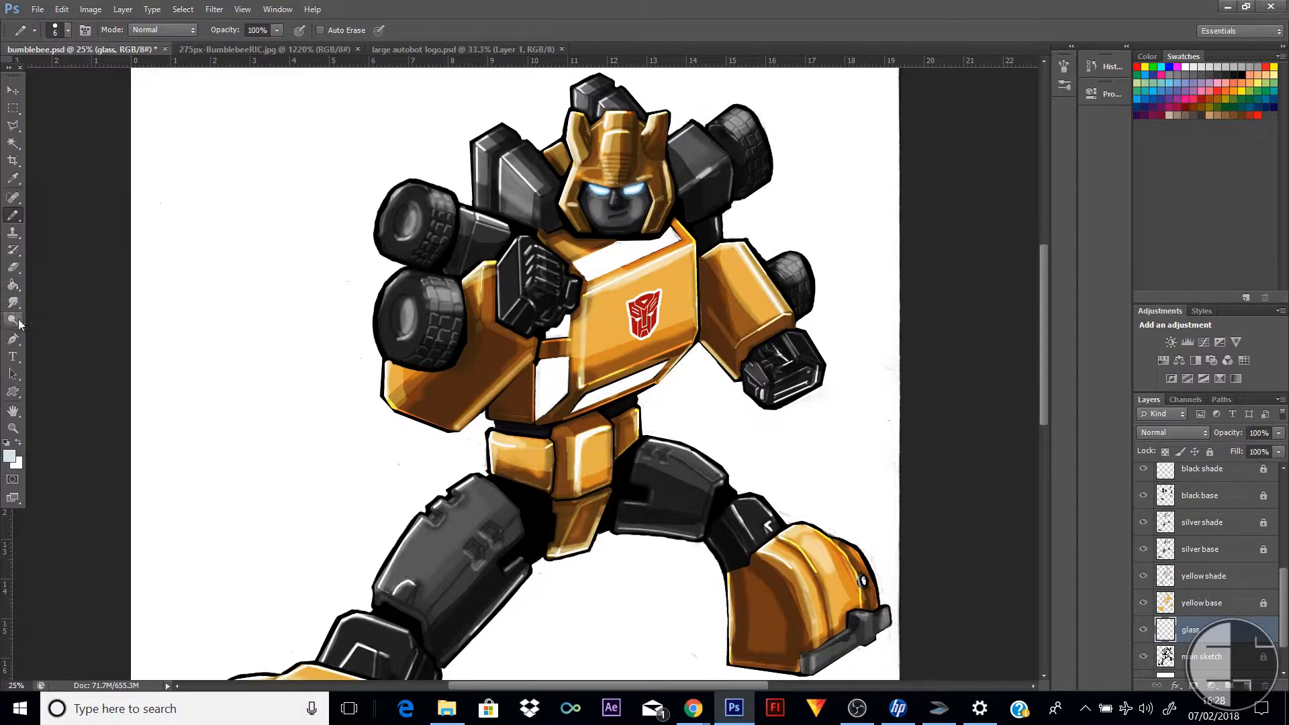
Try painting the chest windows pale blue with a 152 px pencil, and undo the stroke
right_click(435, 318)
left_click(534, 356)
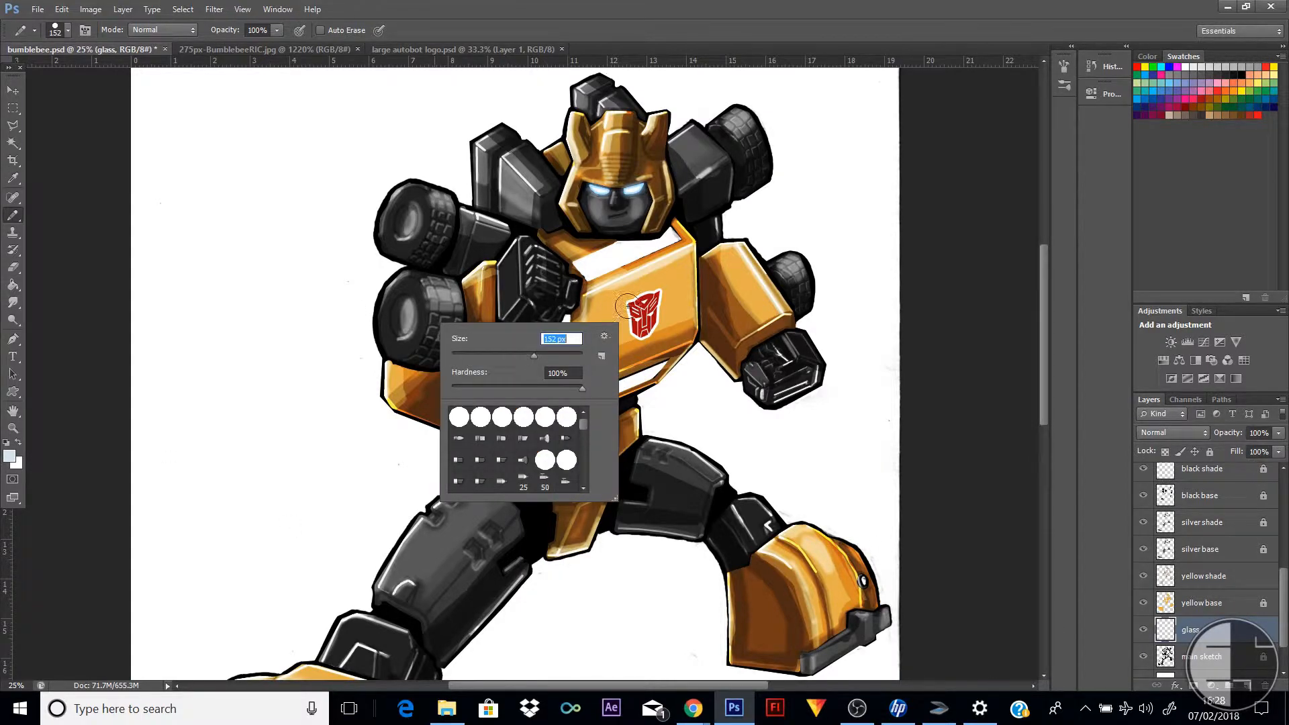
mouse_move(596, 280)
left_mouse_down()
mouse_move(677, 228)
mouse_move(572, 267)
mouse_move(564, 335)
left_mouse_up()
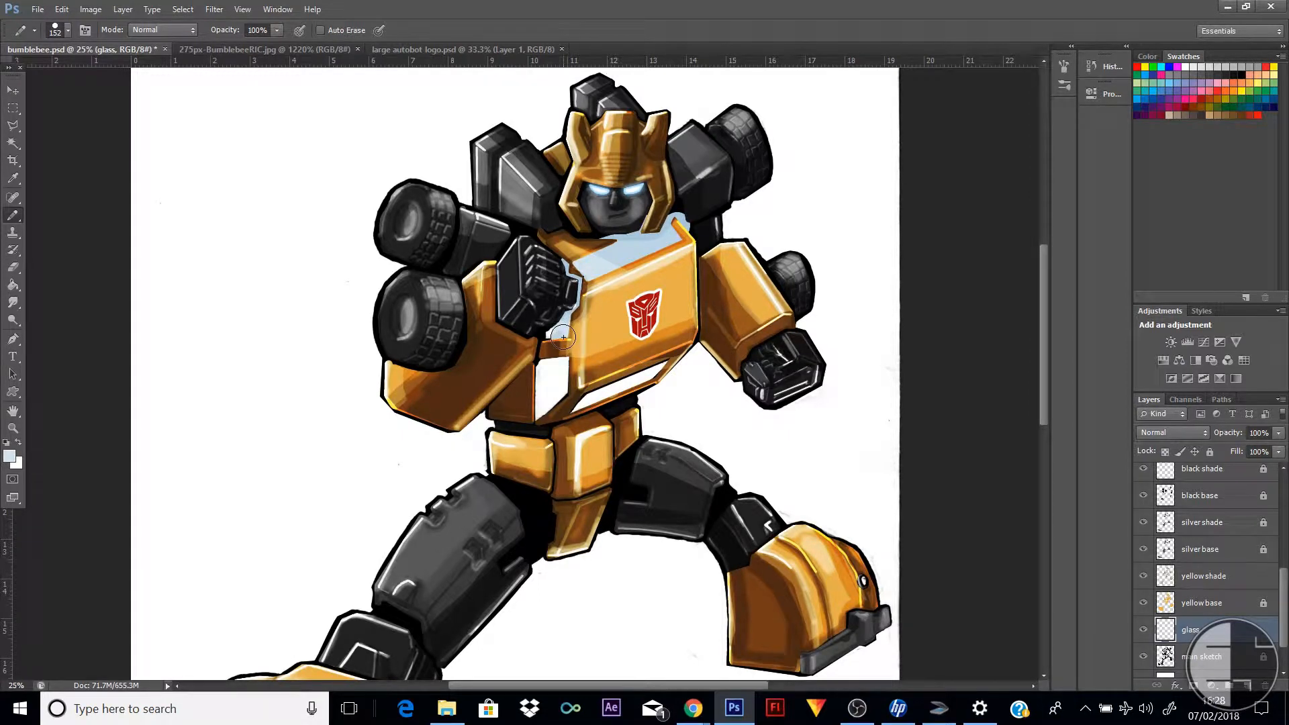
left_click(62, 10)
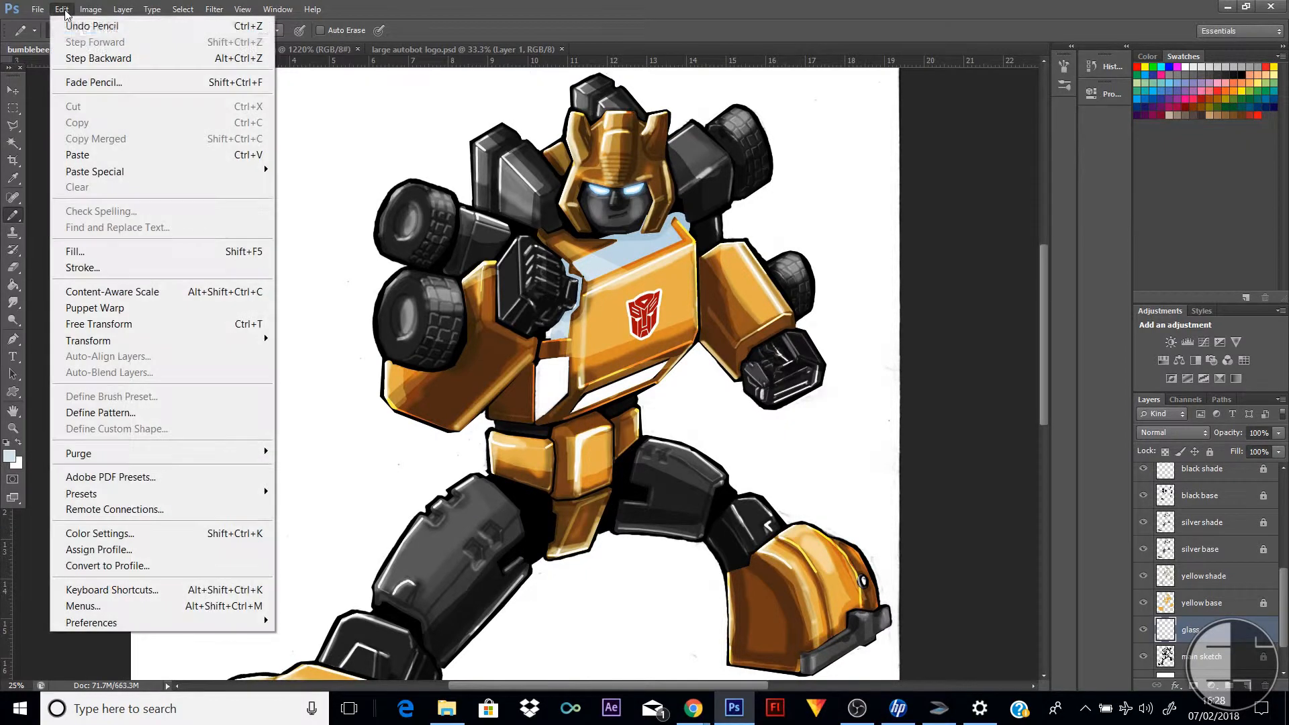
left_click(81, 19)
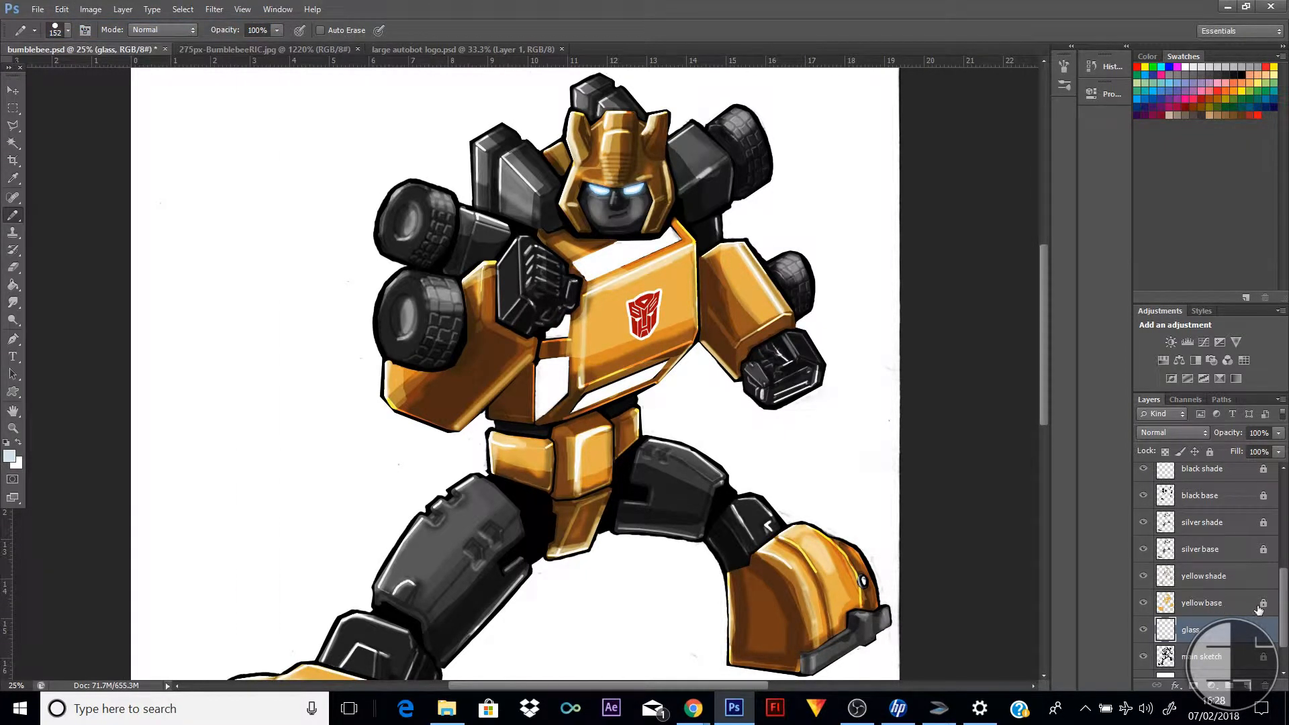
Reduce the pencil size to 36 px for outlining the chest windows on the glass layer
scroll(1259, 608, "down", 2)
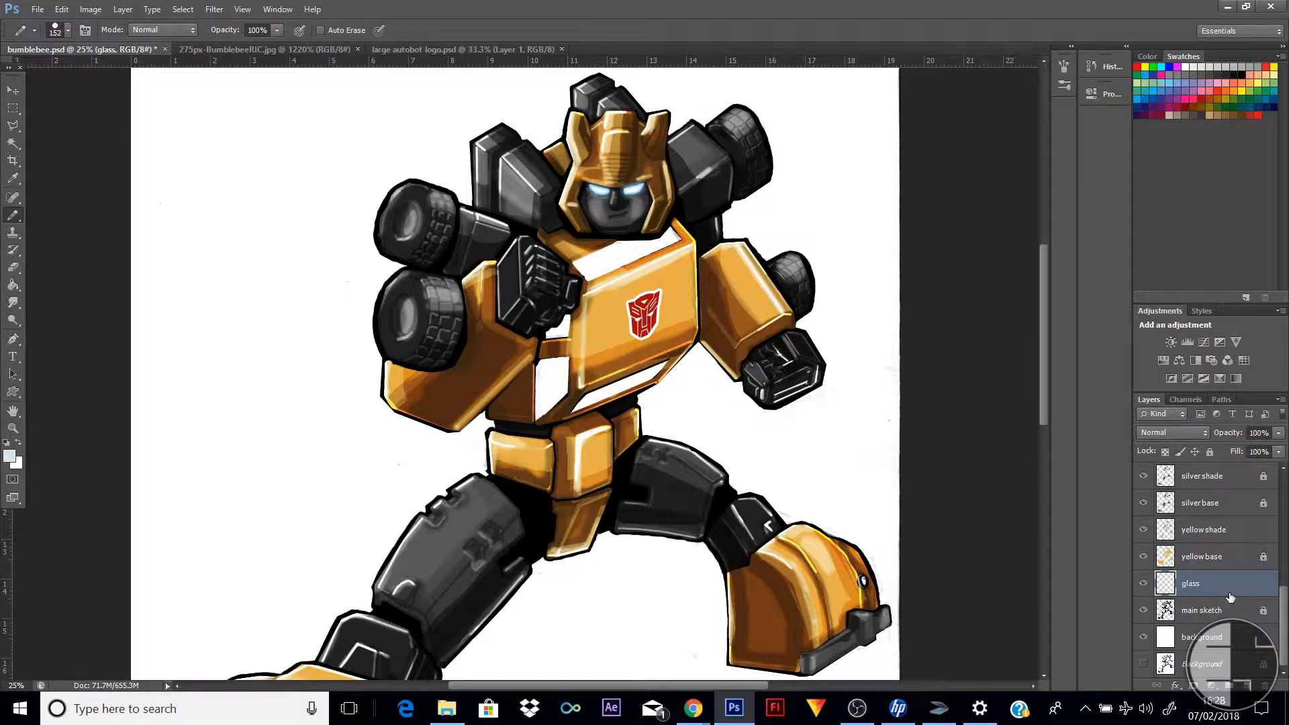
scroll(446, 393, "down", 6)
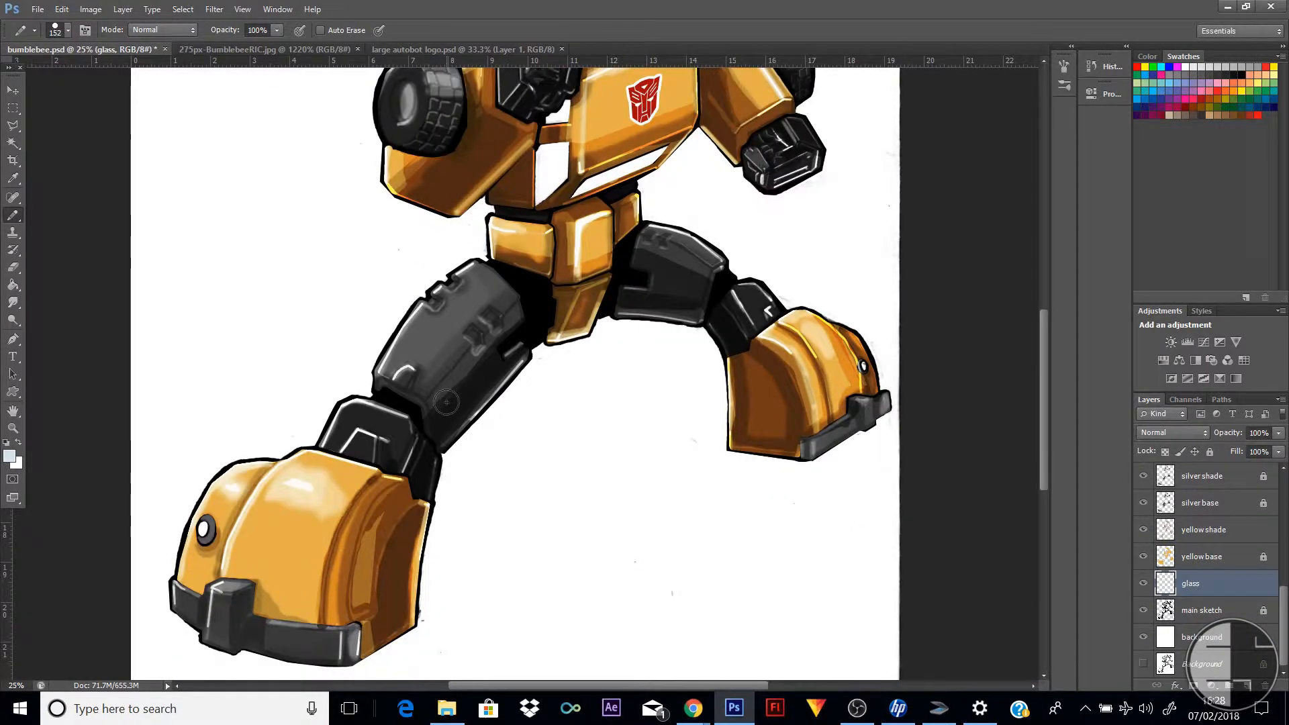
scroll(446, 399, "up", 4)
scroll(446, 402, "up", 7)
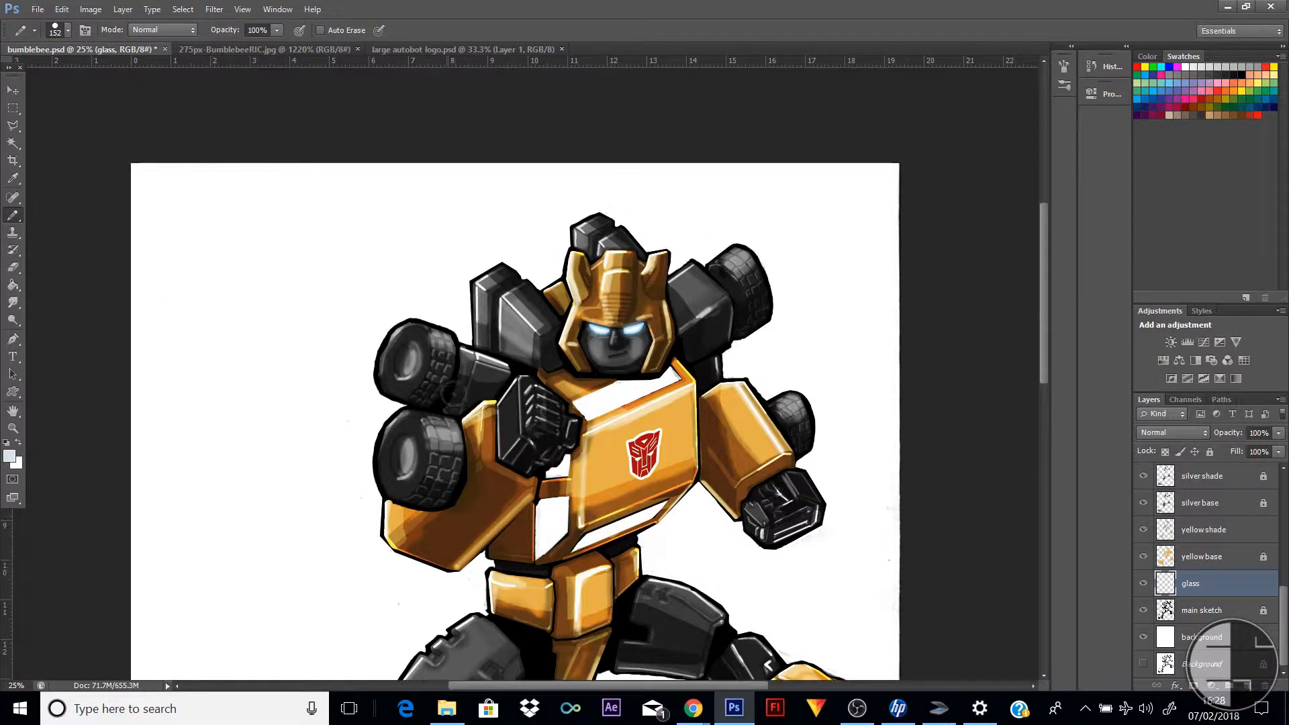
right_click(657, 381)
left_click(689, 407)
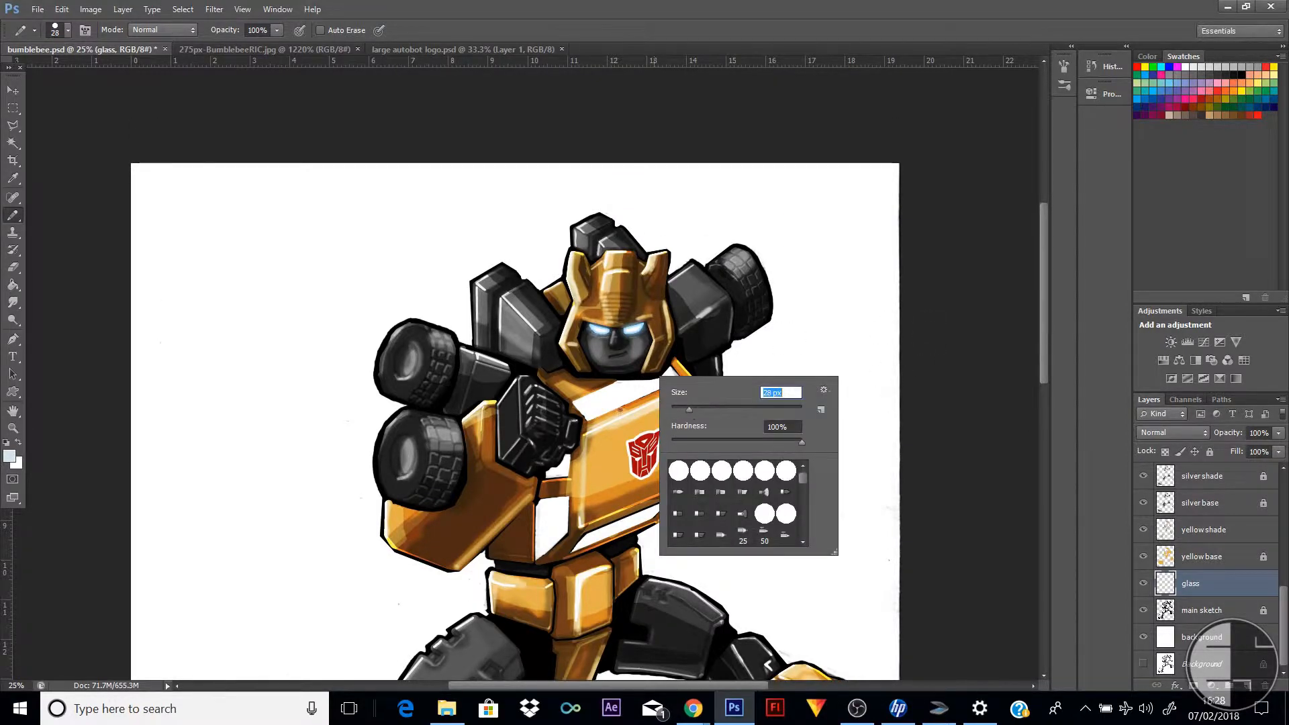
left_click_drag(735, 410, 726, 410)
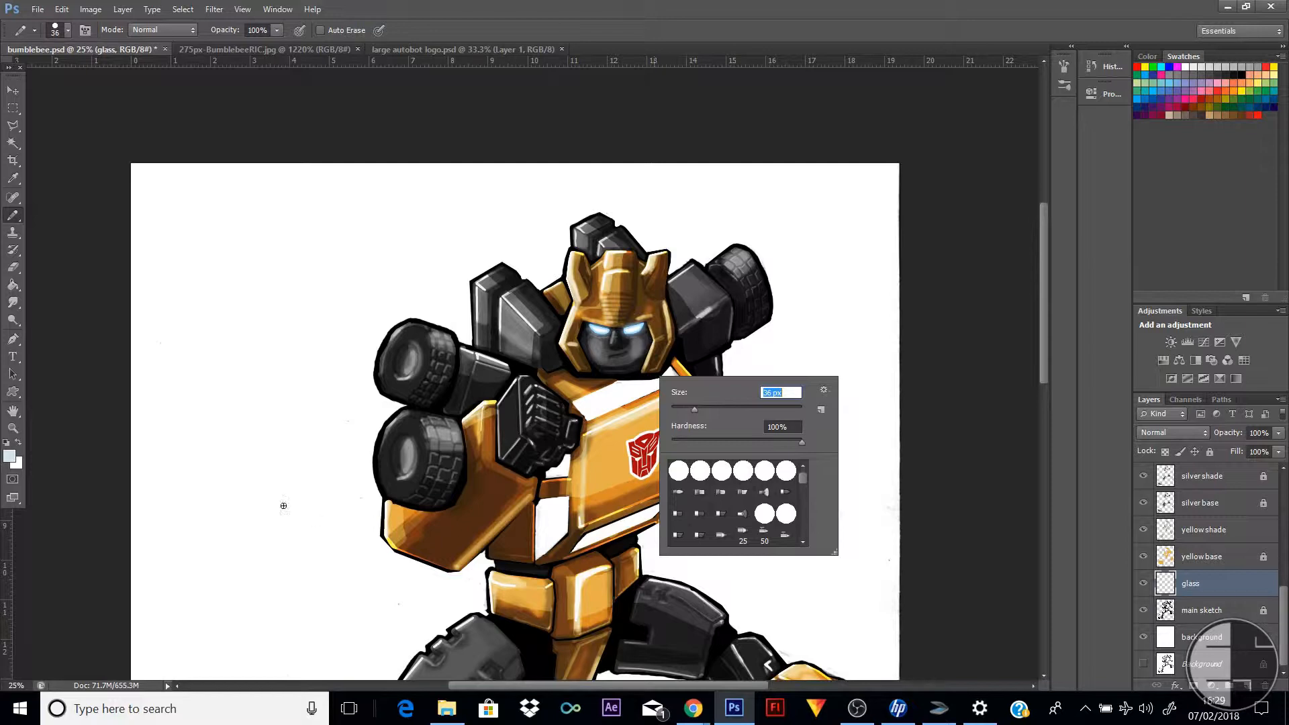
Outline the top edge of the upper chest window in pale blue, up to its pointed corner beside the collar
left_click(12, 428)
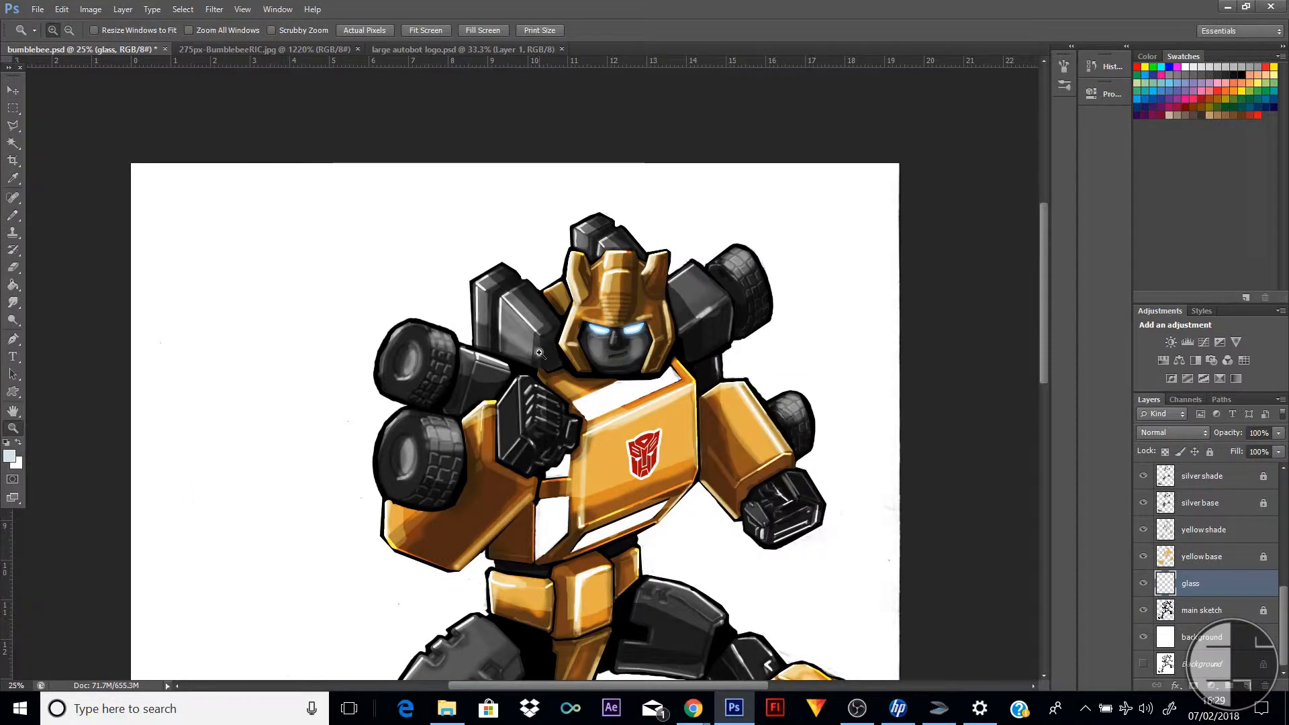
left_click_drag(541, 353, 765, 453)
key("b")
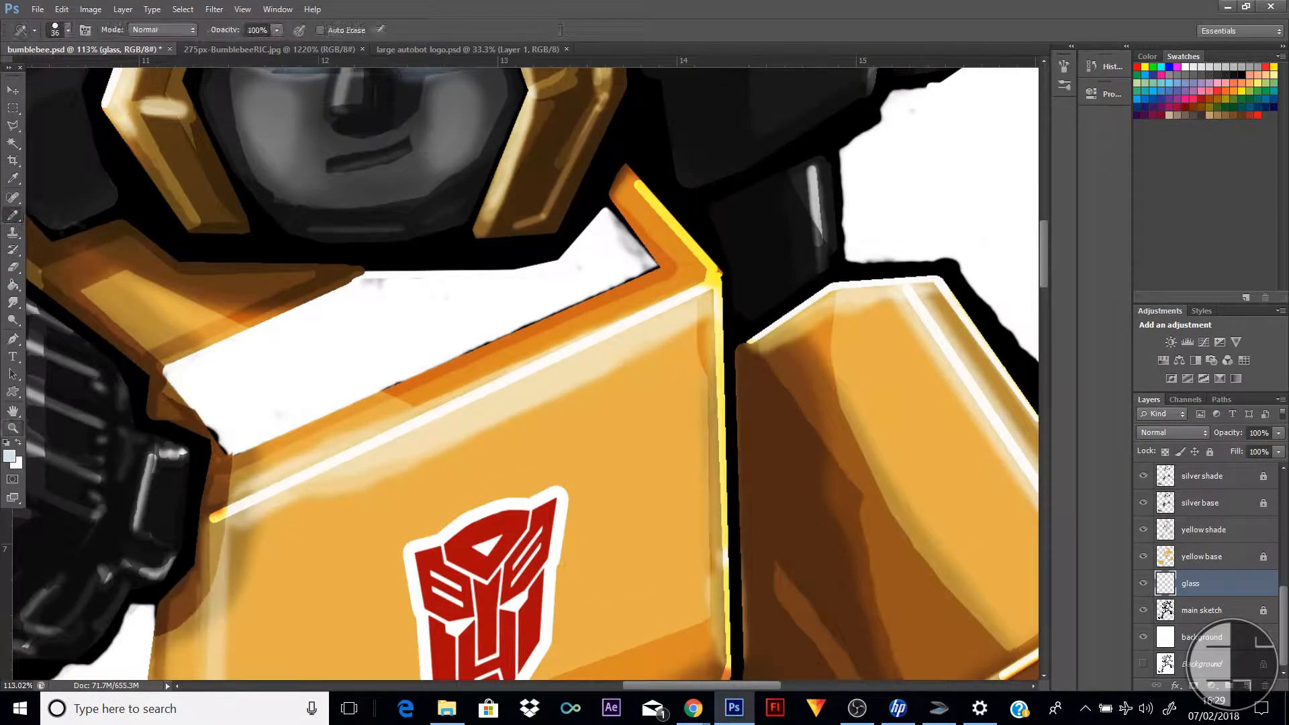
left_click(175, 371)
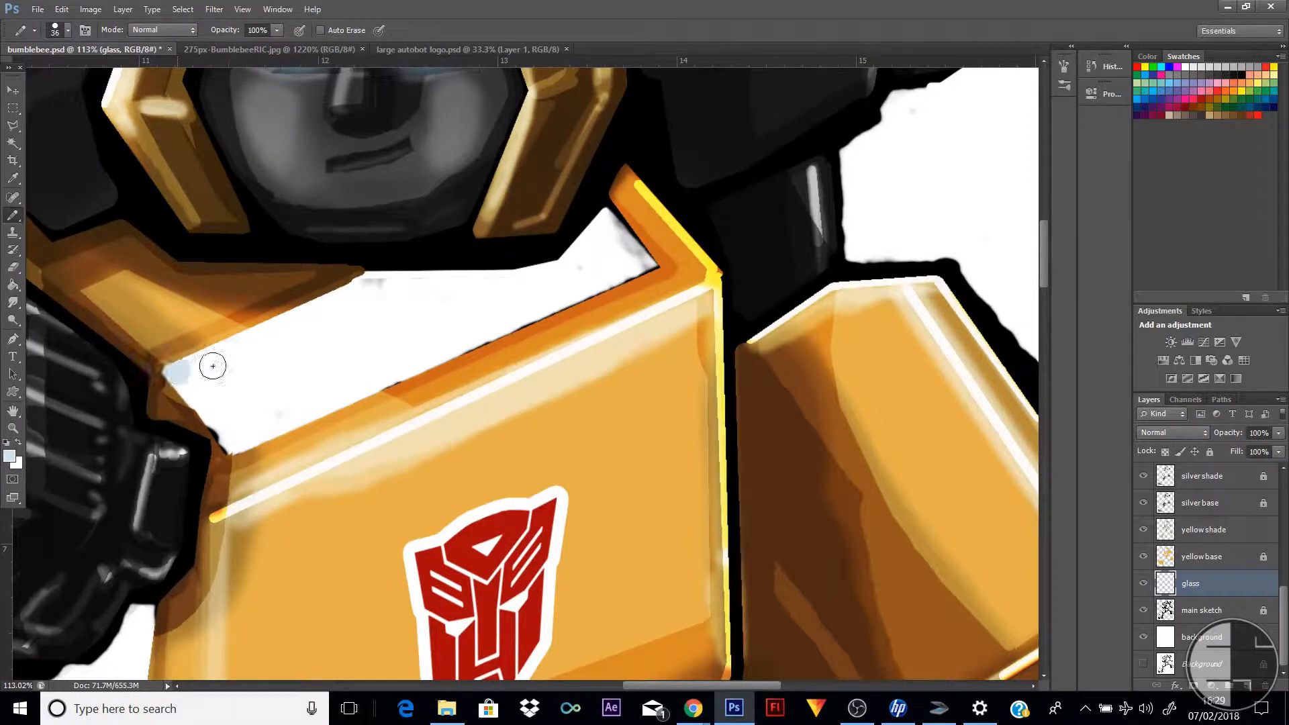
left_click(372, 282, "shift")
left_click(515, 282, "shift")
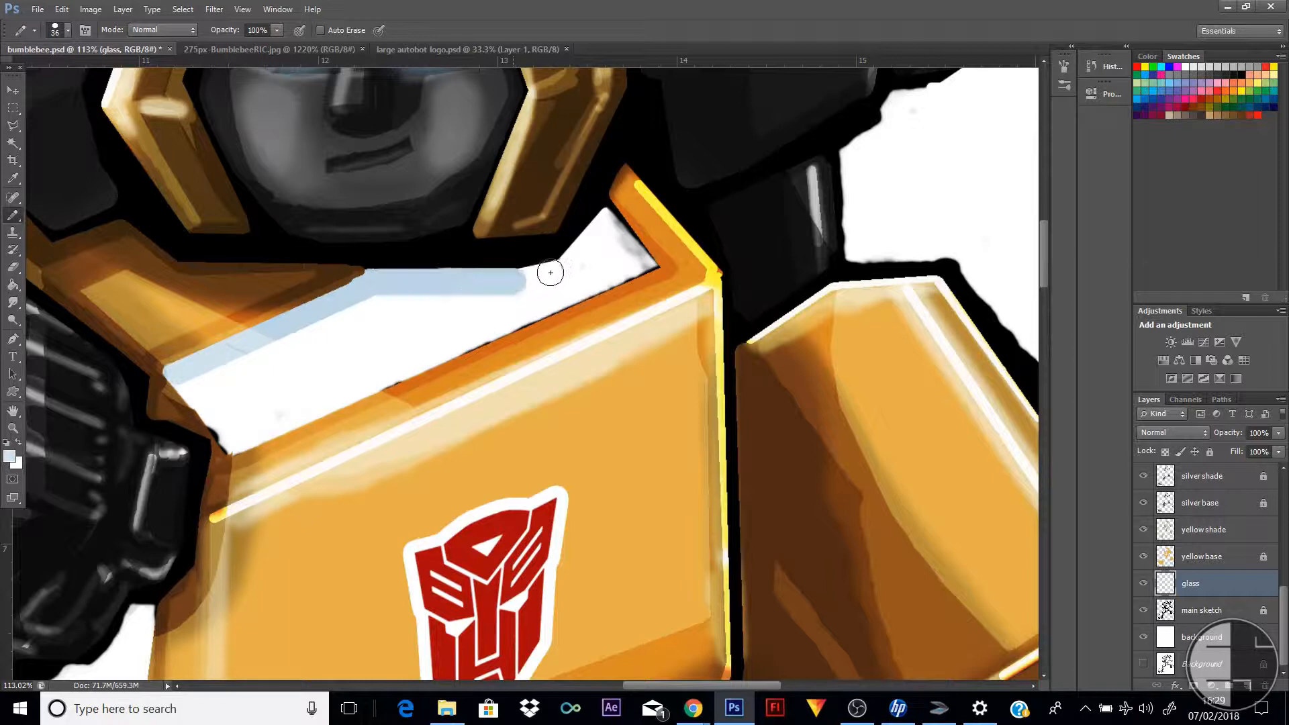
mouse_move(521, 282)
left_mouse_down()
mouse_move(571, 264)
mouse_move(606, 209)
left_mouse_up()
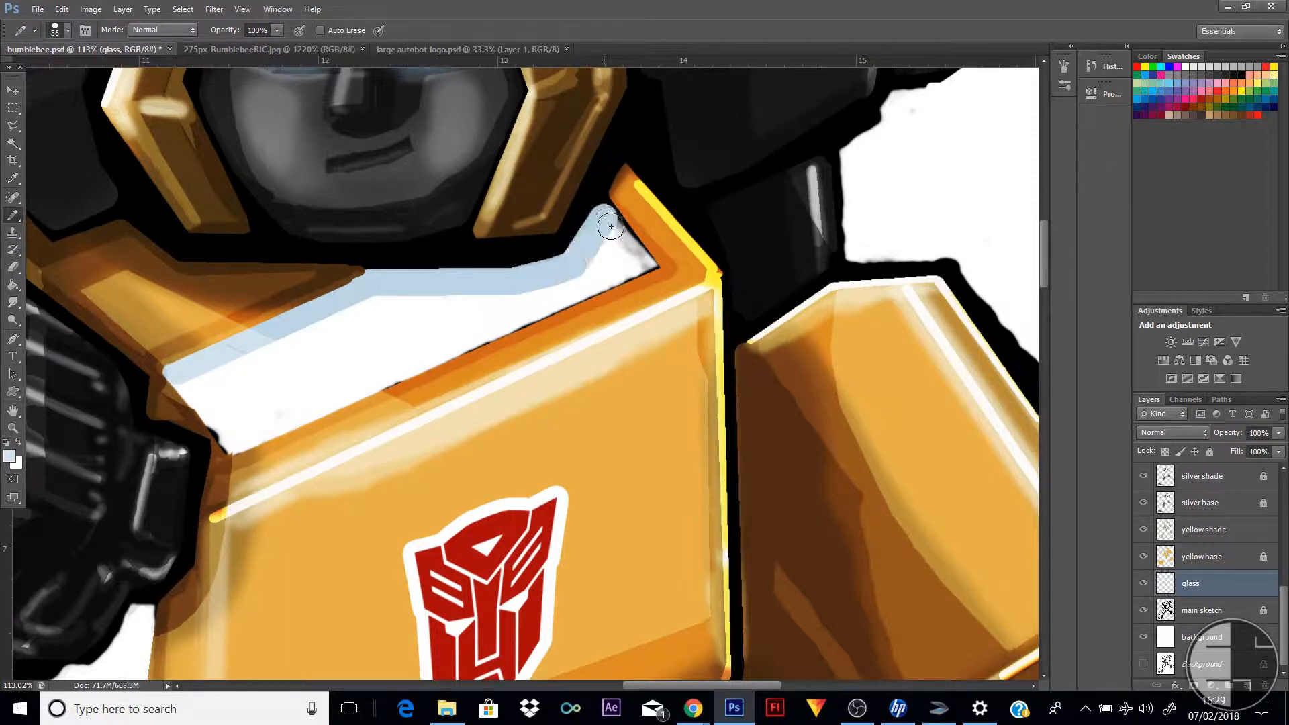
Reduce the pencil size to 19 px for the window's narrow corner
right_click(639, 264, "shift")
left_click(615, 253)
right_click(619, 256)
left_click_drag(657, 291, 651, 292)
left_click(615, 262)
Outline the remaining edges of the upper chest window and fill its interior with the pale blue
left_click_drag(604, 206, 646, 266)
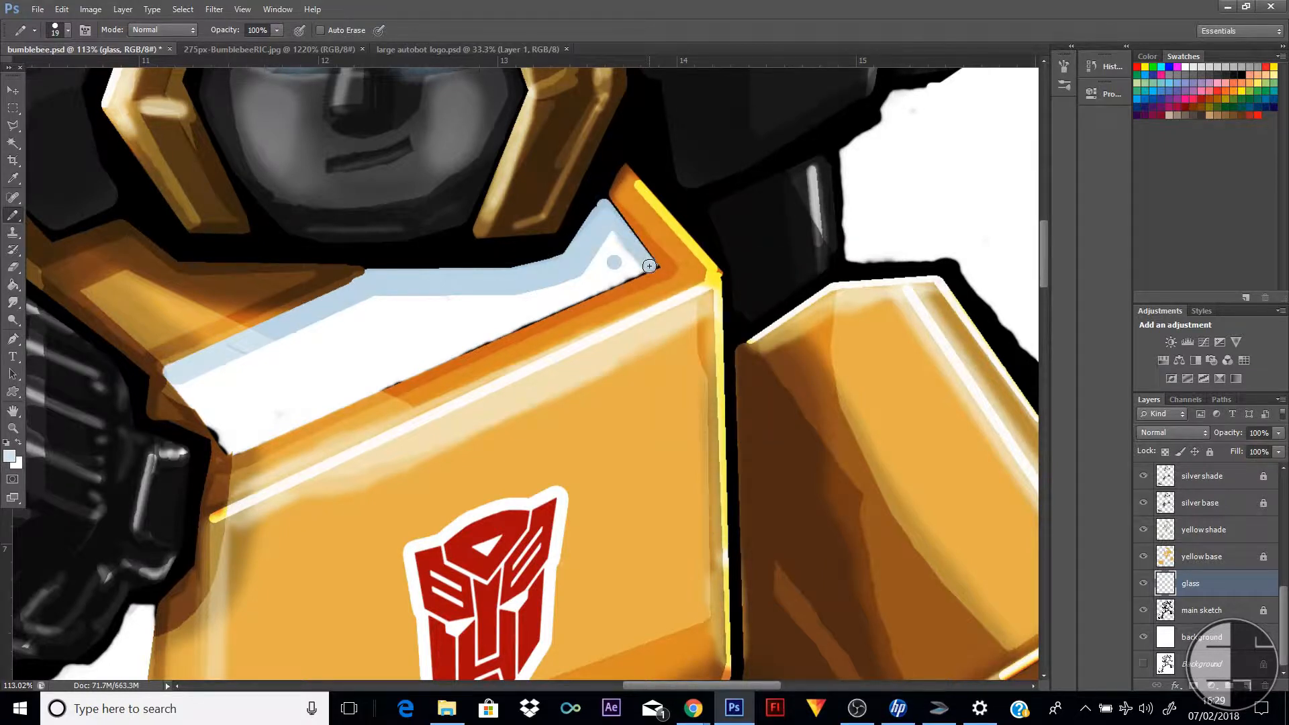
left_click(228, 449, "shift")
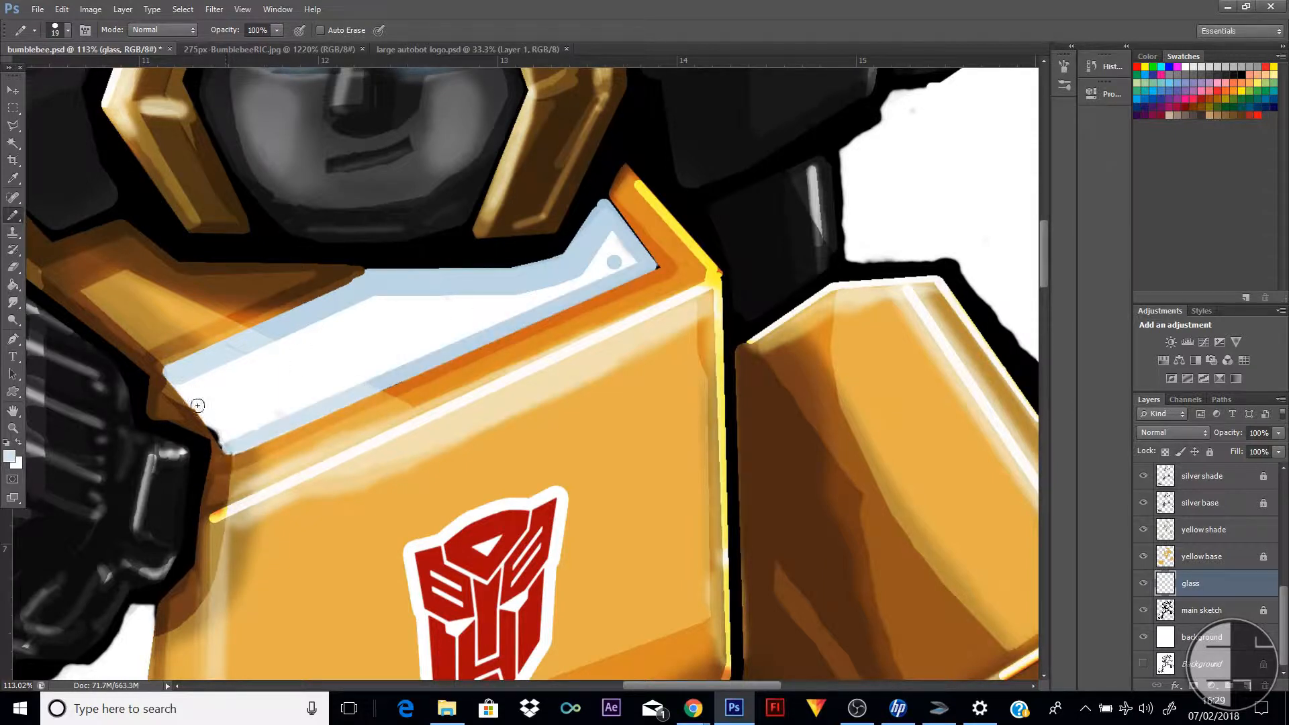
left_click(174, 378, "shift")
left_click(12, 285)
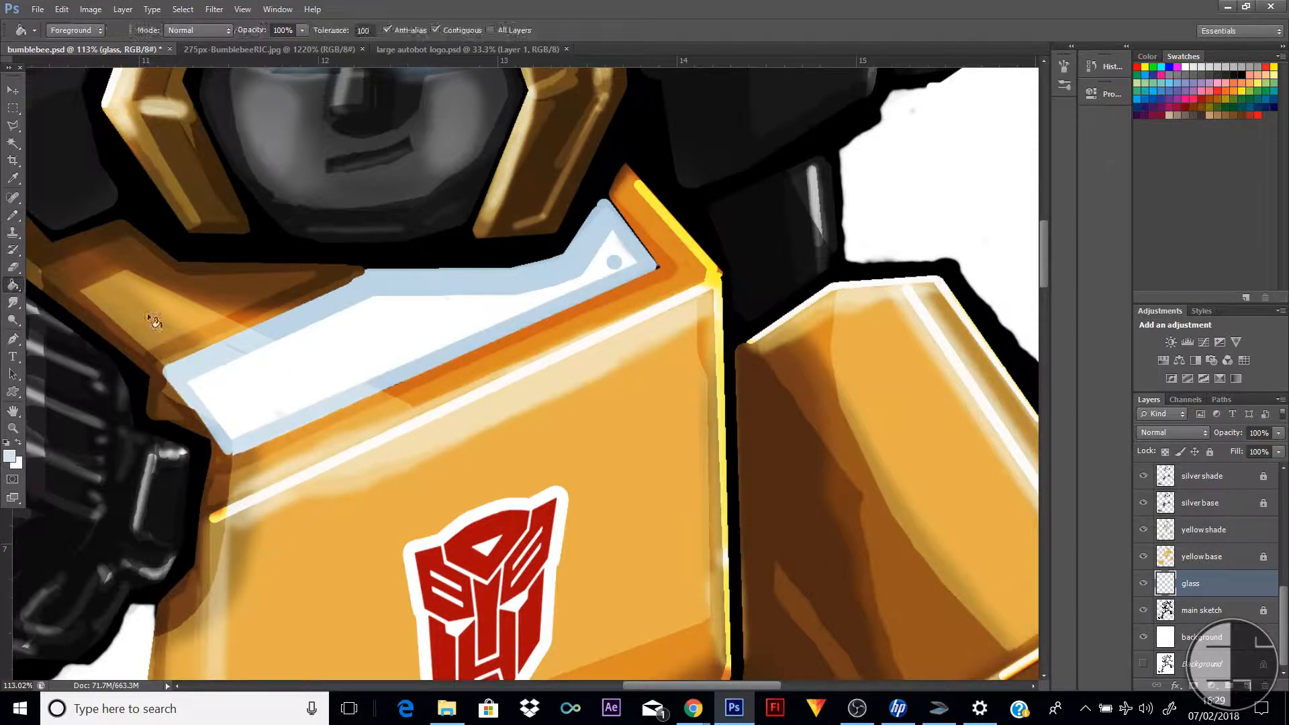
left_click(337, 360)
Outline the small window area directly below the raised fist in pale blue with the 19 px pencil
scroll(335, 356, "down", 3)
scroll(327, 388, "down", 1)
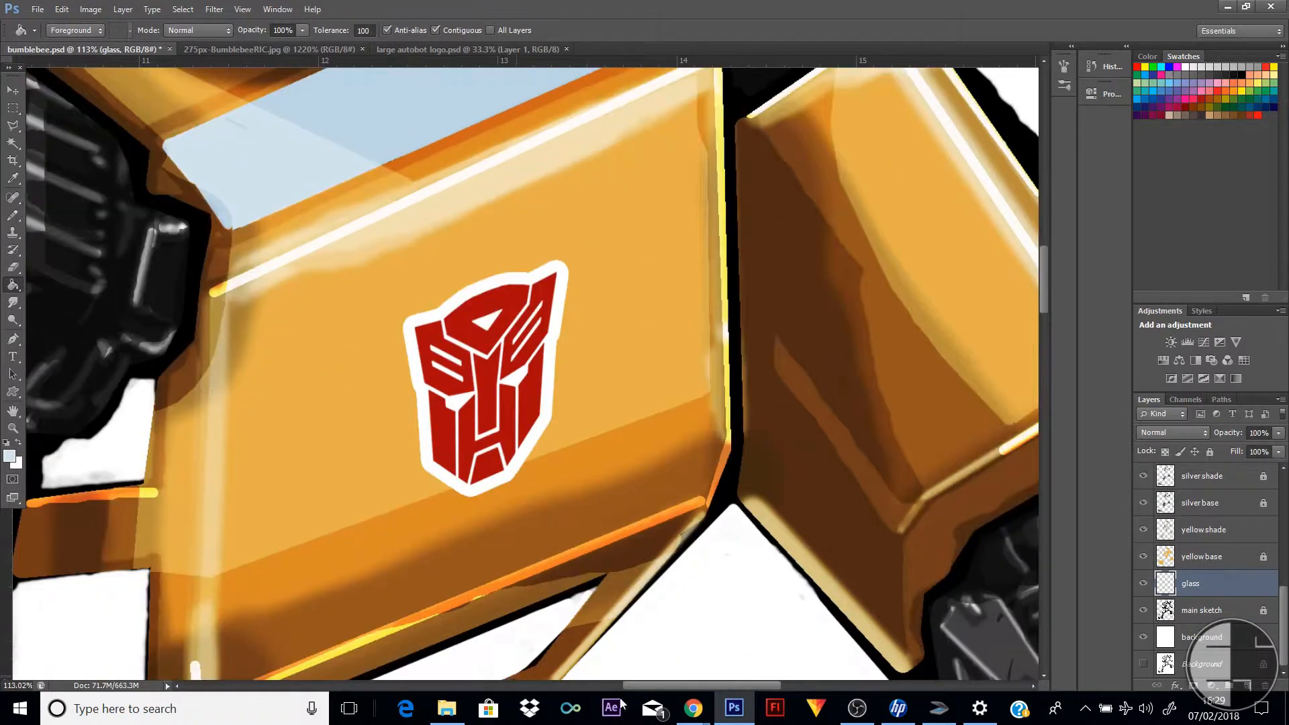
left_click_drag(652, 686, 575, 675)
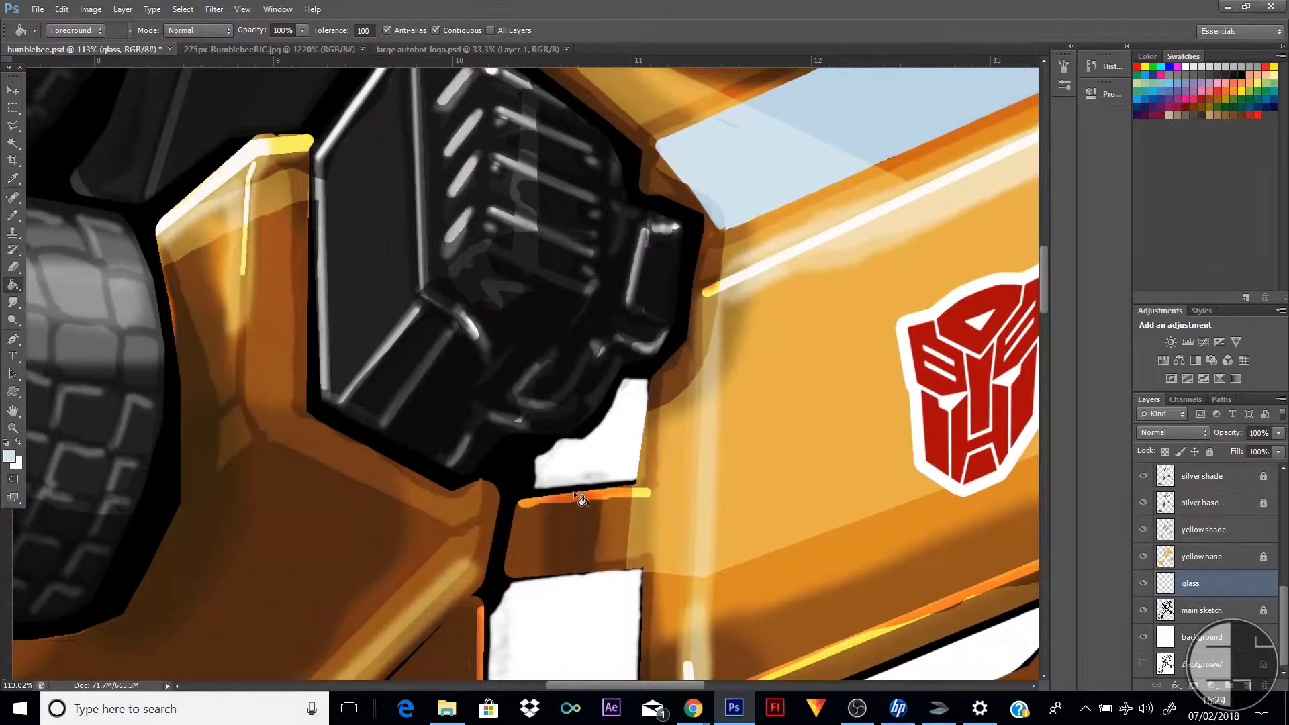
left_click(12, 215)
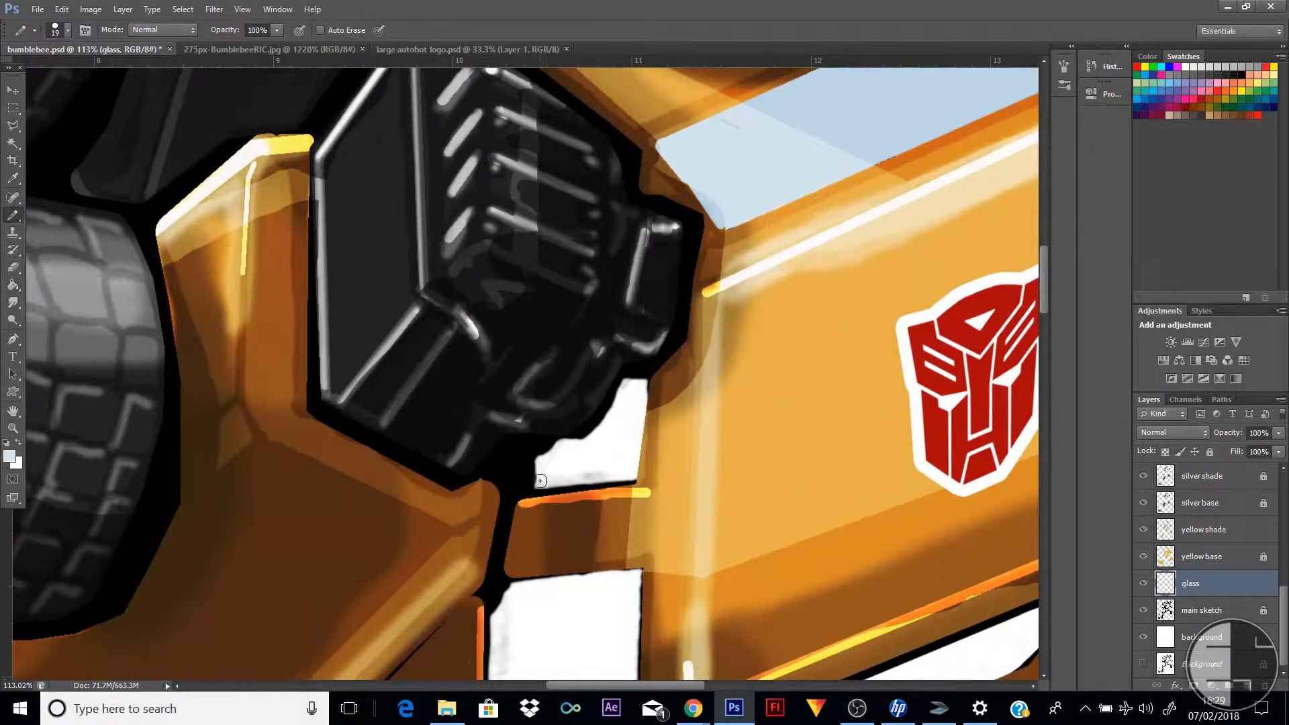
mouse_move(539, 481)
left_mouse_down()
mouse_move(606, 429)
mouse_move(625, 385)
mouse_move(641, 384)
mouse_move(636, 472)
mouse_move(544, 484)
left_mouse_up()
Outline the top, right and slanted bottom edges of the side window below it in pale blue
scroll(511, 463, "down", 3)
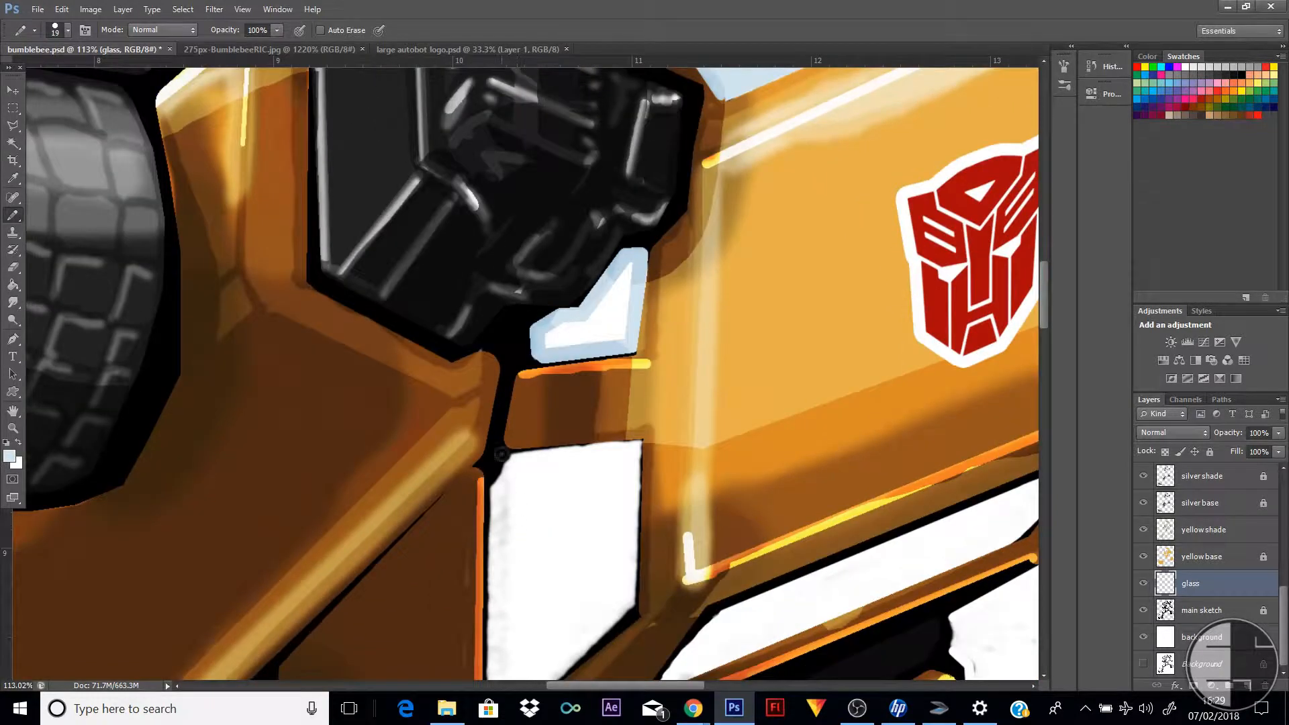
left_click(495, 464)
left_click(637, 447, "shift")
left_click(631, 610, "shift")
scroll(614, 611, "down", 2)
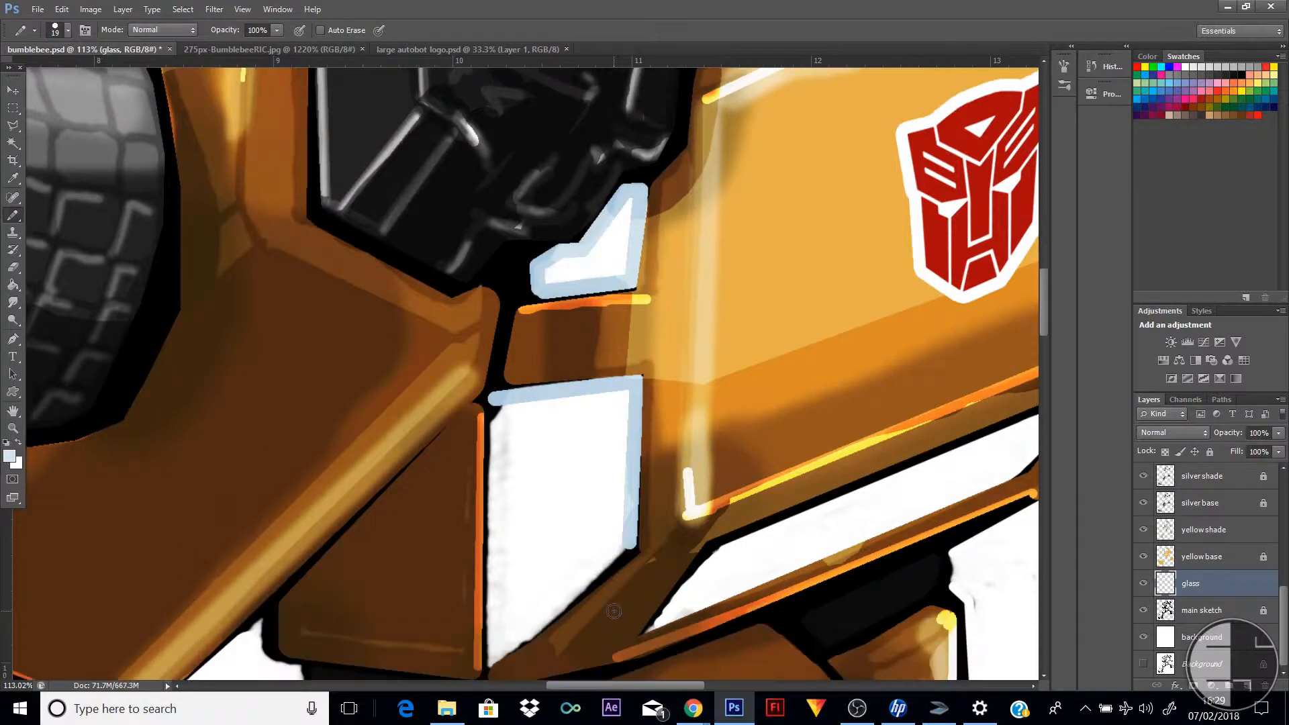
scroll(614, 611, "down", 3)
left_click(491, 575, "shift")
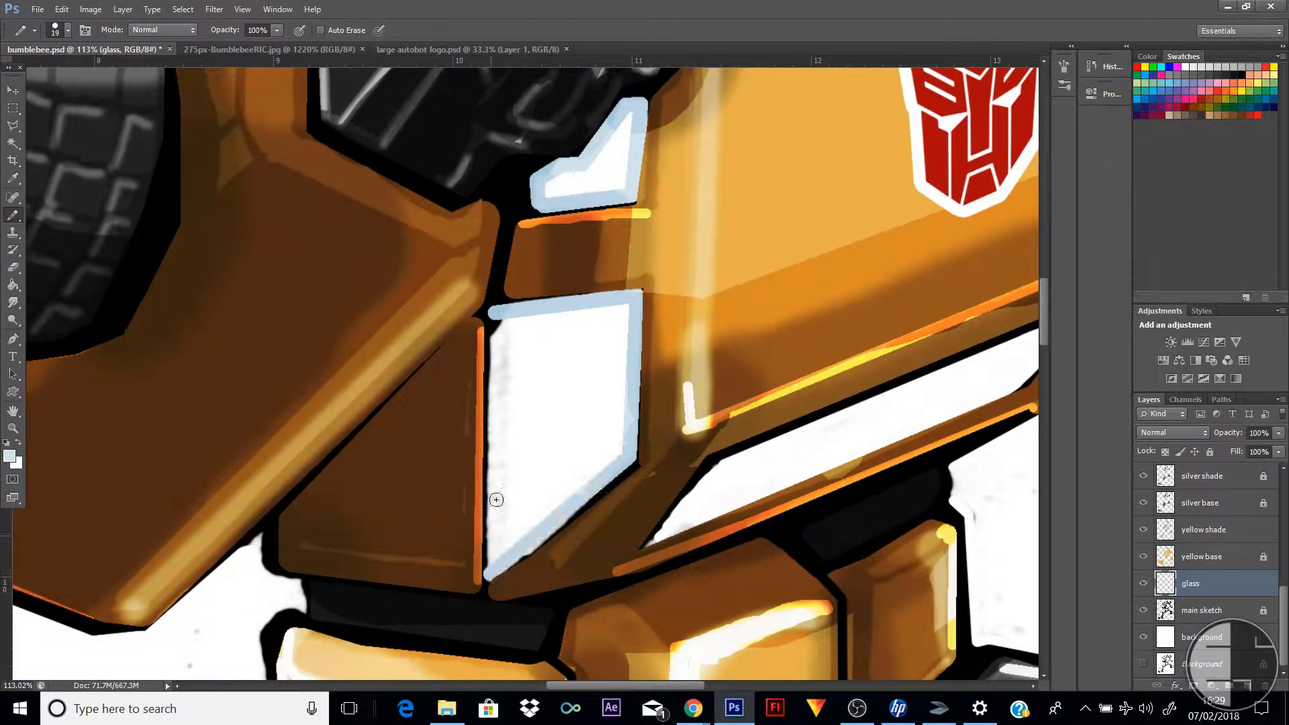
Draw the side window's left edge, undo that line, and redraw it to close the pale blue outline
left_click(492, 317, "shift")
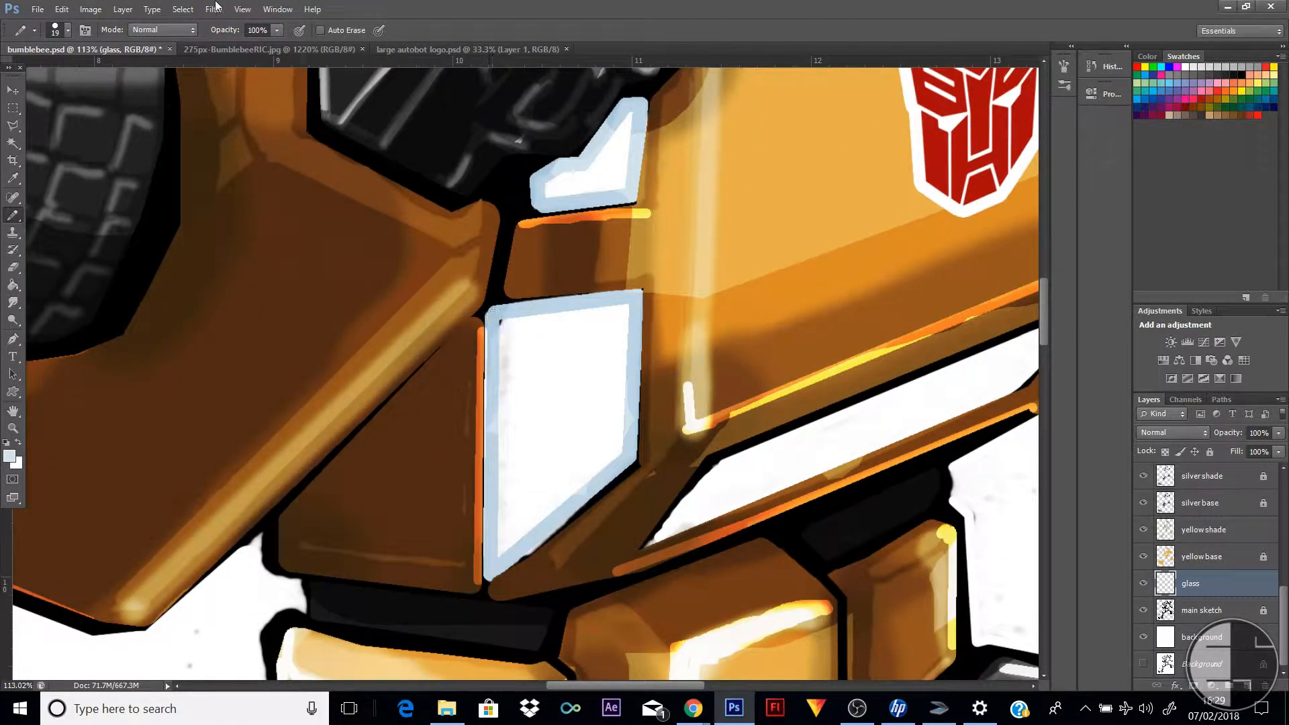
left_click(62, 9)
left_click(74, 25)
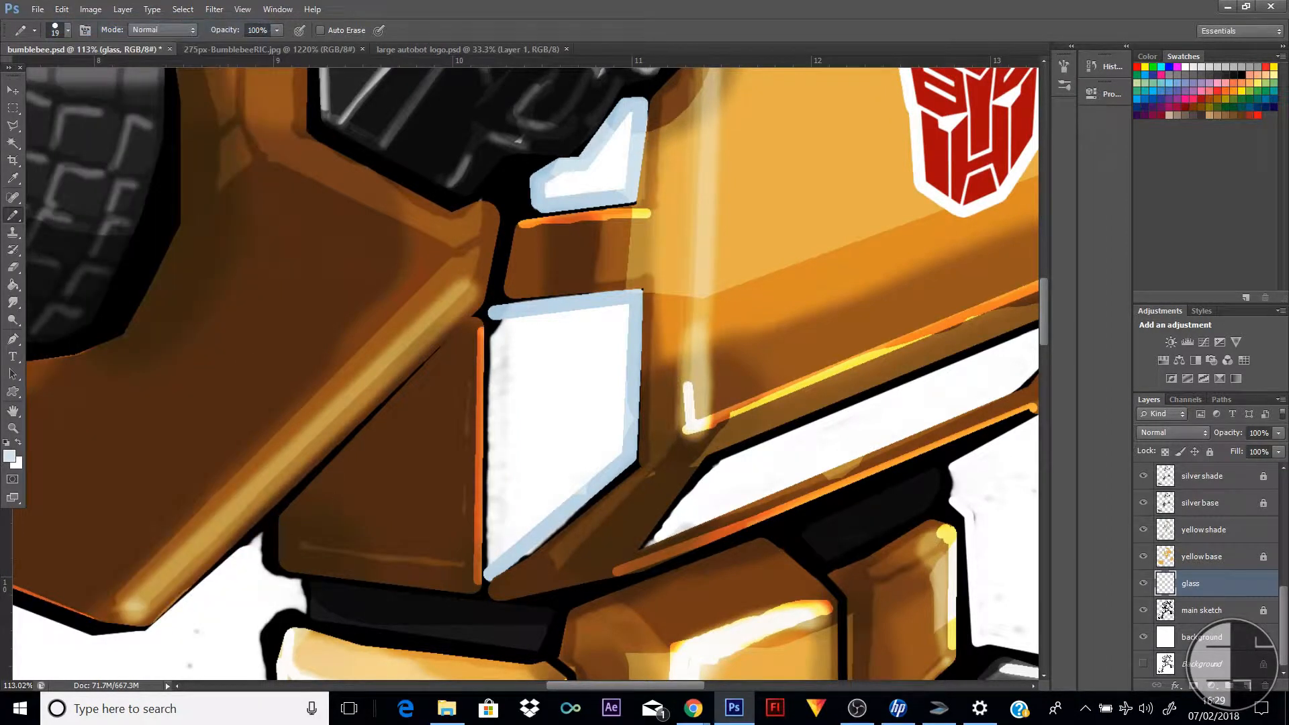
left_click(494, 569)
left_click(493, 316, "shift")
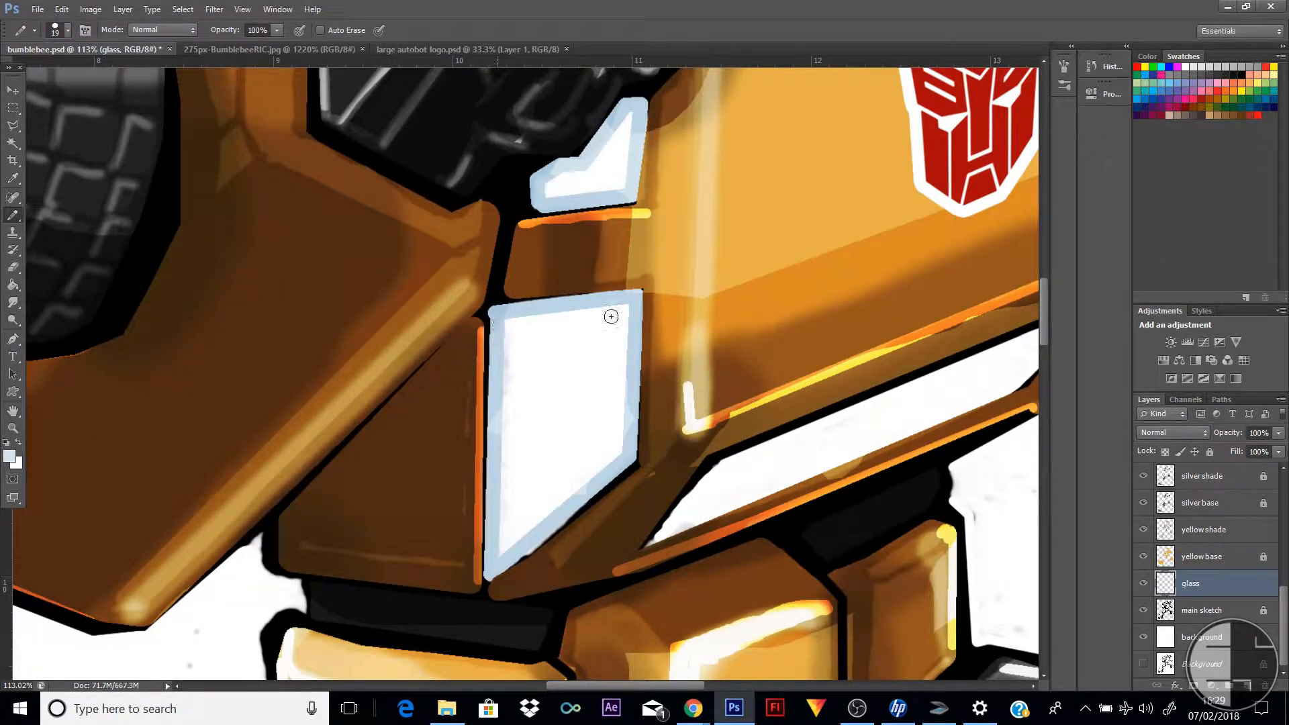
Fill the interiors of the small window below the fist and the side window beneath it with pale blue
left_click(13, 285)
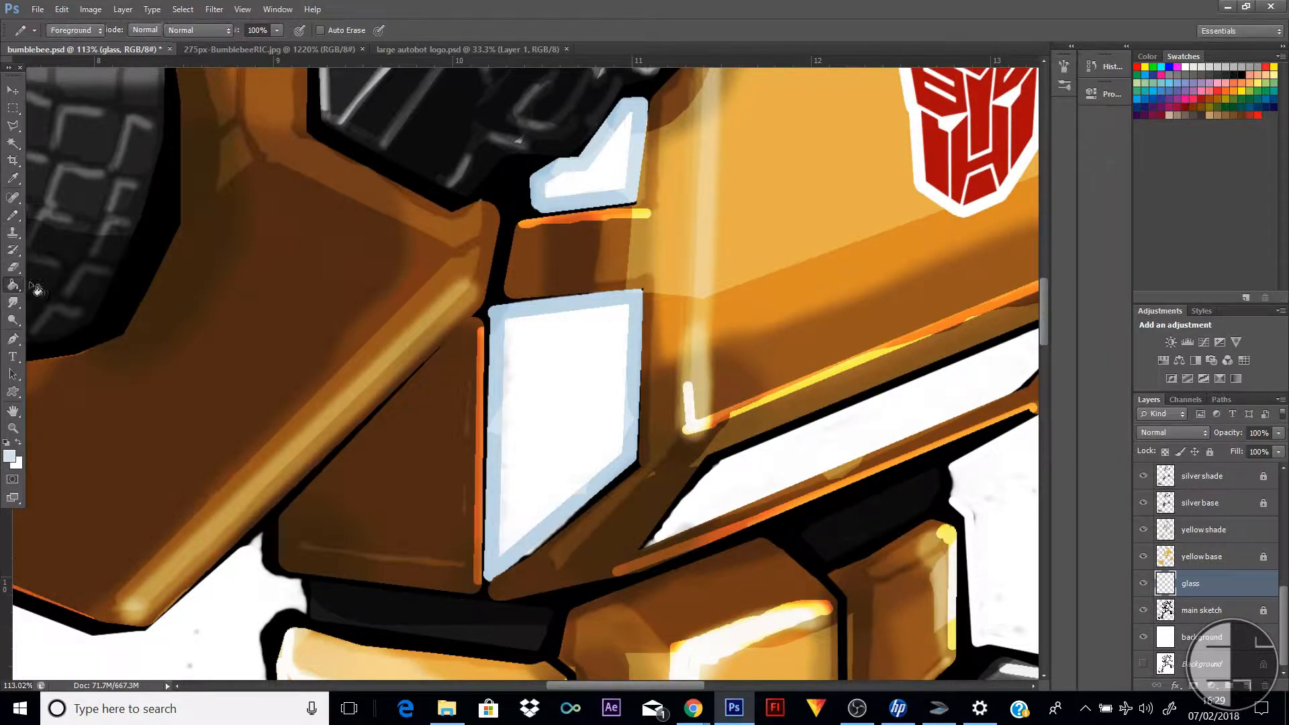
left_click(611, 176)
left_click(561, 437)
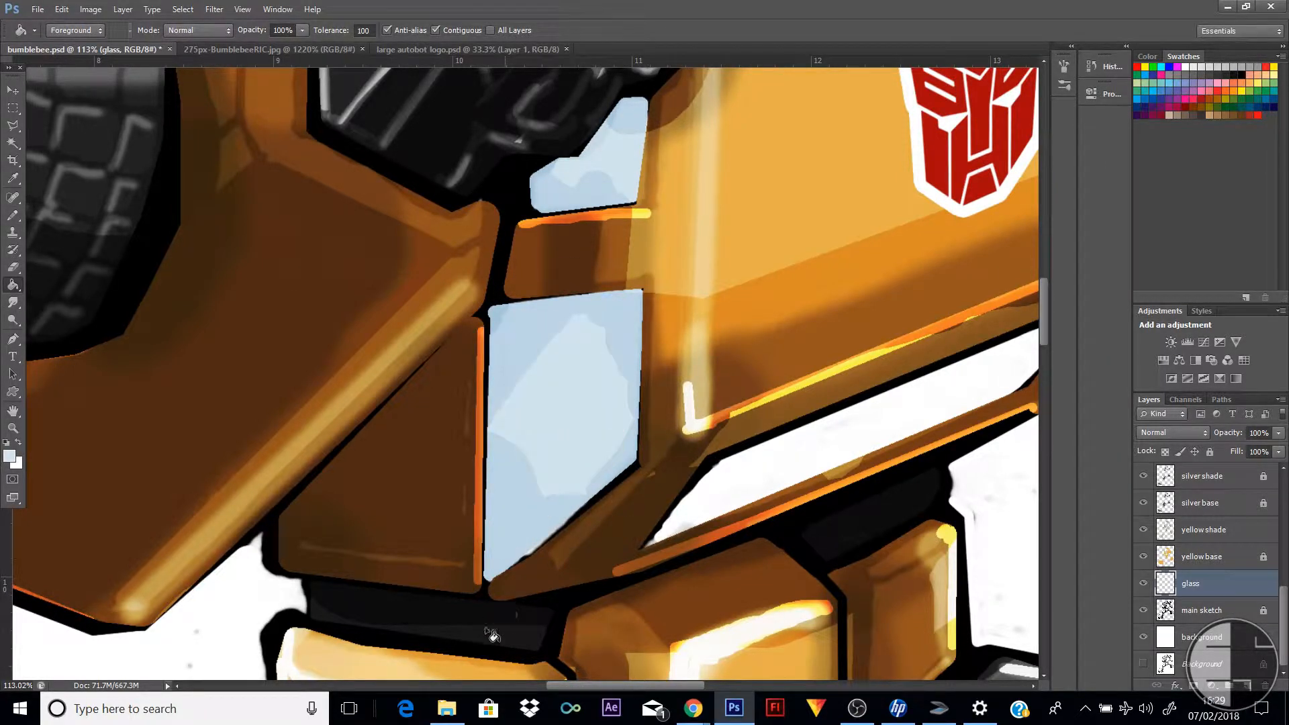
Outline the long slanted lower chest window in pale blue with a 7 px pencil and fill its interior
left_click_drag(588, 690, 641, 686)
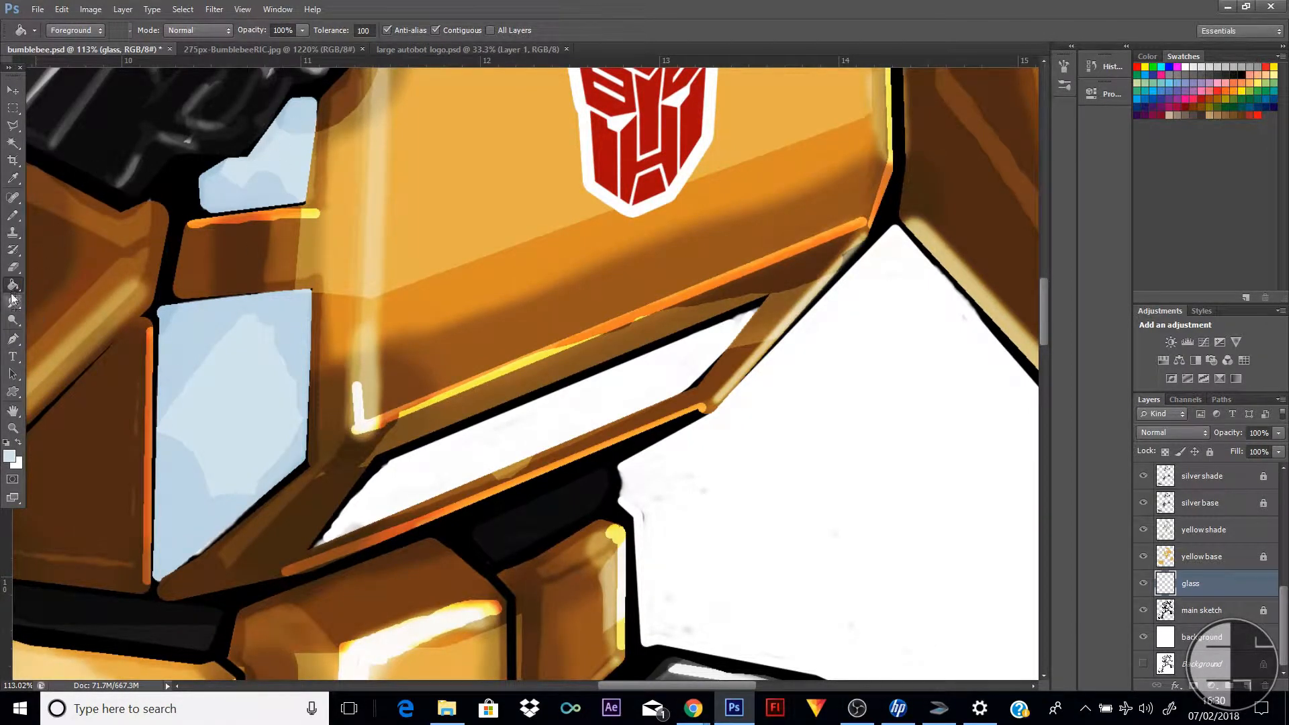
left_click(12, 215)
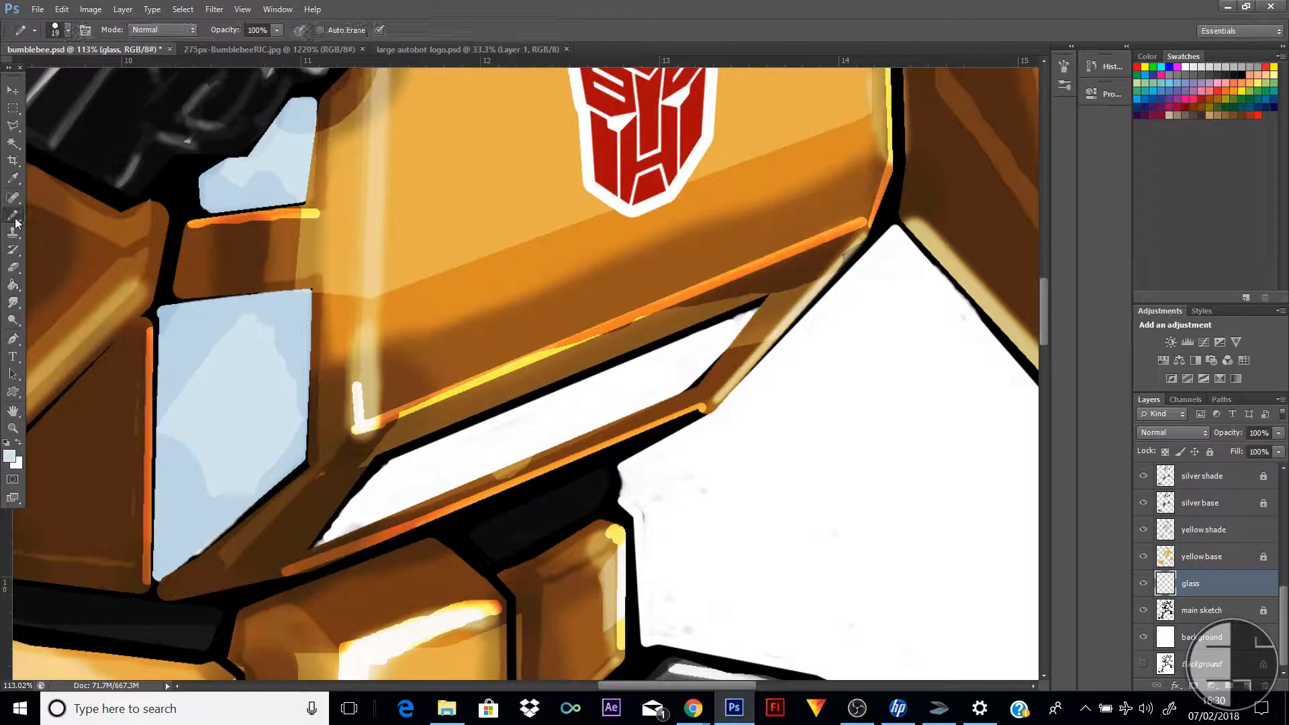
right_click(390, 468)
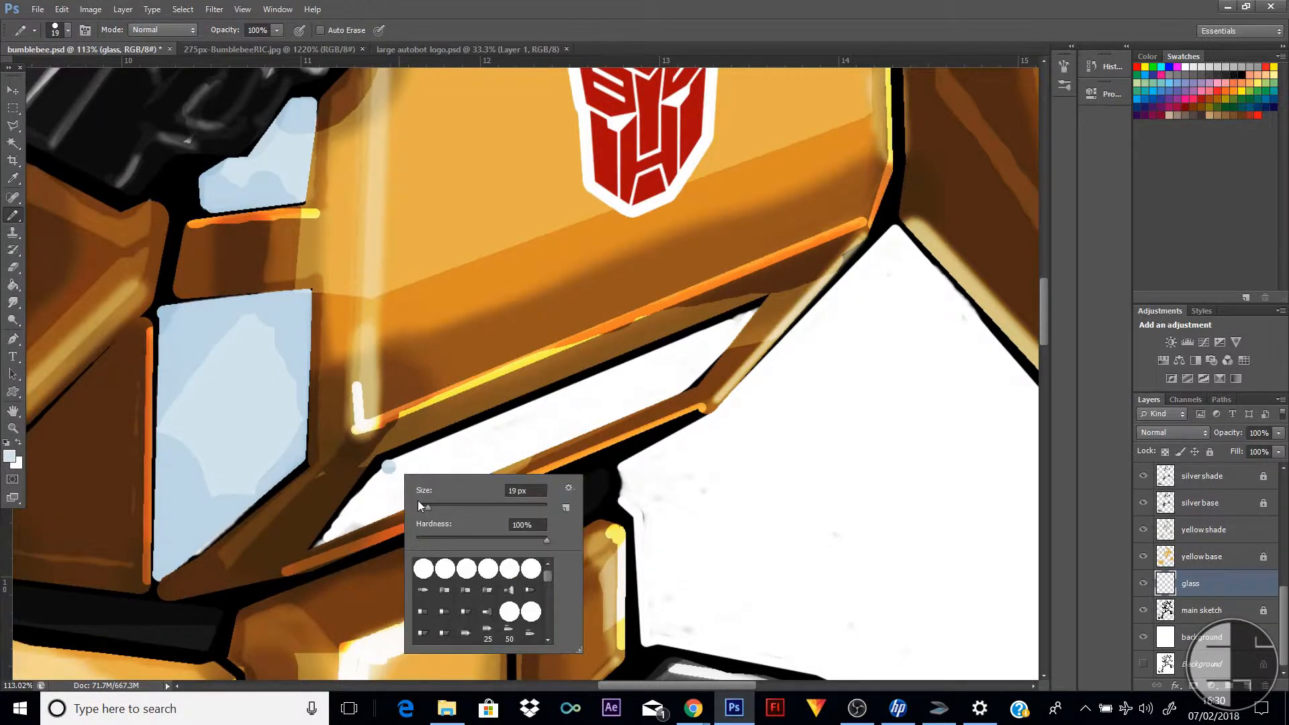
left_click(419, 507)
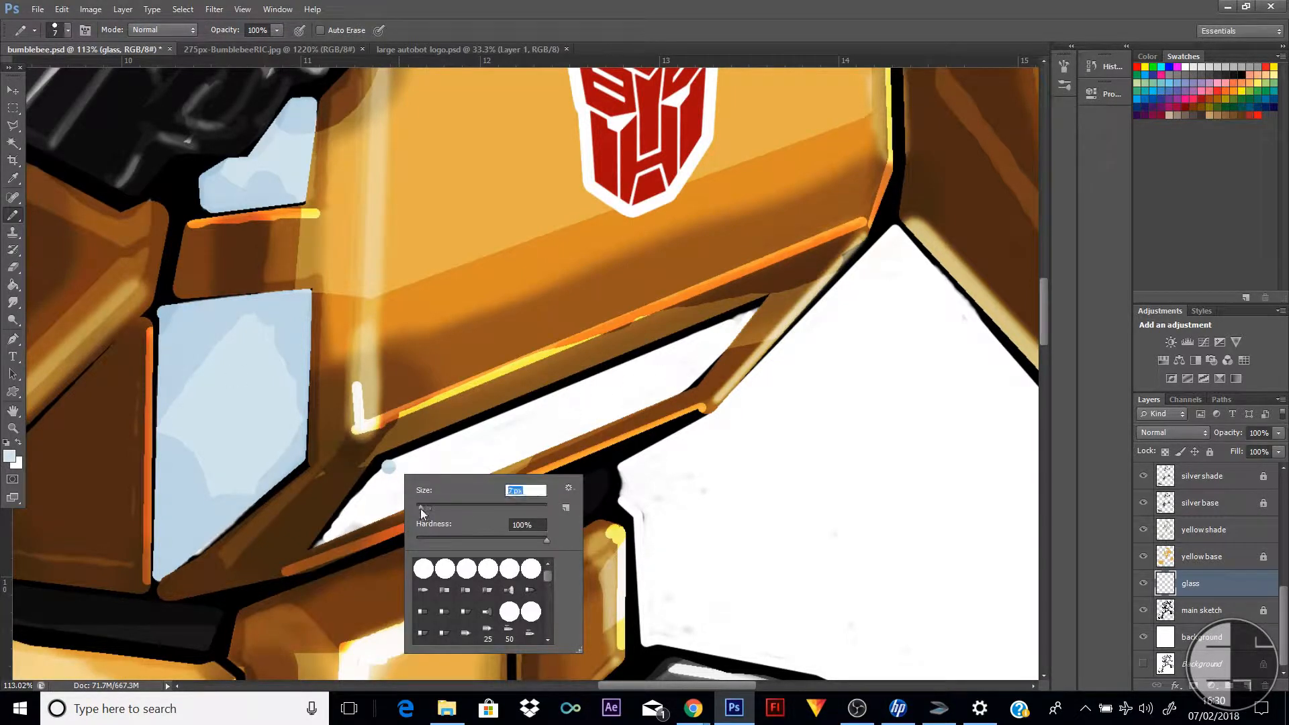
left_click(316, 543)
left_click(384, 462, "shift")
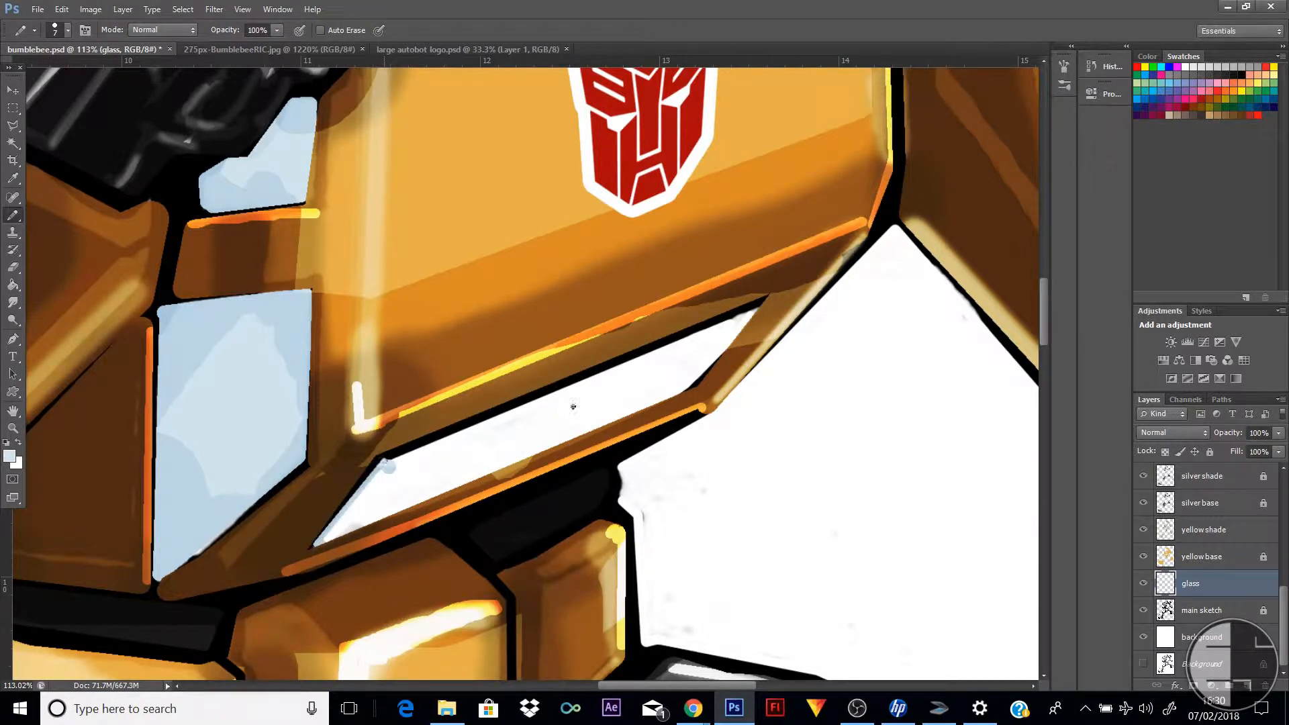
left_click(758, 307, "shift")
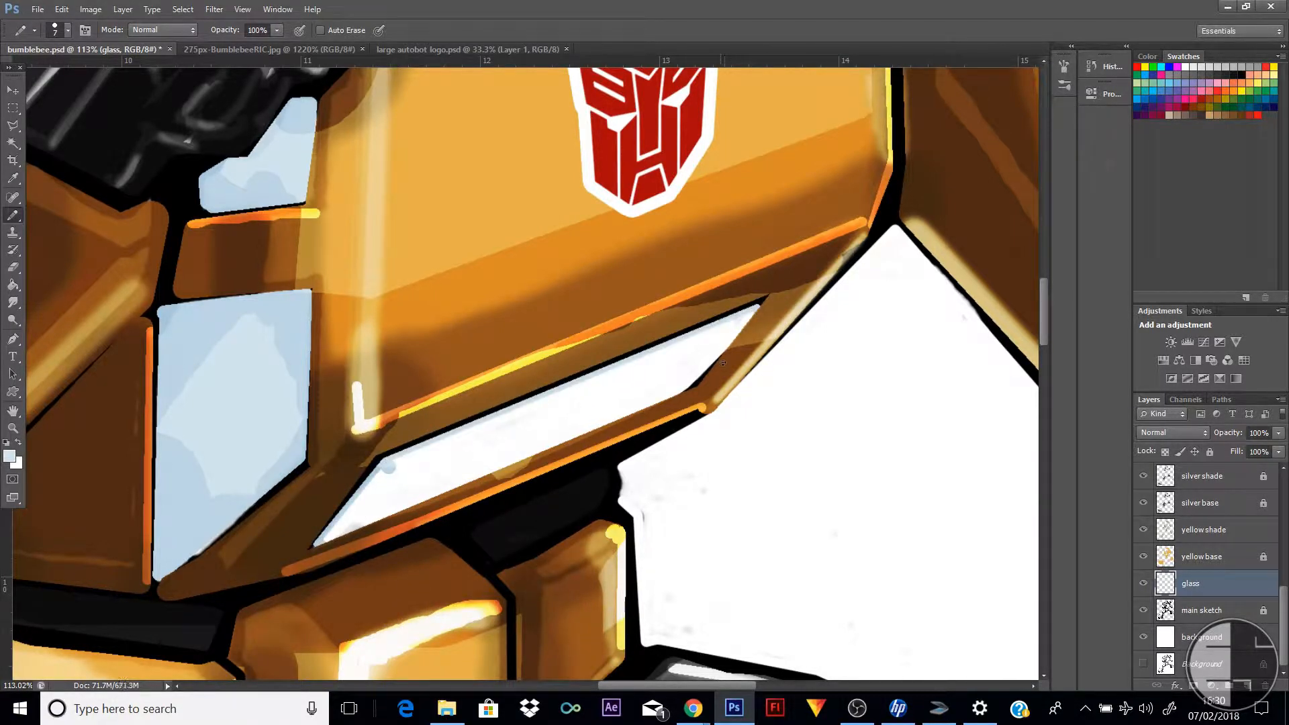
left_click(697, 385, "shift")
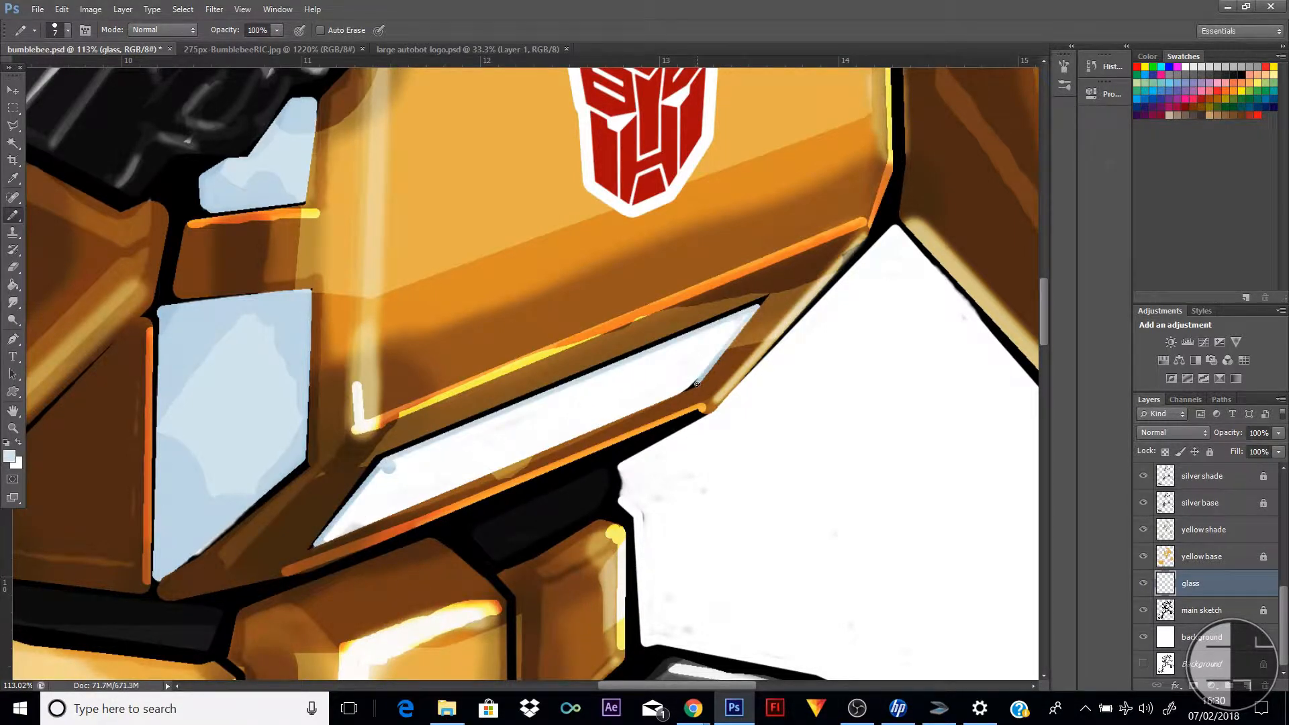
left_click(316, 544, "shift")
left_click(13, 285)
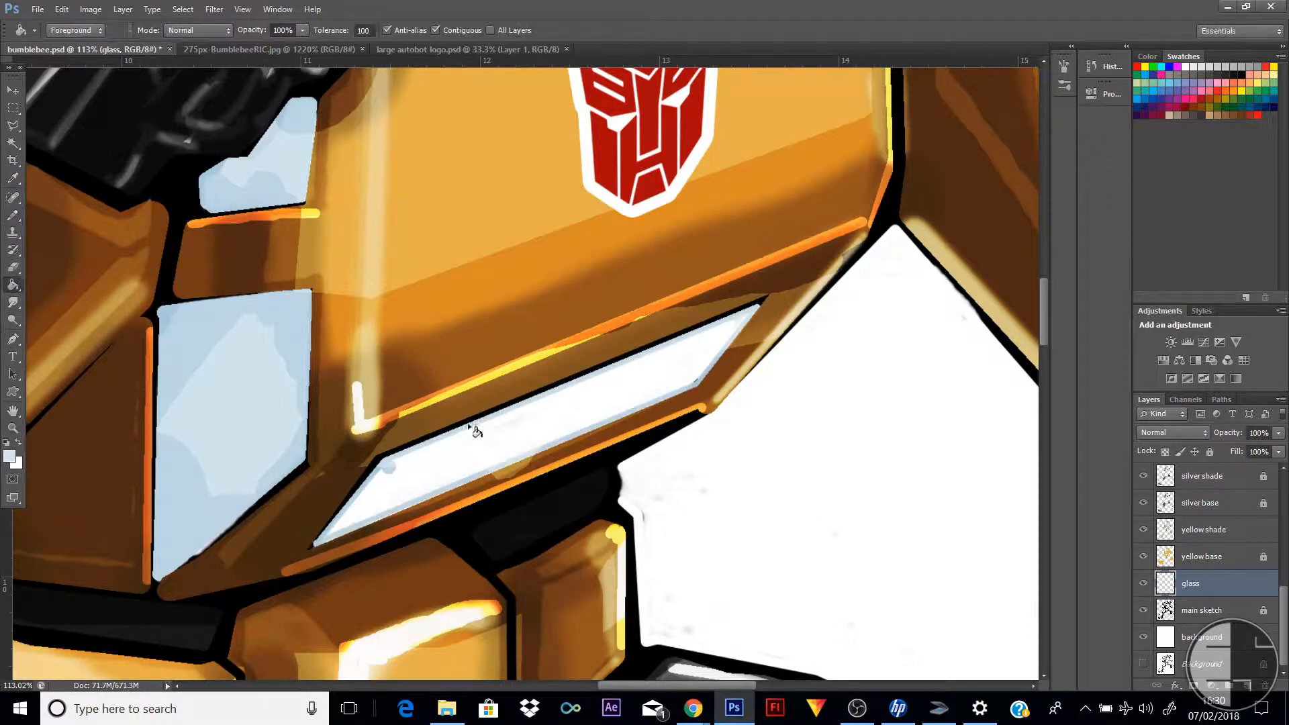
left_click(545, 421)
Paint the glass of the round headlight on the large front foot pale blue with a 16 px pencil
left_click(13, 428)
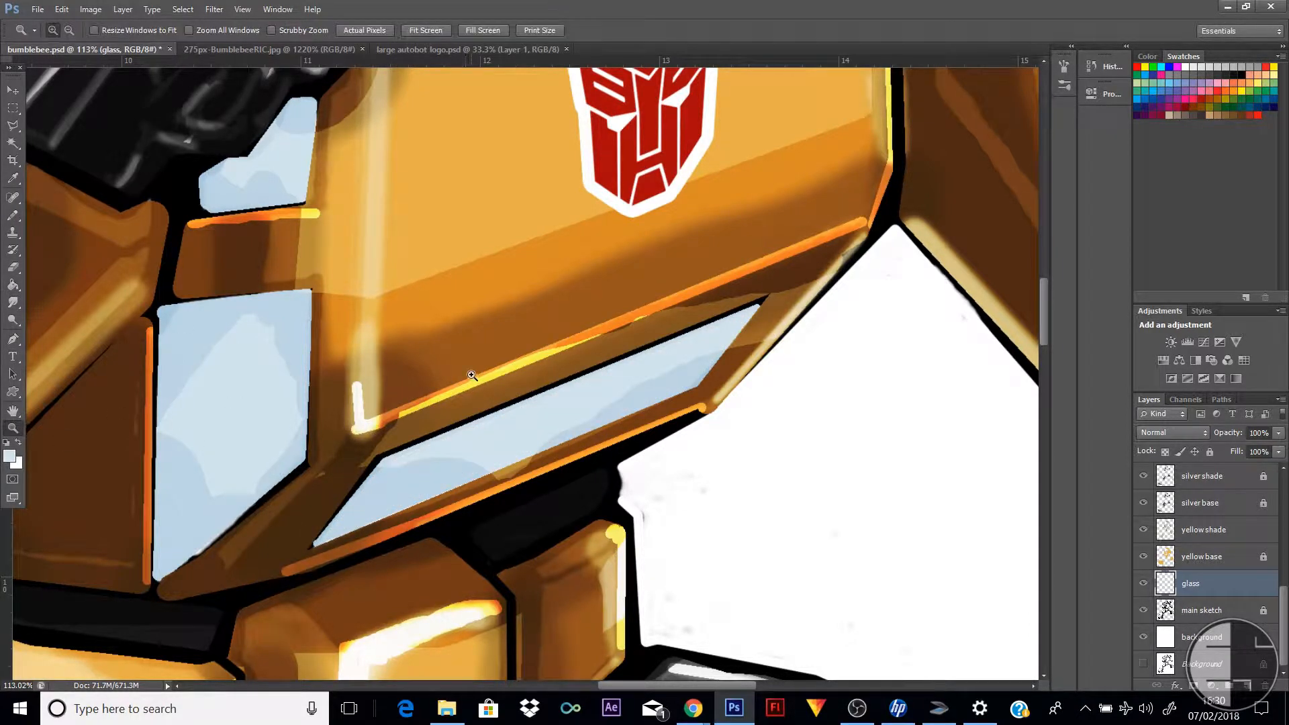
left_click(470, 376, "alt")
left_click(472, 376, "alt")
left_click(472, 377, "alt")
left_click(472, 376, "alt")
left_click(472, 376, "alt")
left_click(473, 377, "alt")
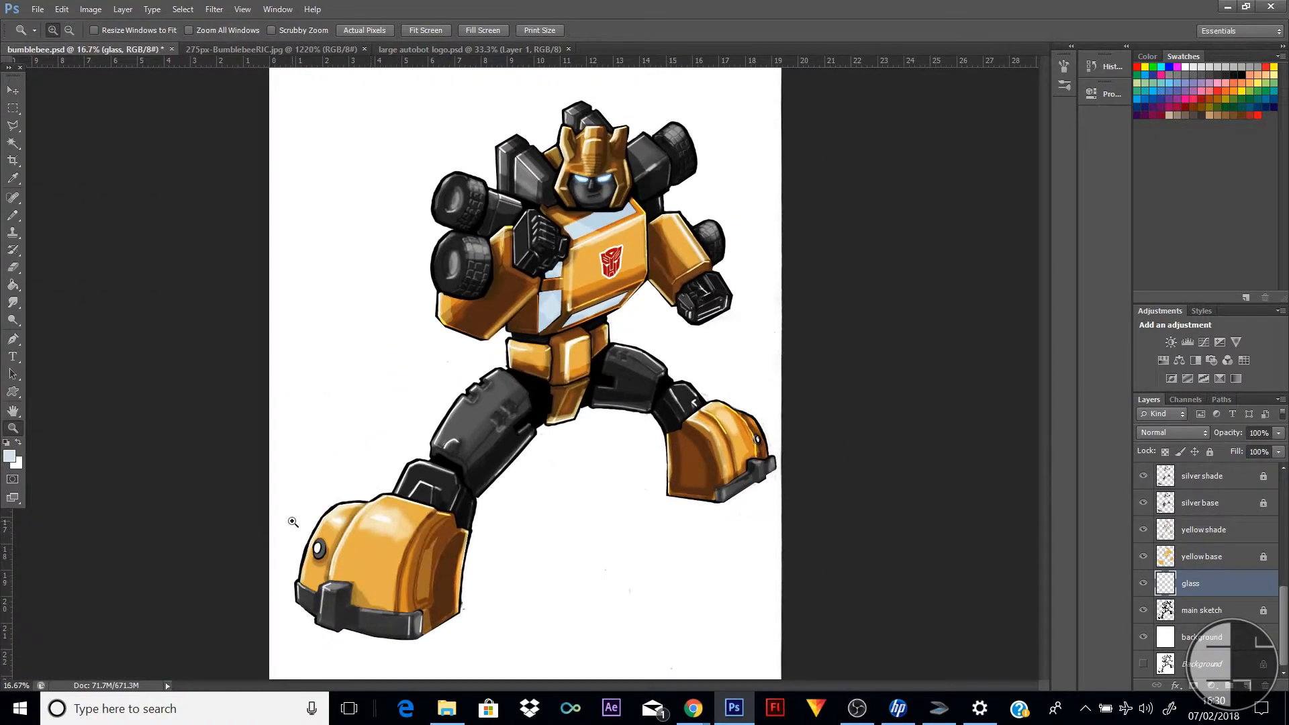
left_click_drag(293, 522, 436, 611)
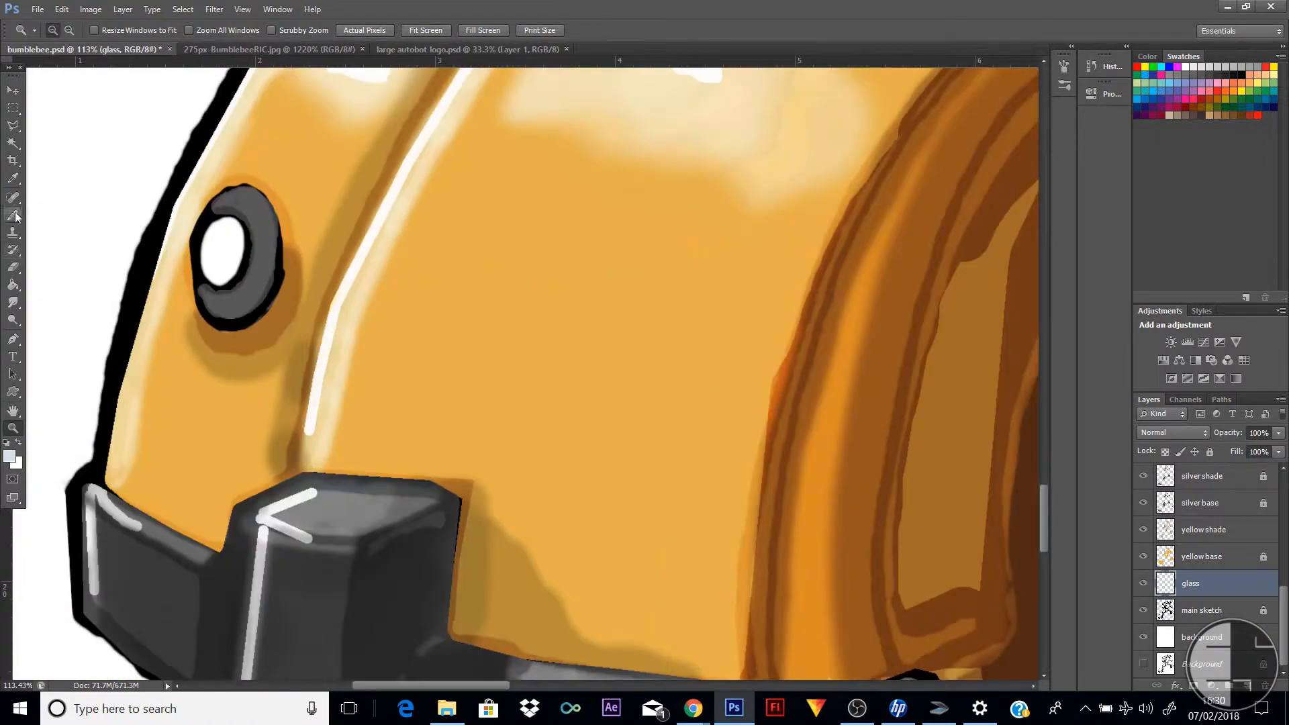
left_click(14, 215)
right_click(226, 234)
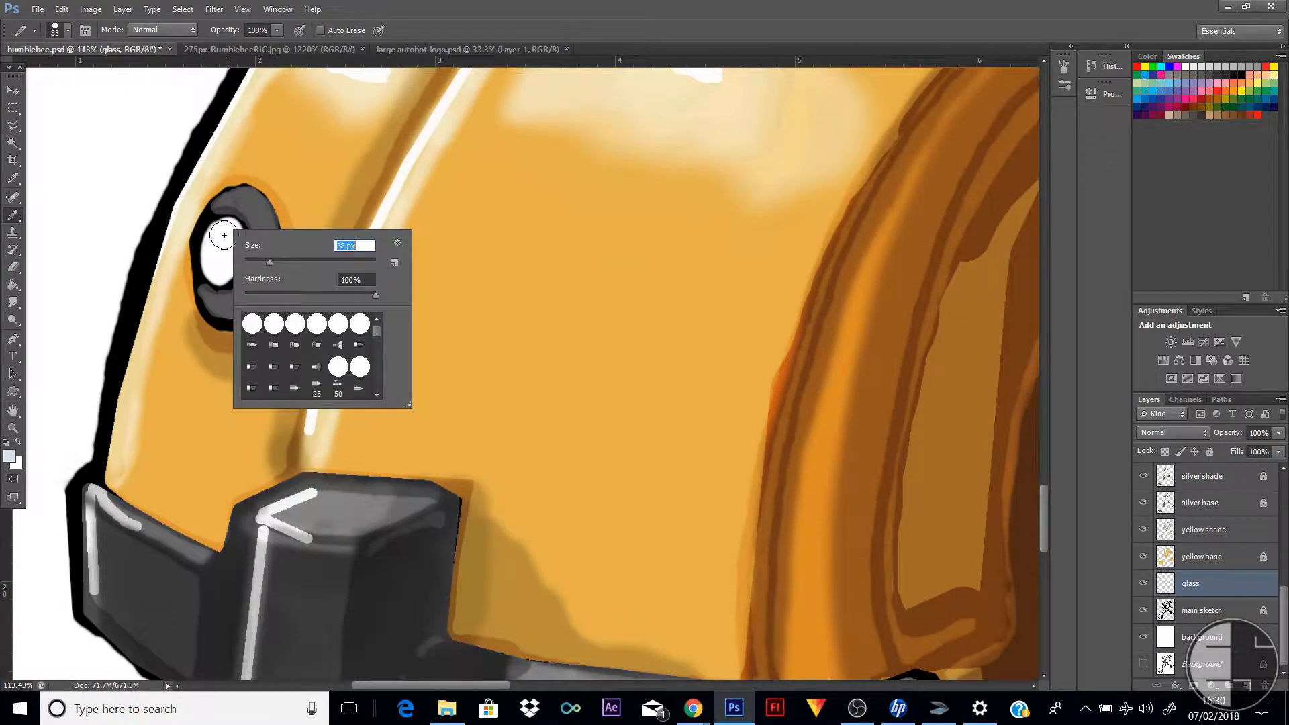
type("16")
key("Return")
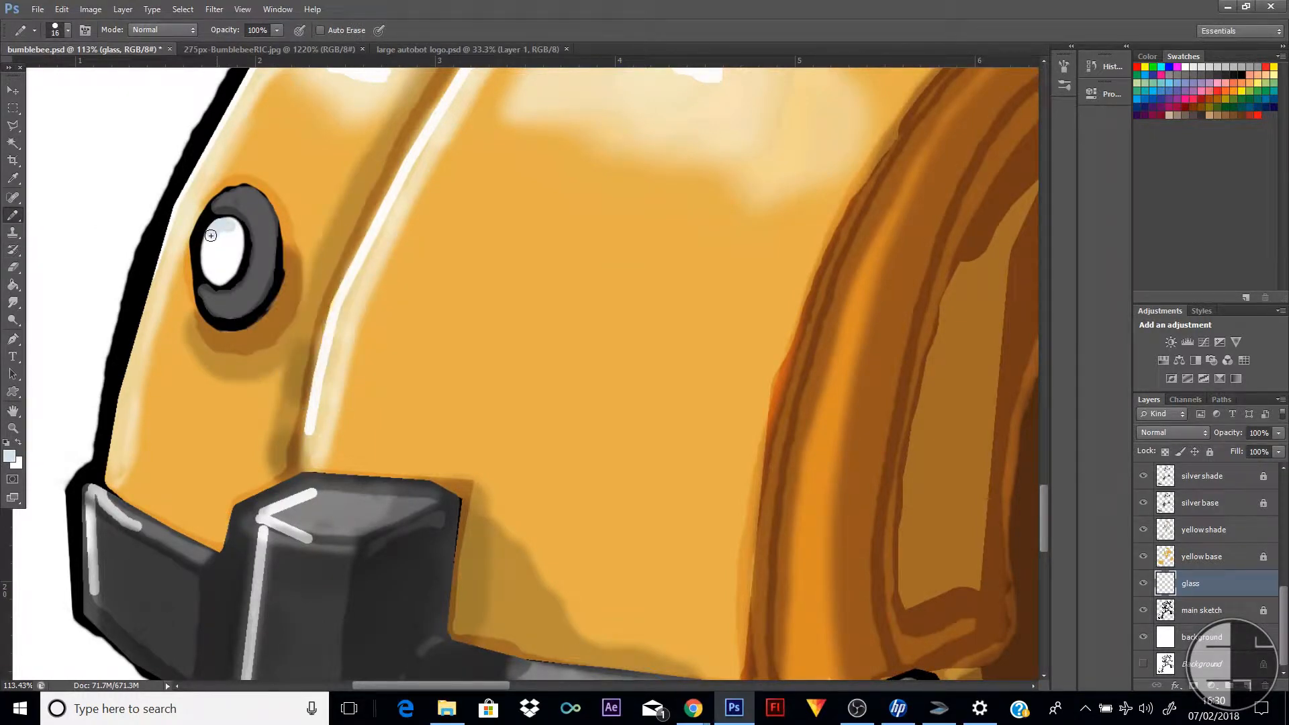
mouse_move(211, 235)
left_mouse_down()
mouse_move(203, 262)
mouse_move(216, 276)
mouse_move(235, 240)
mouse_move(222, 225)
mouse_move(229, 242)
left_mouse_up()
Paint the small headlight glass on the rear foot pale blue with the 16 px pencil and undo the last stroke
left_click_drag(489, 686, 776, 671)
scroll(571, 464, "up", 2)
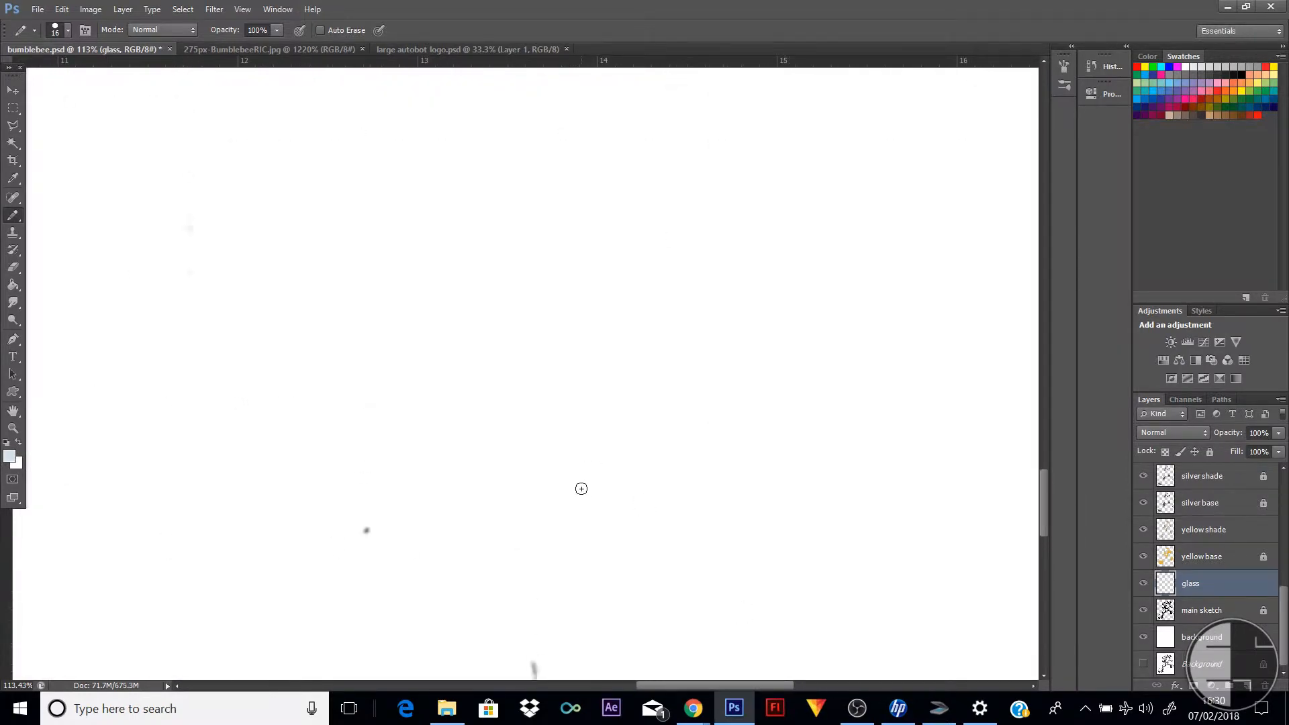
scroll(584, 495, "up", 5)
left_click_drag(675, 686, 793, 679)
scroll(893, 243, "up", 4)
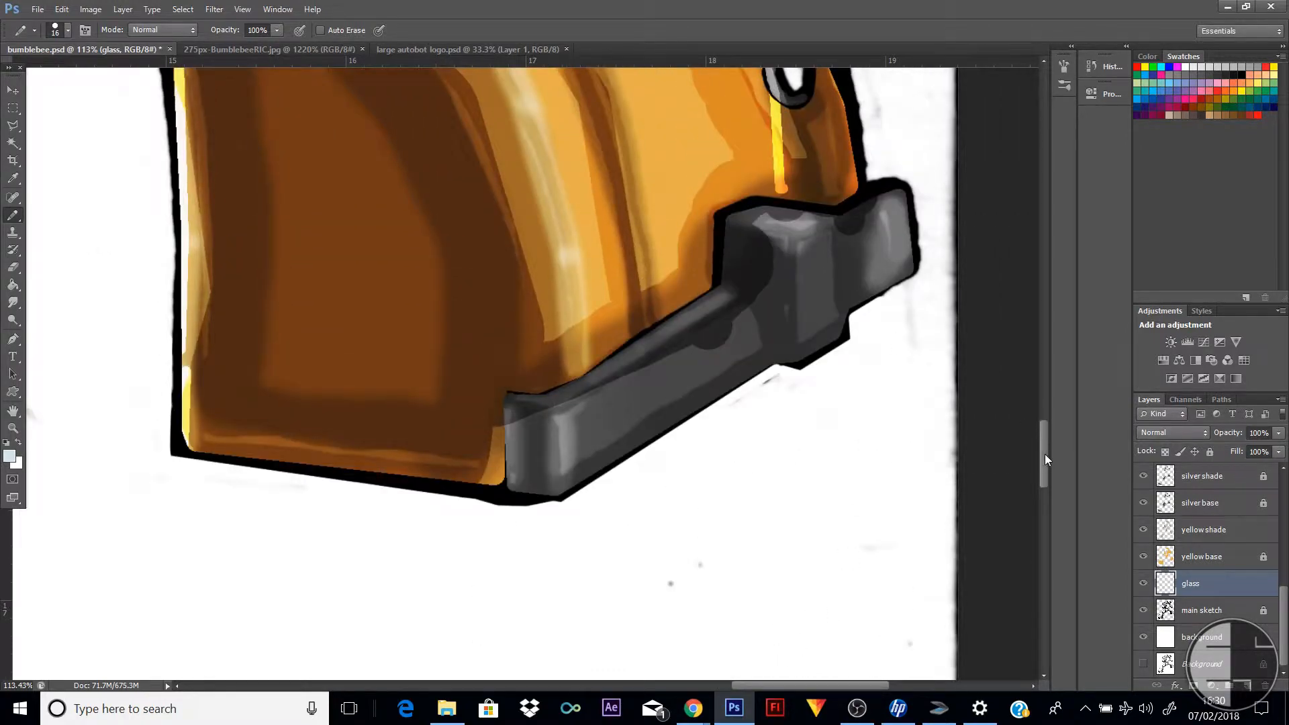
left_click_drag(1045, 454, 1047, 414)
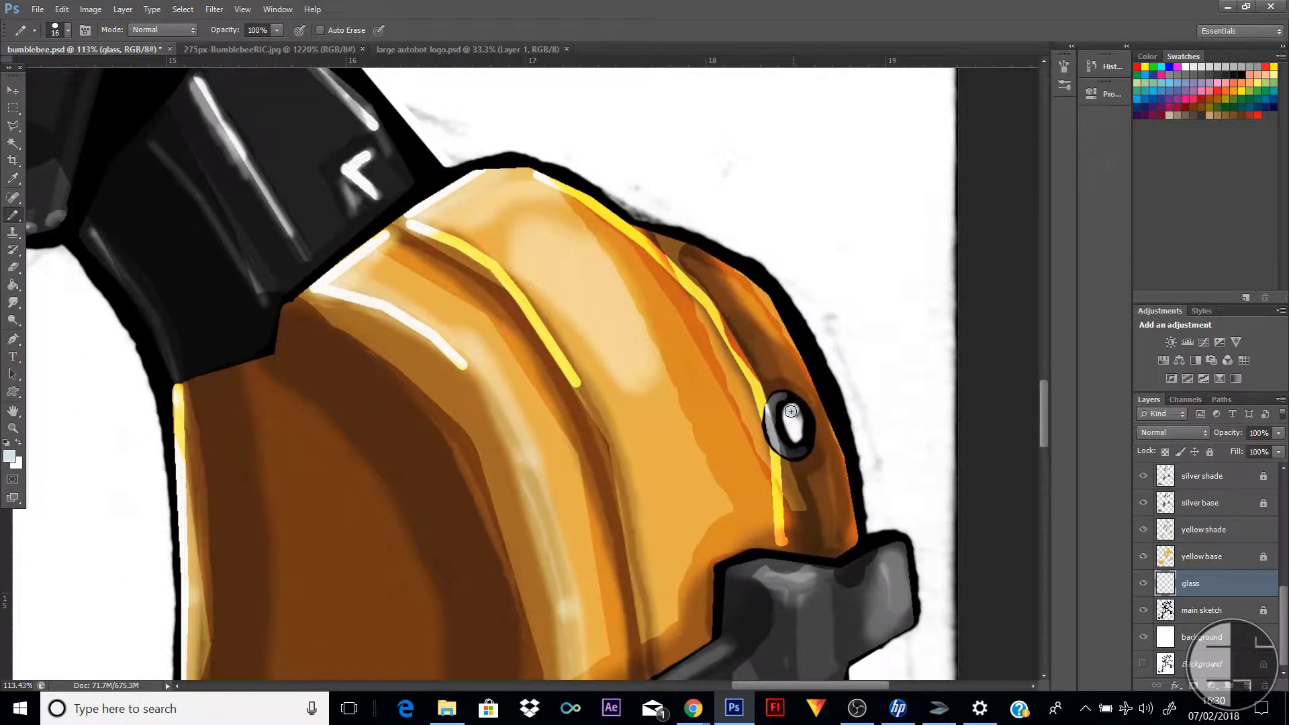
left_click_drag(791, 412, 800, 434)
left_click(61, 10)
left_click(87, 21)
Lock the glass layer completely
left_click(13, 428)
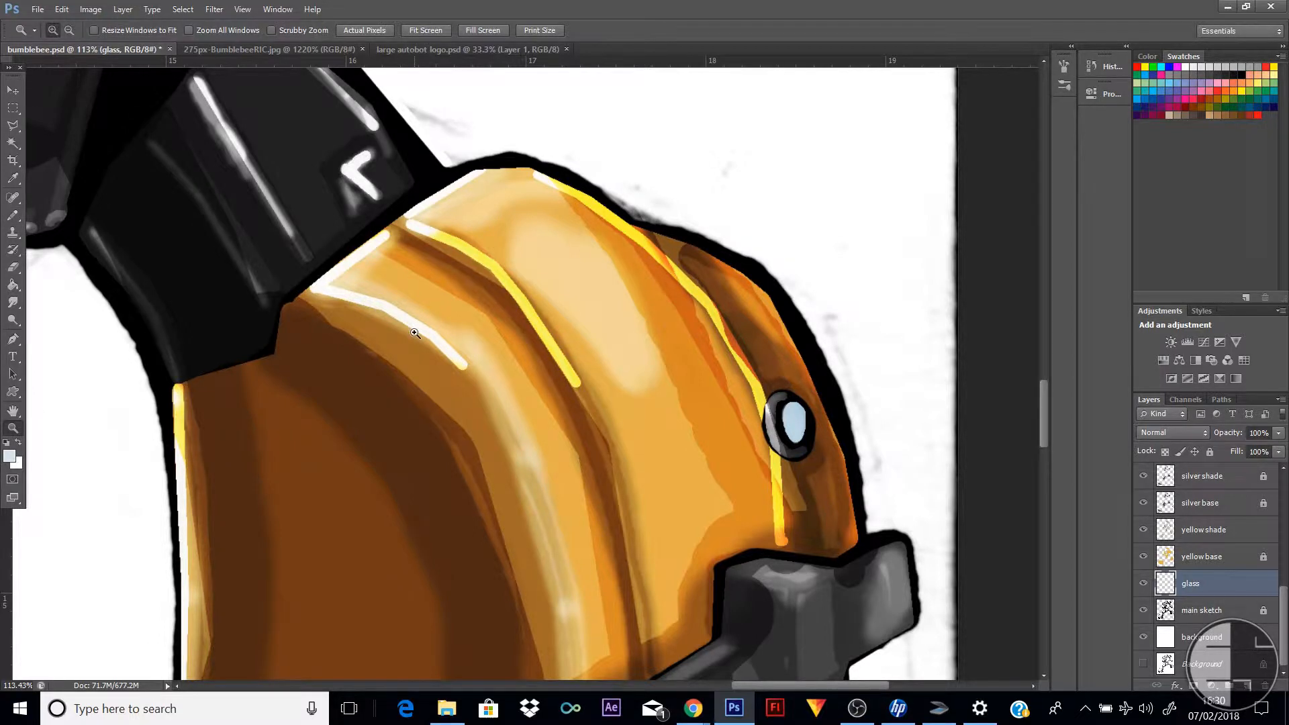
left_click(415, 333, "alt")
left_click(414, 333, "alt")
left_click(414, 332, "alt")
left_click(414, 332, "alt")
left_click(415, 333, "alt")
left_click(414, 333, "alt")
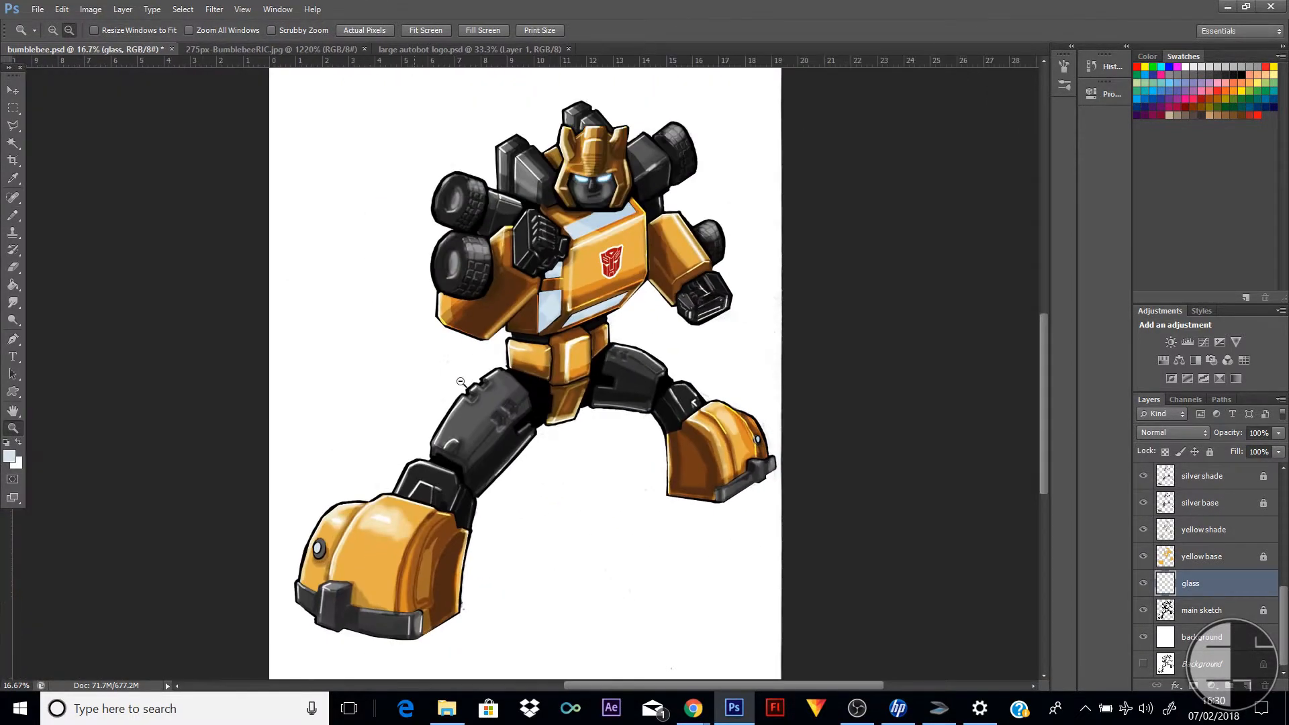
left_click(13, 90)
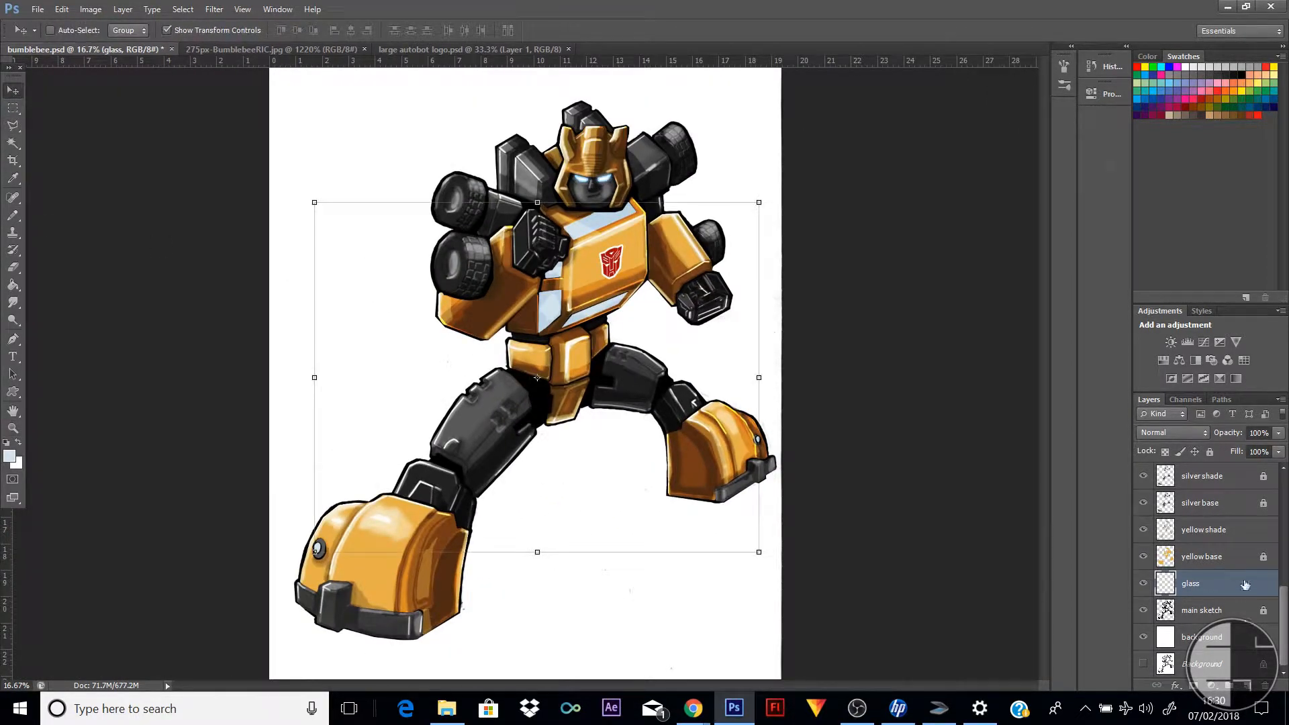
left_click(1211, 452)
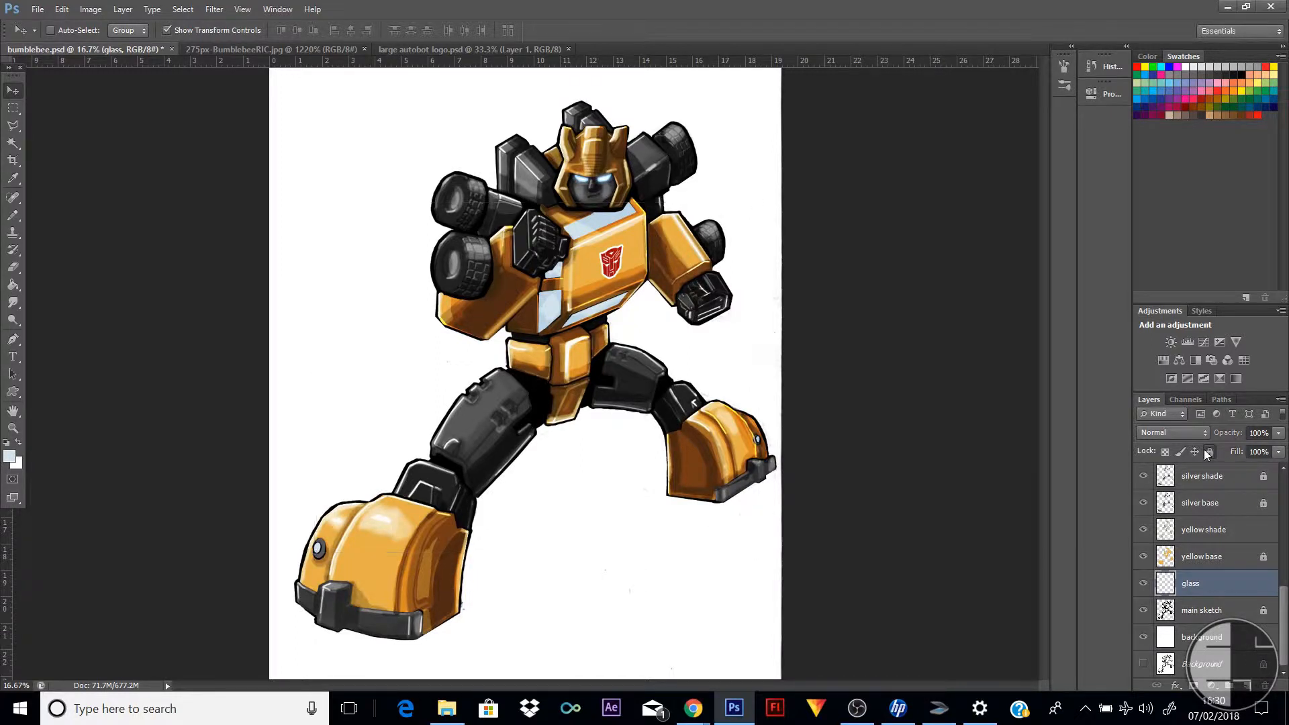
Add a new layer above the glass layer and name it "glass shade"
left_click(1247, 686)
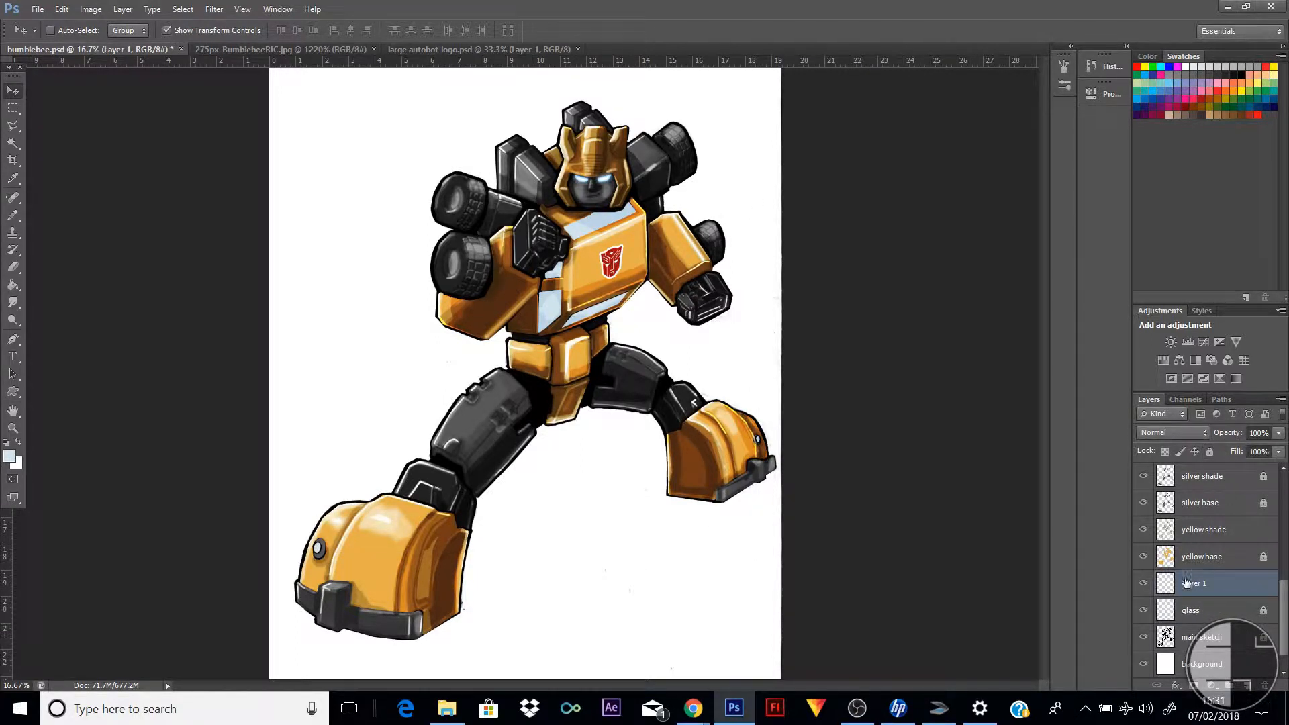
double_click(1209, 586)
type("glass shade")
key("Return")
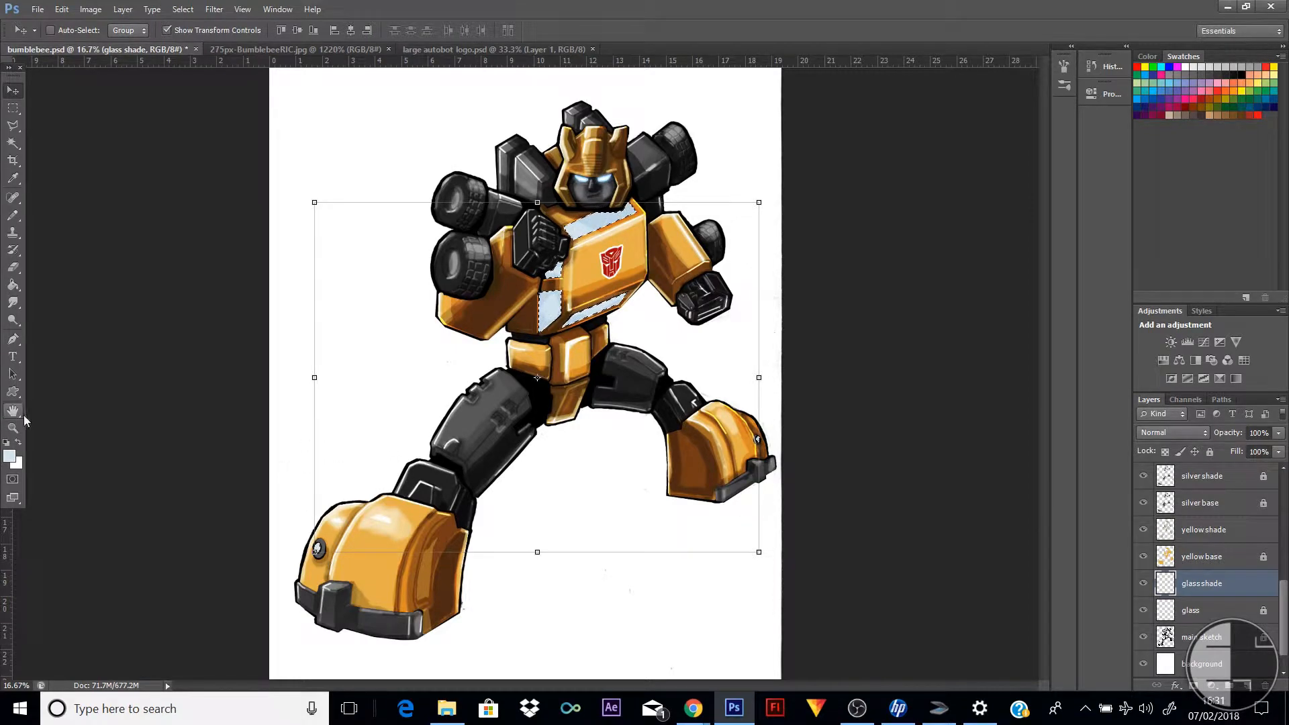
Change the foreground colour to a dark, muted blue-grey for shading the glass
key("i")
left_click(11, 459)
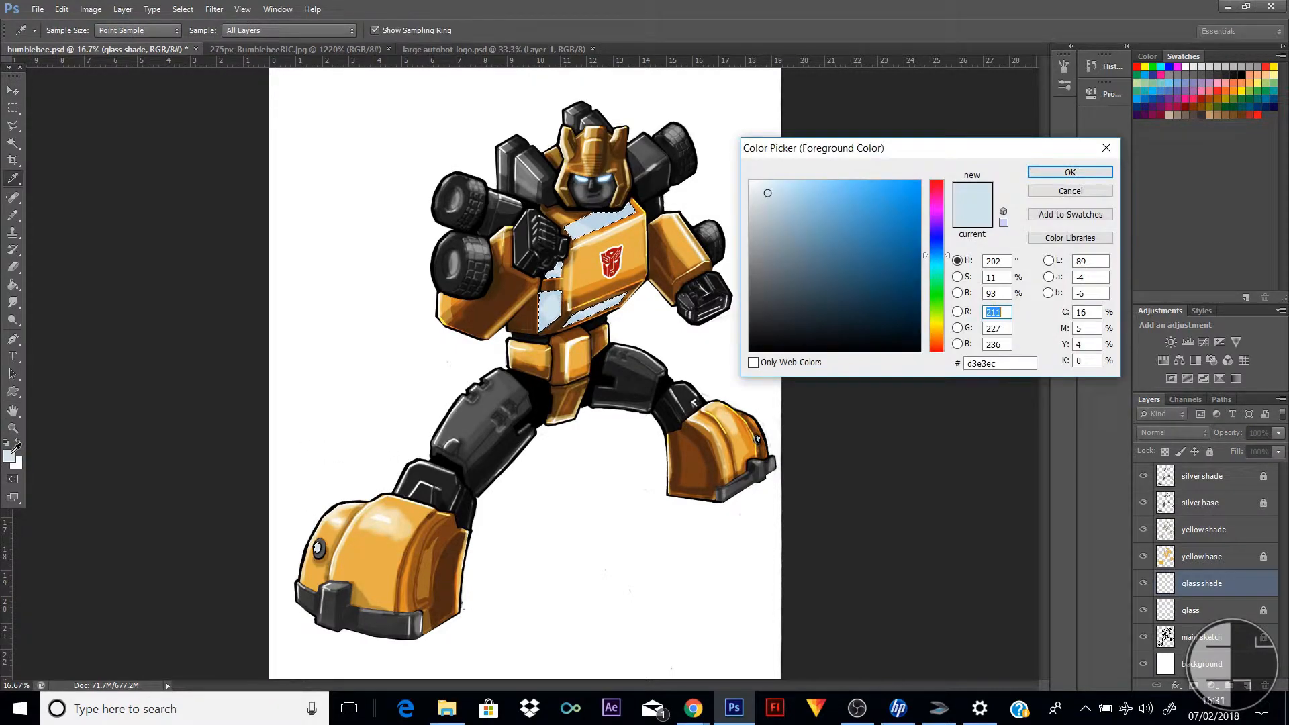
left_click(816, 216)
mouse_move(817, 216)
left_mouse_down()
mouse_move(758, 278)
mouse_move(768, 276)
left_mouse_up()
left_click(1064, 176)
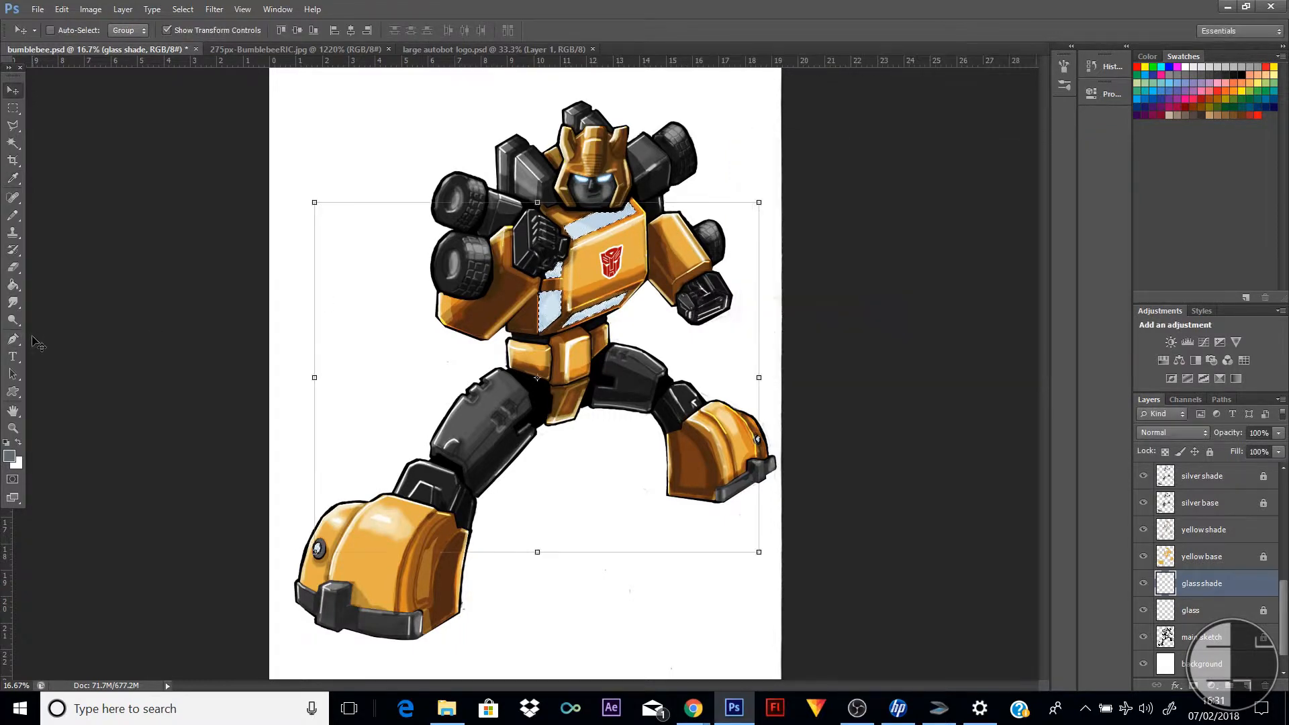
Paint blue-grey shade streaks across the chest windows with a 66 px pencil, lower the glass shade layer's opacity to 51%, and deselect
left_click(13, 219)
right_click(560, 192)
mouse_move(586, 221)
left_mouse_down()
mouse_move(577, 212)
mouse_move(626, 222)
mouse_move(553, 273)
mouse_move(571, 291)
mouse_move(510, 322)
mouse_move(571, 290)
mouse_move(518, 327)
left_mouse_up()
left_click(546, 208)
mouse_move(606, 300)
left_mouse_down()
mouse_move(573, 318)
mouse_move(610, 303)
left_mouse_up()
mouse_move(569, 264)
left_mouse_down()
mouse_move(543, 275)
mouse_move(558, 266)
left_mouse_up()
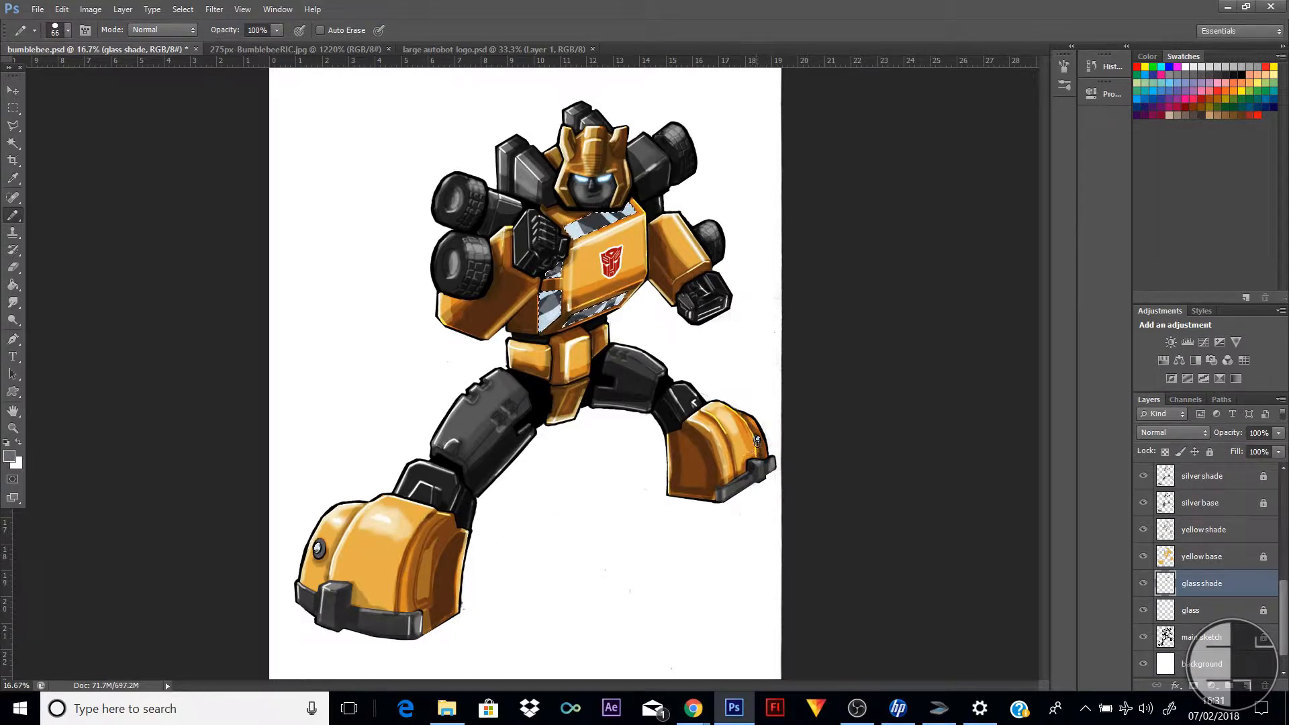
left_click_drag(1283, 433, 1247, 445)
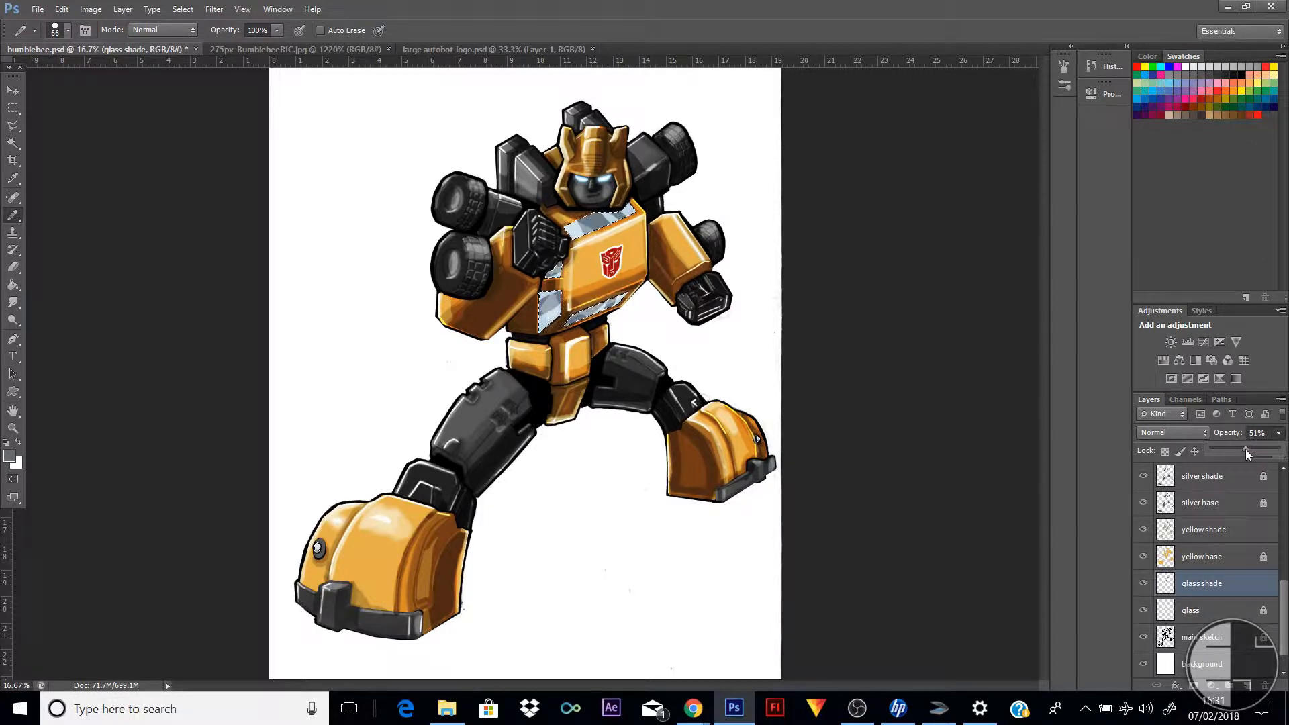
left_click(12, 109)
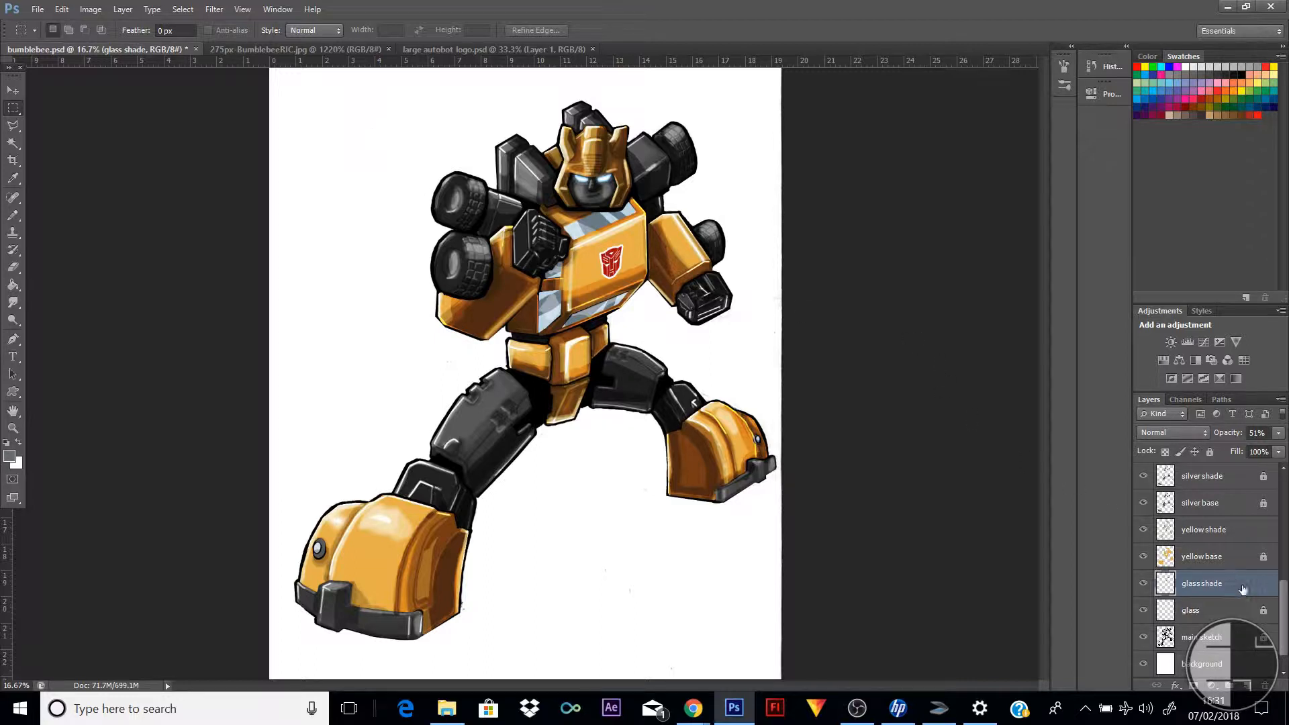
Load the glass areas as a selection, paint white reflection streaks on the windows with a 25 px pencil, and deselect
left_click(1164, 615, "ctrl")
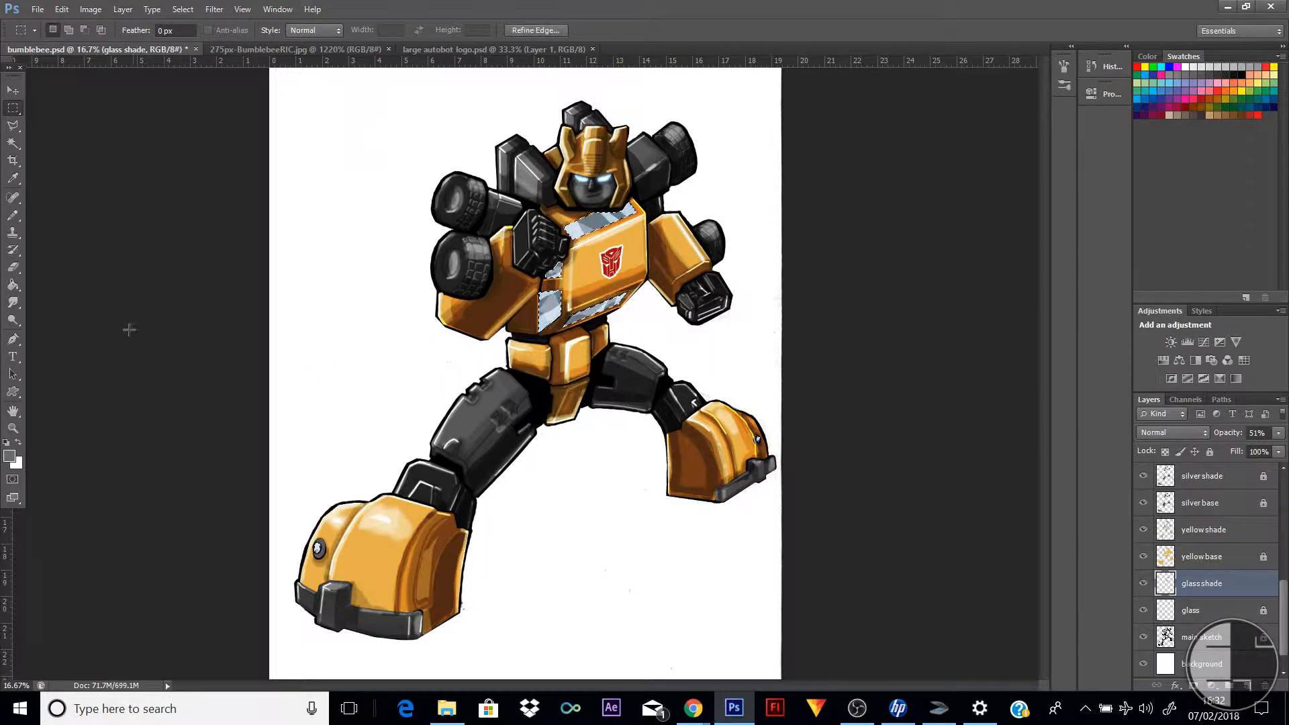
left_click(19, 443)
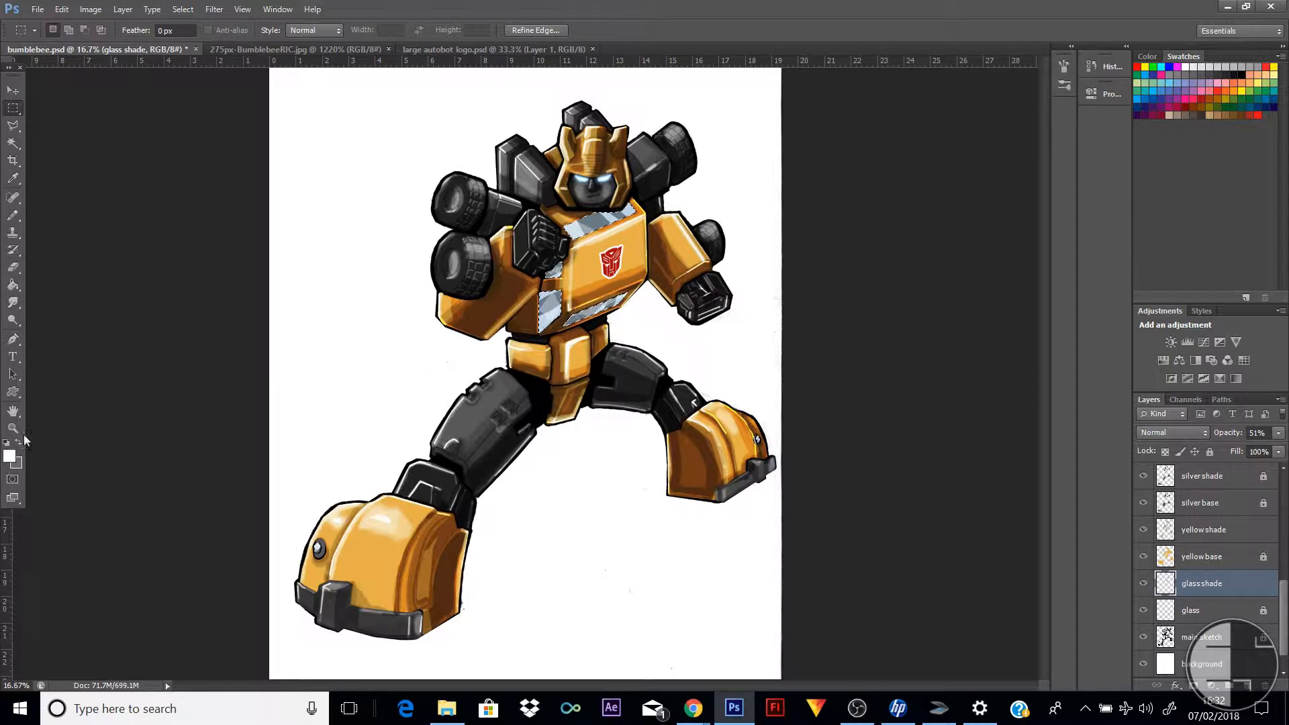
left_click(13, 216)
right_click(557, 274)
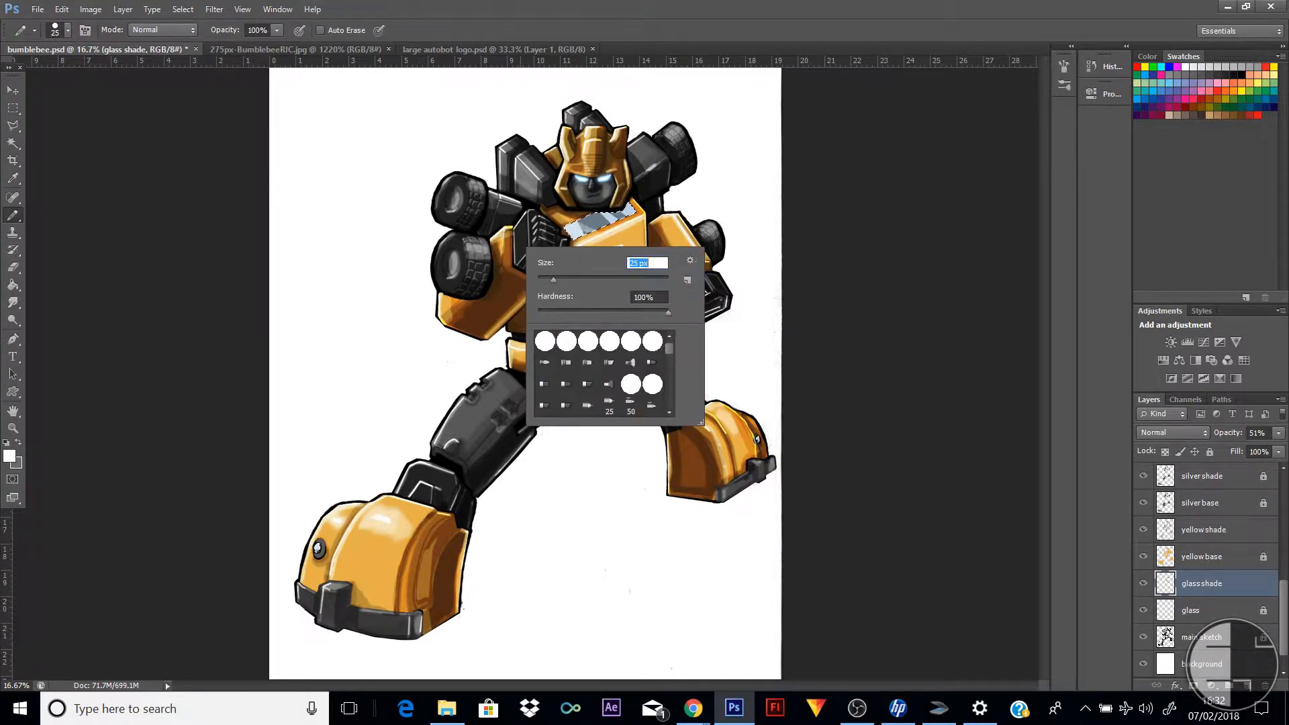
key("Return")
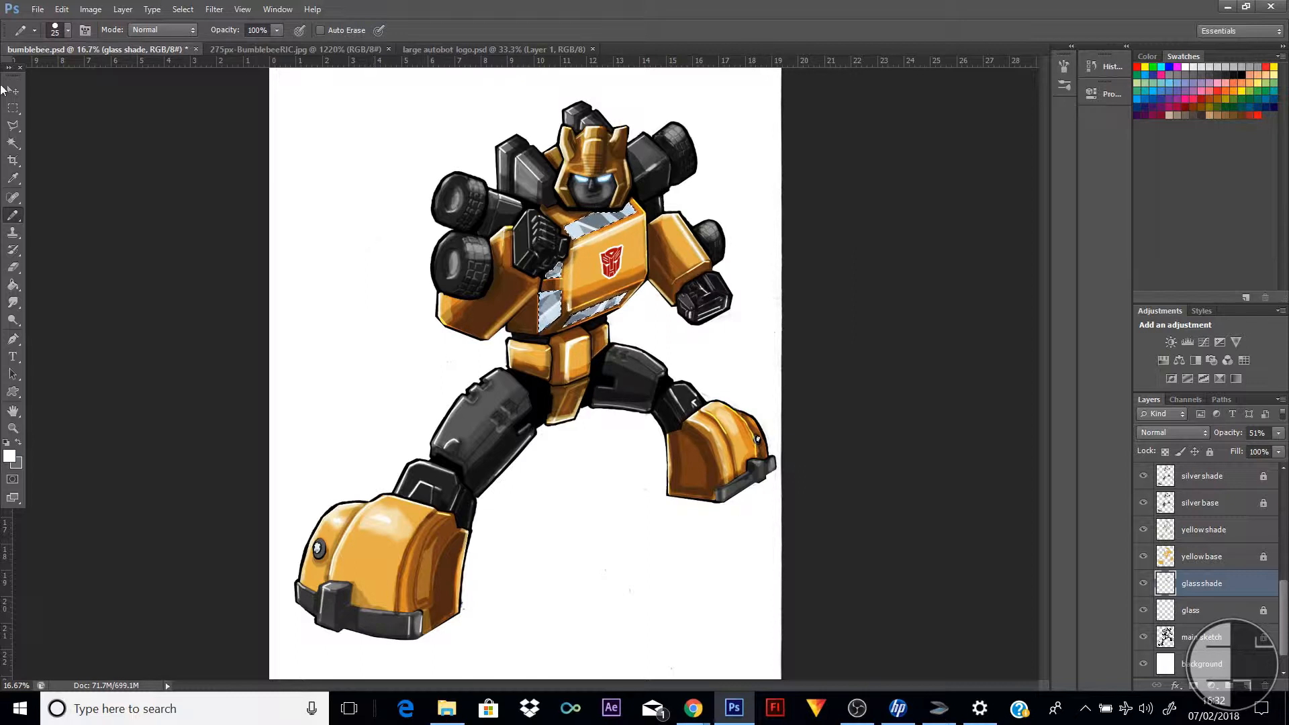
left_click(12, 107)
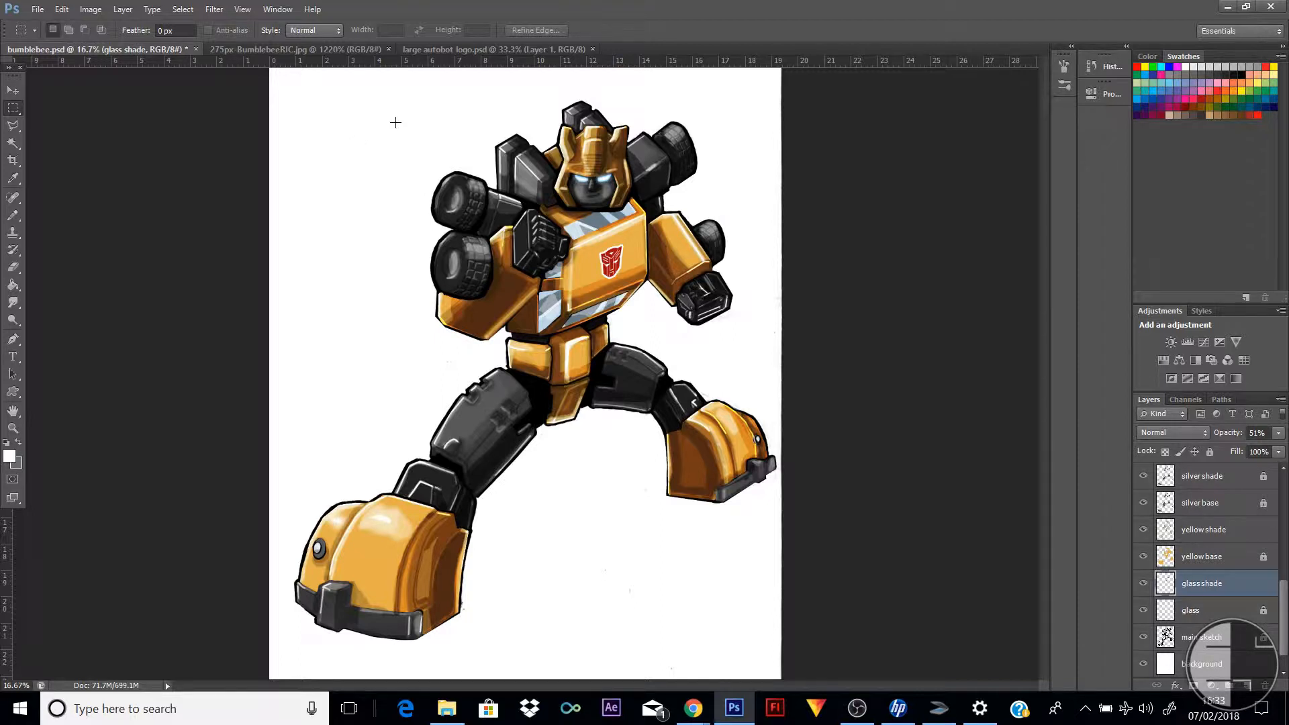
Create a new white document 50 cm wide and 80 cm high, and close it again
left_click(36, 12)
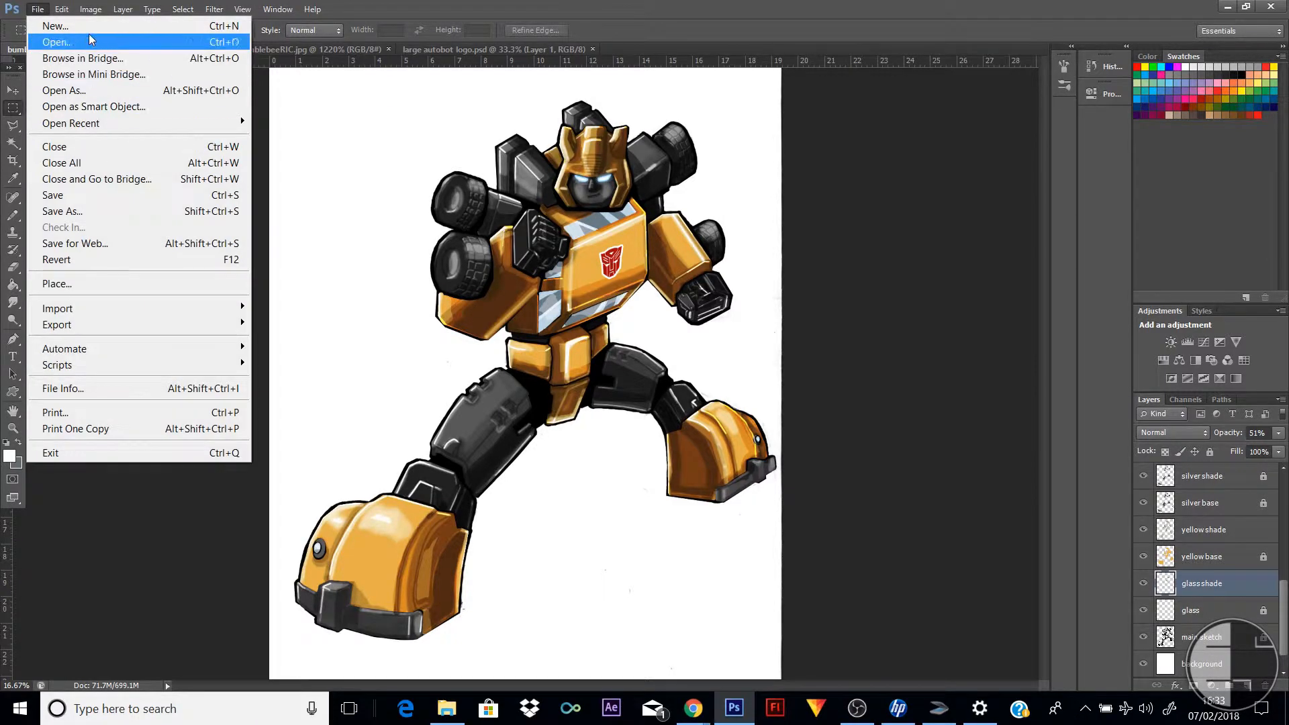
left_click(57, 27)
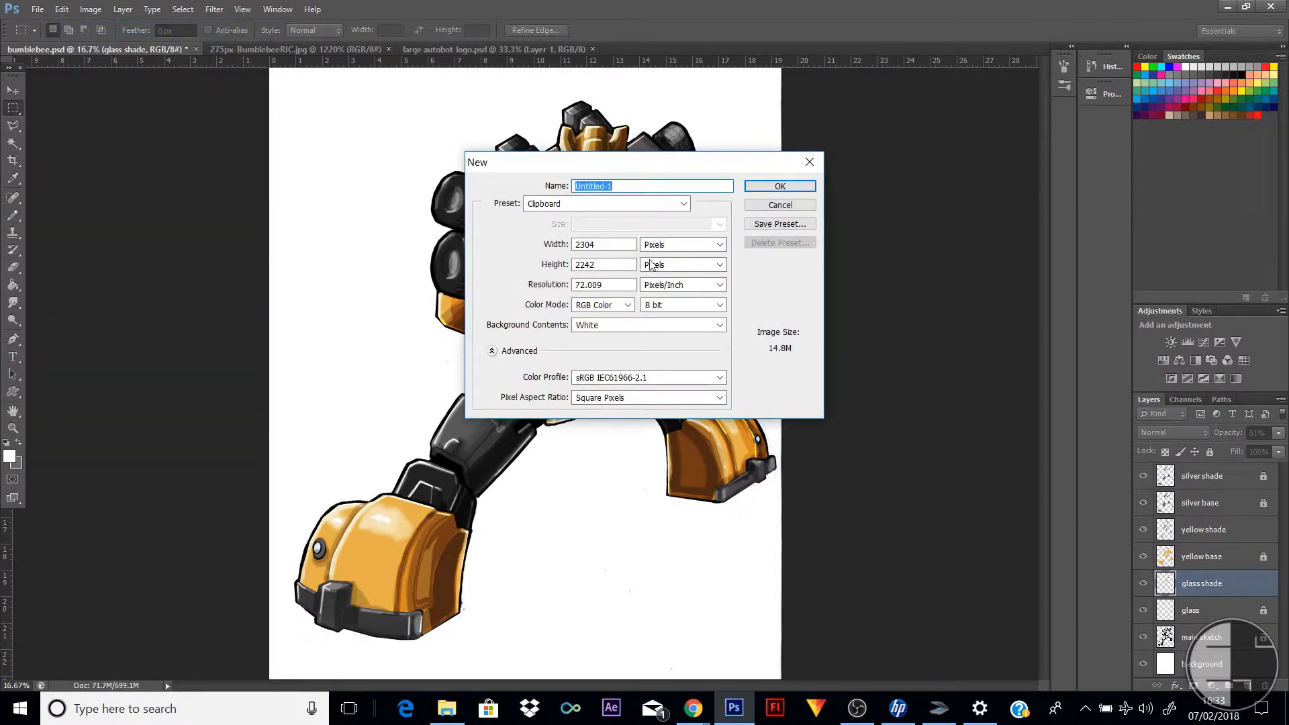
left_click(675, 250)
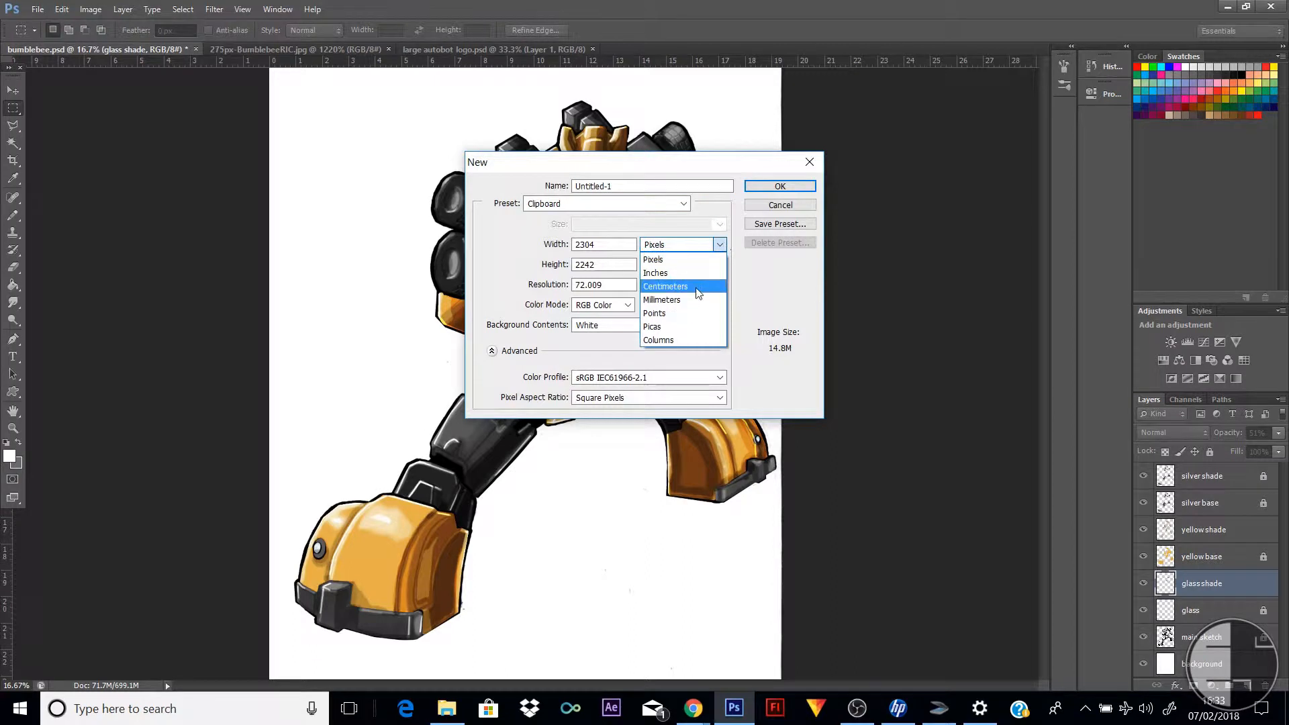
left_click(698, 285)
left_click(617, 246)
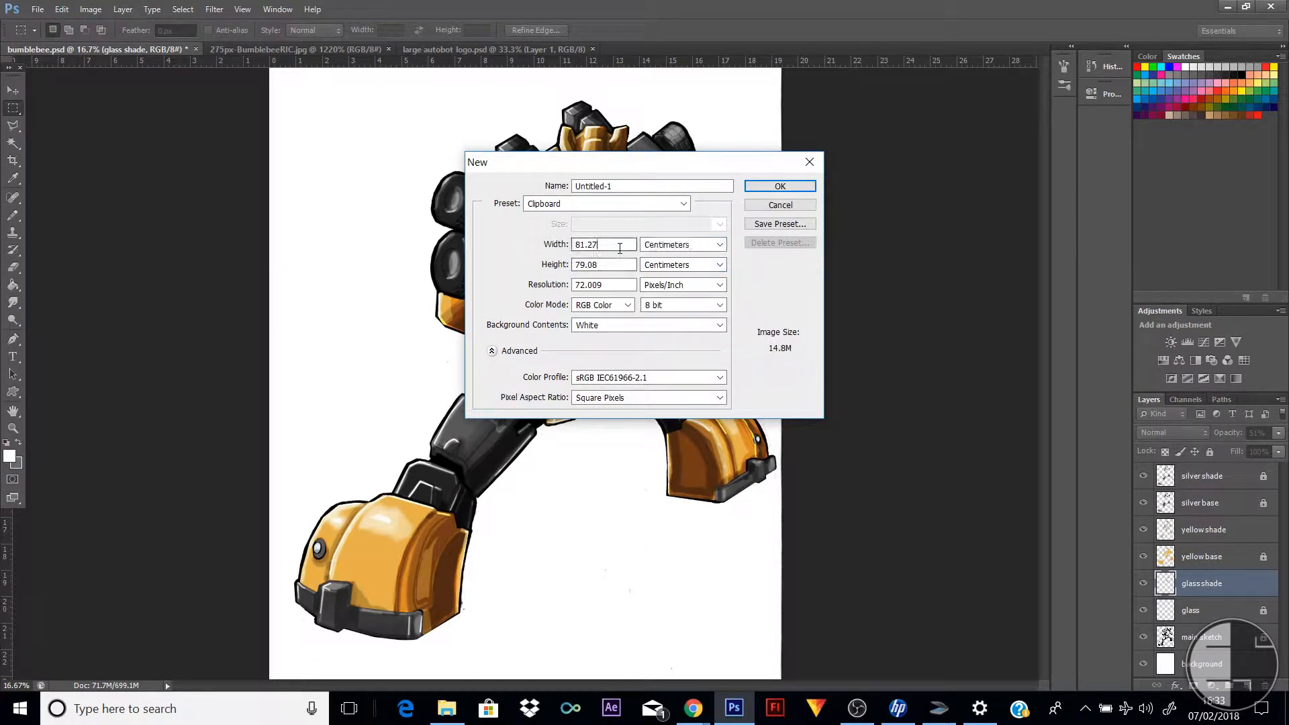
left_click_drag(617, 245, 500, 241)
type("50")
key("Tab")
key("Tab")
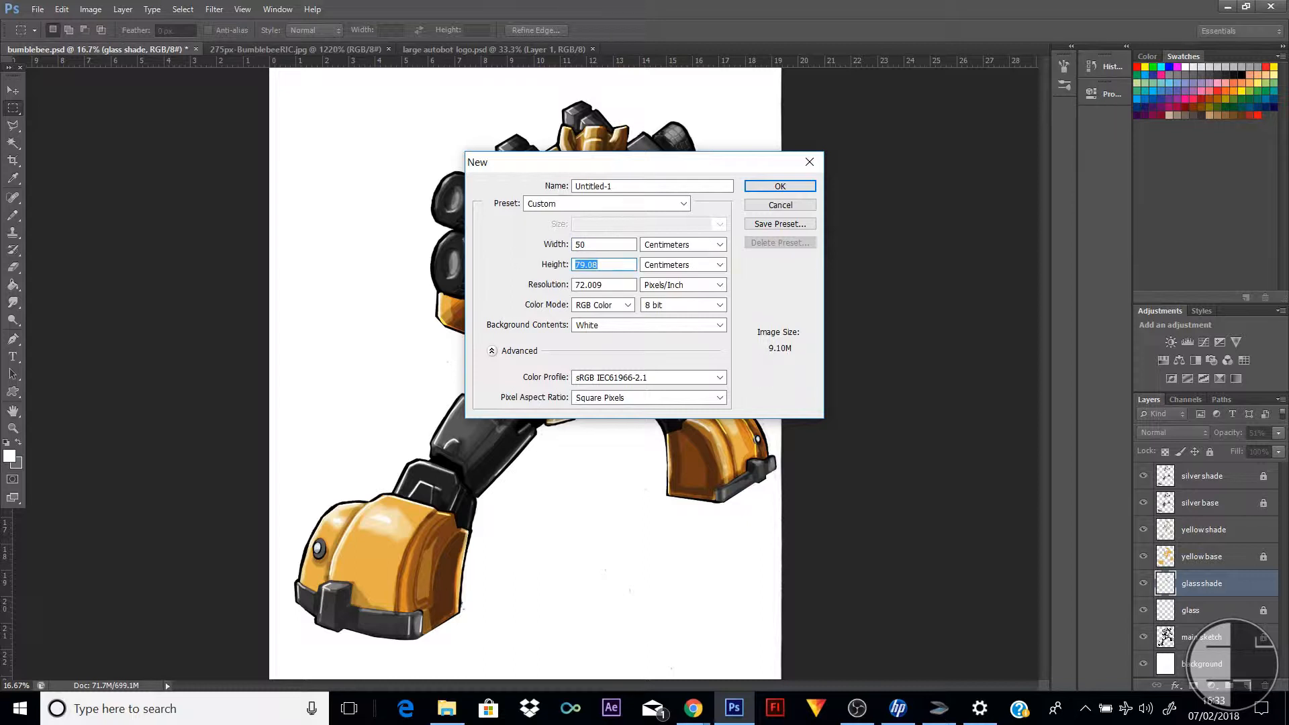
type("75")
key("BackSpace")
key("BackSpace")
type("80")
key("Return")
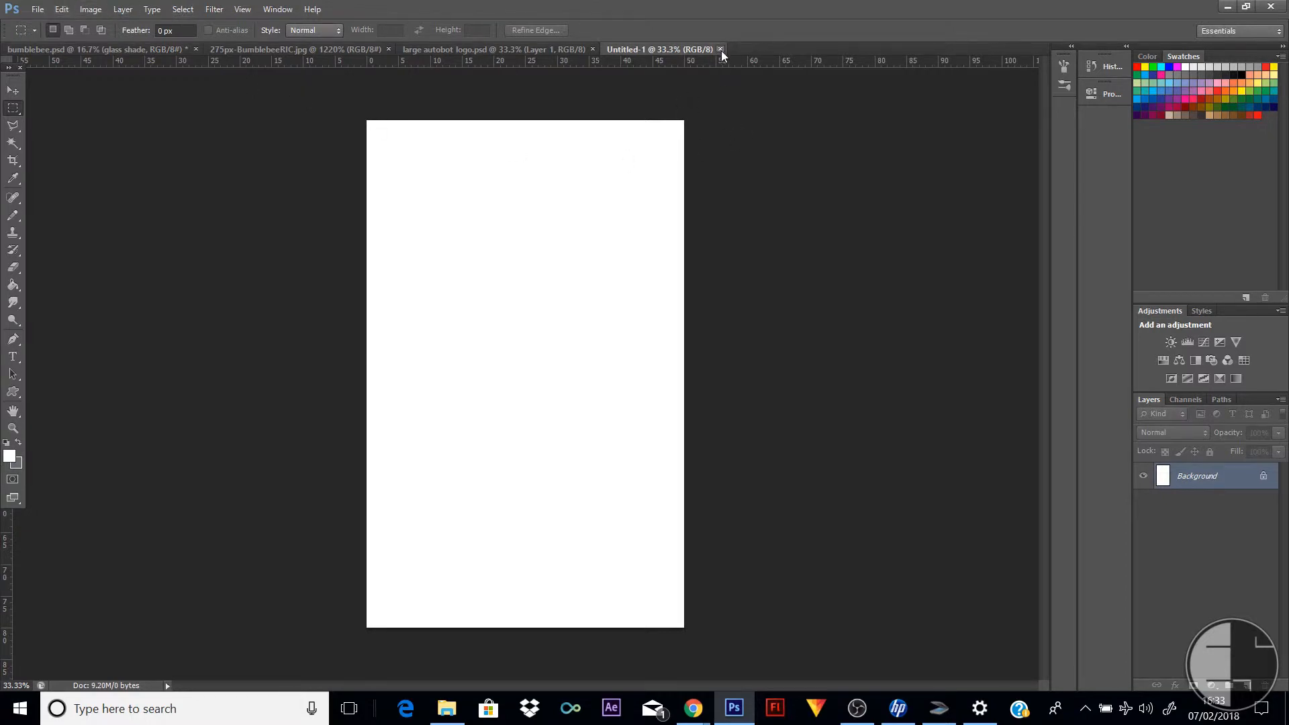
key("ctrl+w")
Create a new white document 50 cm wide and 70 cm high
left_click(37, 9)
left_click(48, 22)
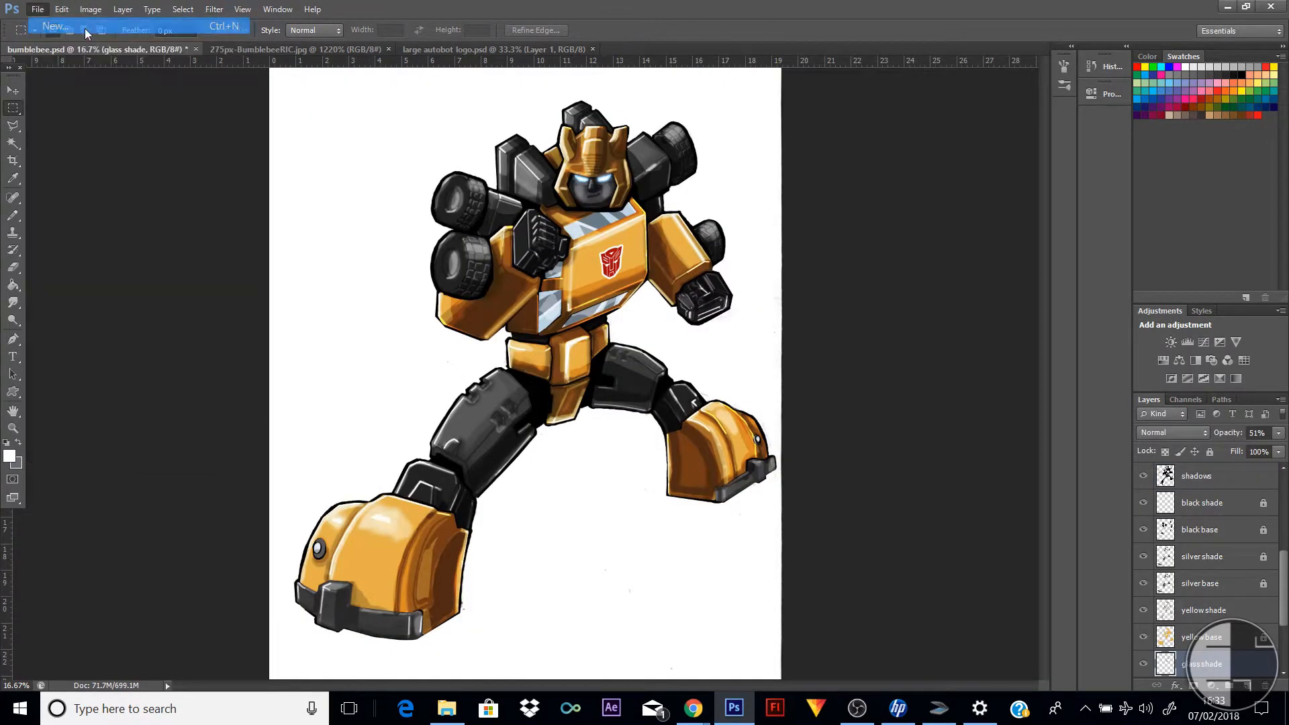
left_click(719, 244)
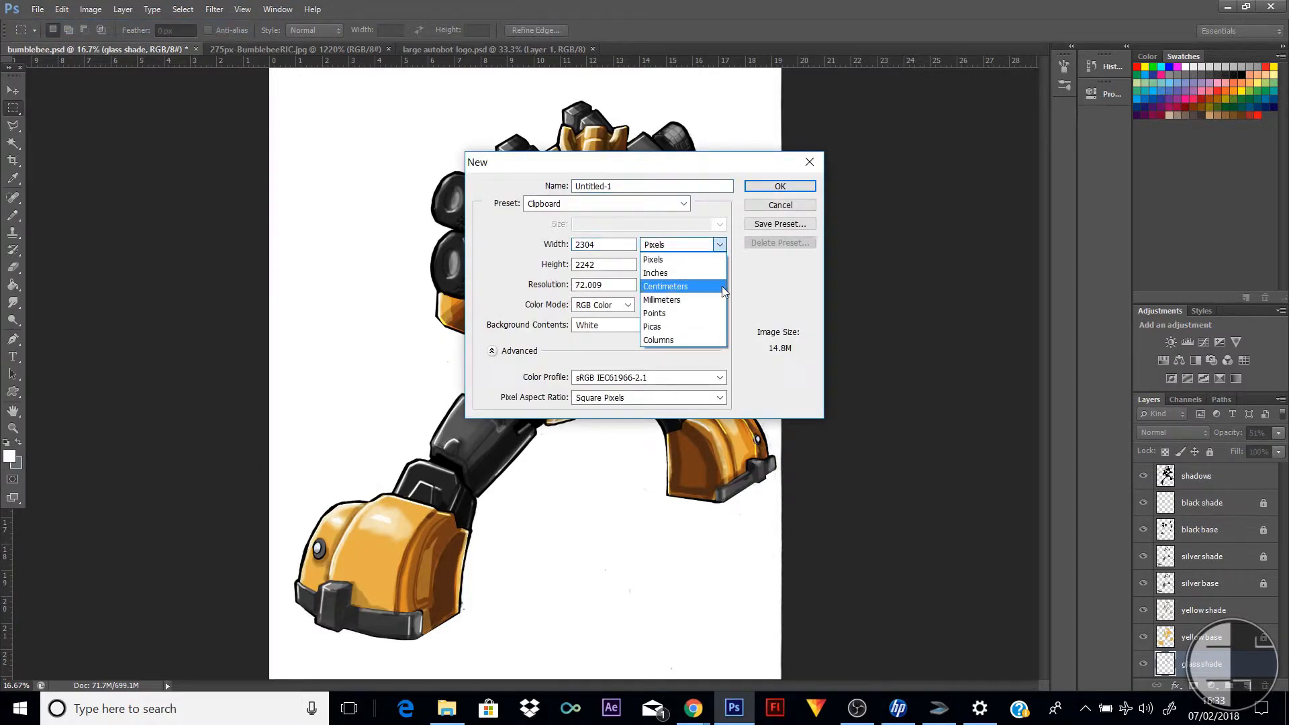
left_click(674, 275)
key("shift+Tab")
type("50")
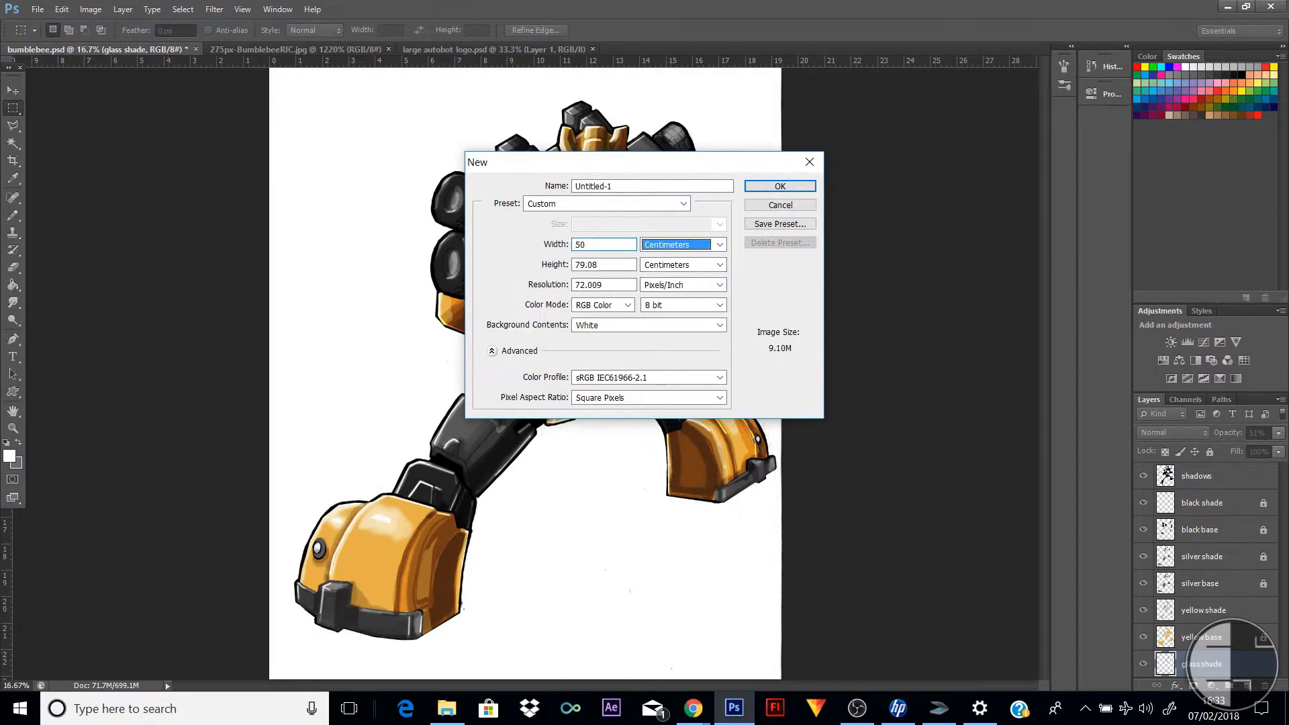
key("Tab")
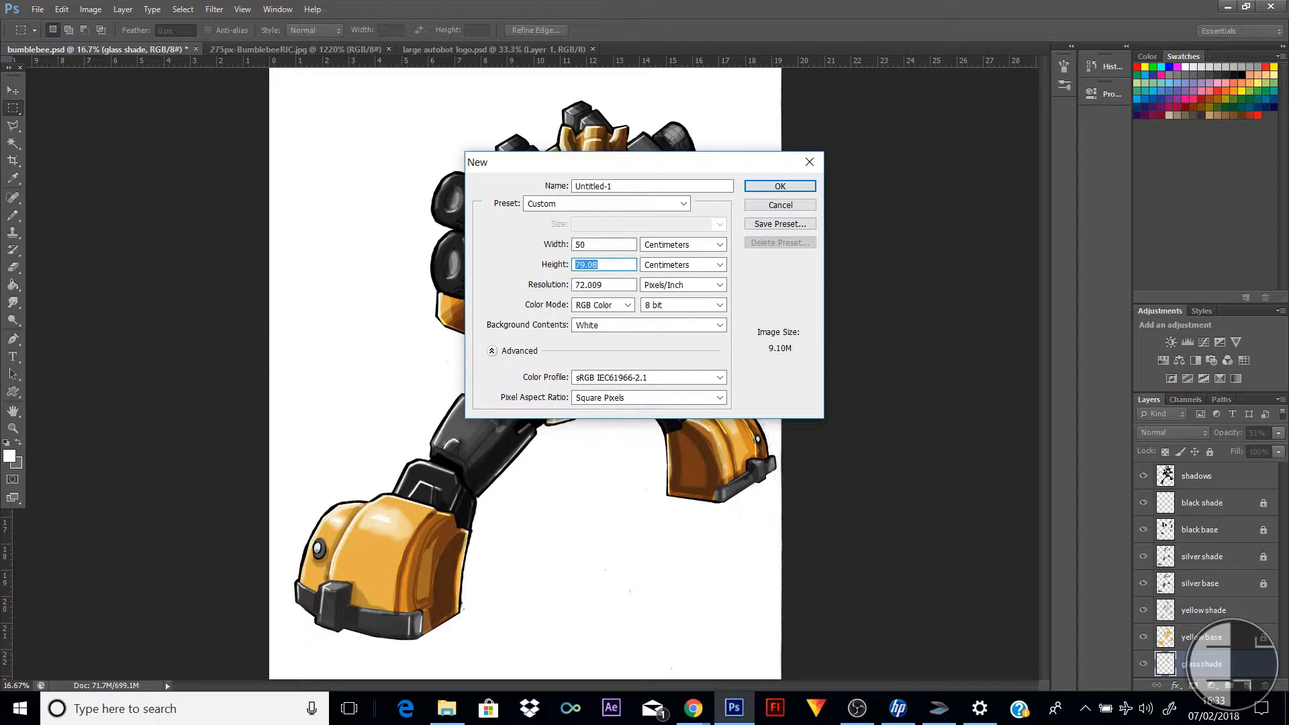
type("70")
key("Return")
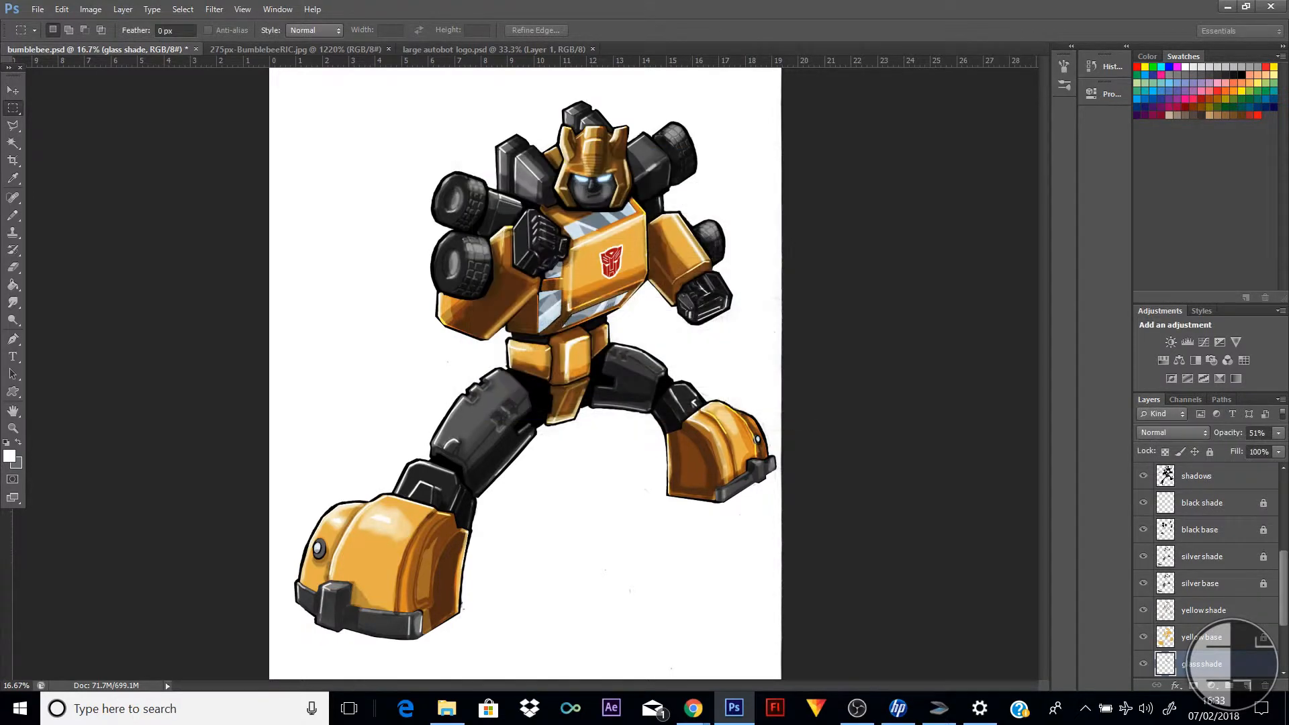
Save a JPEG copy of the Bumblebee artwork as bumblebee.jpg in the Bumblebee folder
left_click(117, 50)
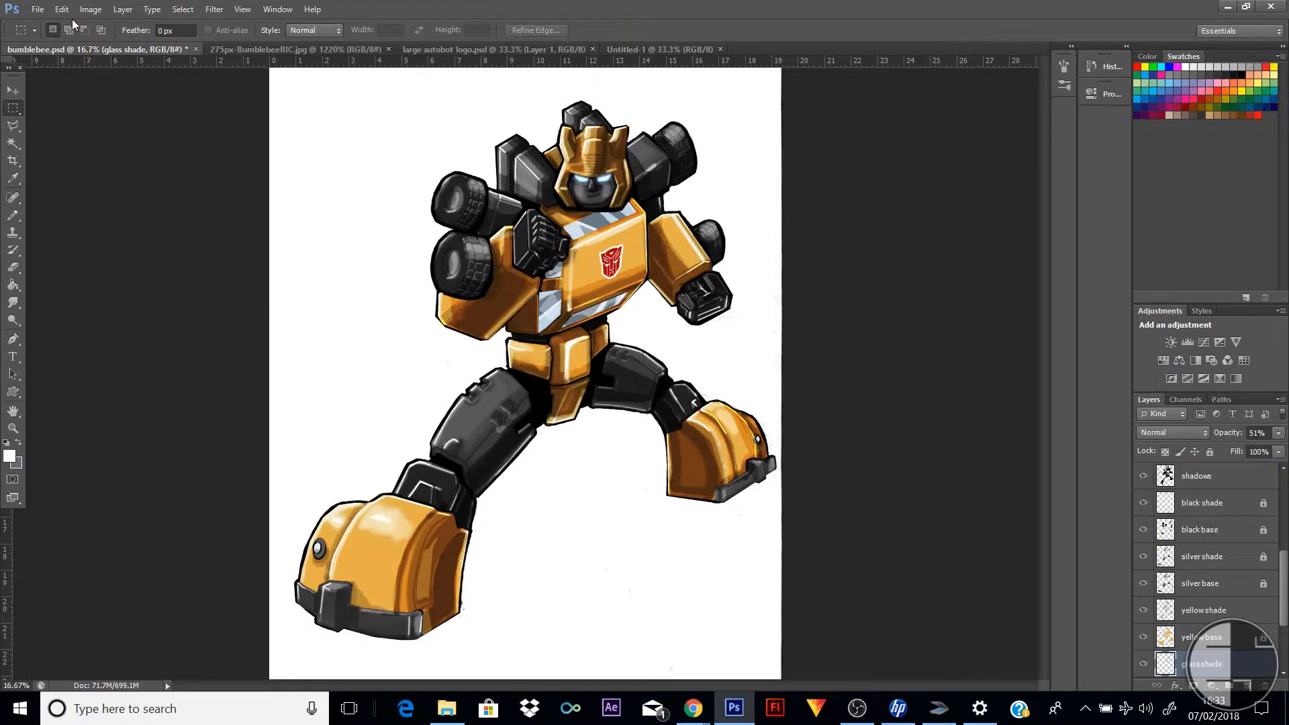
left_click(38, 9)
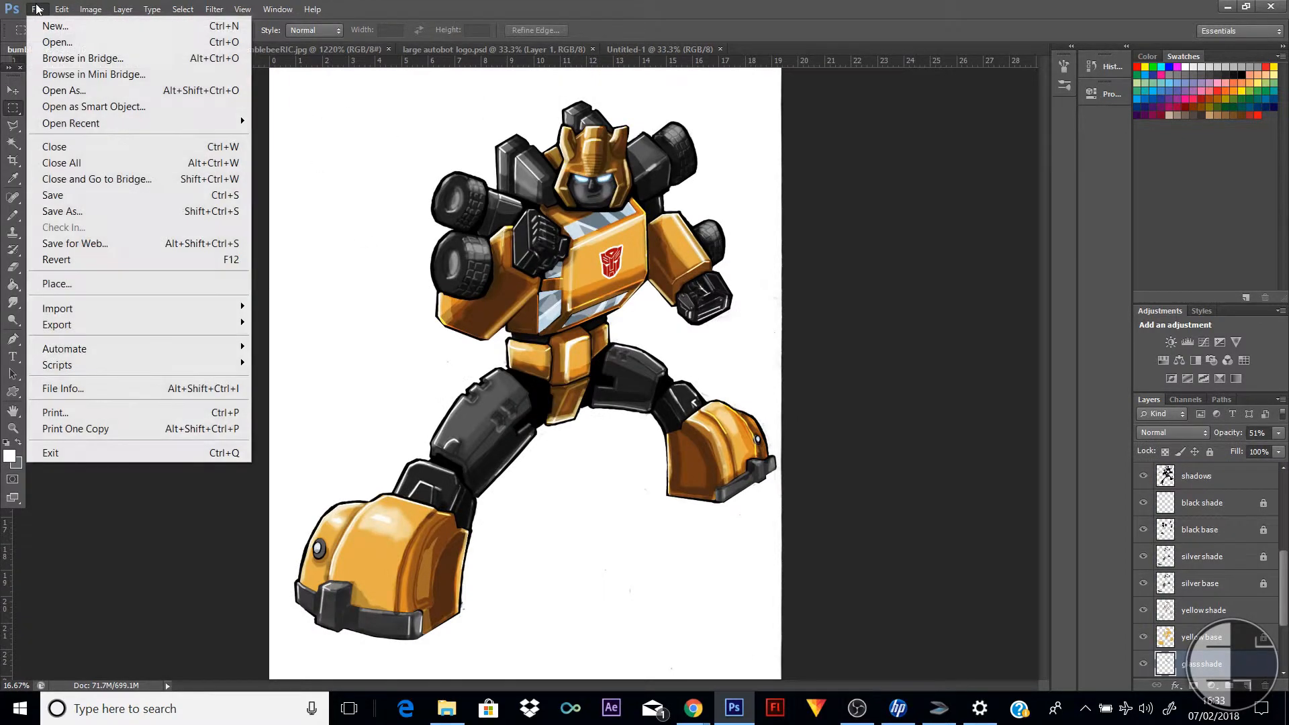
left_click(185, 212)
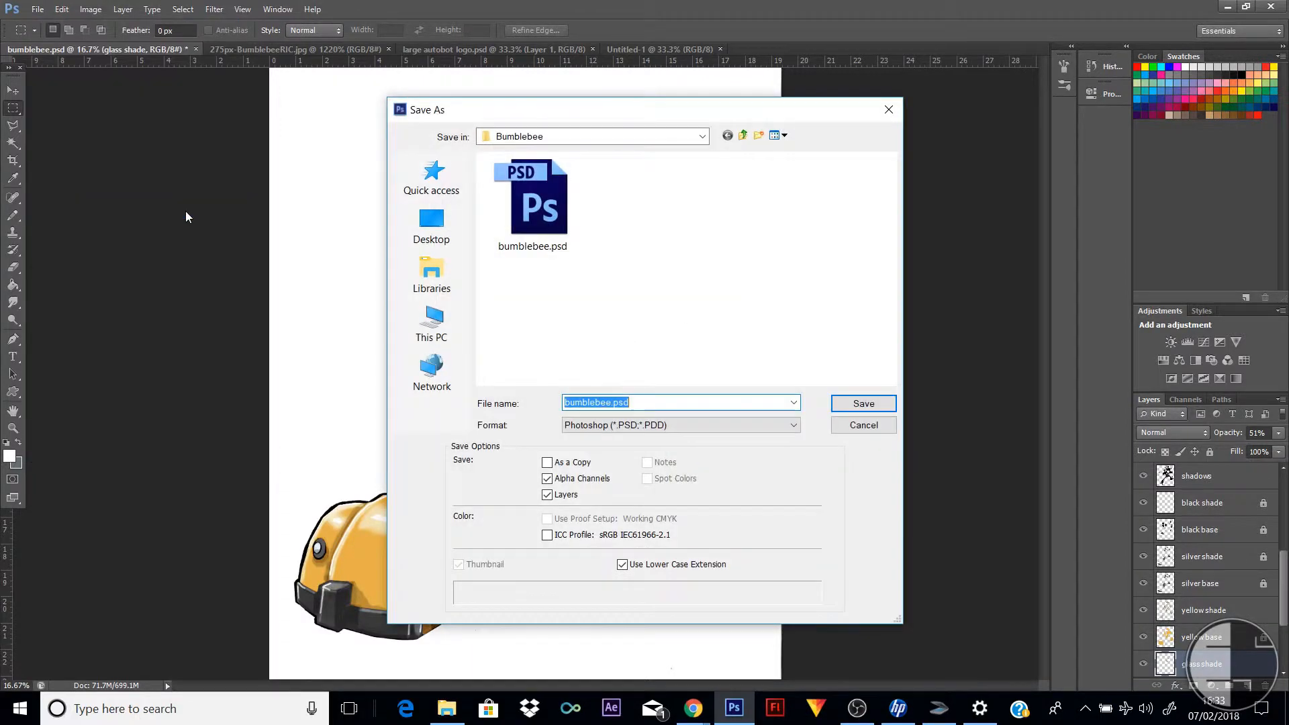
left_click(792, 425)
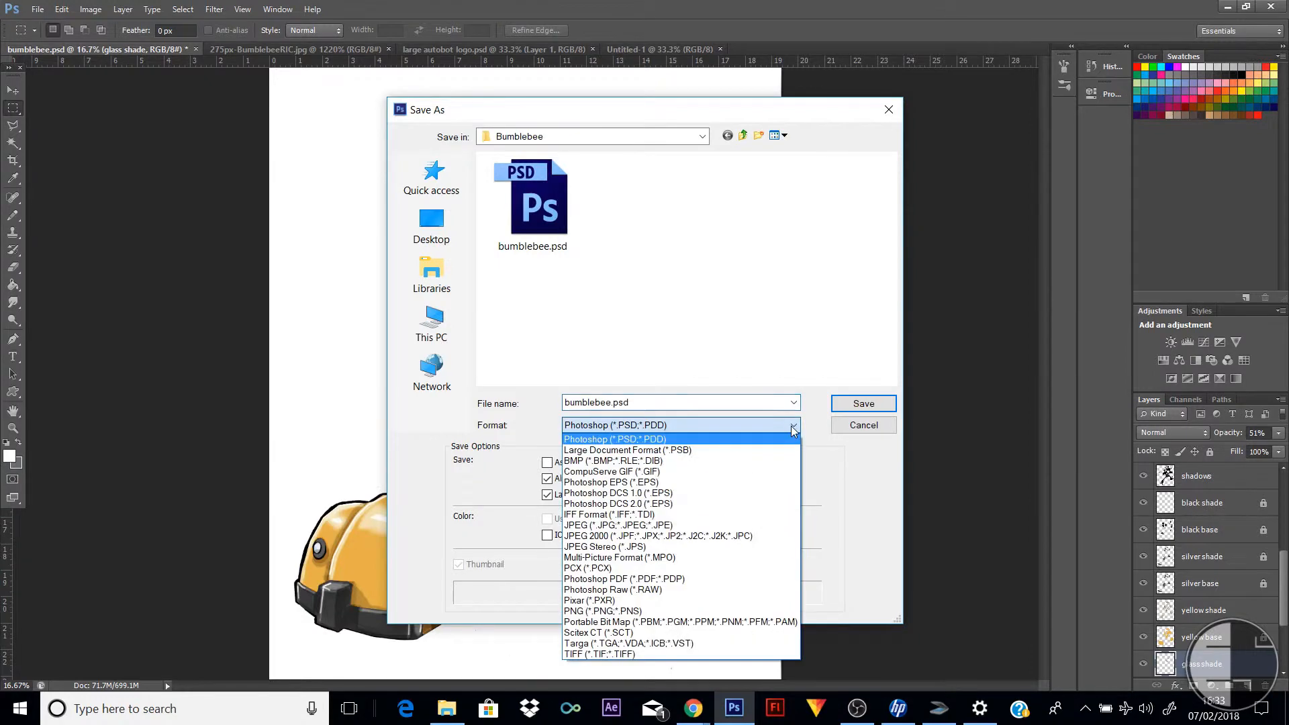
left_click(683, 528)
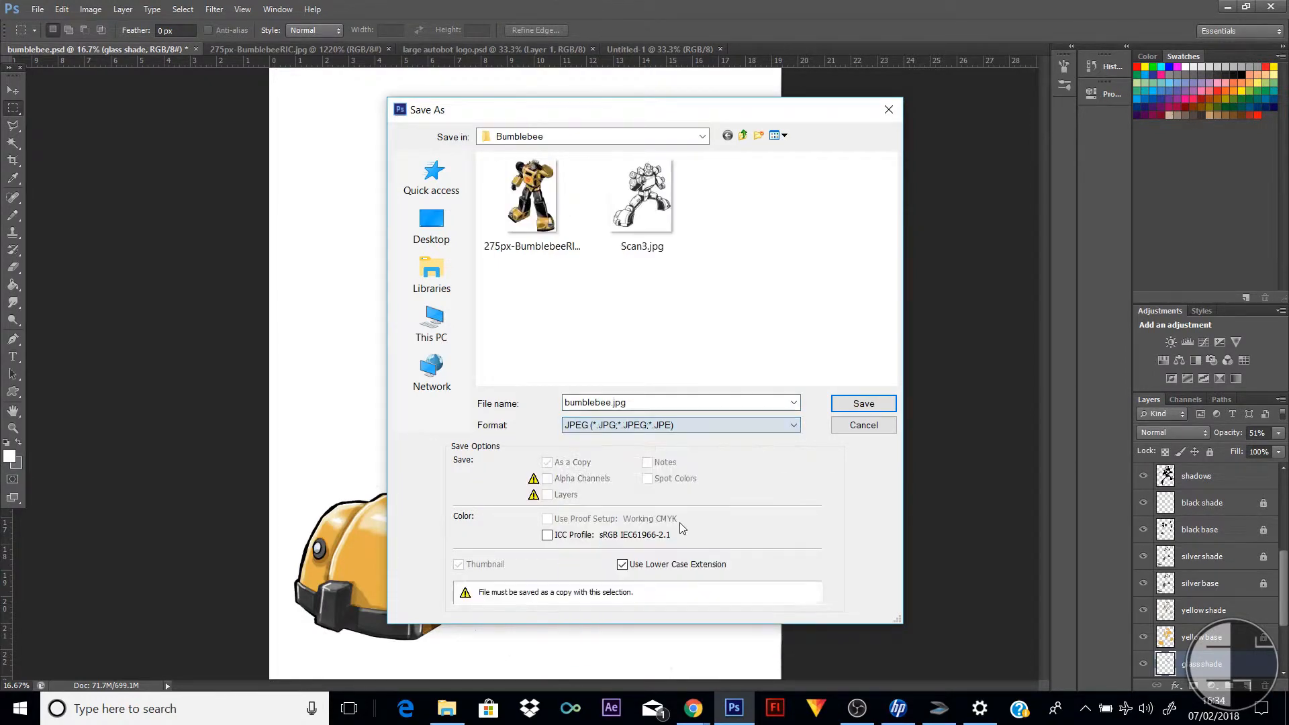
left_click(861, 404)
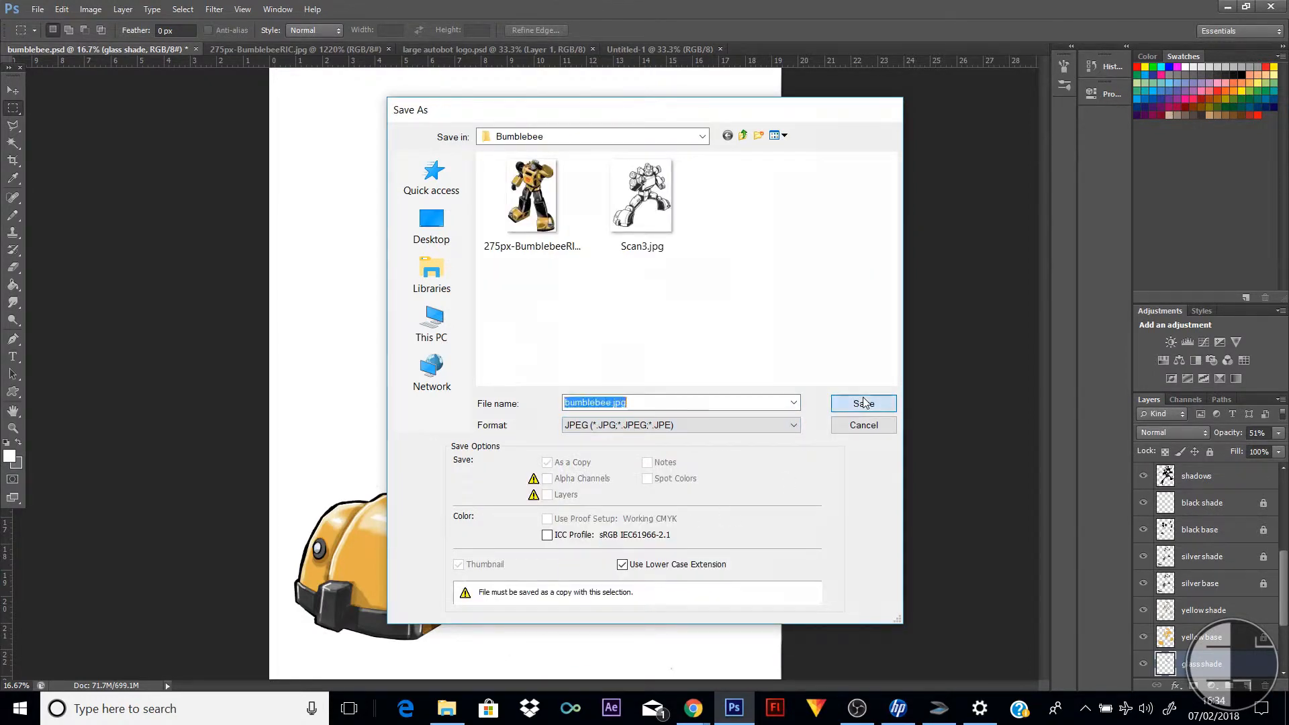
left_click(718, 192)
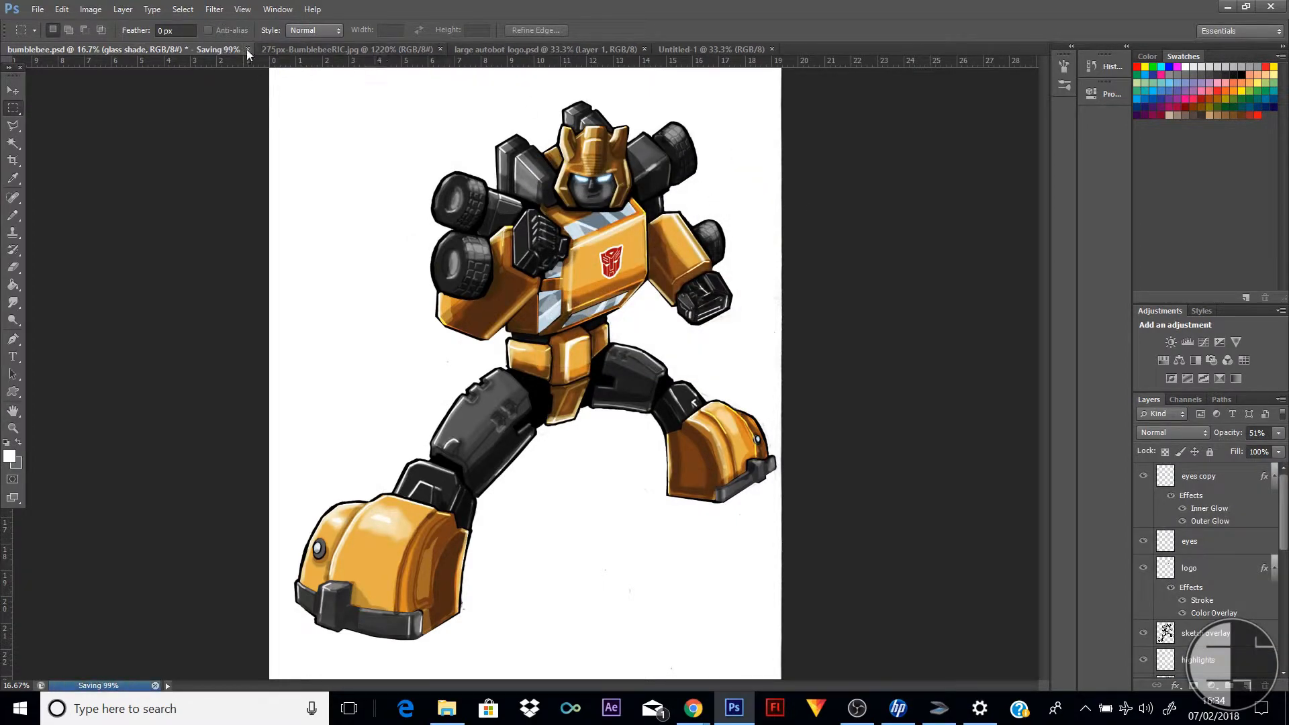
Open the flattened bumblebee.jpg from the Bumblebee folder
left_click(687, 46)
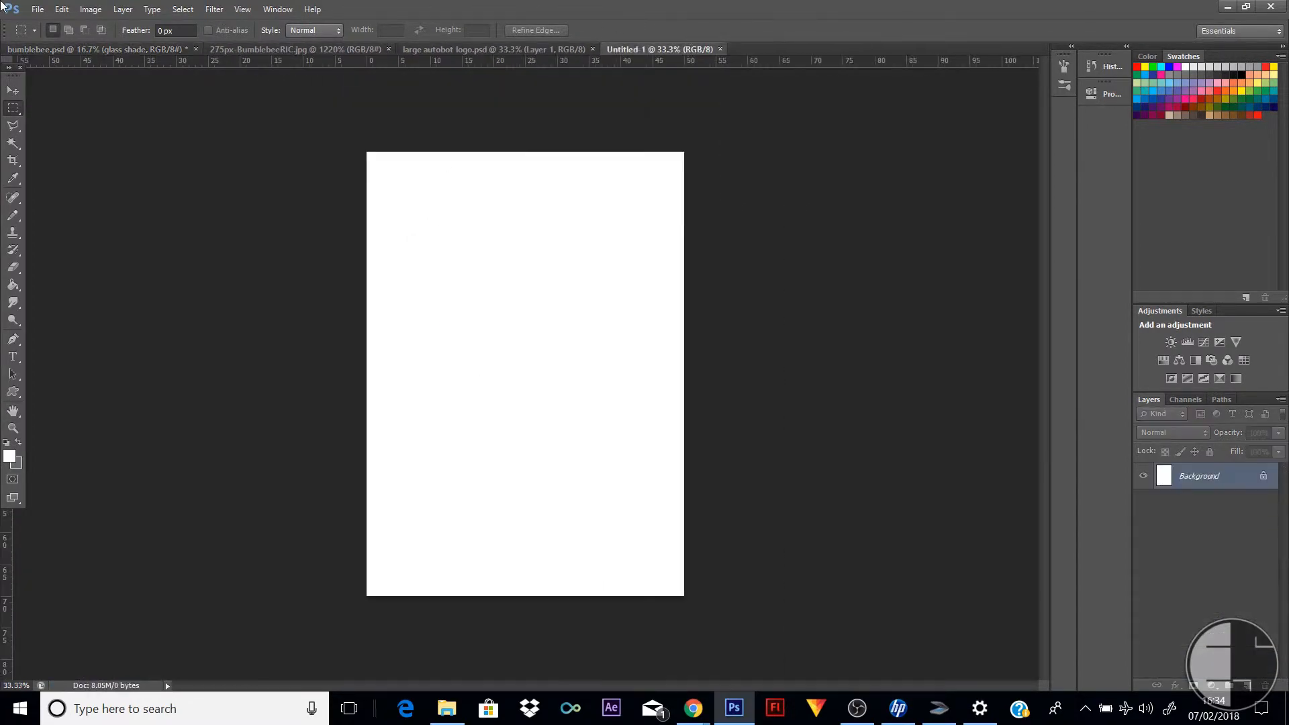
left_click(38, 9)
left_click(56, 43)
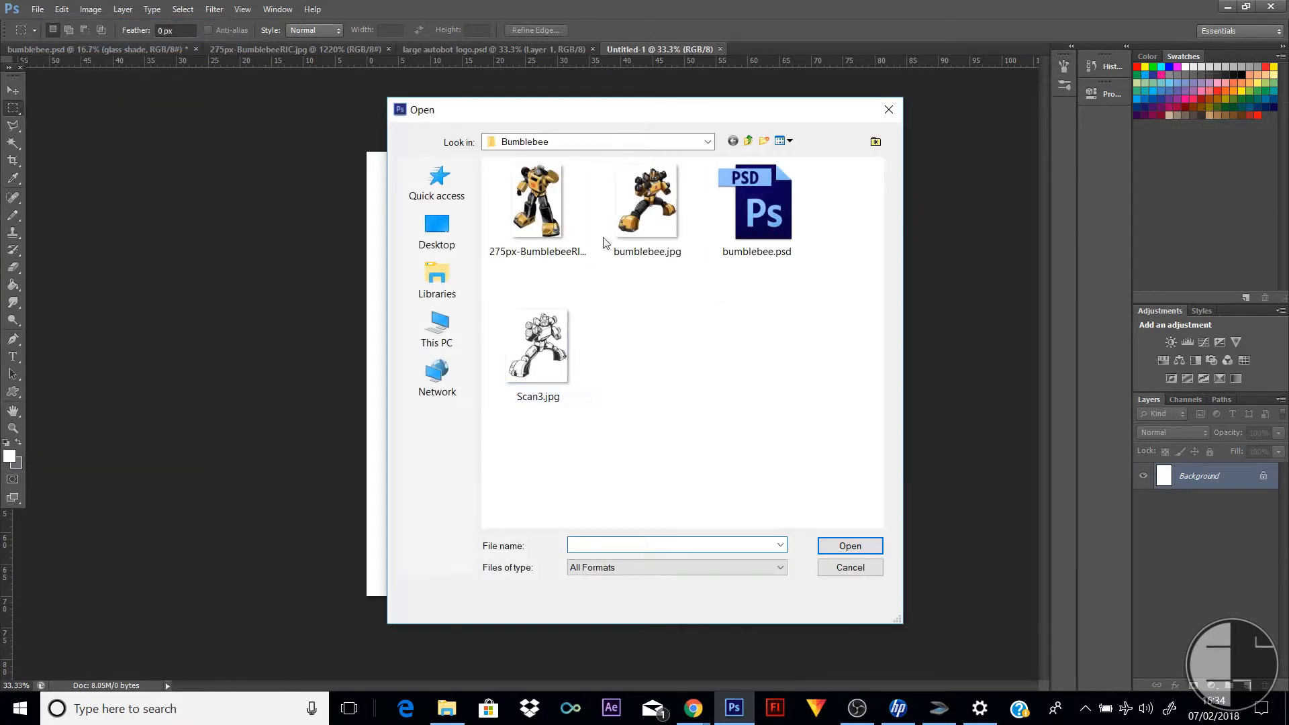
double_click(638, 226)
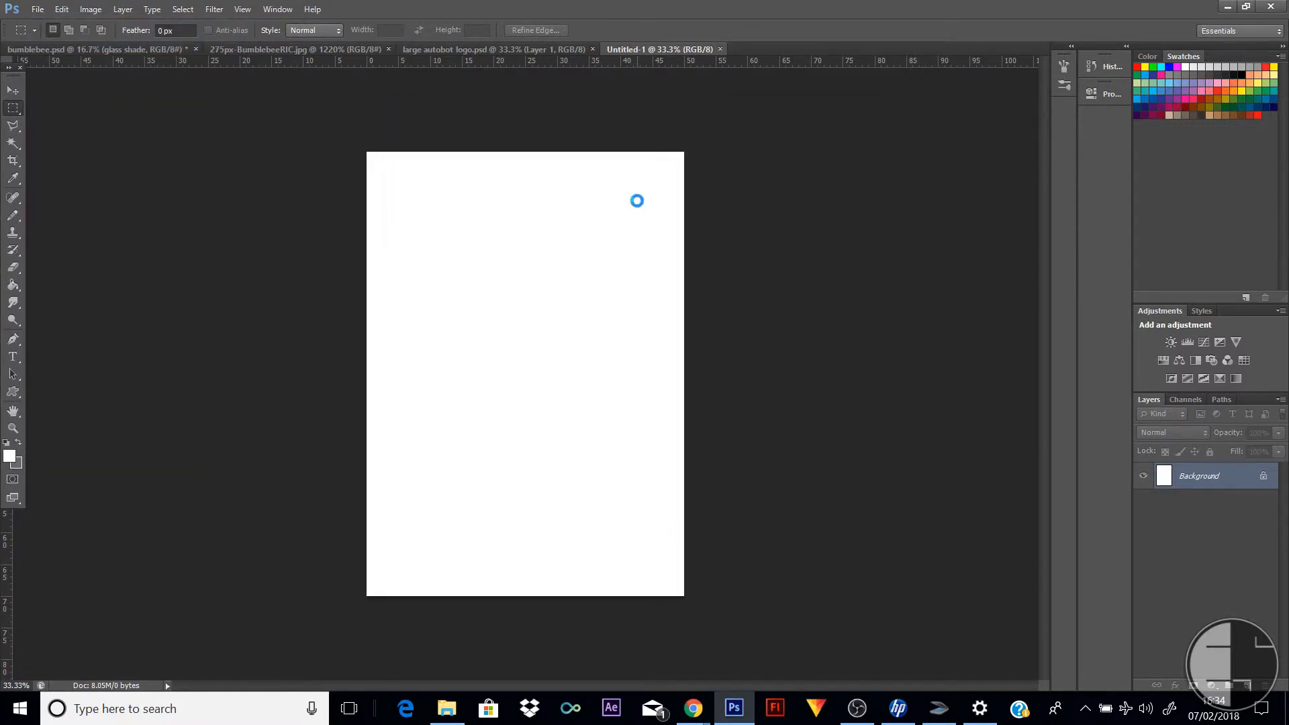
Select the white background with the Magic Wand at tolerance 100, and invert the selection to the robot
left_click(13, 143)
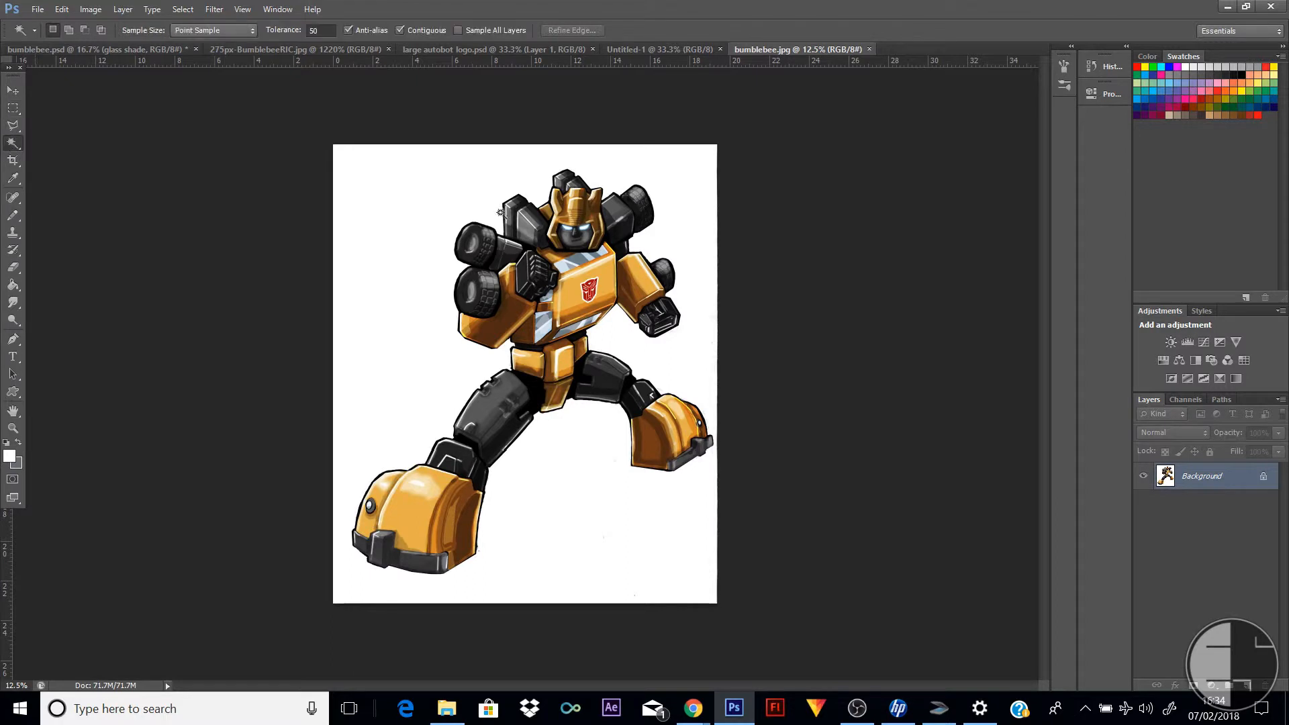
left_click(321, 30)
type("100")
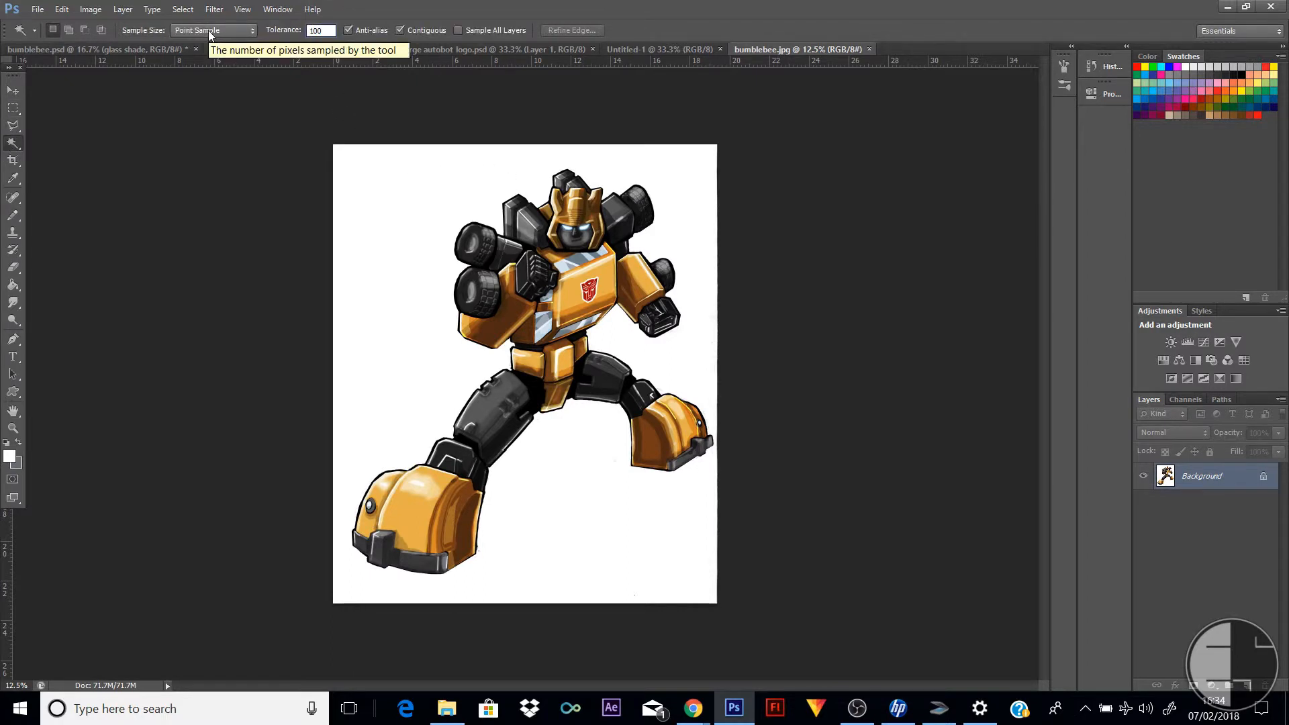
left_click(424, 178)
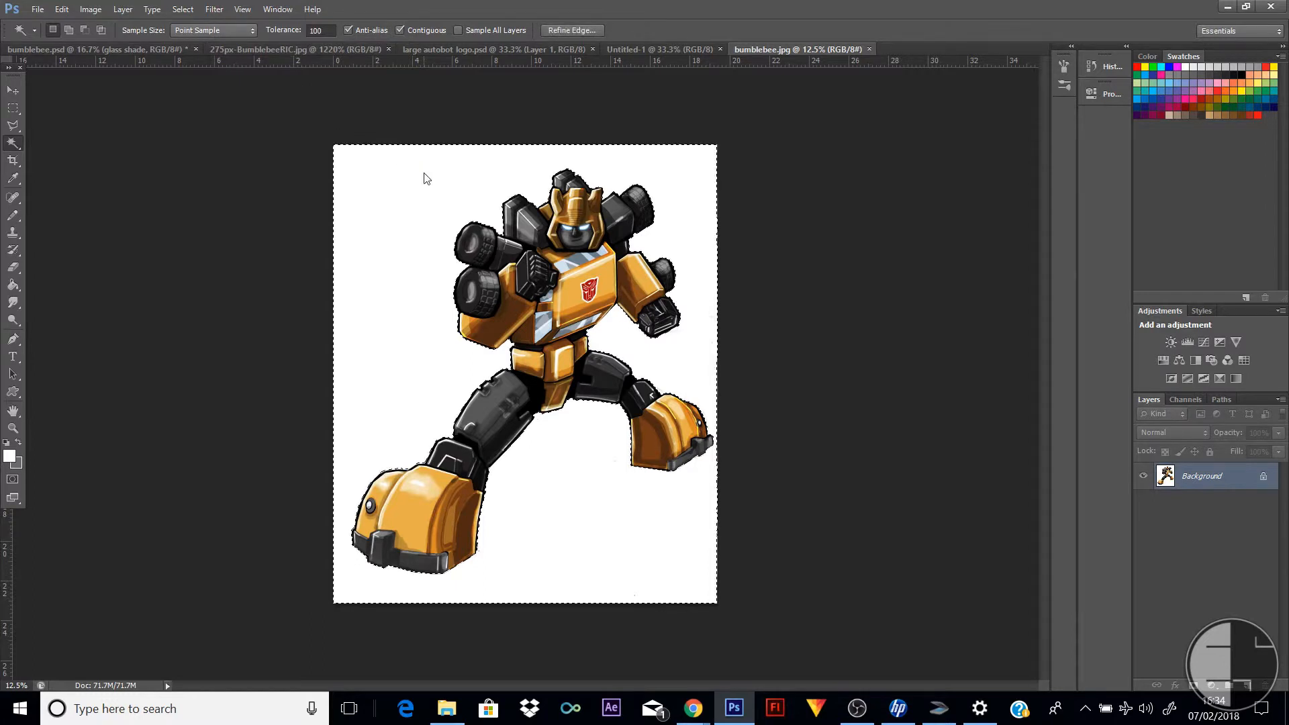
key("ctrl+d")
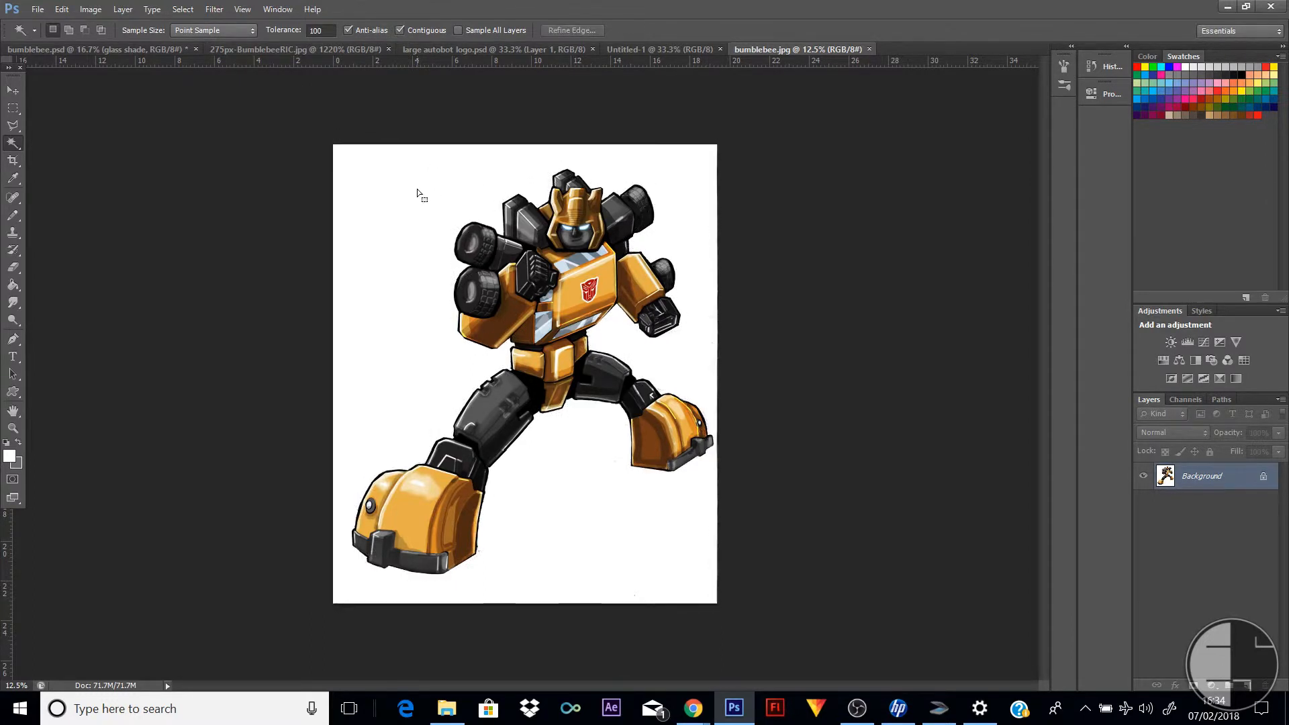
left_click(417, 189)
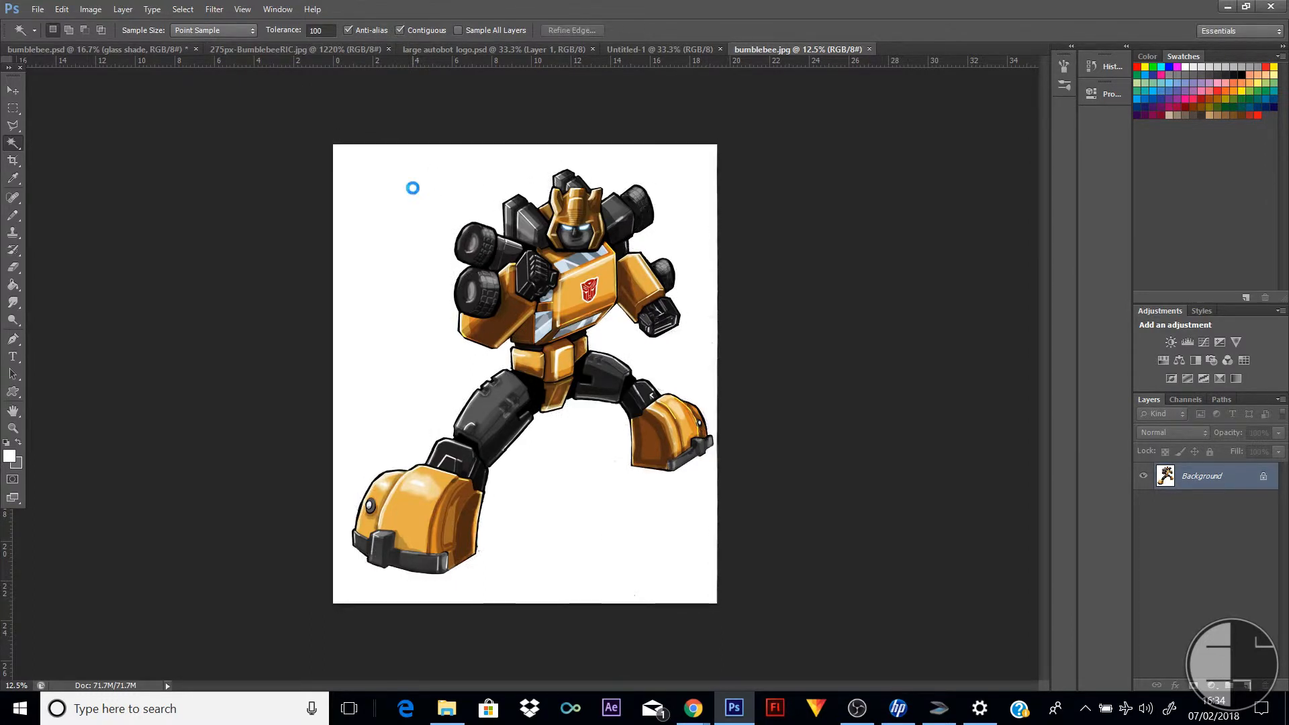
left_click(186, 13)
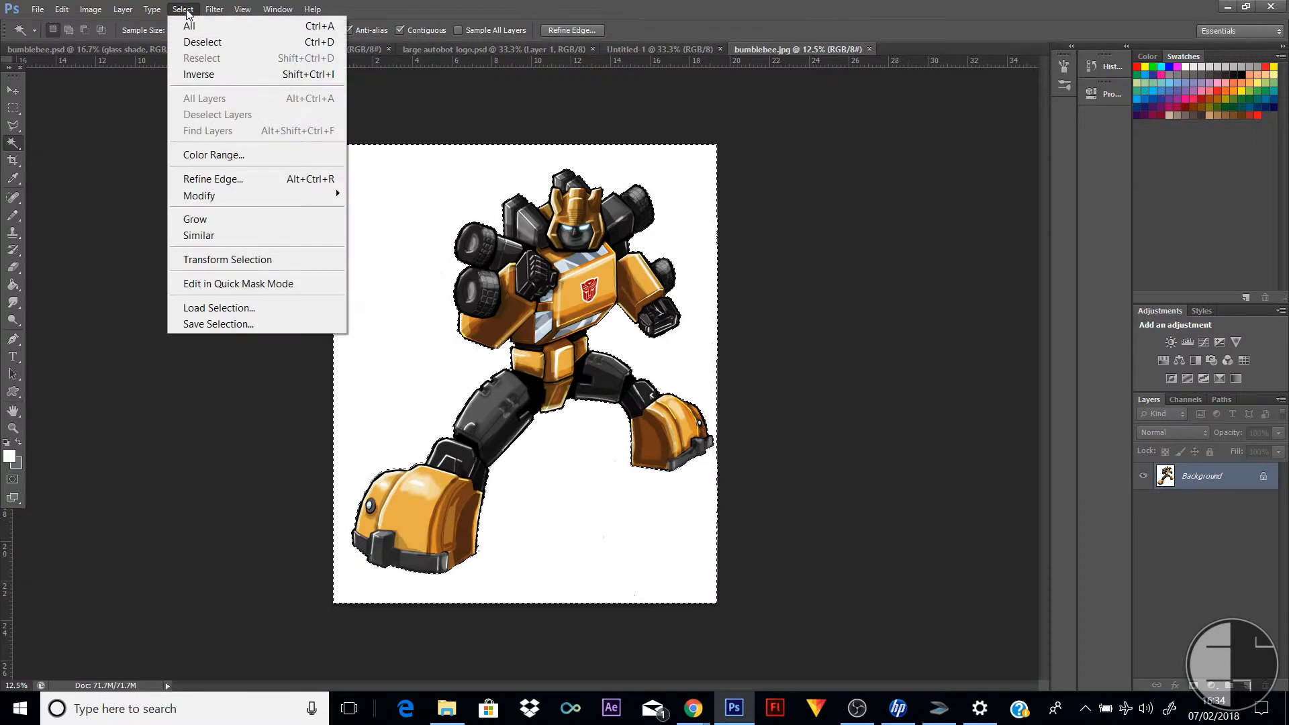
left_click(233, 75)
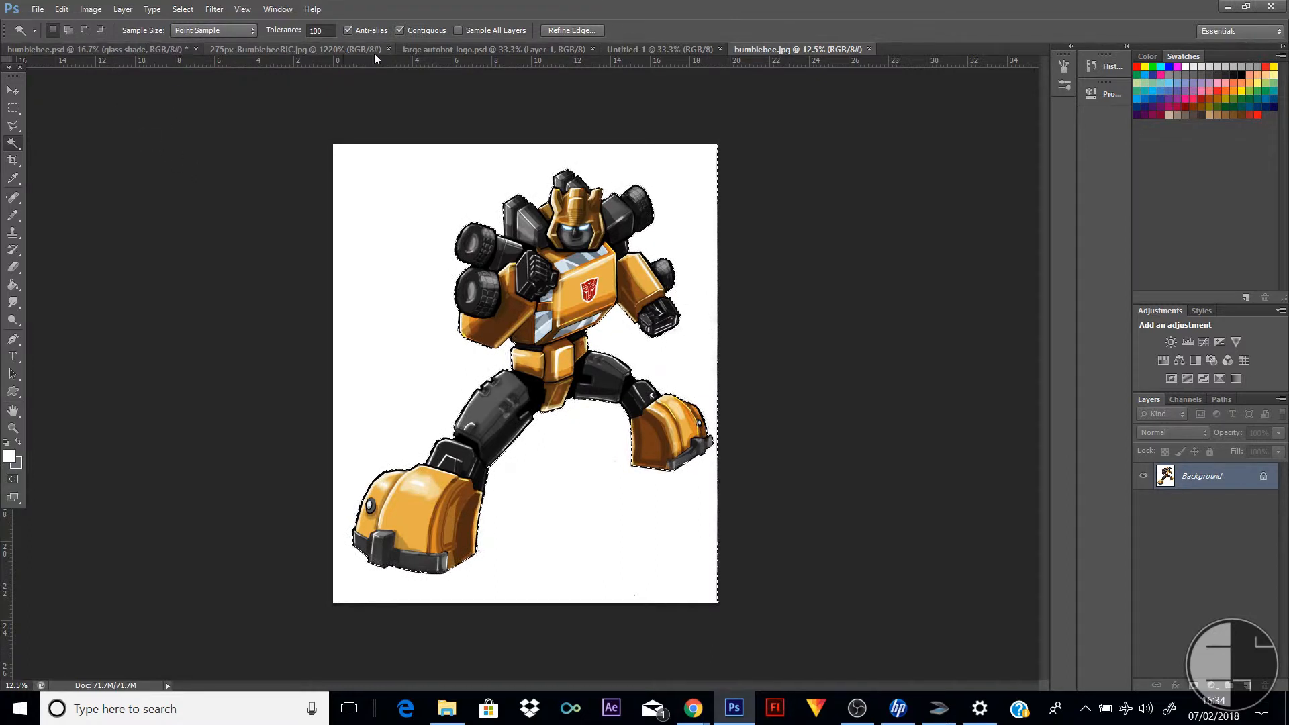
Paste the copied robot into the 50 × 70 cm document and move it until its upper corner handle is reachable
left_click(645, 48)
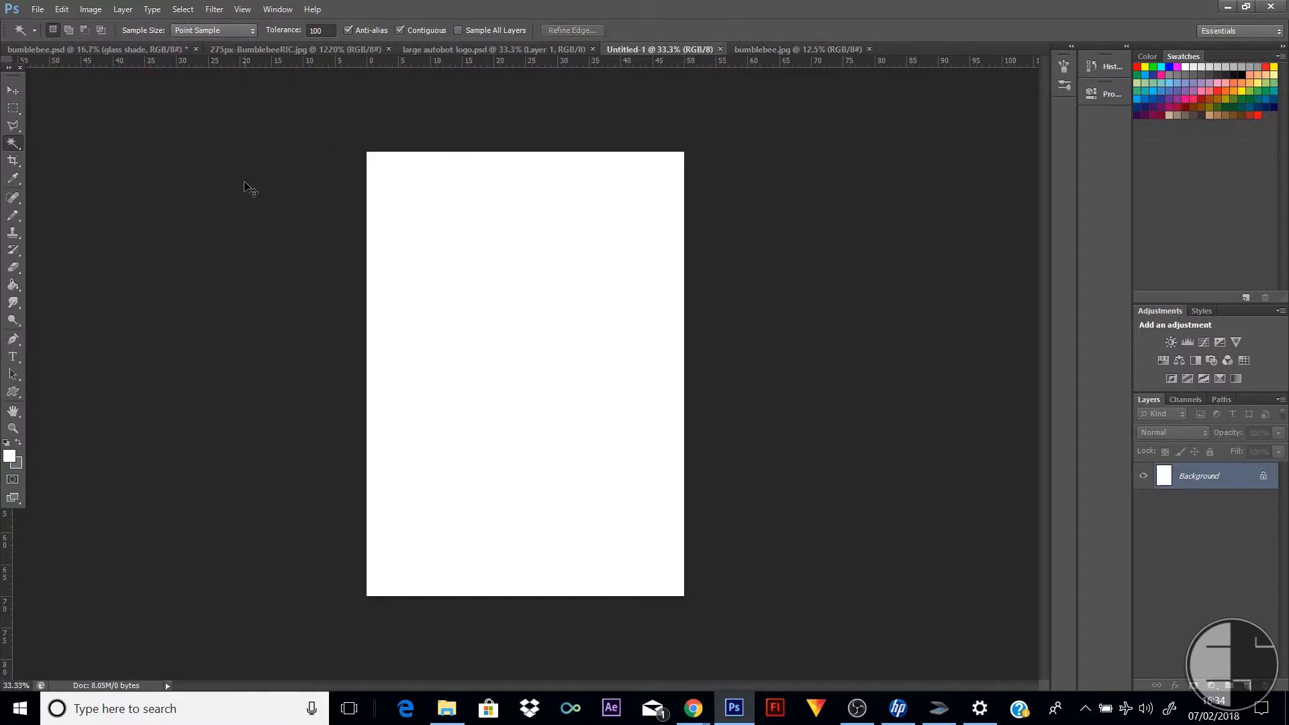
left_click_drag(244, 186, 245, 182)
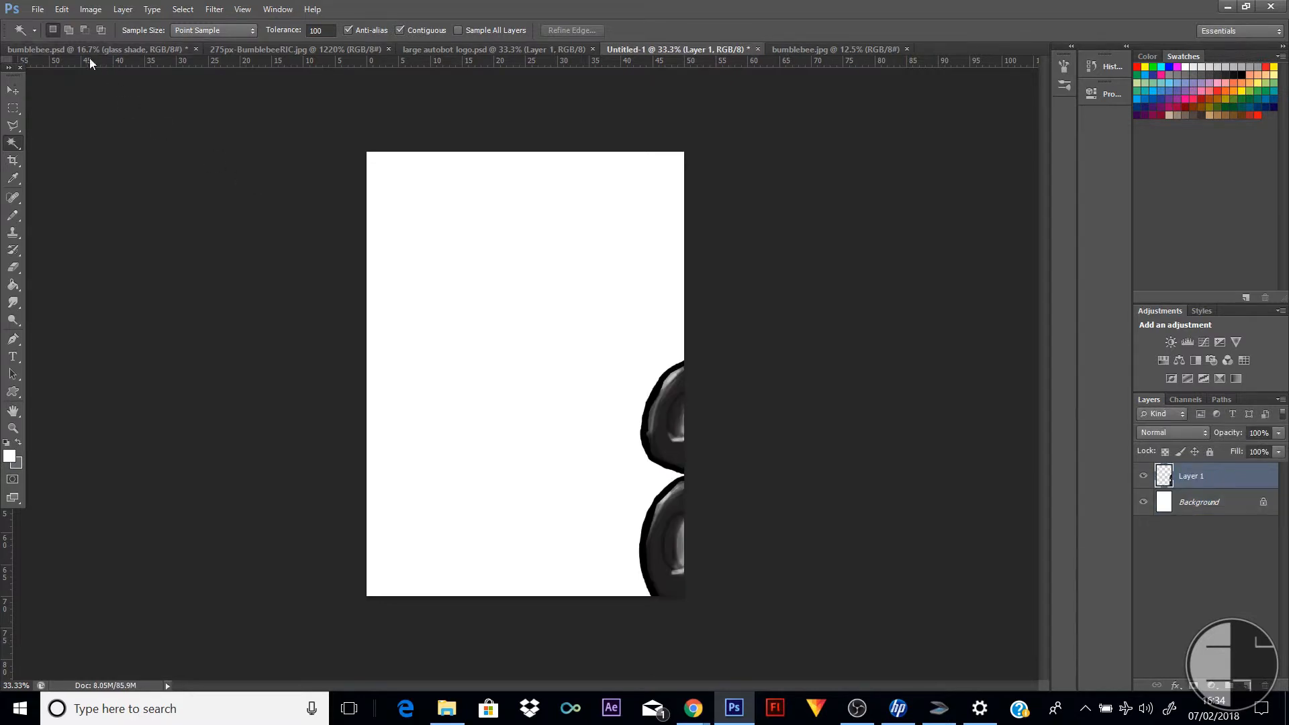
left_click(13, 89)
left_click_drag(672, 438, 384, 306)
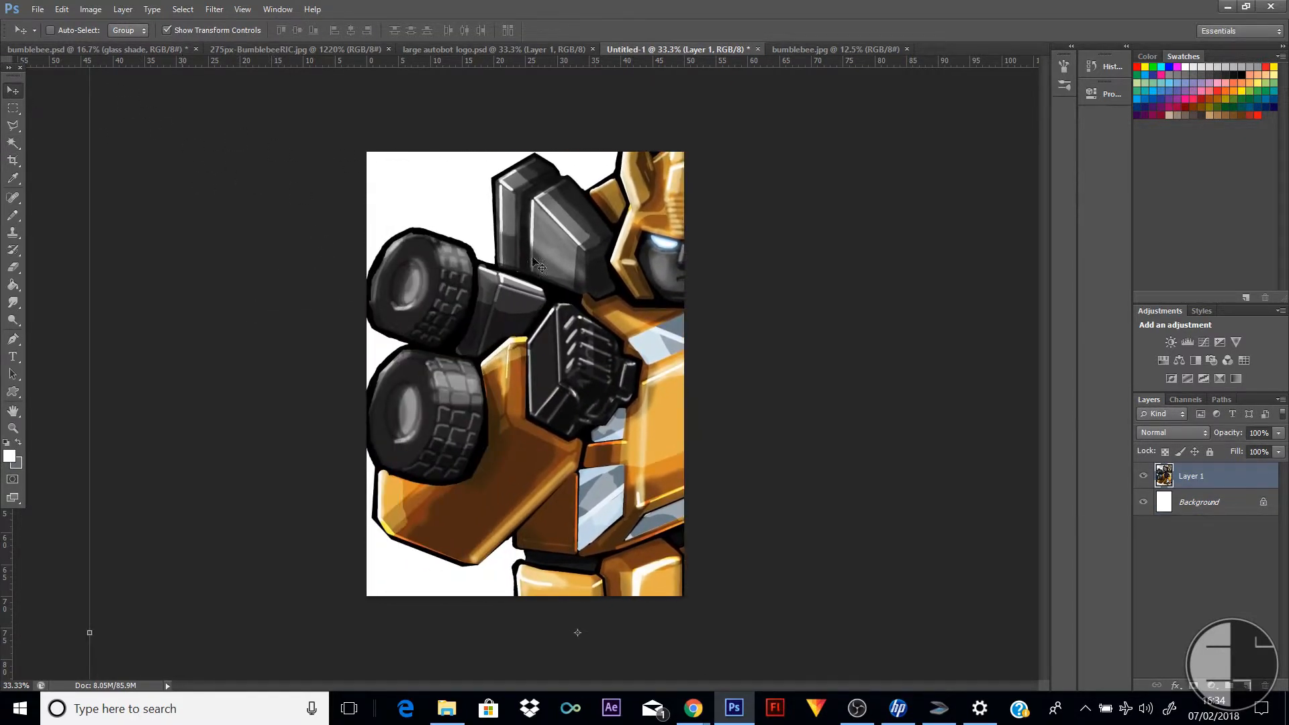
left_click_drag(532, 259, 257, 359)
left_click_drag(586, 259, 501, 311)
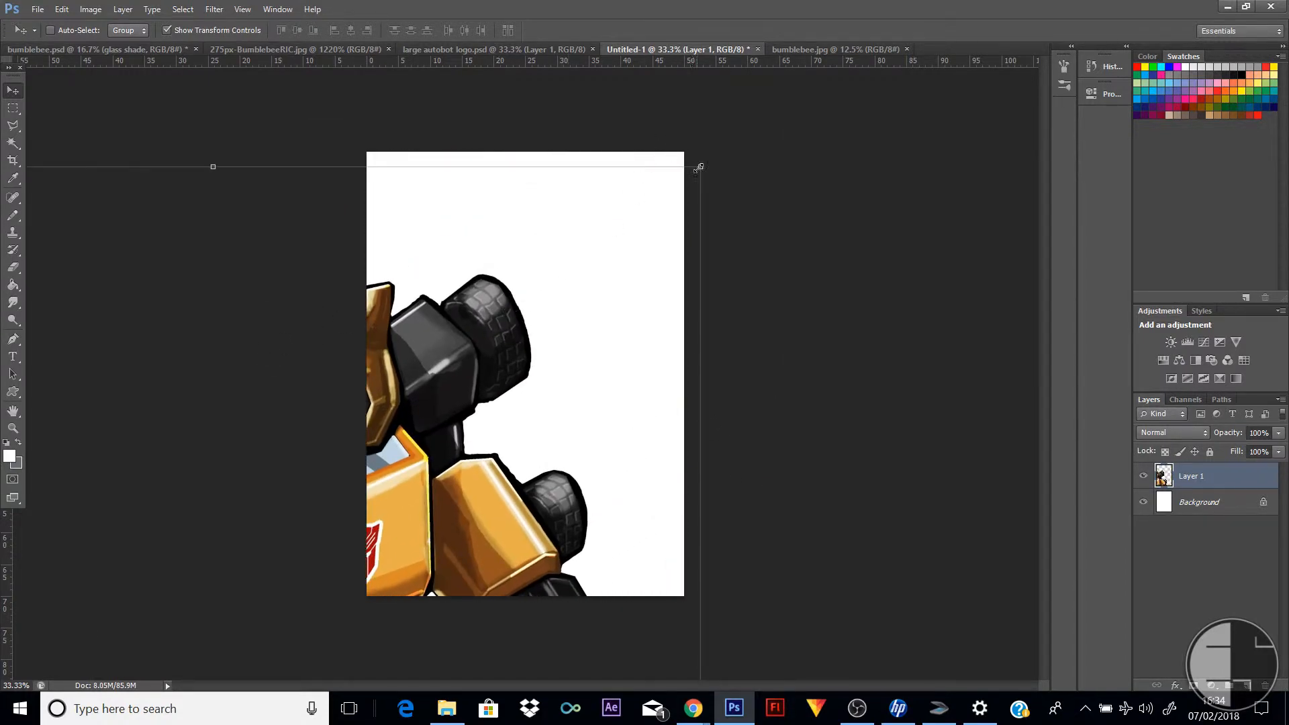
Scale the pasted robot proportionally to 31.25%, position it so both feet fit inside the page, and apply the transformation
left_click_drag(700, 167, 485, 368)
left_click_drag(405, 515, 567, 275)
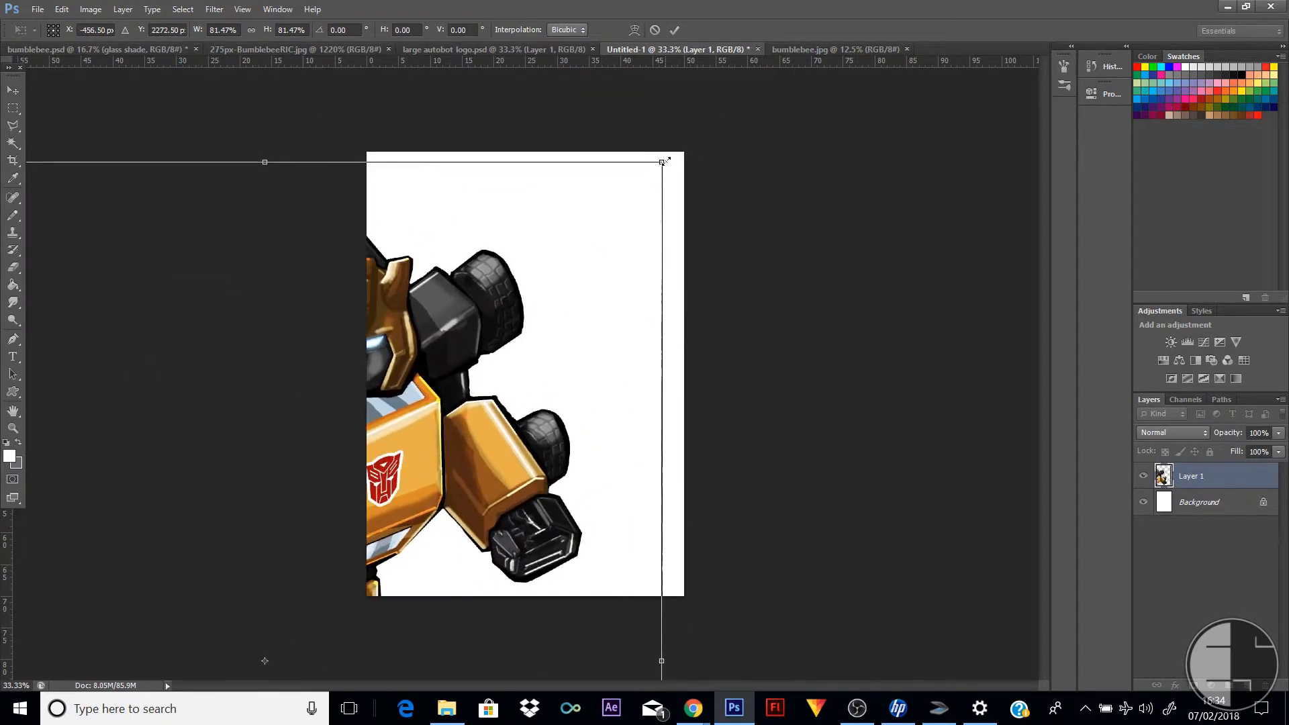
left_click_drag(663, 162, 488, 367)
left_click_drag(387, 488, 685, 230)
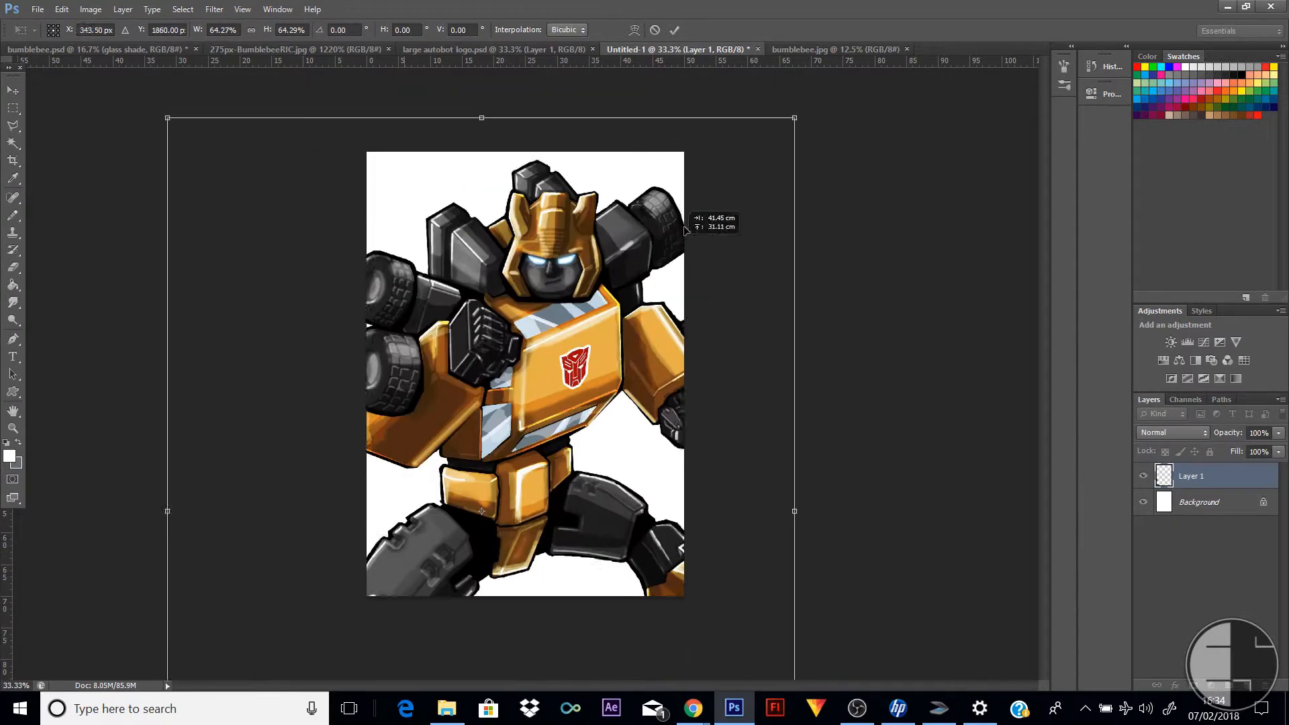
left_click_drag(795, 118, 664, 235)
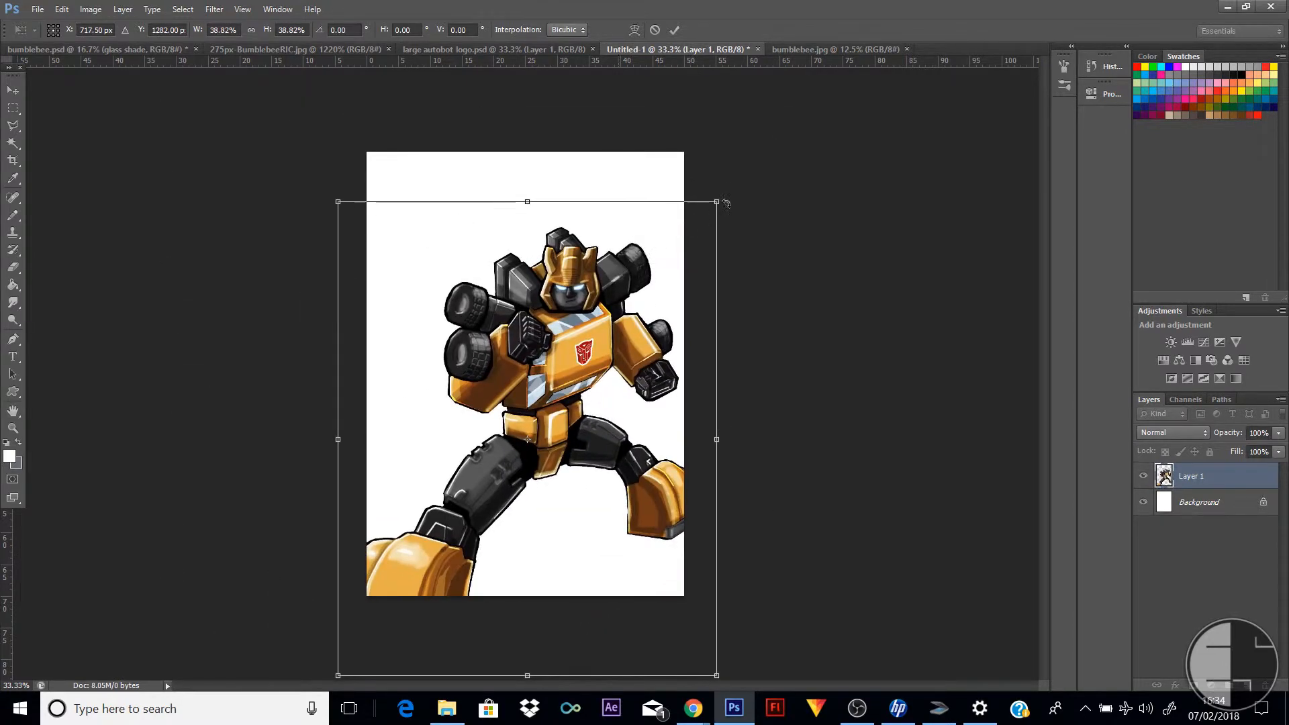
left_click_drag(717, 202, 640, 298)
left_click_drag(545, 413, 584, 349)
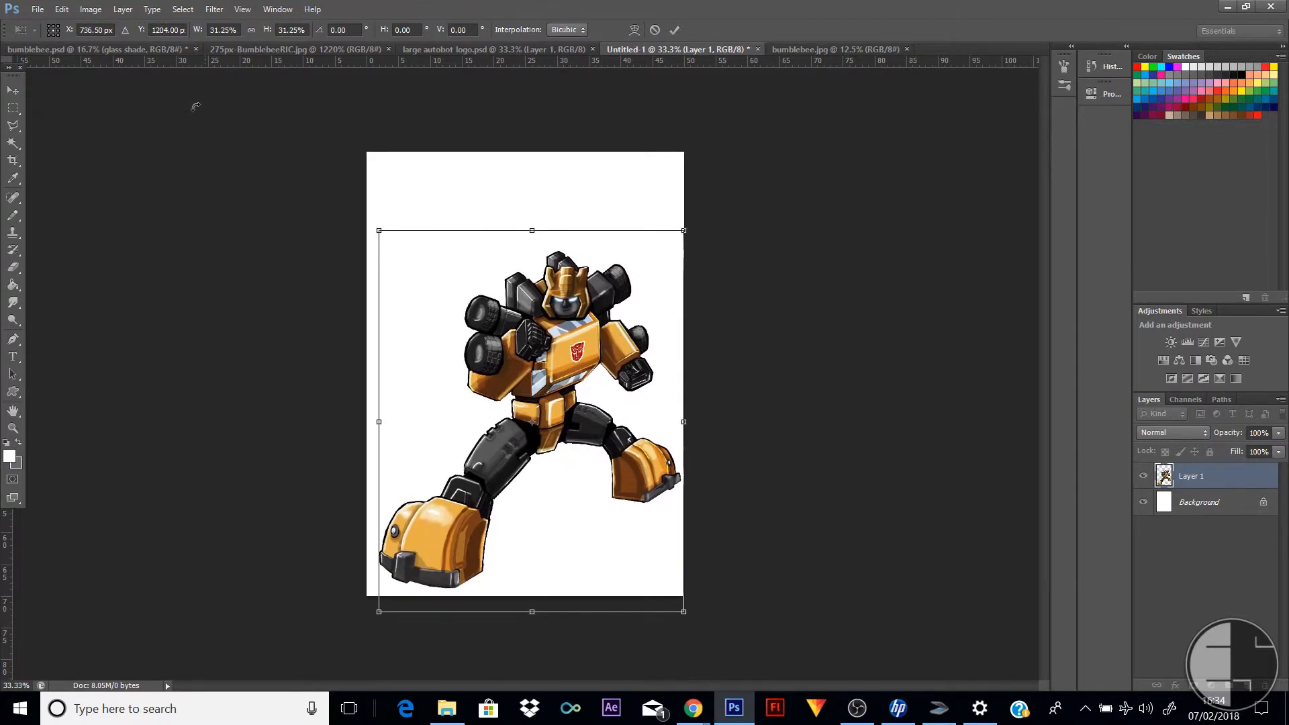
left_click(13, 110)
left_click(624, 264)
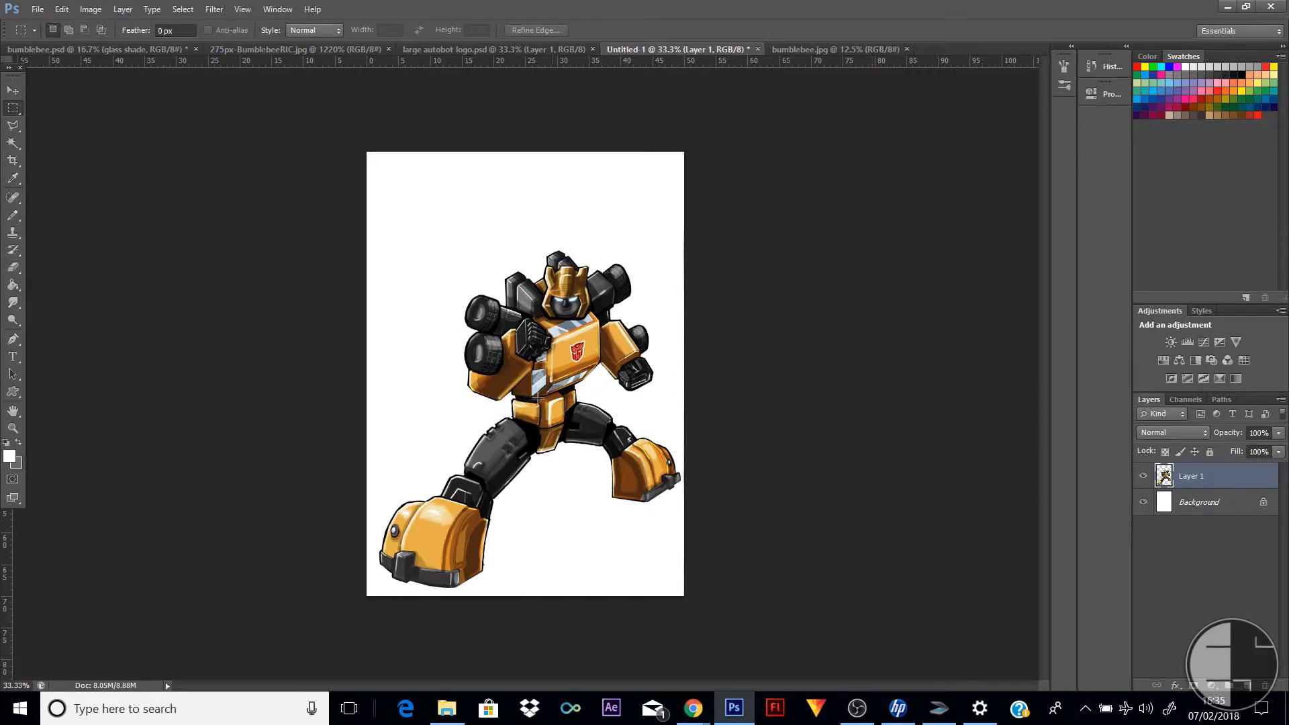
Add a 3 px outside Stroke effect to the robot layer and set its colour to white (ffffff)
double_click(1245, 477)
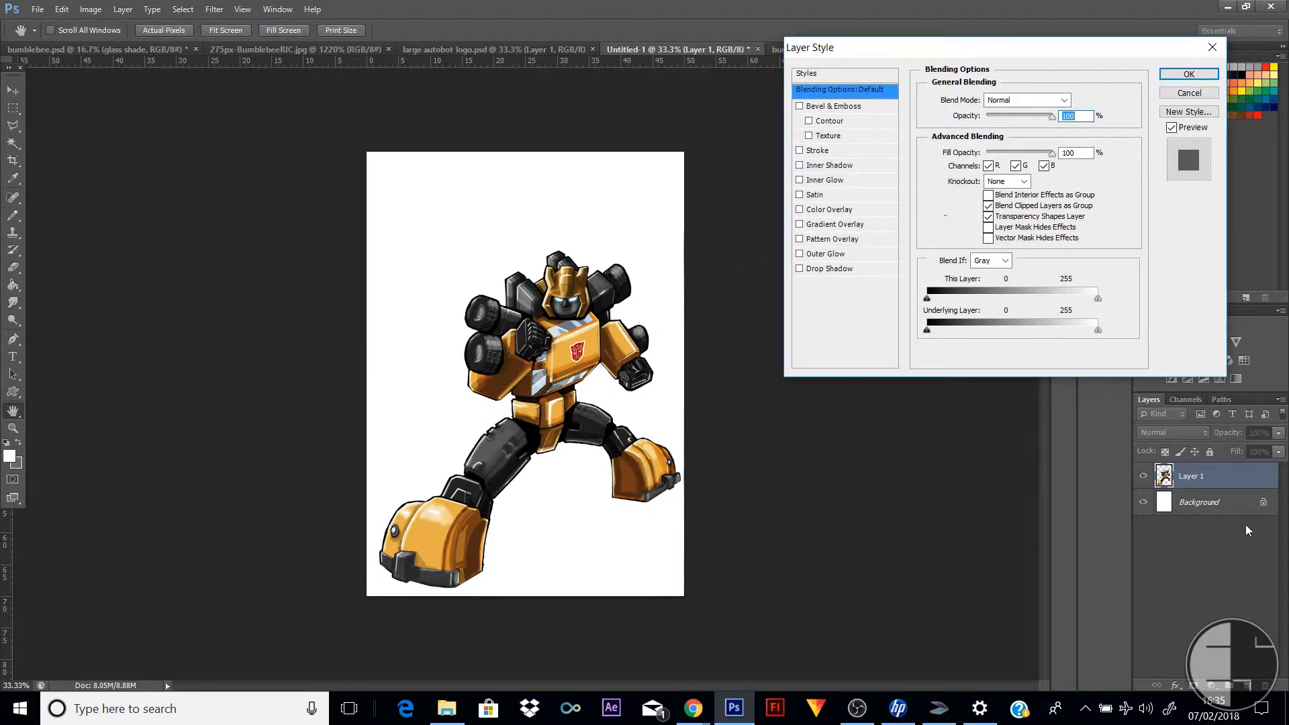
left_click(799, 151)
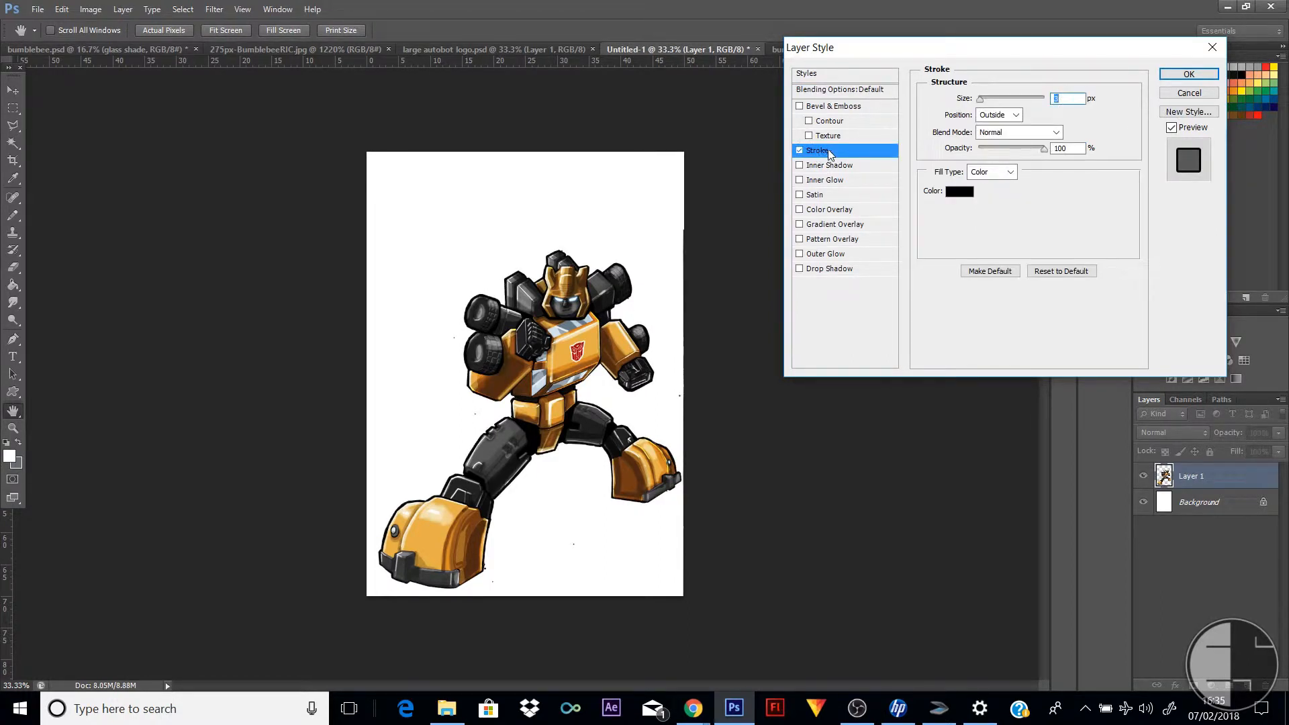
left_click(960, 191)
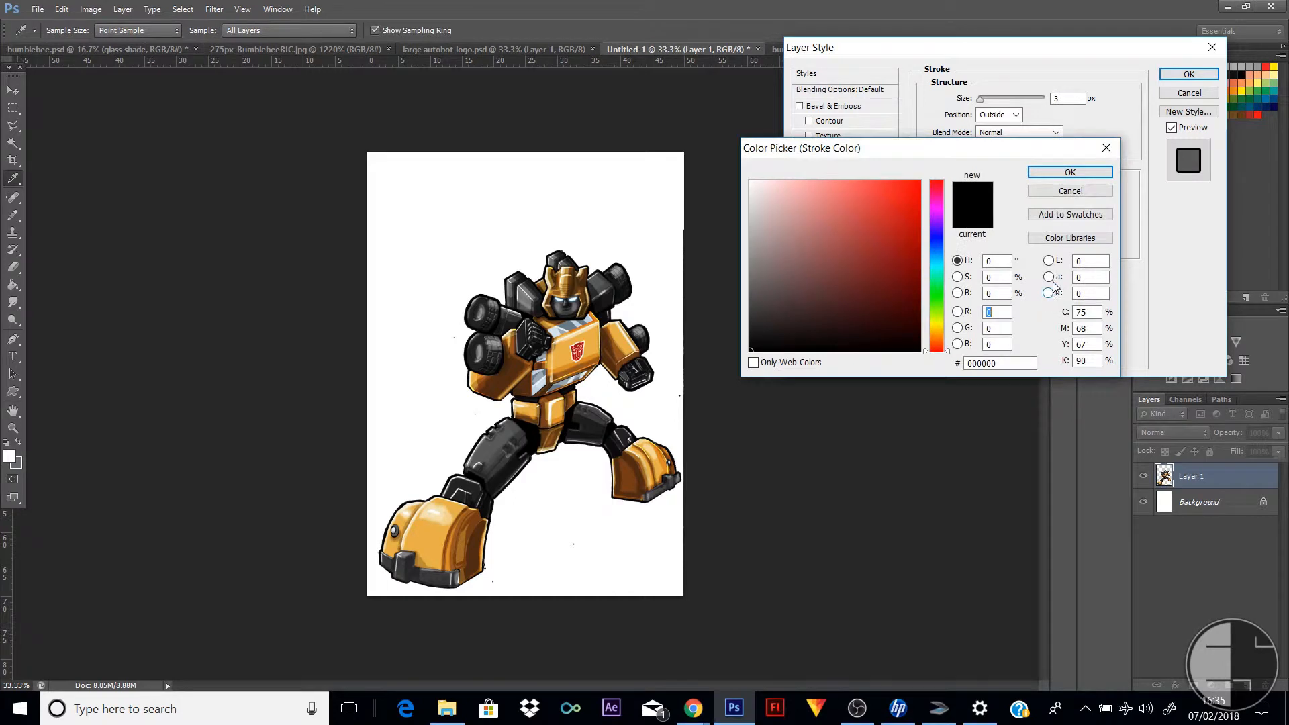
left_click_drag(765, 207, 747, 177)
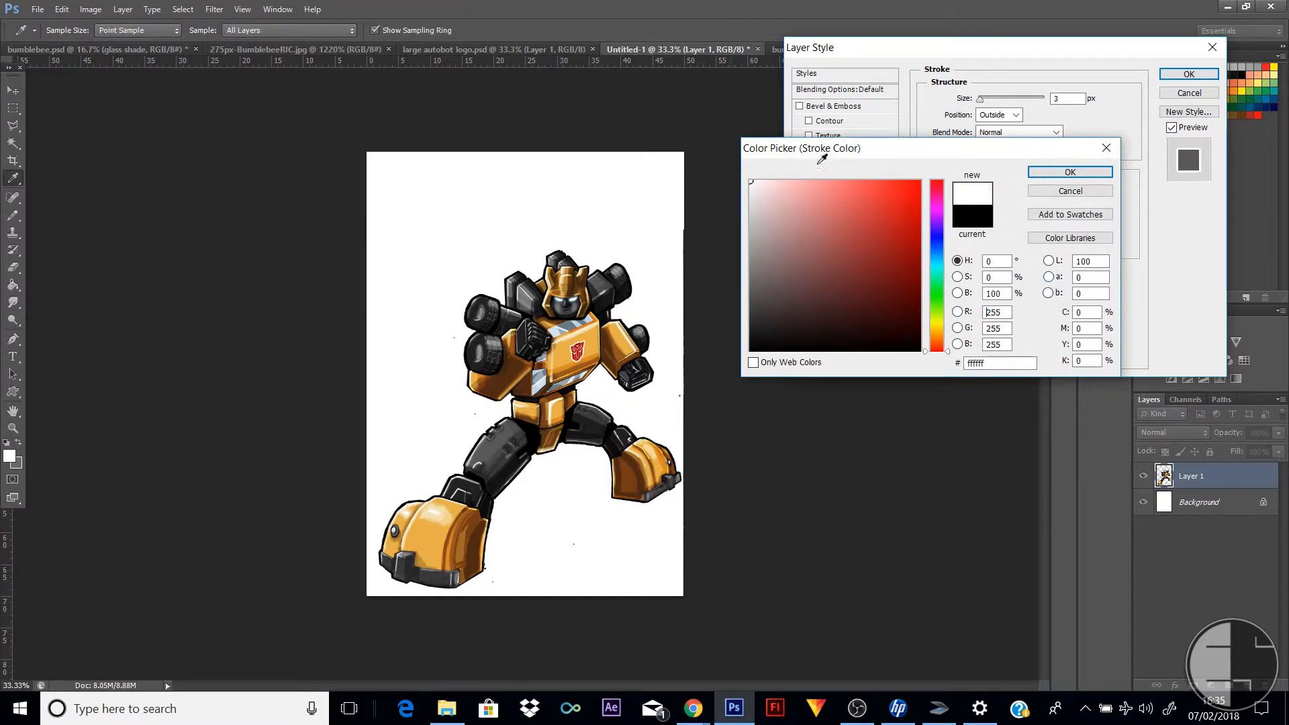
left_click(1088, 174)
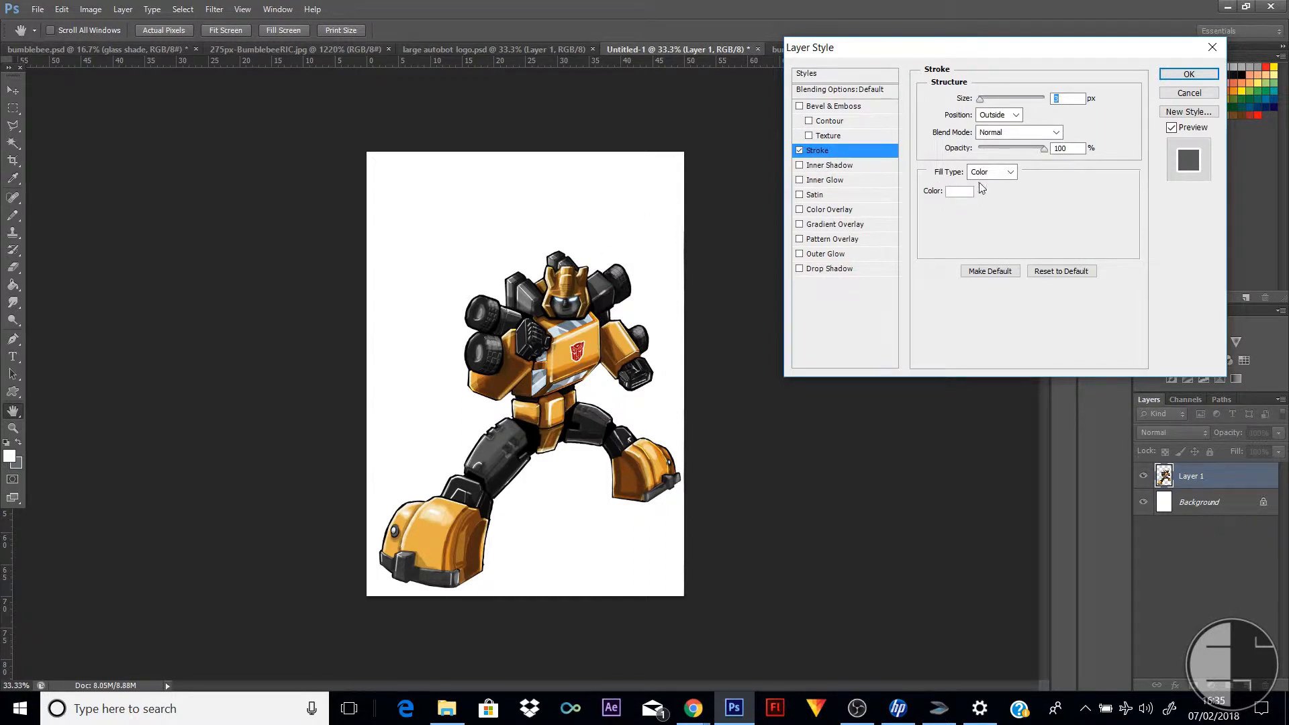
Change the robot's stroke colour to red (ff0000), set its size to 24 px, and apply the layer style
left_click(965, 193)
left_click(920, 180)
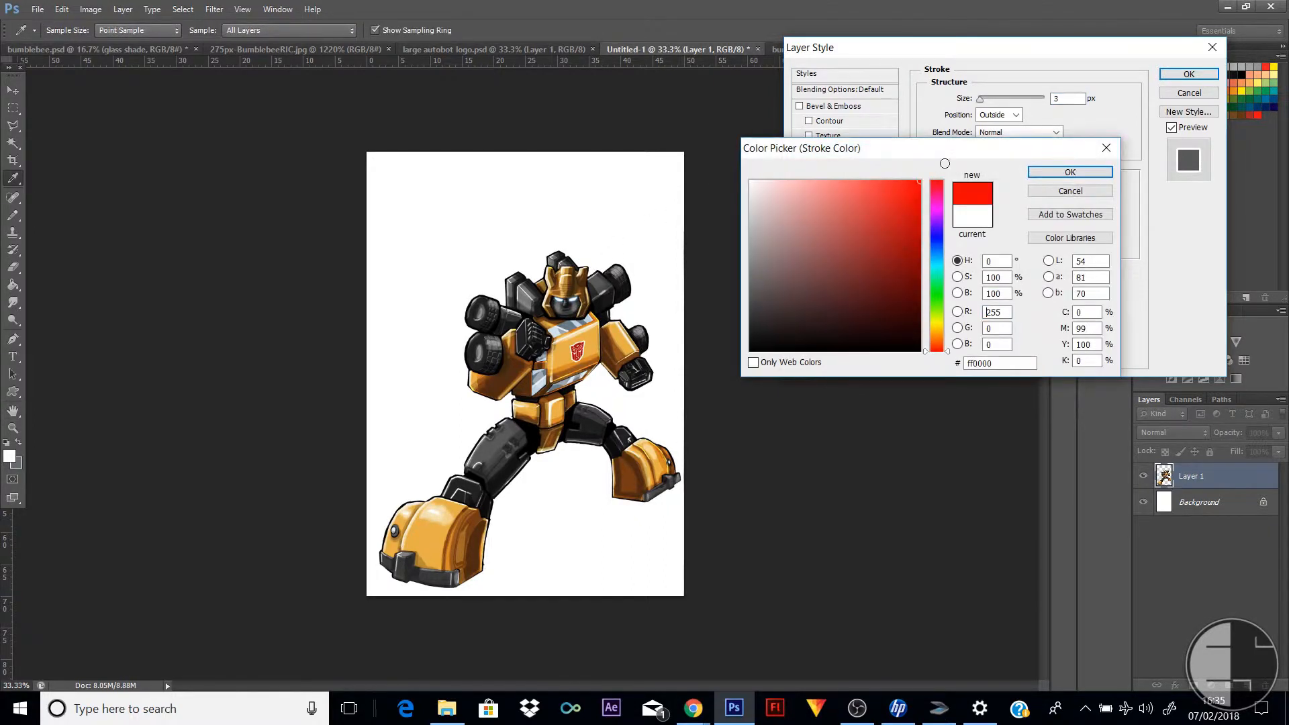
left_click(1083, 176)
left_click_drag(990, 101, 992, 103)
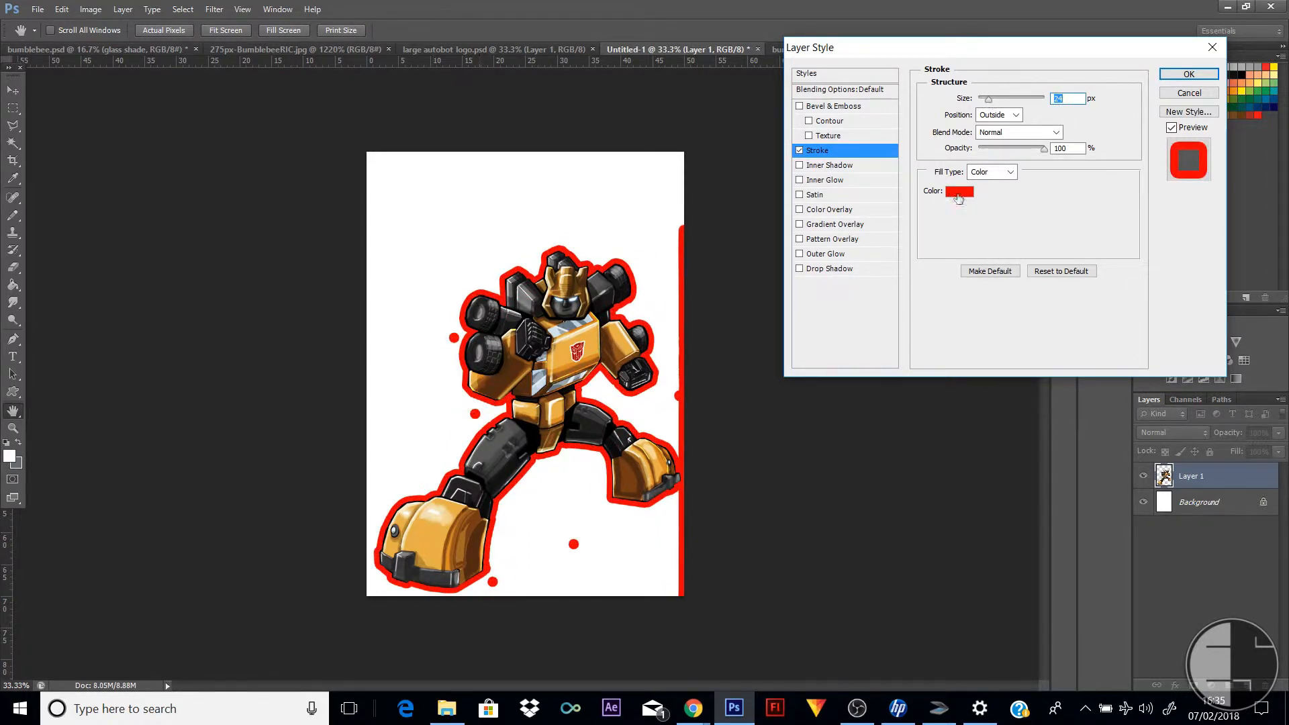
left_click(1189, 74)
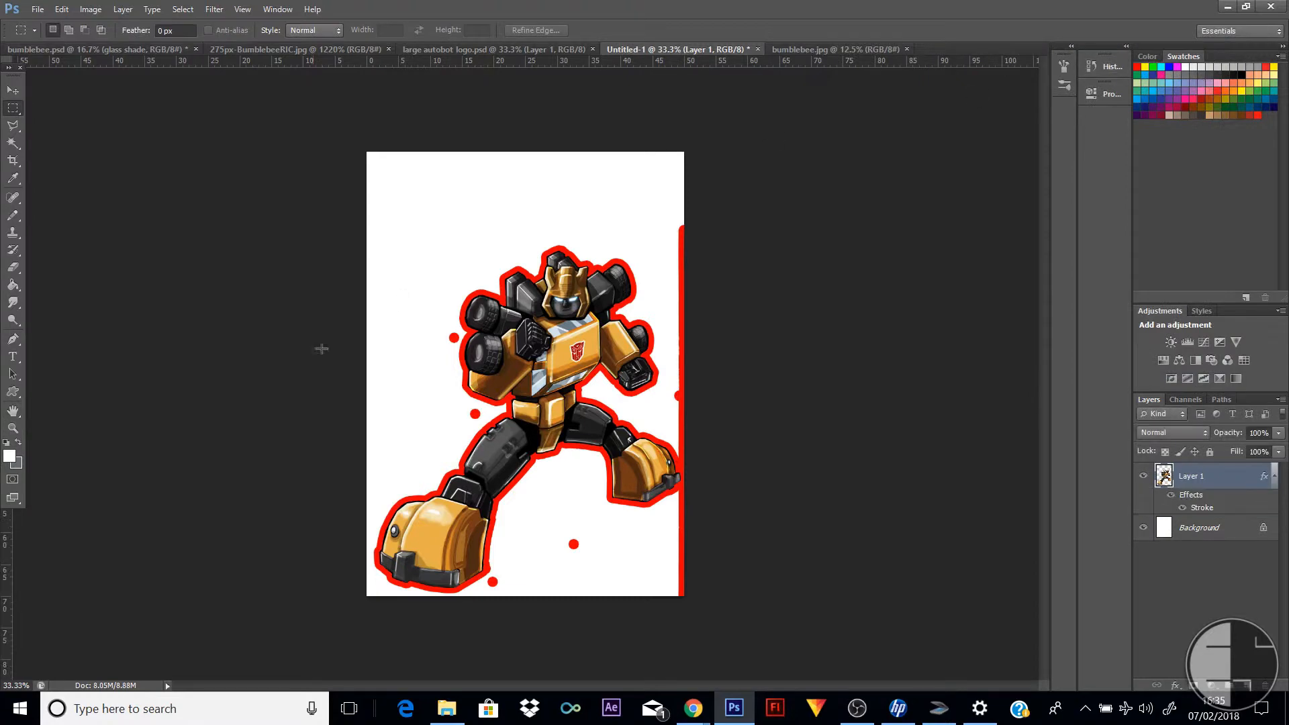
Erase the four stray red-outlined specks beside the robot's arm and around its legs with the 22 px Eraser
left_click(12, 427)
left_click(555, 485)
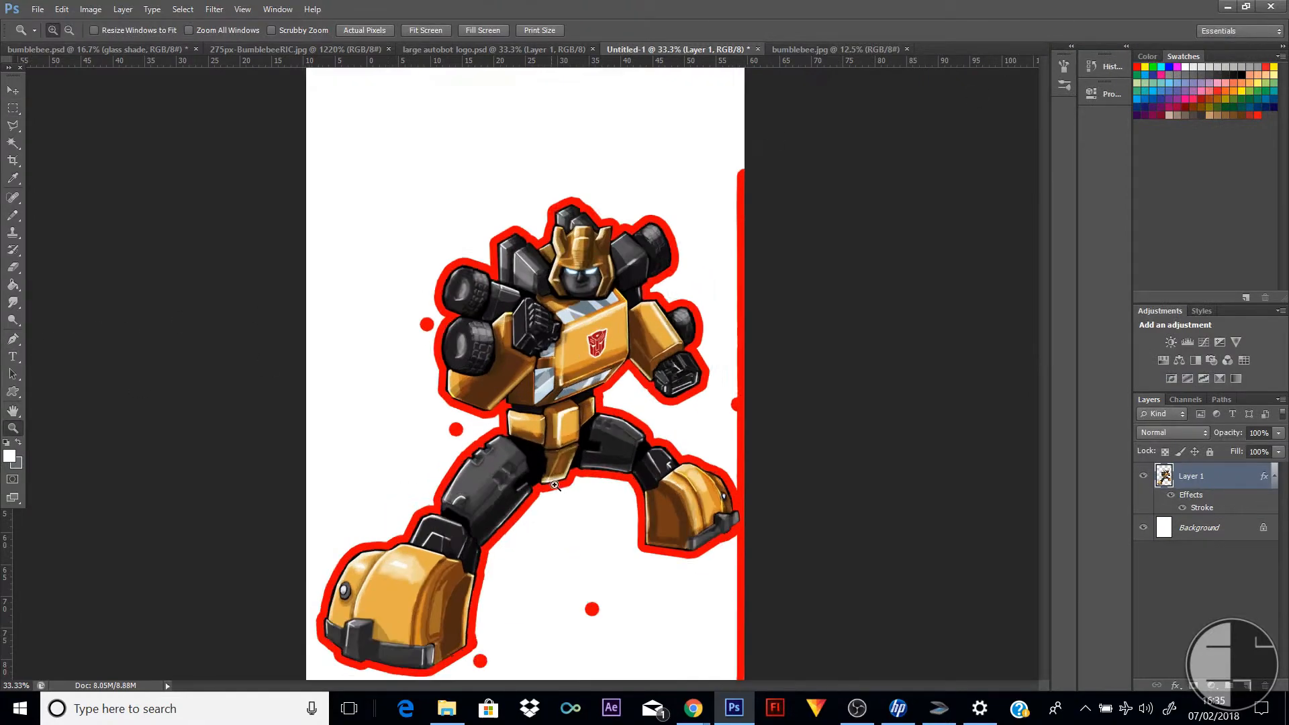
left_click(13, 267)
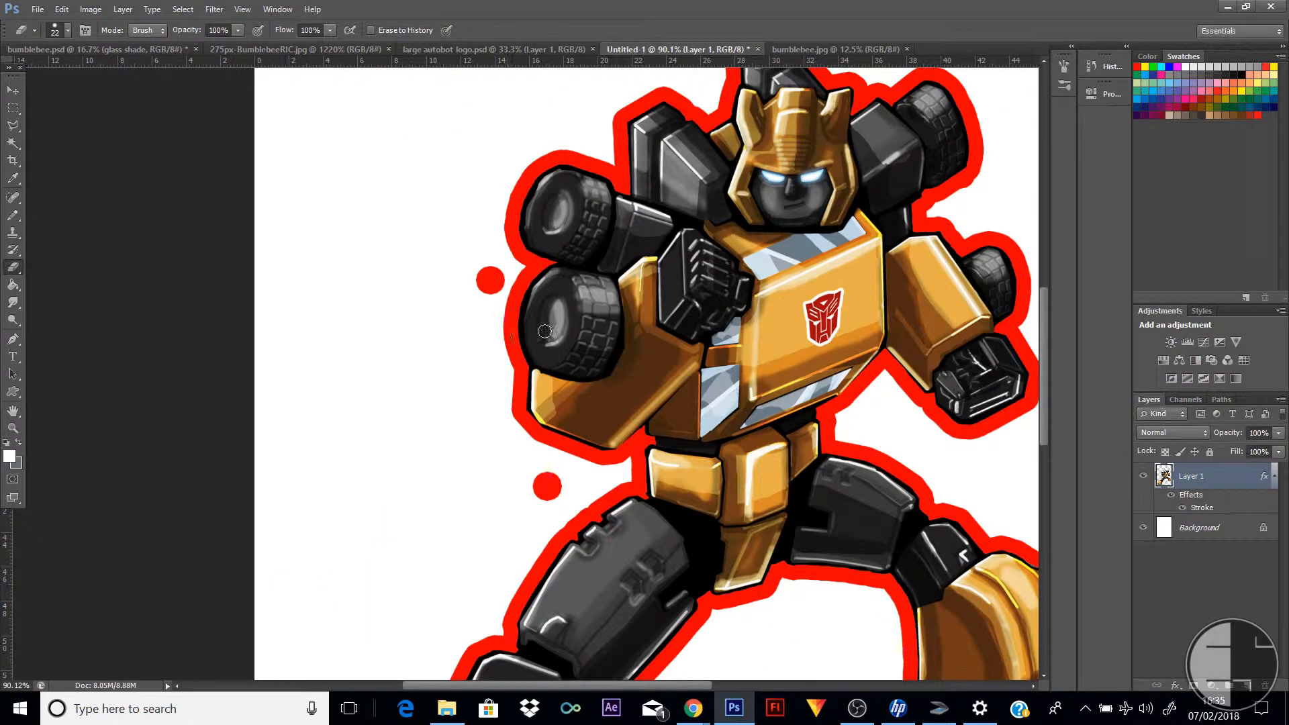
left_click_drag(485, 276, 491, 285)
left_click_drag(544, 478, 550, 489)
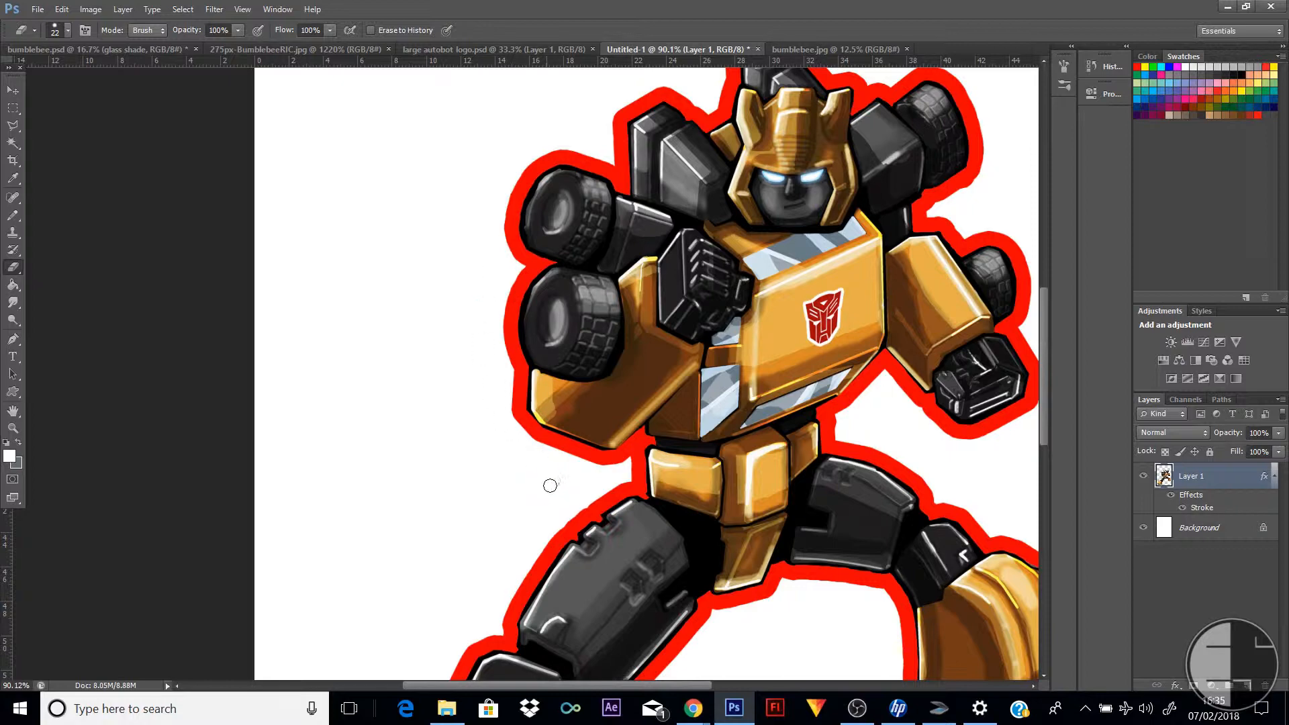
scroll(851, 535, "down", 5)
scroll(851, 535, "down", 1)
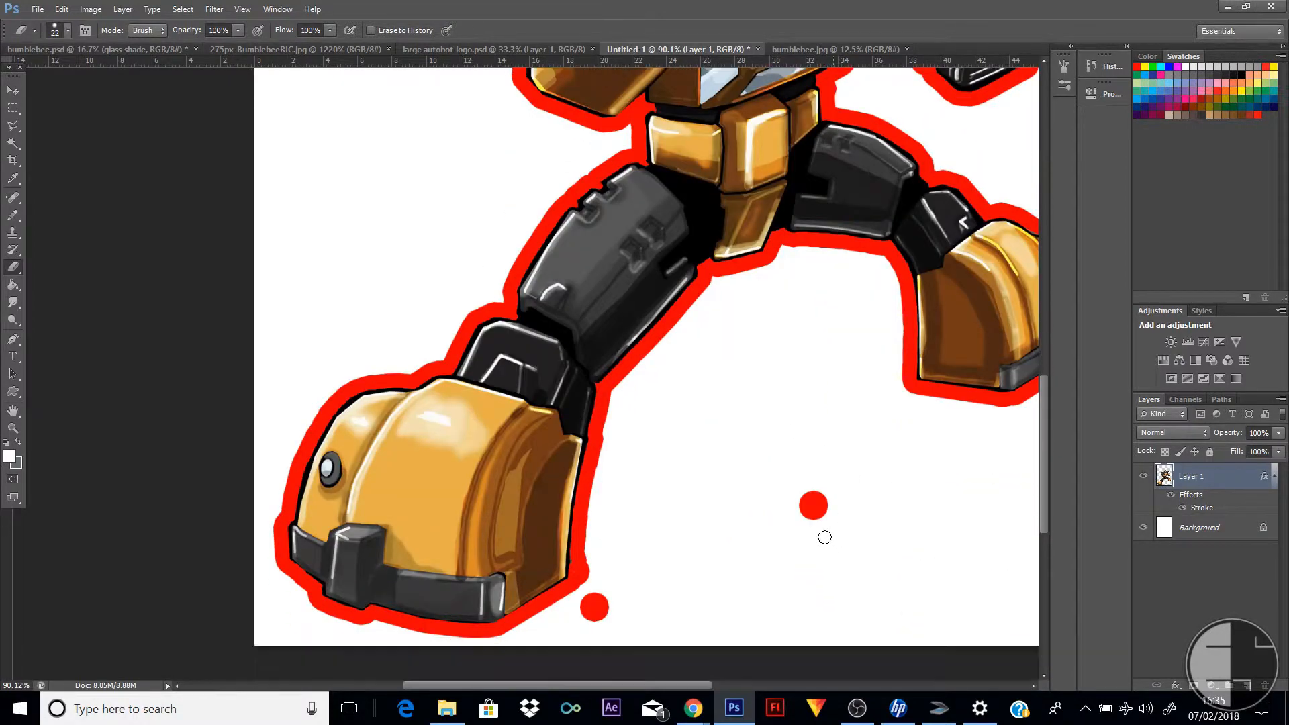
left_click_drag(806, 500, 819, 511)
left_click_drag(594, 606, 577, 563)
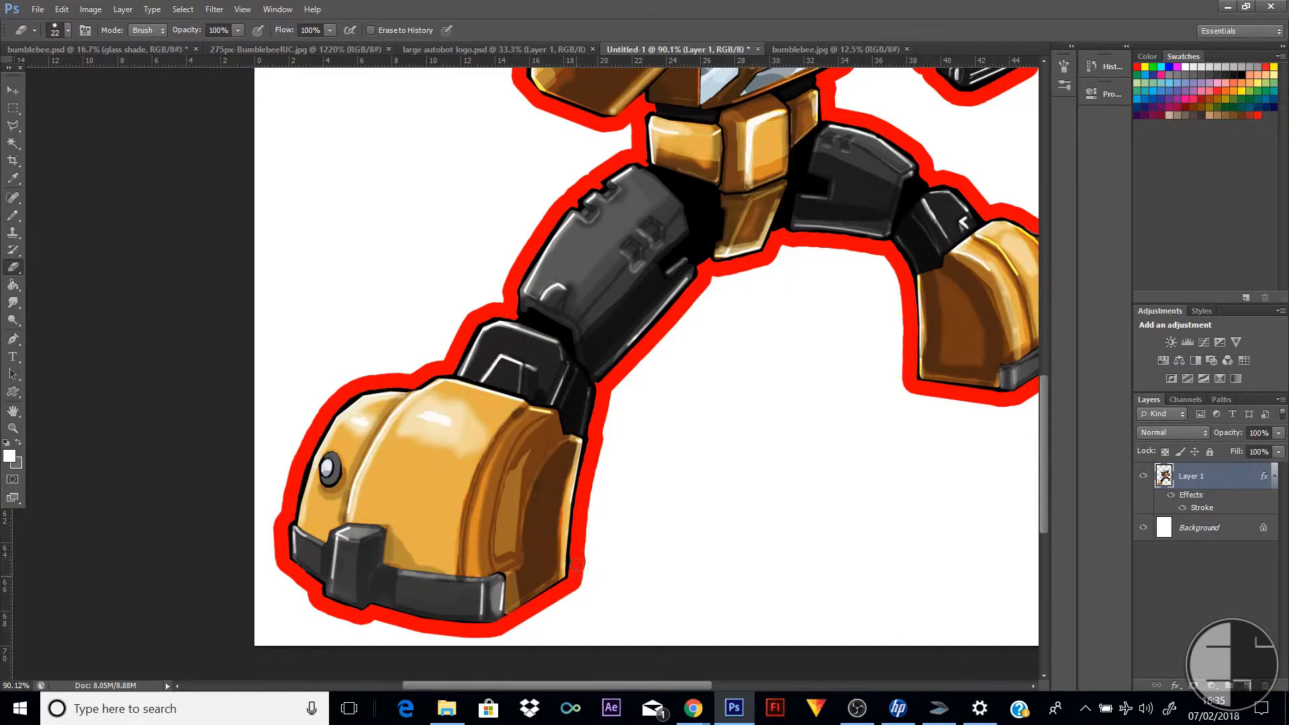
Erase the stray vertical strip along the page edge beside the robot, from shoulder height down to the bottom corner
scroll(771, 397, "up", 7)
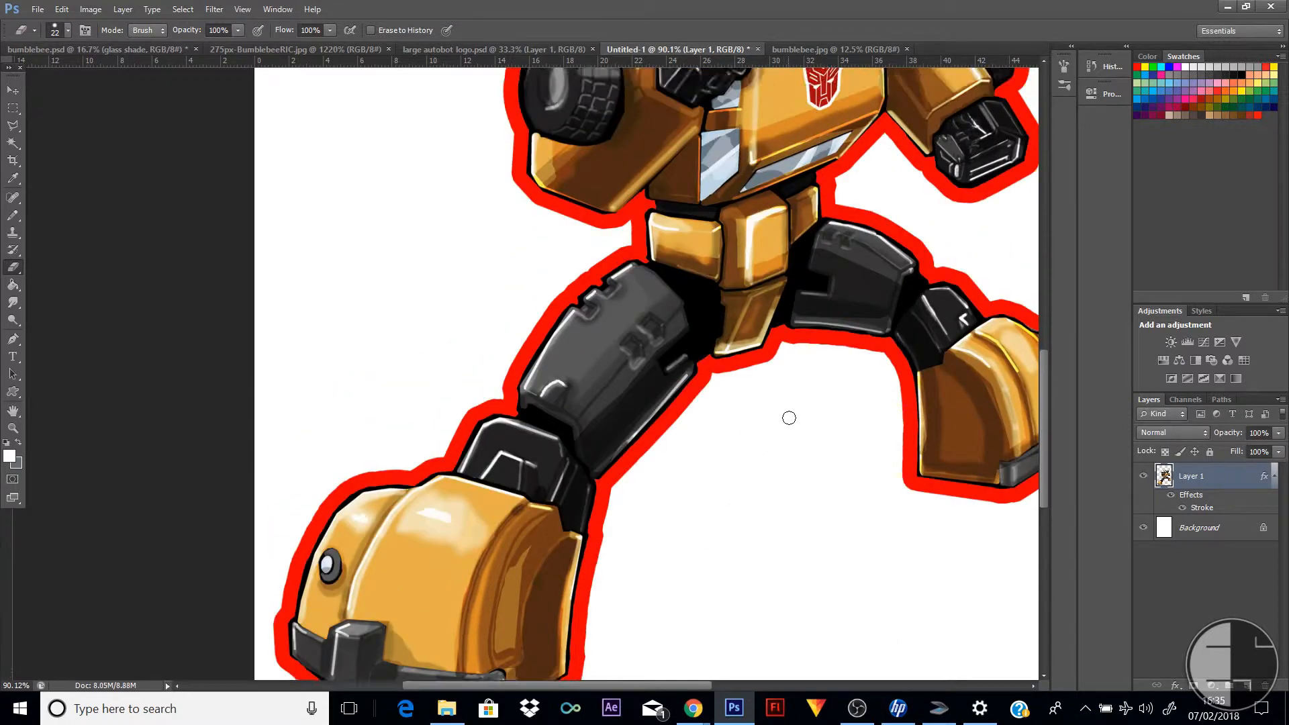
scroll(803, 424, "up", 5)
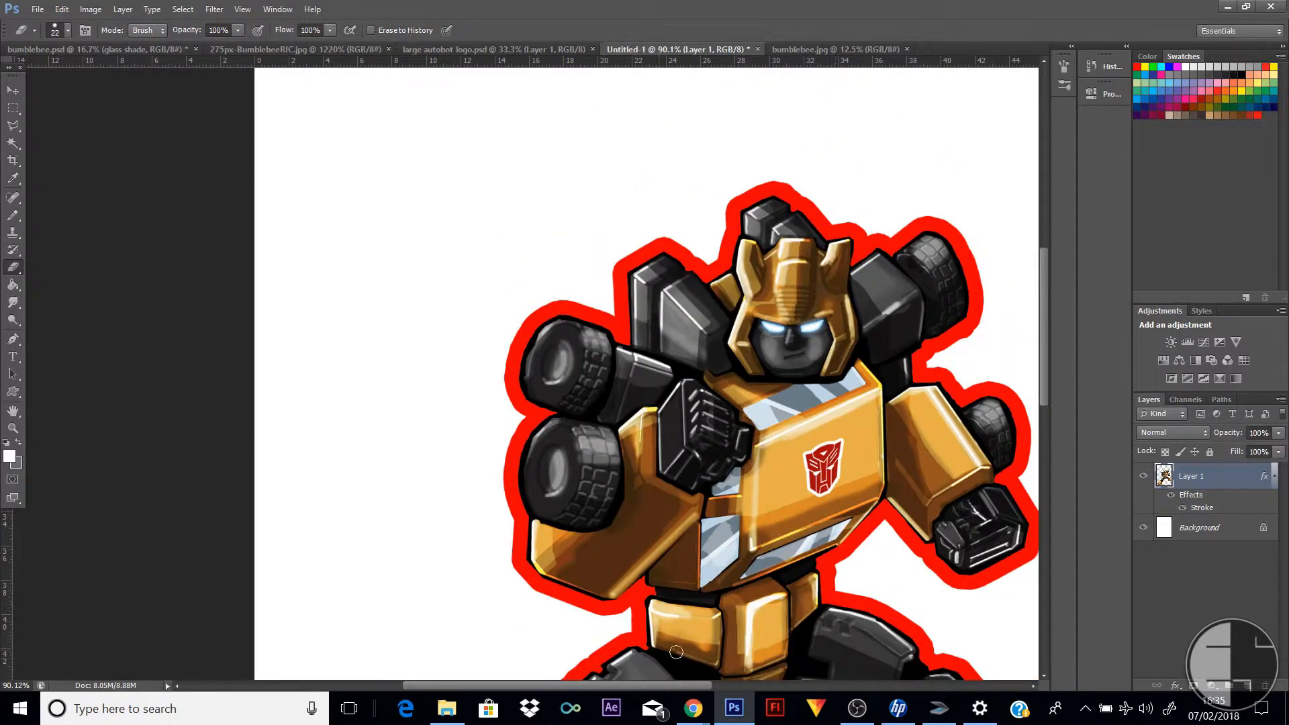
scroll(792, 578, "right", 7)
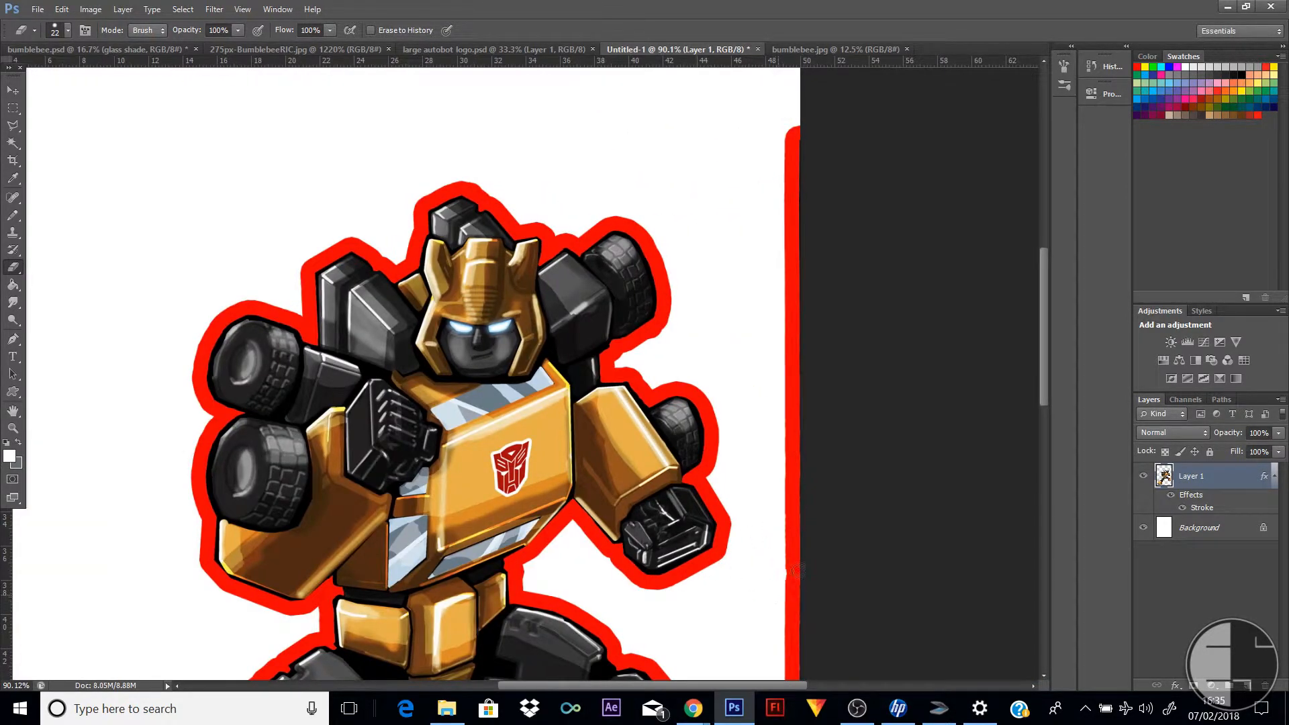
mouse_move(791, 589)
left_mouse_down()
mouse_move(806, 448)
mouse_move(793, 94)
mouse_move(801, 150)
left_mouse_up()
scroll(815, 545, "down", 3)
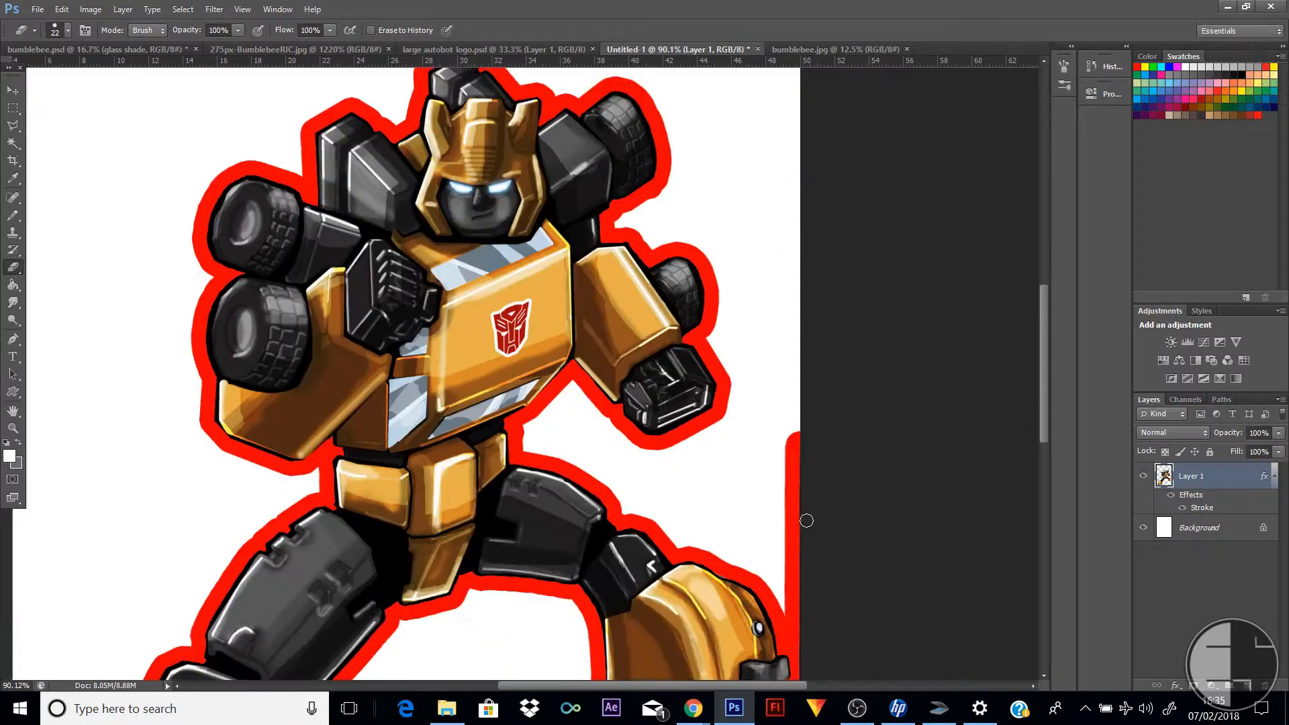
mouse_move(801, 424)
left_mouse_down()
mouse_move(797, 605)
mouse_move(800, 526)
left_mouse_up()
scroll(823, 573, "down", 3)
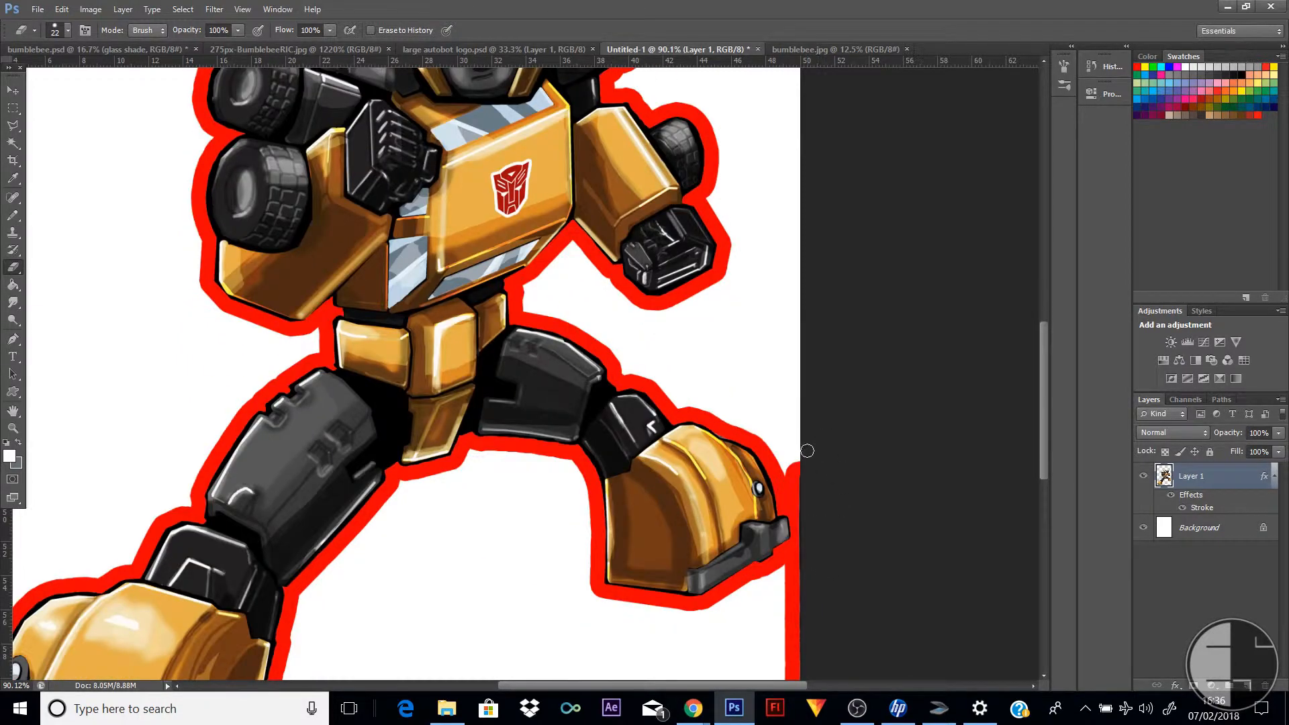
left_click_drag(807, 450, 795, 603)
left_click_drag(794, 658, 799, 655)
scroll(817, 593, "down", 1)
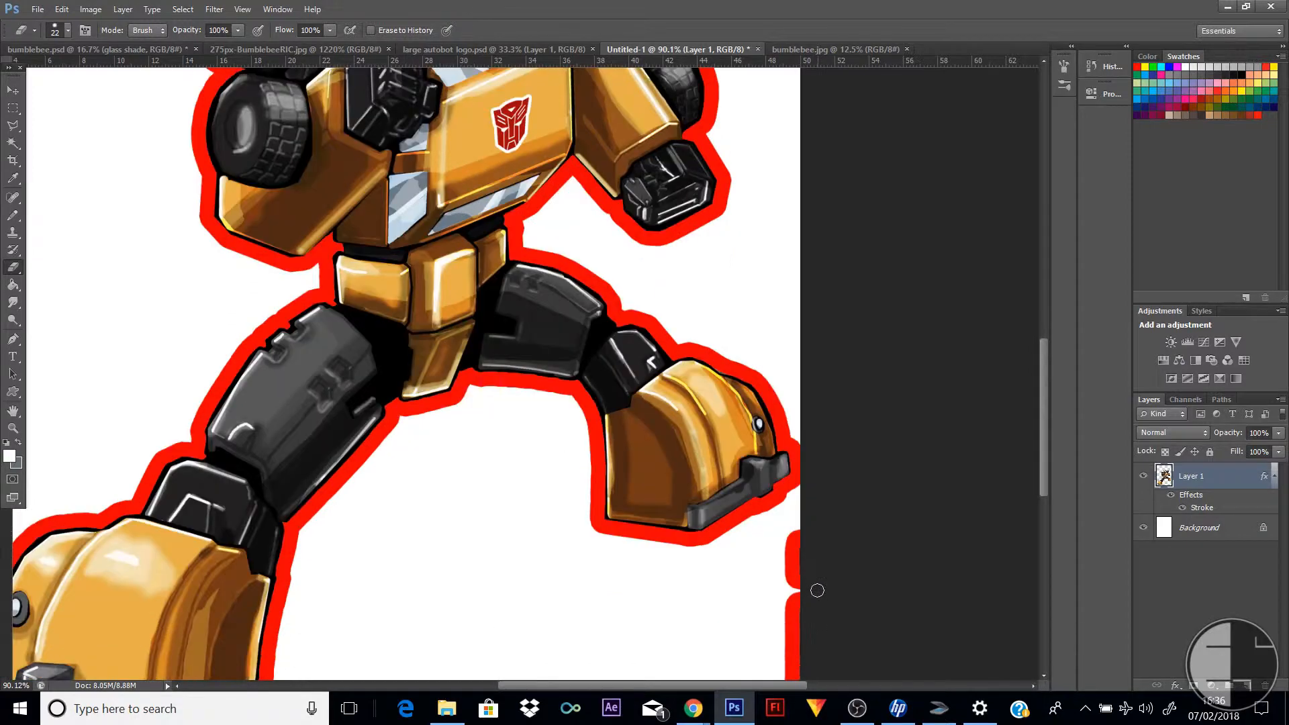
left_click_drag(804, 484, 796, 607)
scroll(817, 573, "down", 2)
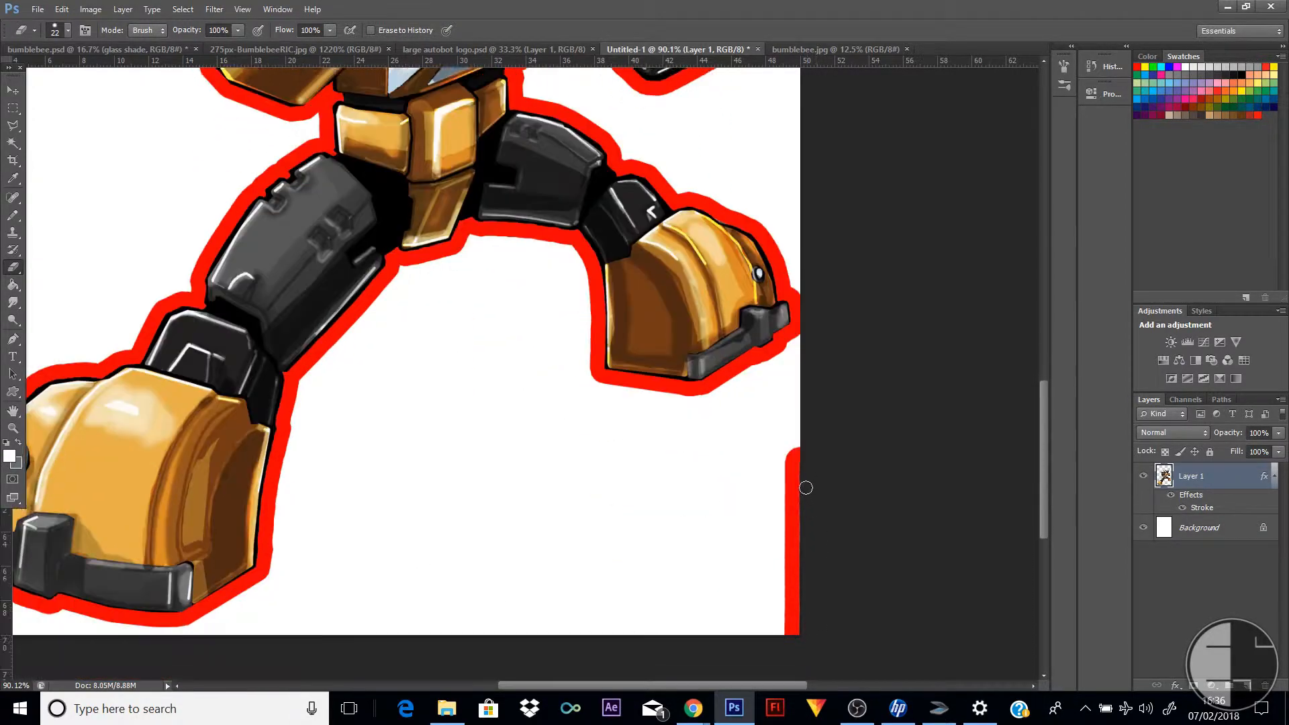
scroll(806, 488, "down", 1)
left_click_drag(798, 406, 797, 606)
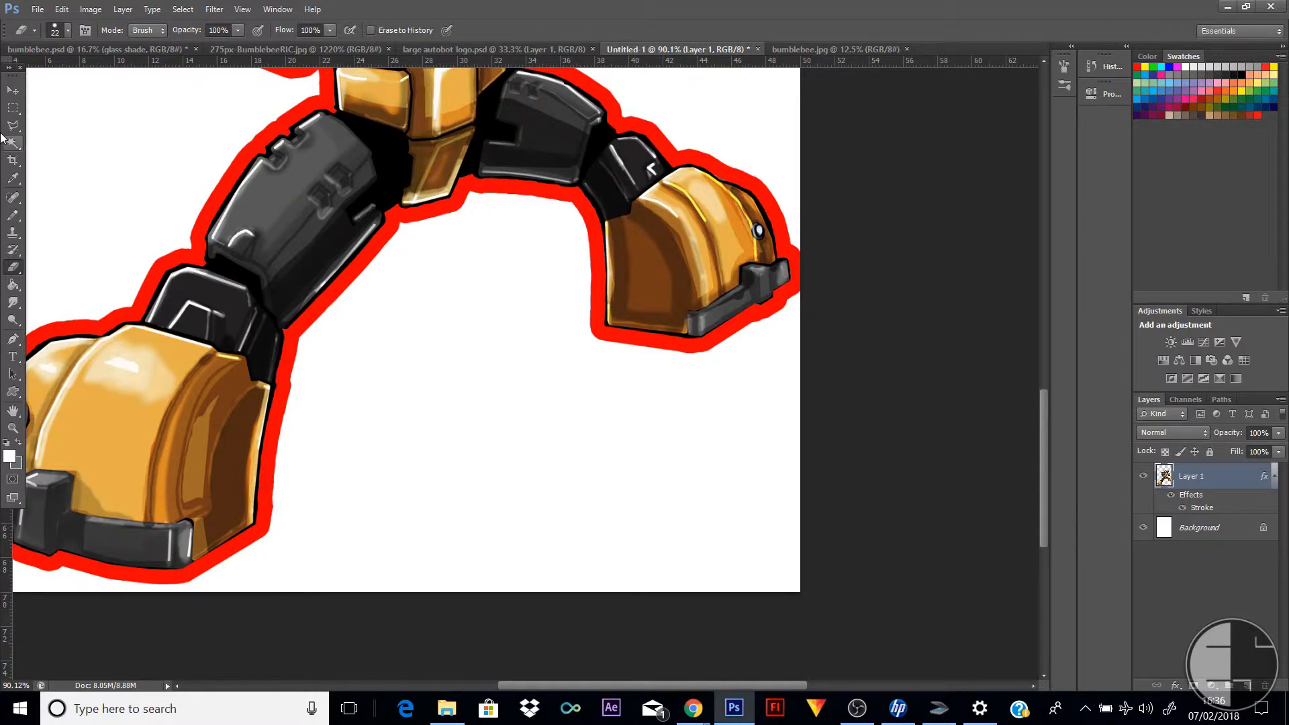
Set the colour of the robot layer's stroke to white (ffffff) and apply the layer style
left_click(12, 431)
left_click(528, 375, "alt")
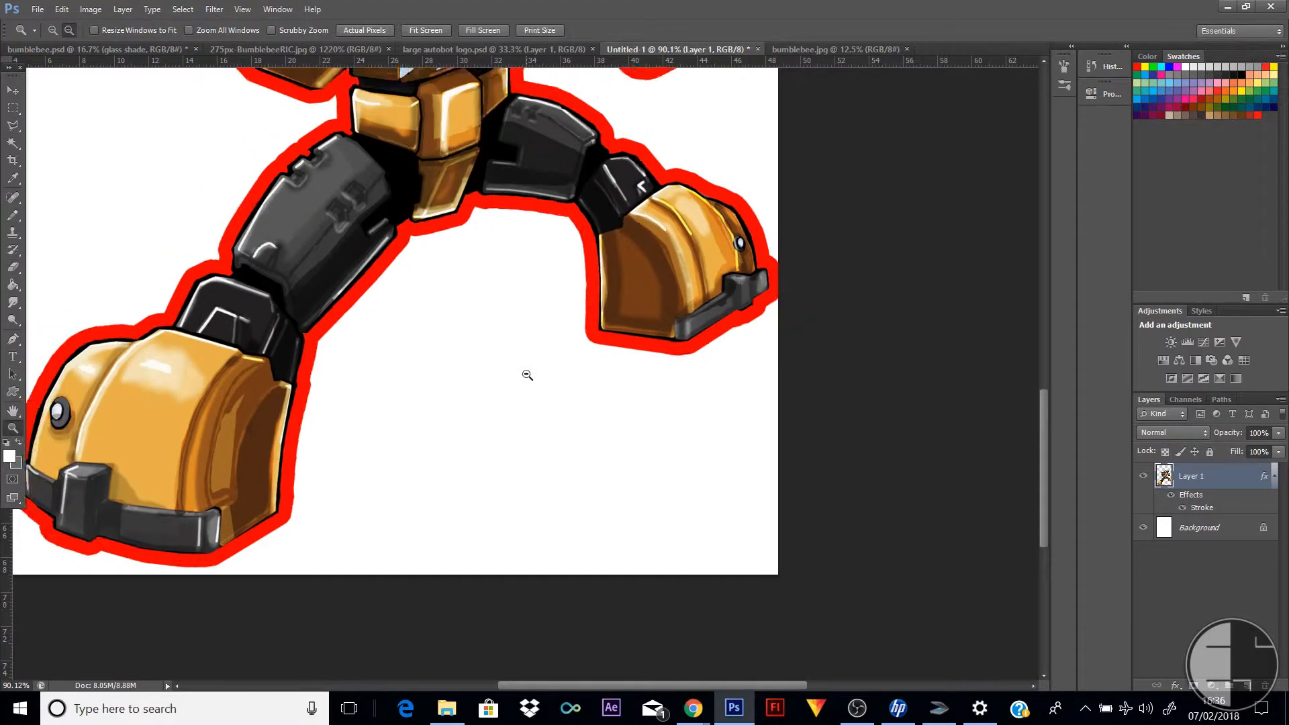
left_click(527, 376, "alt")
scroll(795, 337, "up", 5)
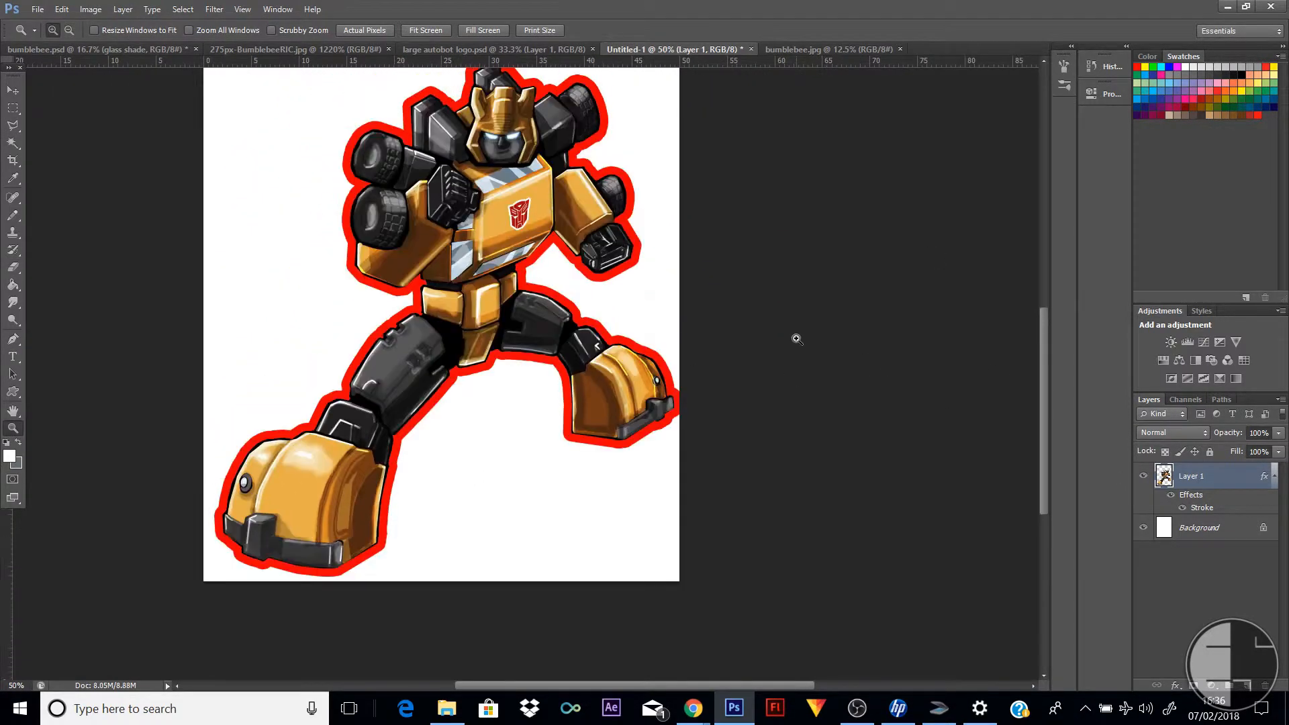
left_click(12, 90)
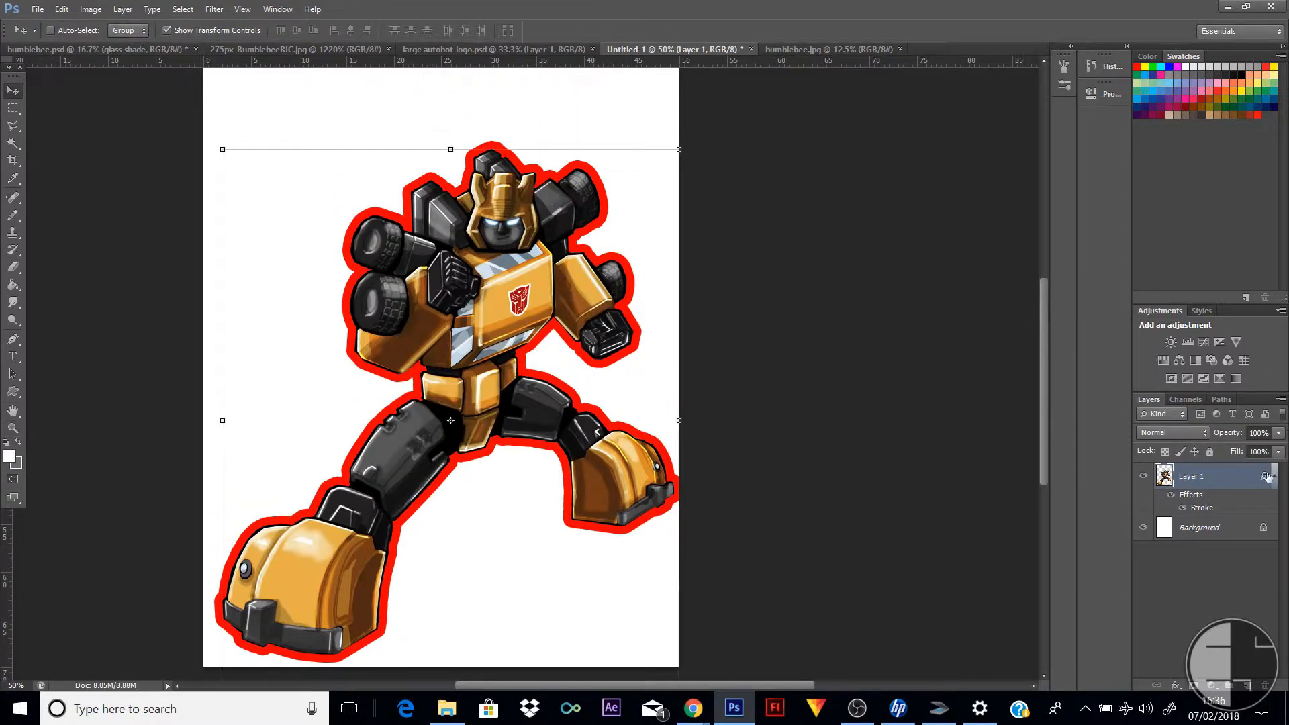
double_click(1224, 476)
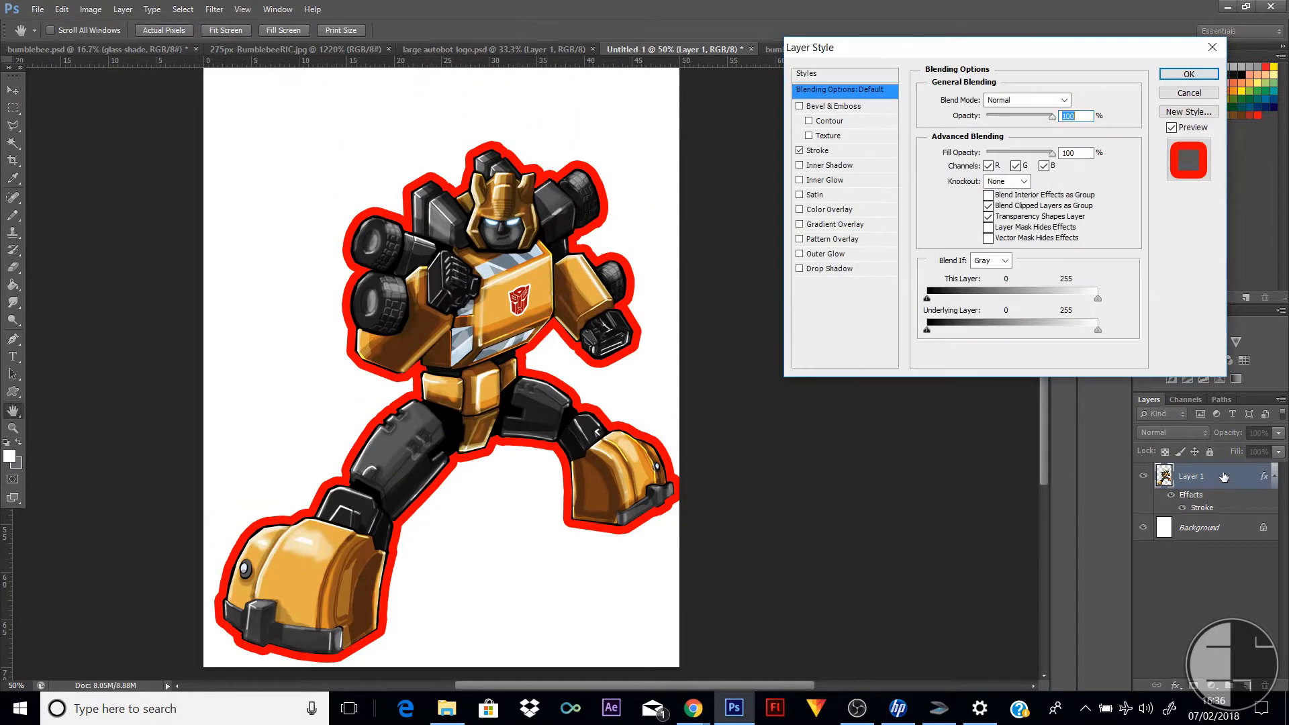
left_click(818, 151)
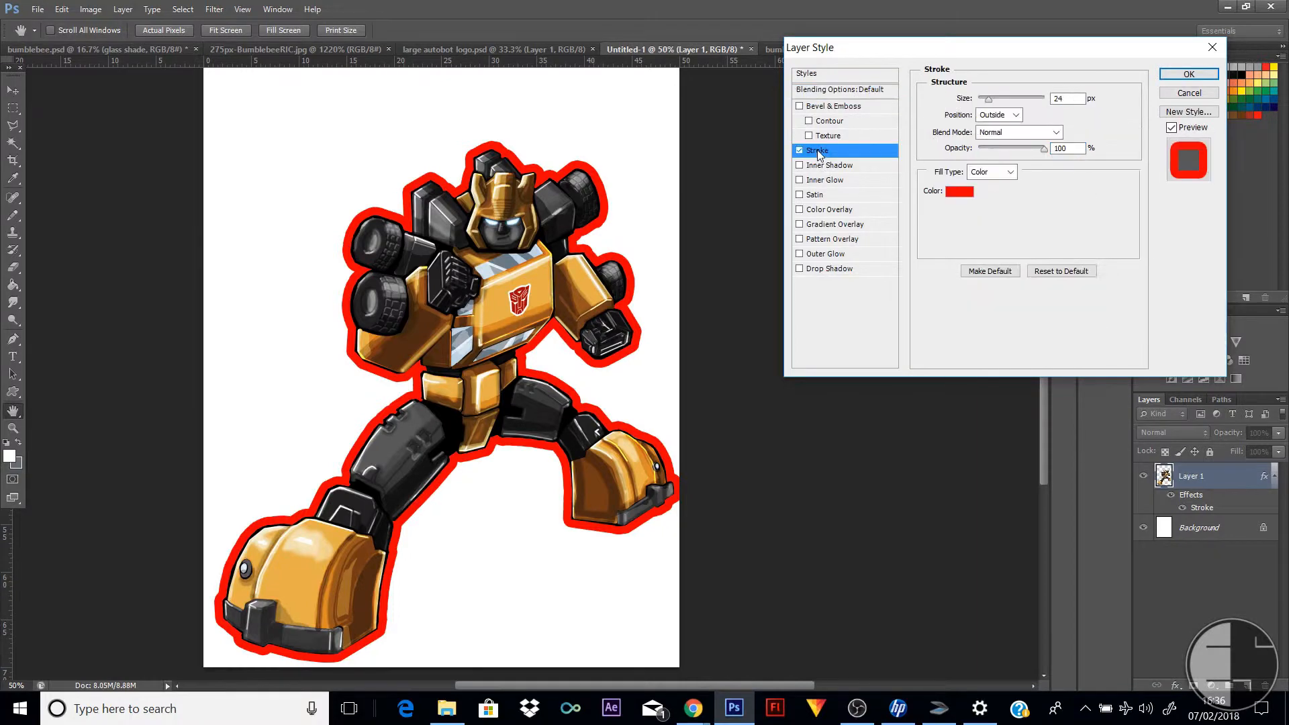
left_click(956, 198)
left_click(674, 175)
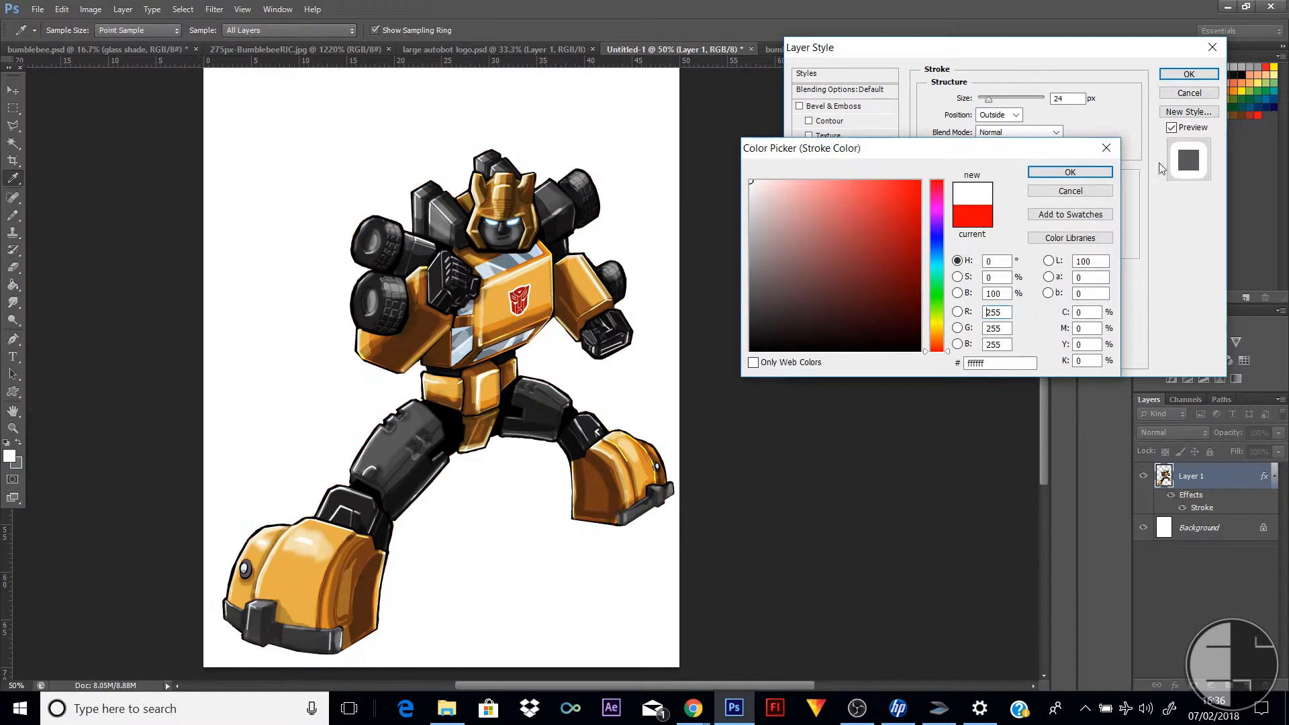
left_click(1070, 172)
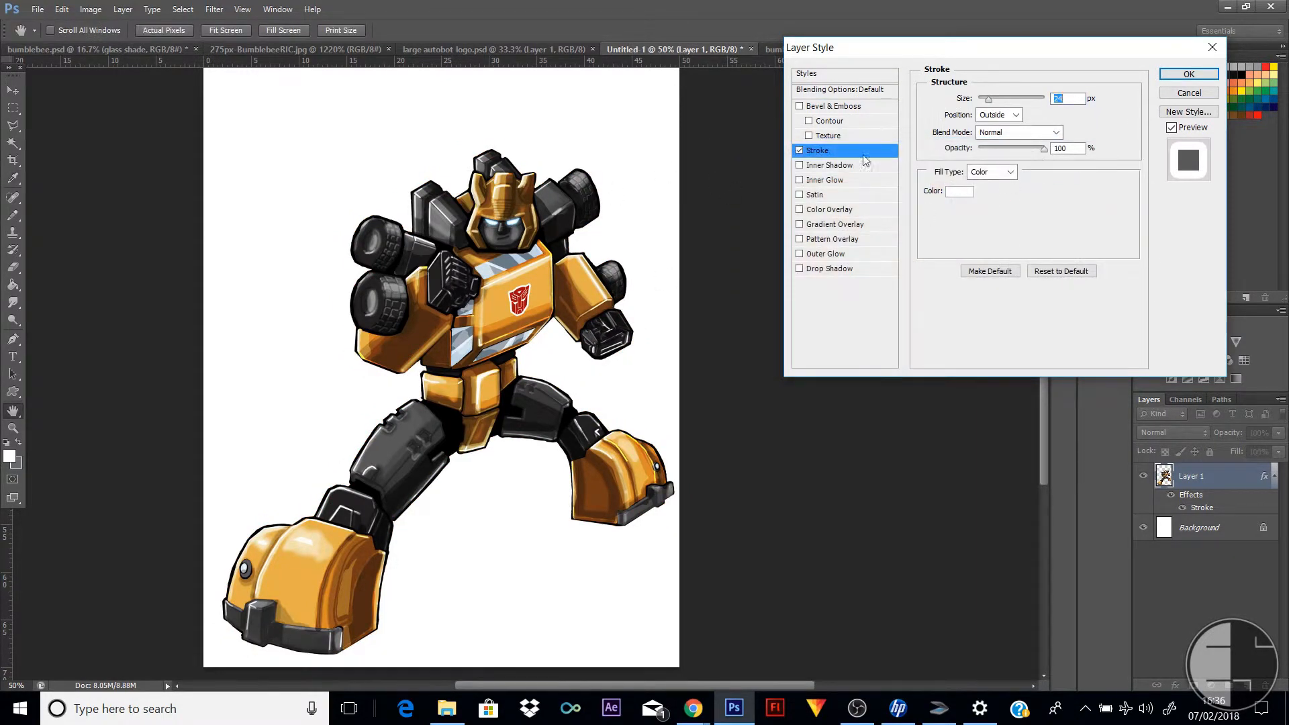
left_click(1189, 74)
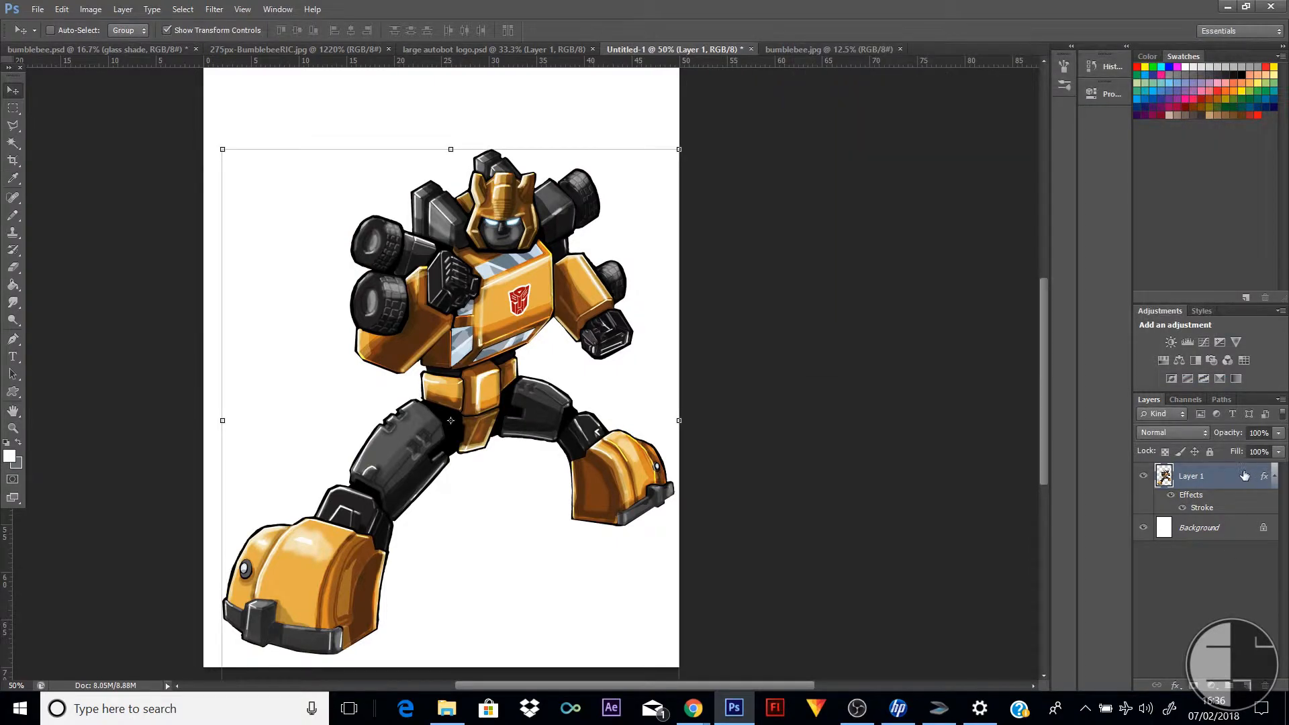
Bring up the layer commands for the robot layer
right_click(1243, 484)
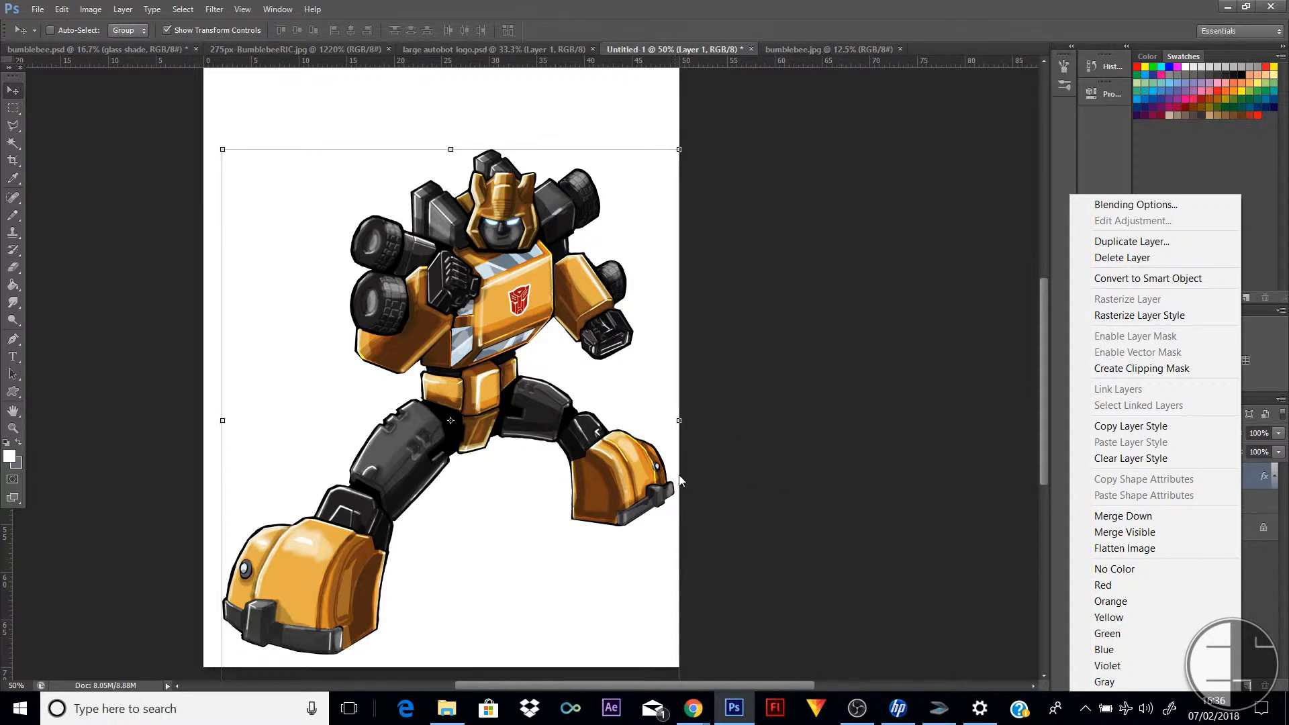
Nudge the robot layer slightly to the left so it clears the page's right edge
left_click(774, 415)
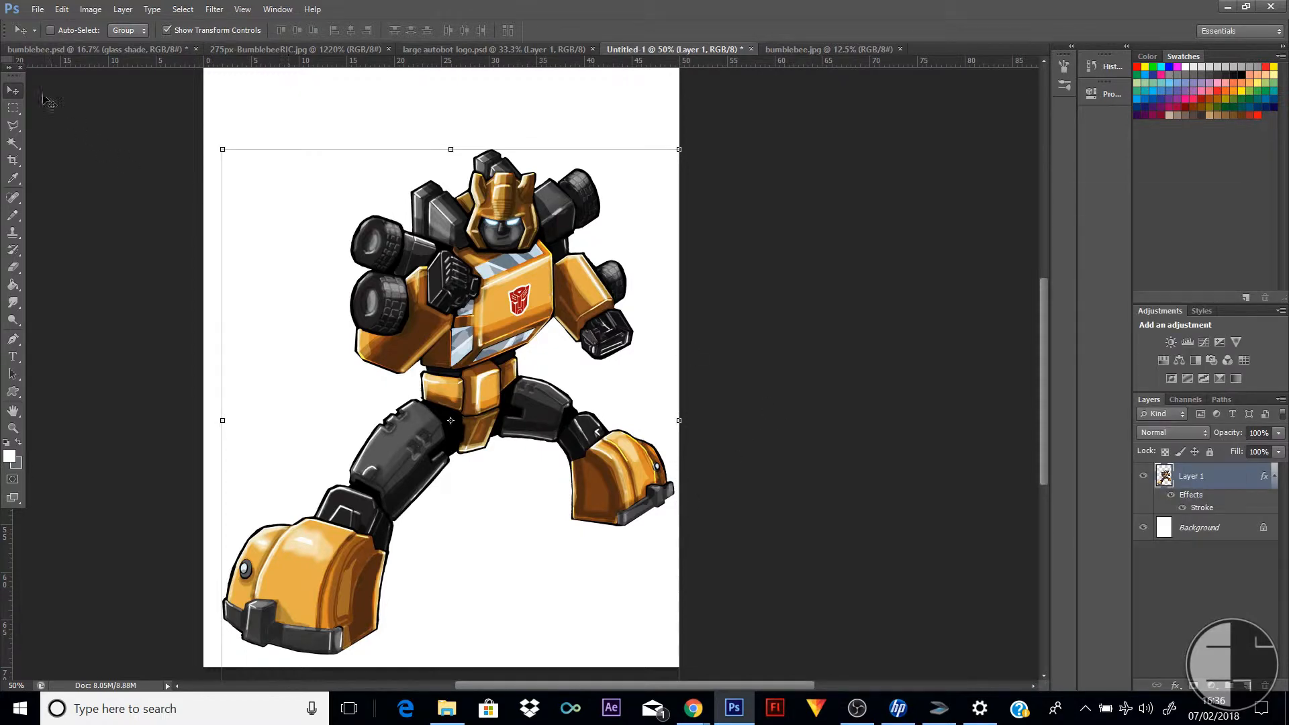
key("Left")
key("Left")
key("Left")
key("Left")
key("Left")
key("Left")
key("Left")
key("Left")
key("Left")
key("Left")
key("Left")
key("Left")
key("Left")
key("Left")
key("Left")
key("Left")
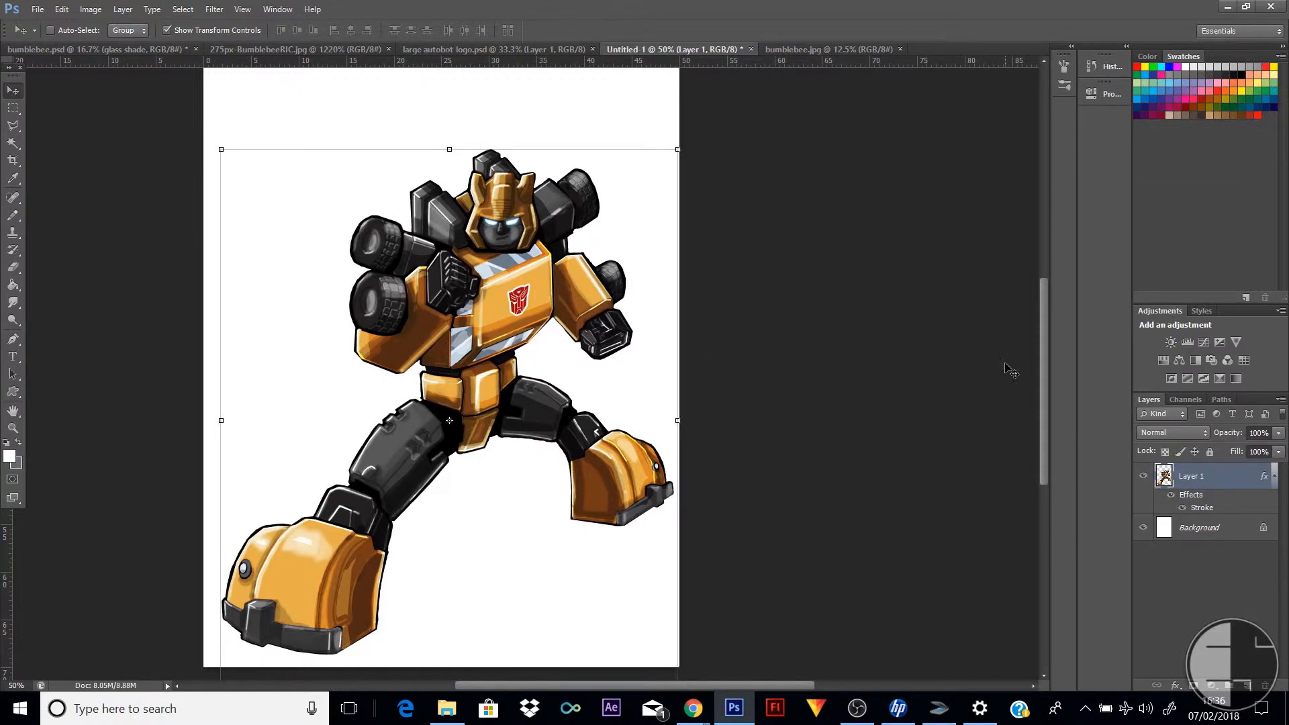
key("Left")
key("Left")
key("Left")
key("Left")
key("Left")
key("Left")
key("Left")
key("Left")
key("Left")
key("Left")
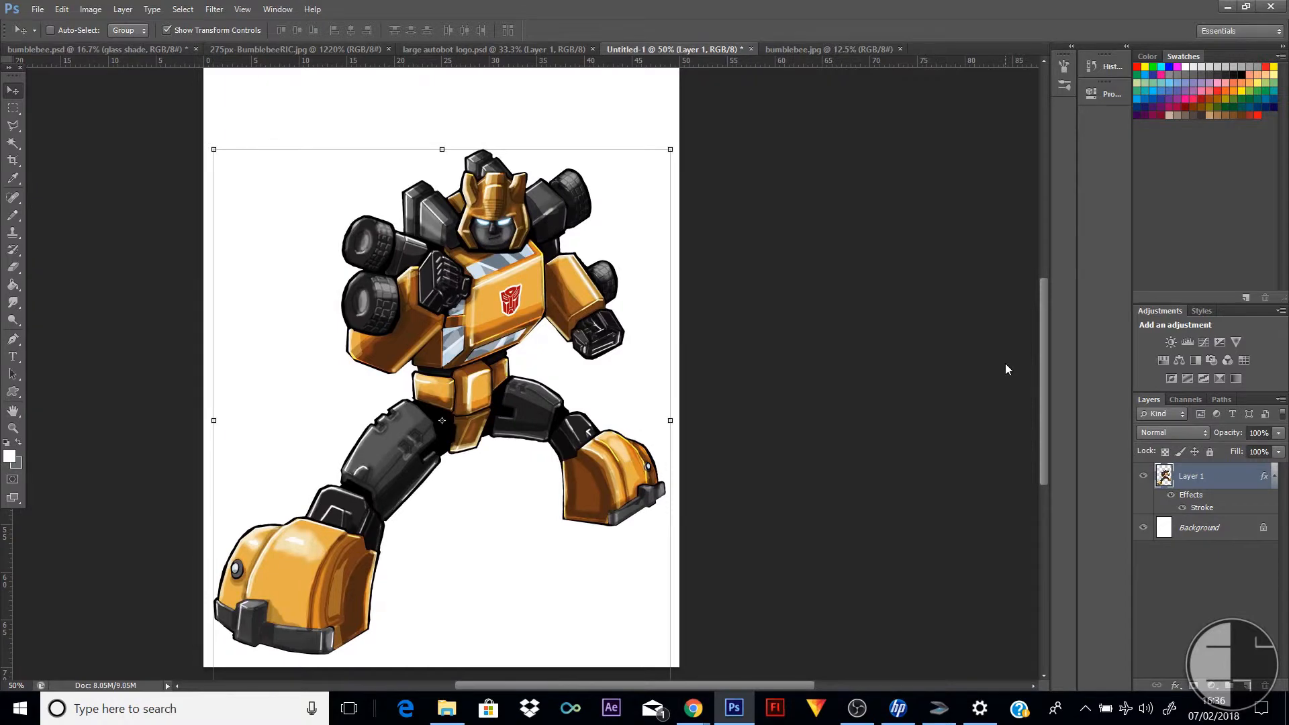
Rasterize the robot's white stroke style and add a thickened black outside stroke around it
right_click(1238, 475)
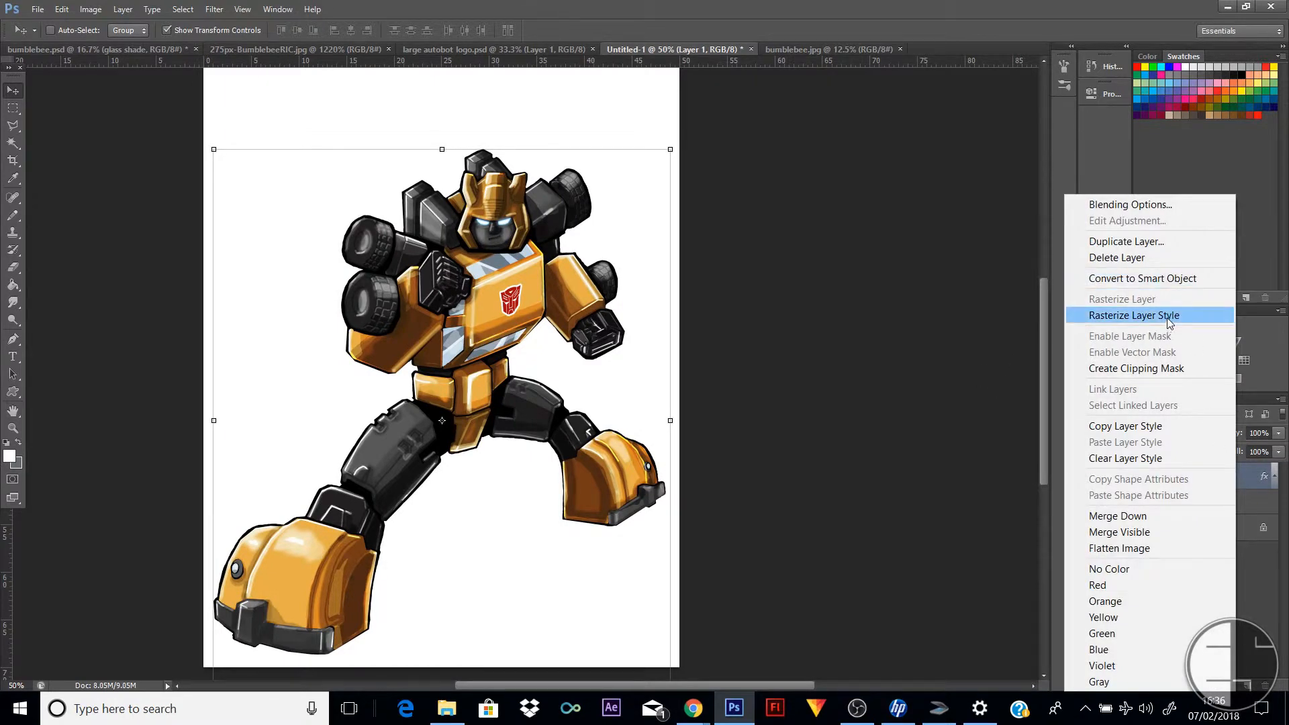
left_click(1172, 315)
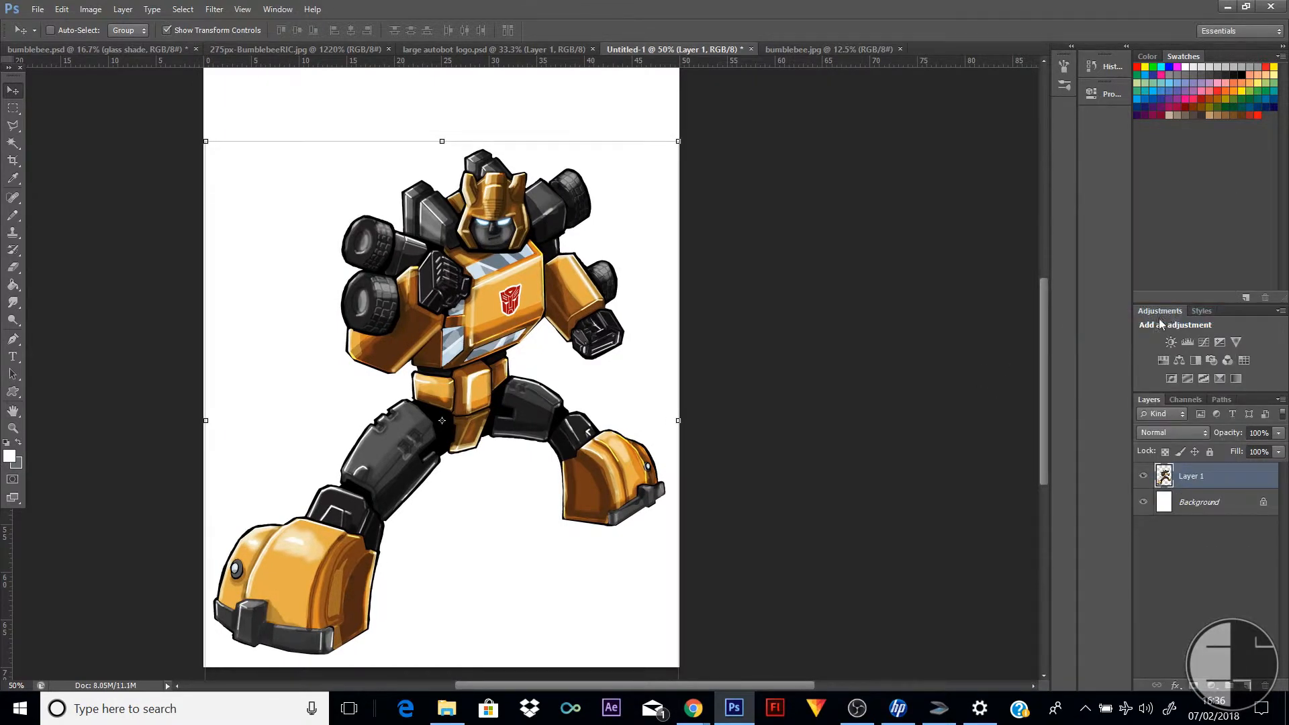
double_click(1249, 482)
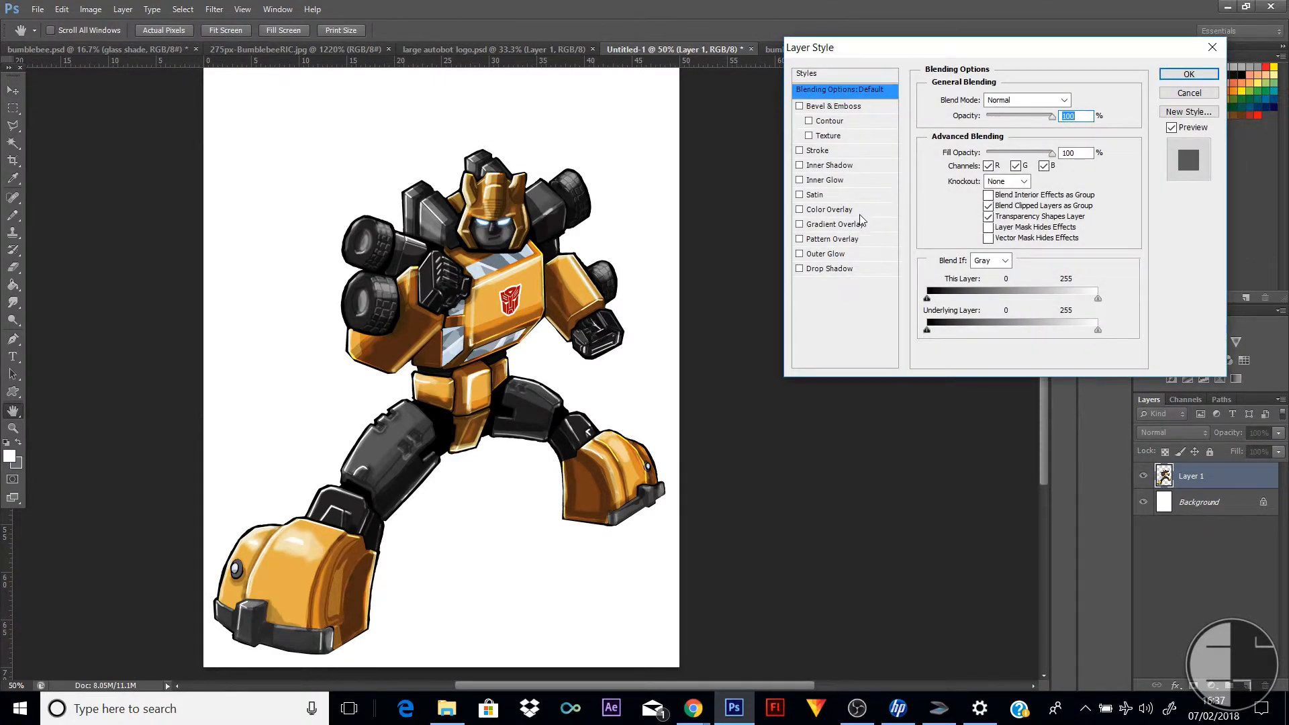
left_click(815, 151)
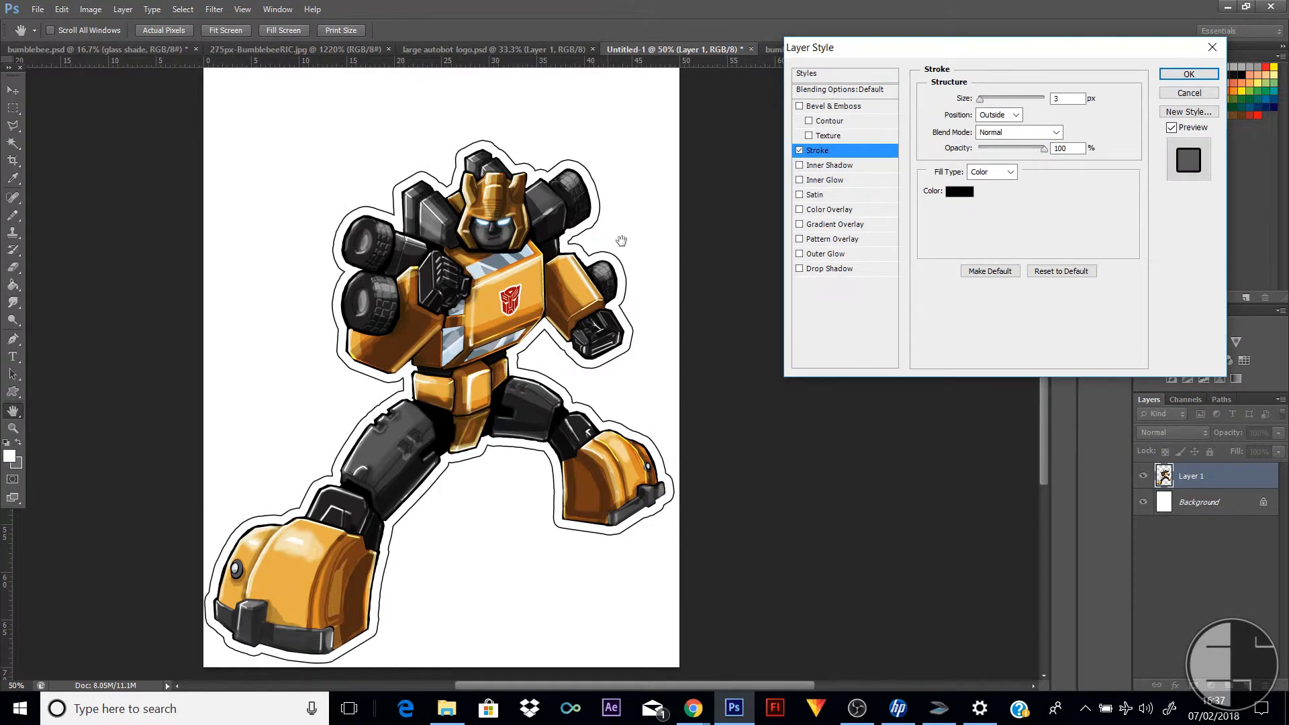
left_click_drag(981, 98, 987, 104)
left_click(1189, 78)
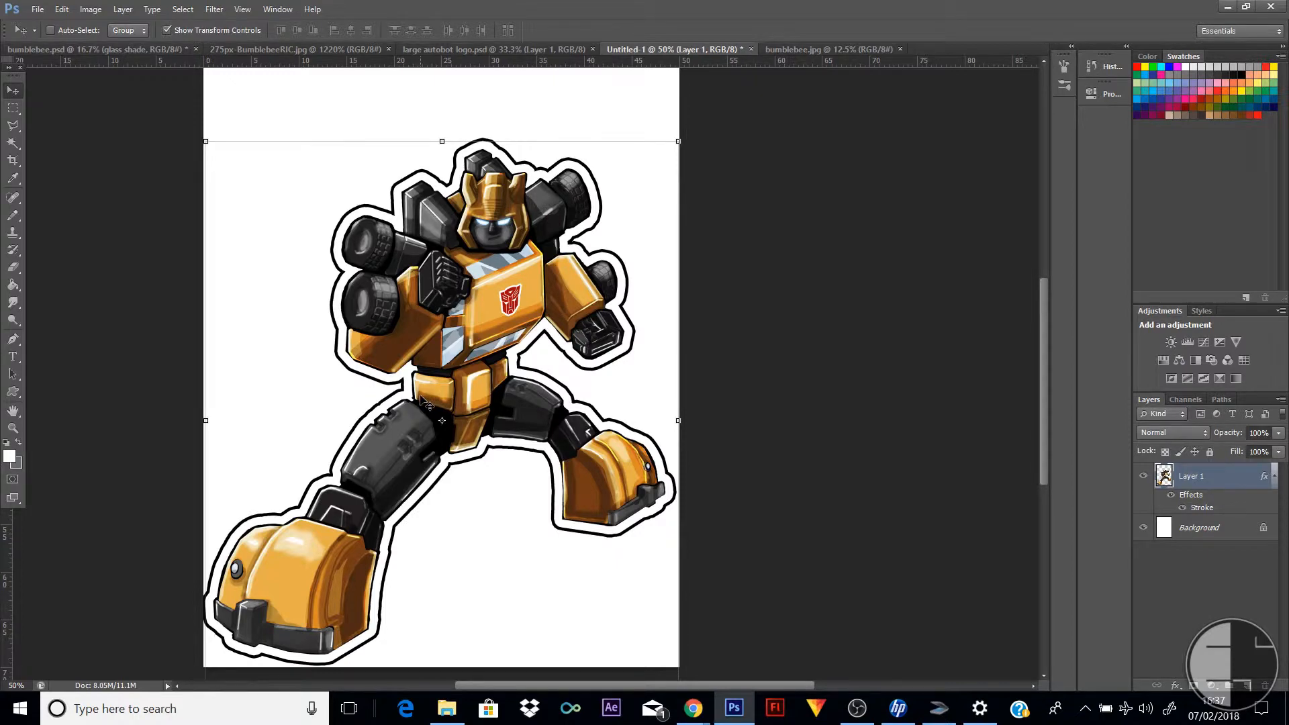
Undo the black stroke and the rasterizing of the robot's layer style
left_click(62, 10)
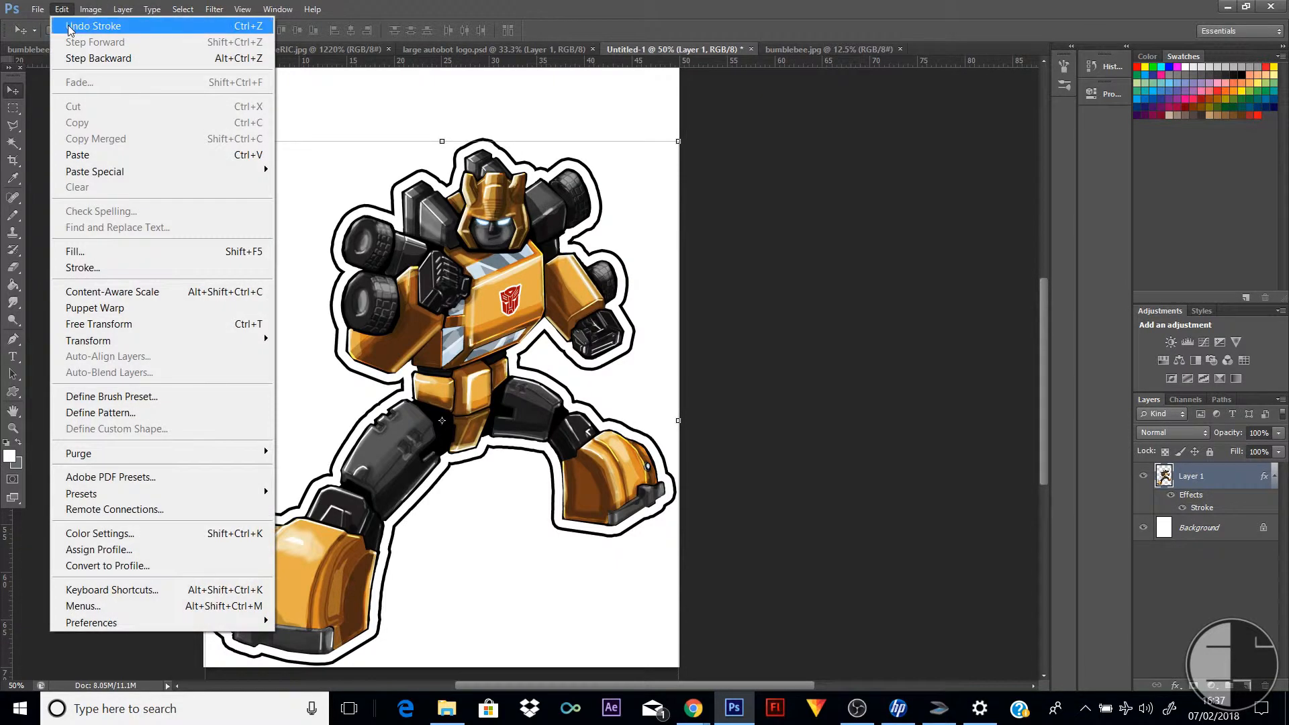
left_click(69, 25)
left_click(62, 9)
left_click(100, 58)
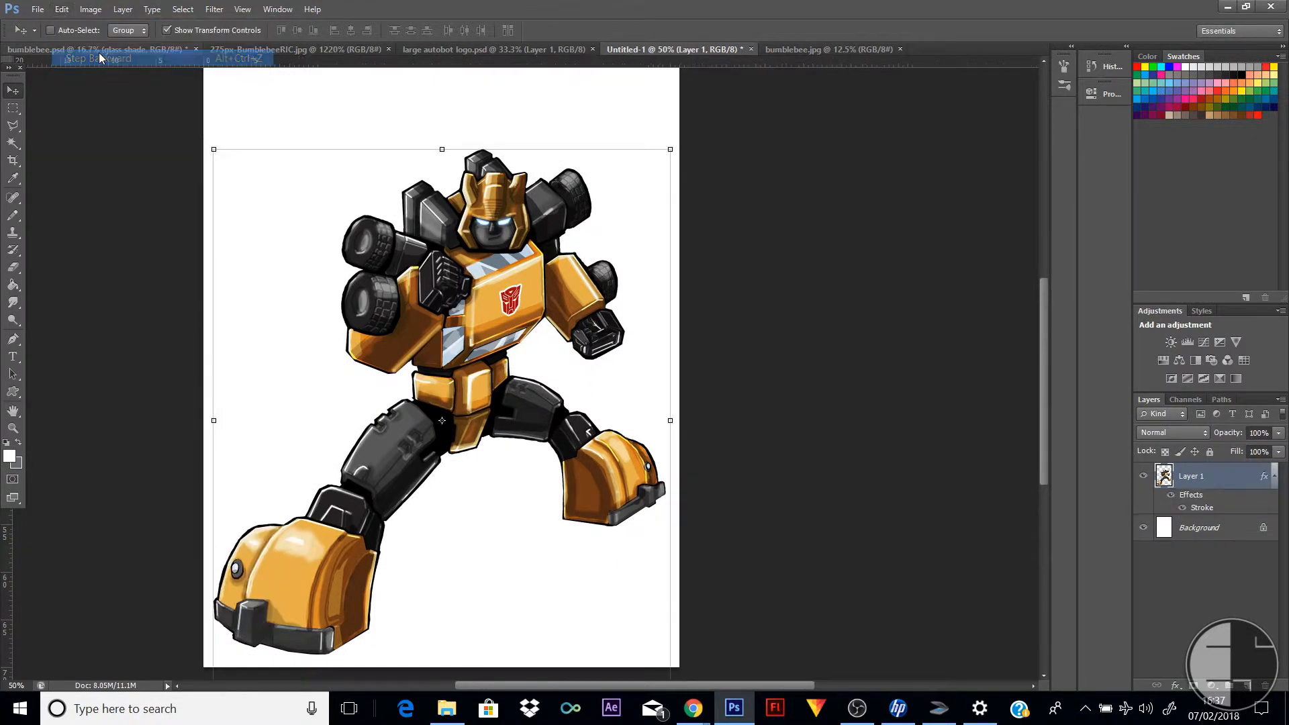
Change the robot layer's stroke colour to red and reduce the stroke size to 8 px
double_click(1239, 484)
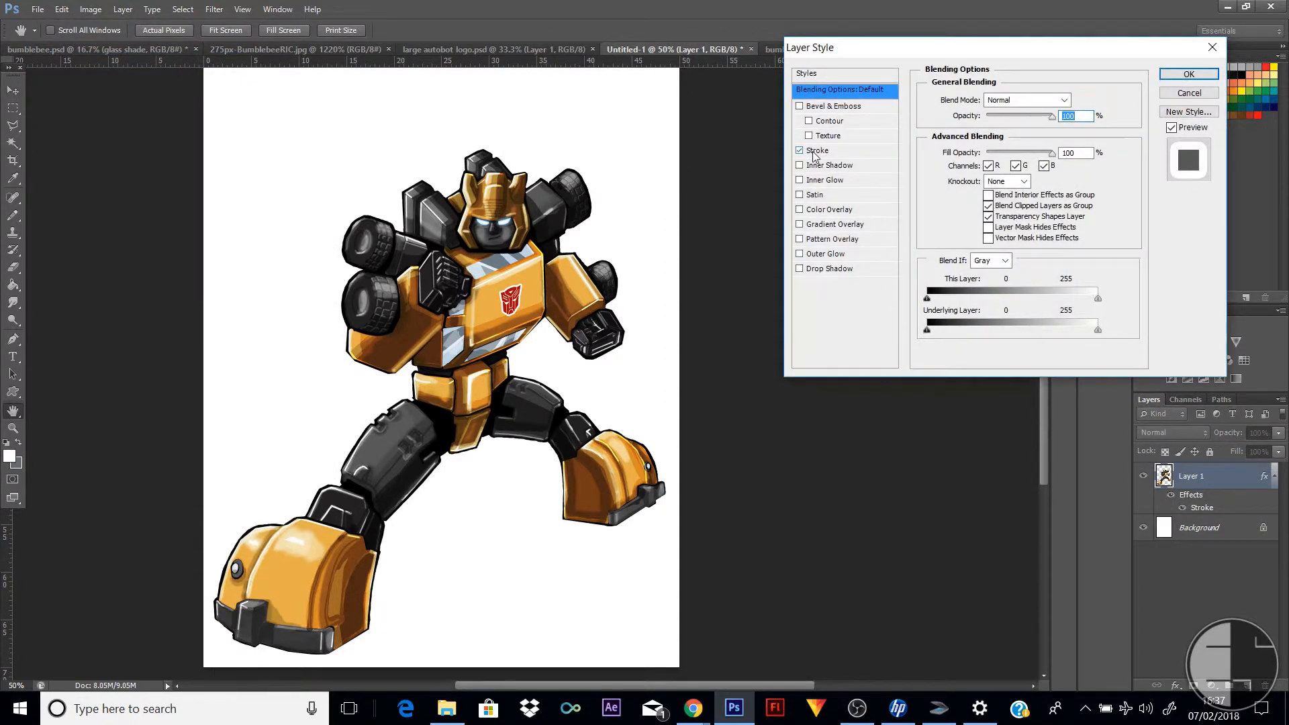
left_click(811, 151)
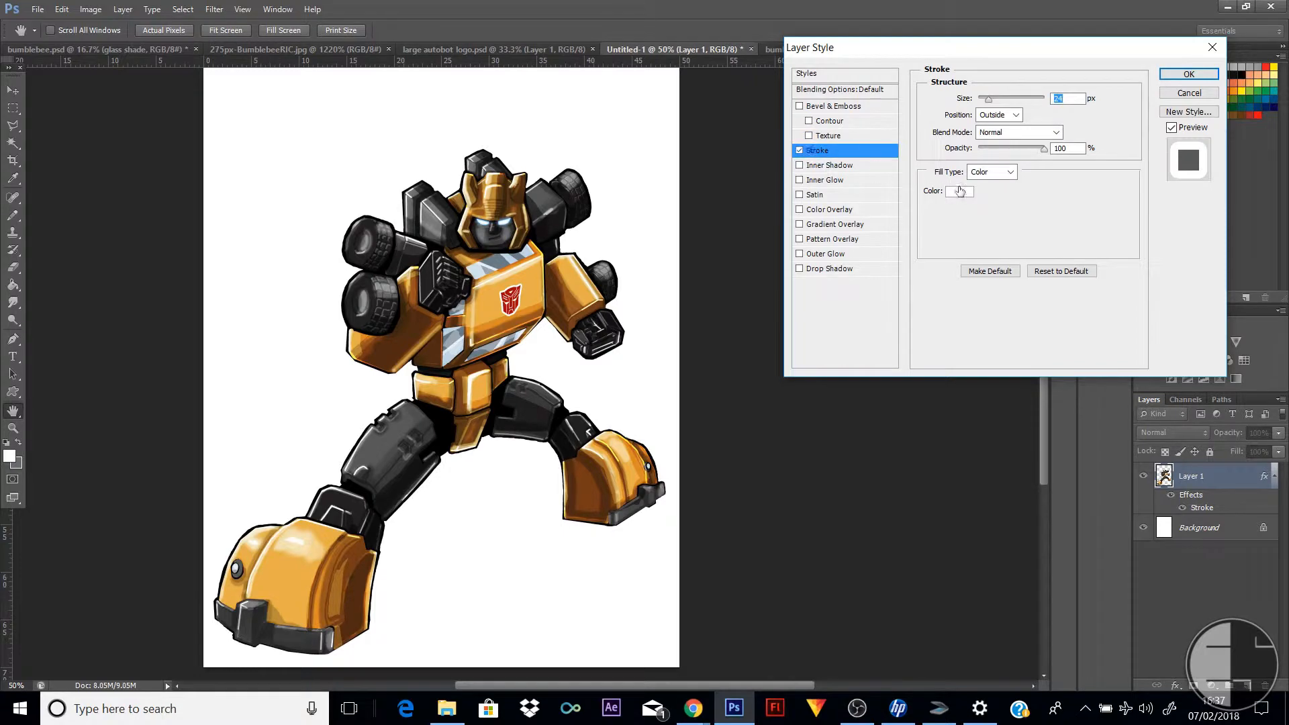
left_click(959, 192)
left_click(920, 181)
left_click(1068, 173)
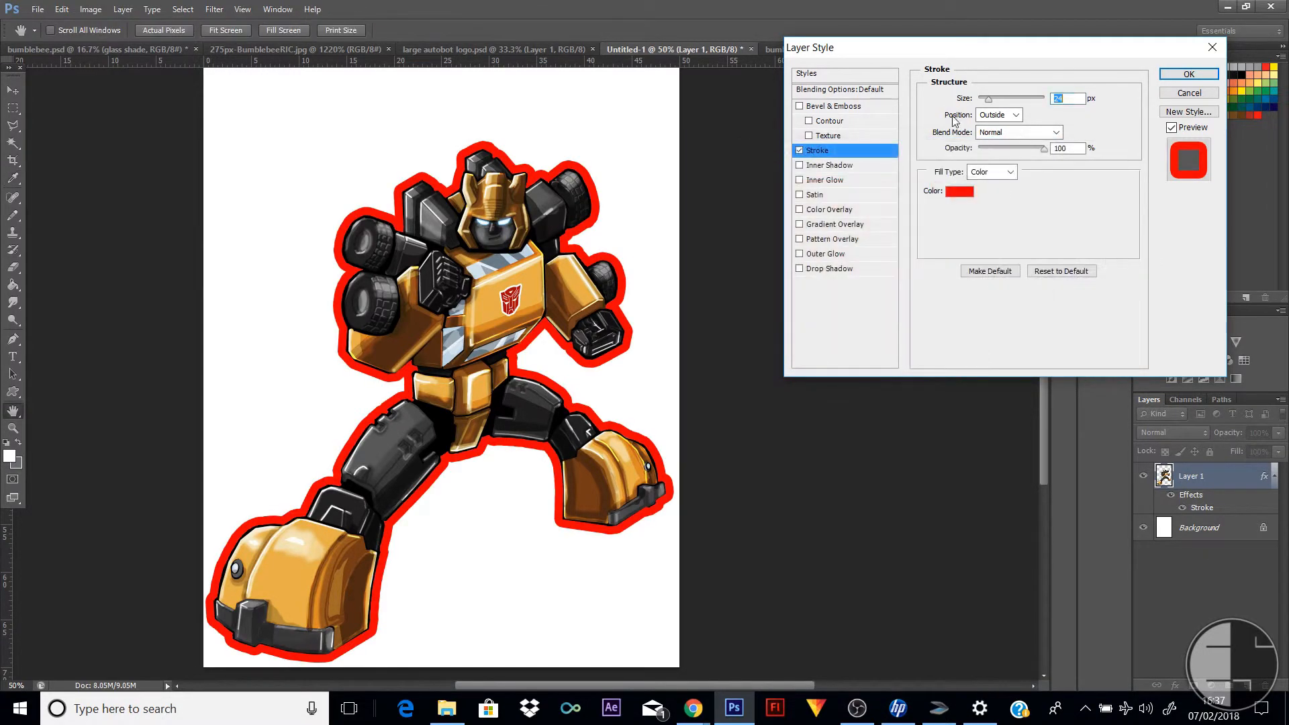
left_click_drag(990, 102, 983, 100)
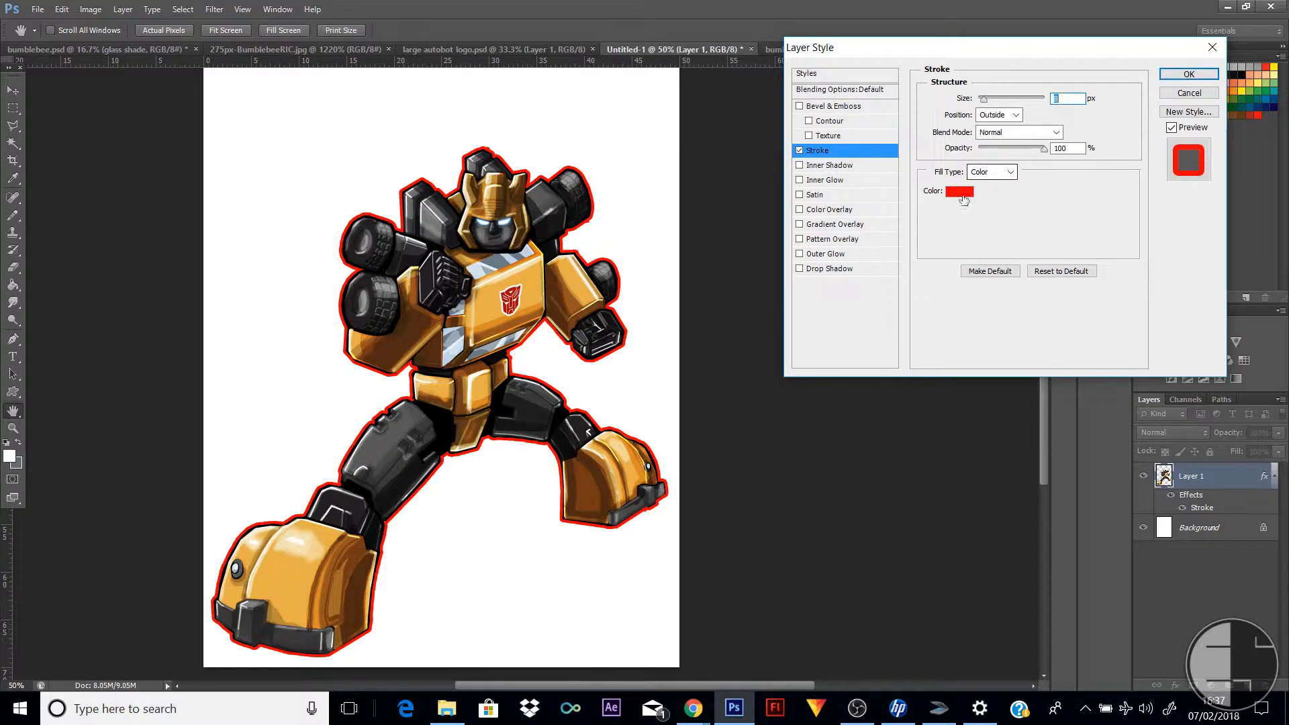
Set the robot stroke's colour back to white (ffffff) and apply the layer style
left_click(959, 192)
left_click(751, 182)
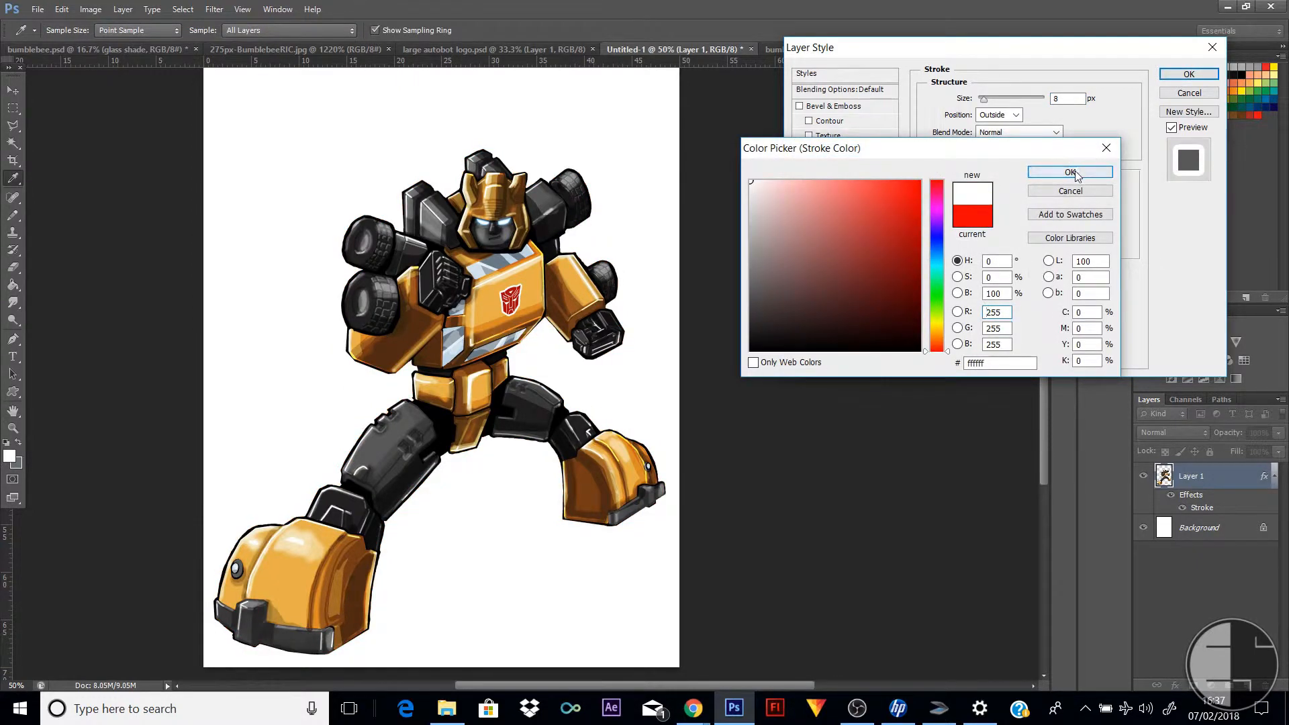
left_click(1070, 171)
left_click(1203, 74)
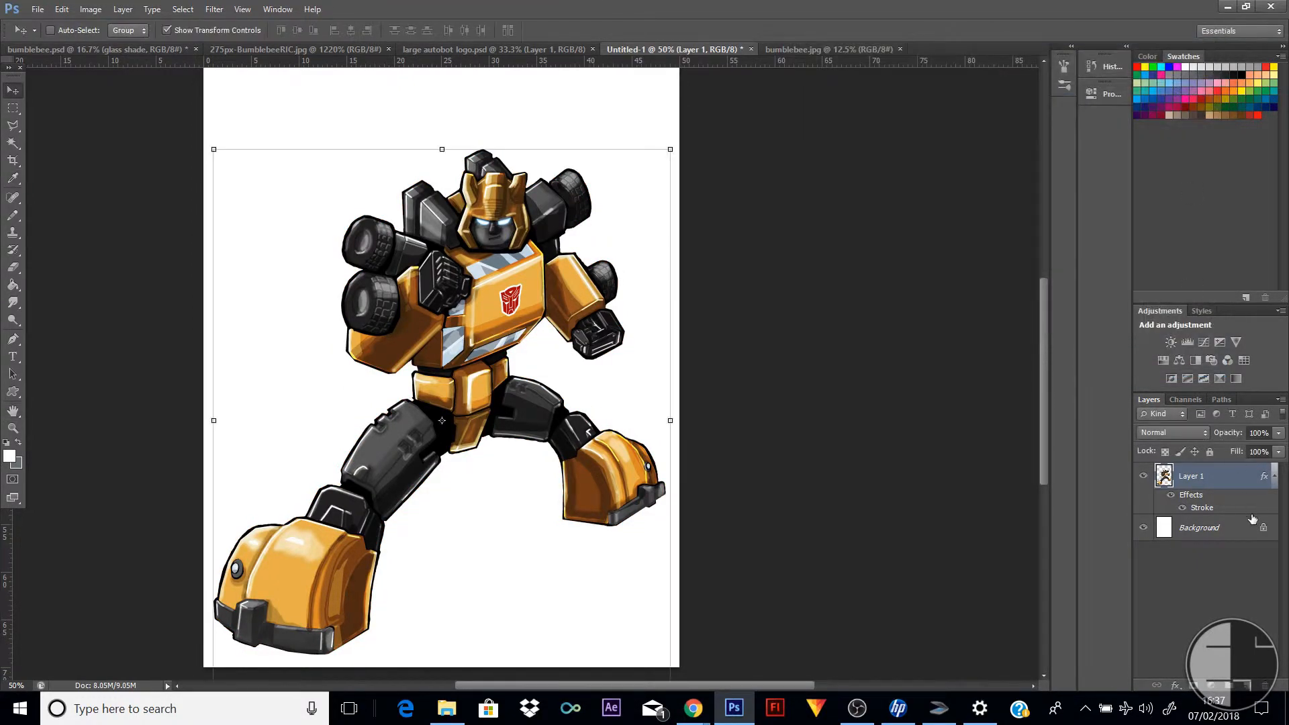
Rasterize the robot's white stroke style and add a slim black outside stroke, a little thicker than 3 px, around it
right_click(1237, 481)
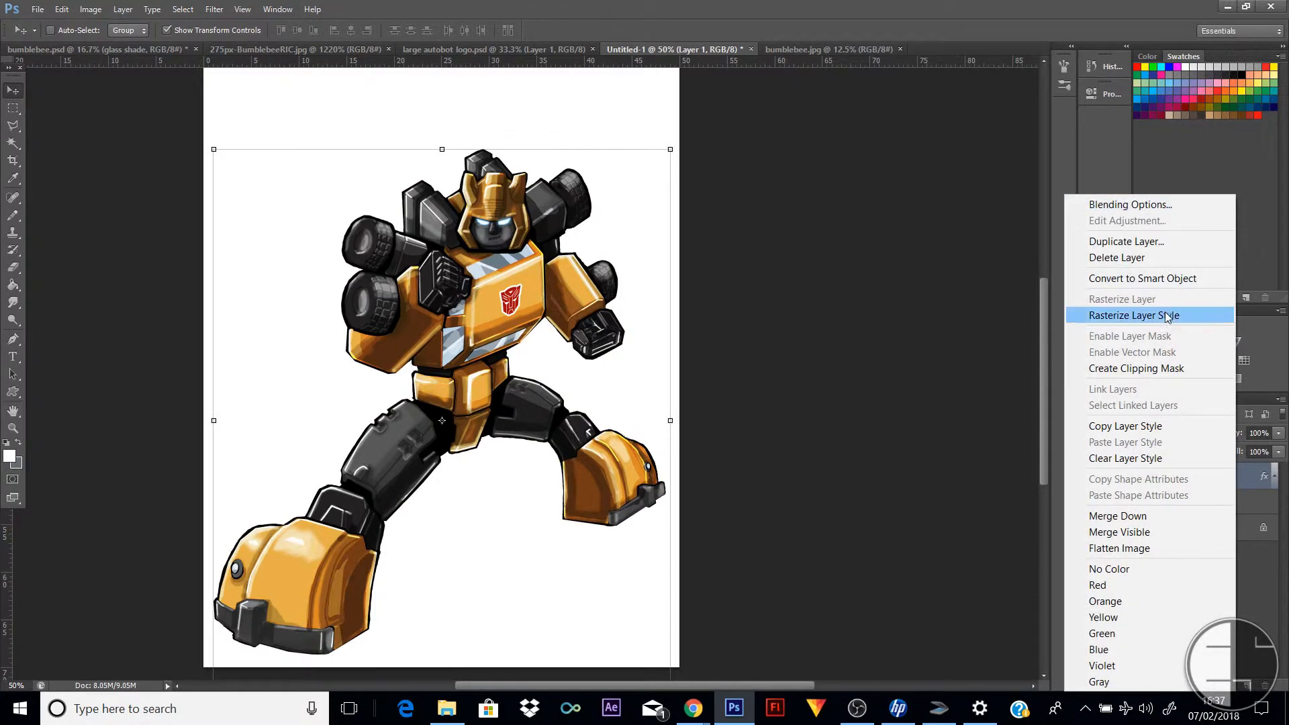
left_click(1166, 315)
double_click(1246, 488)
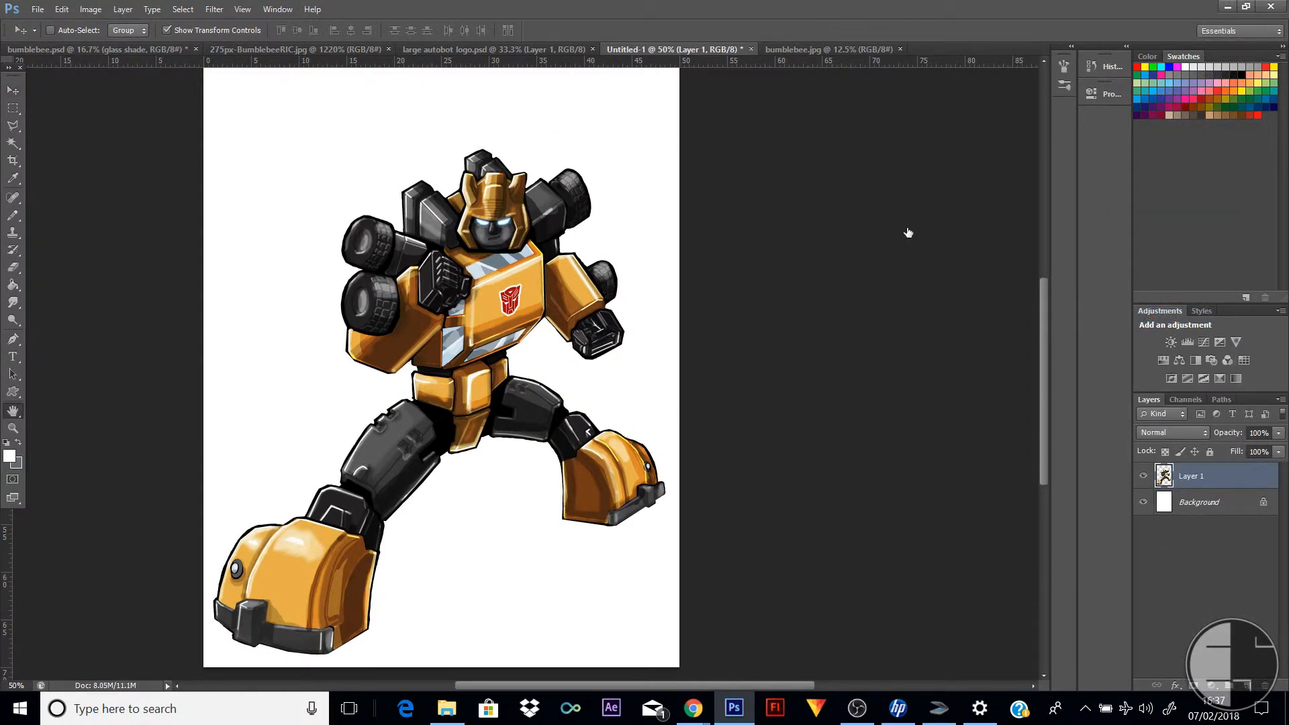
left_click(815, 152)
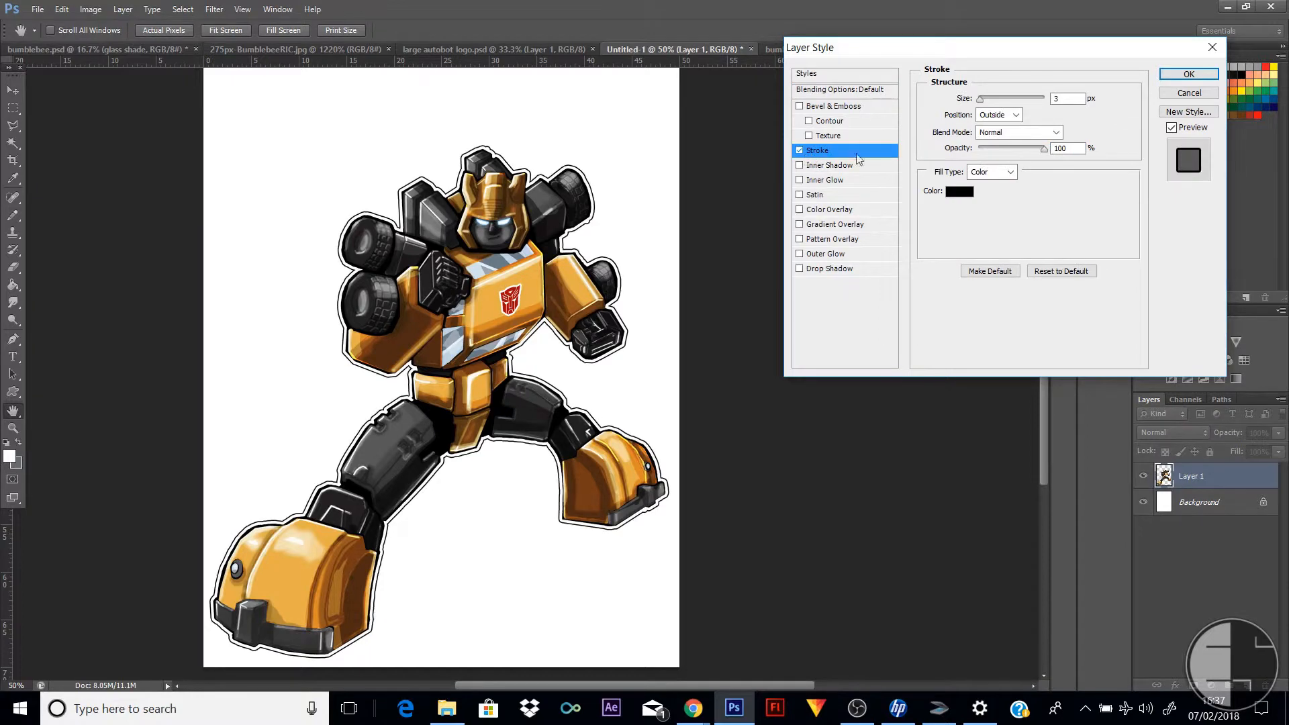
left_click_drag(980, 99, 983, 99)
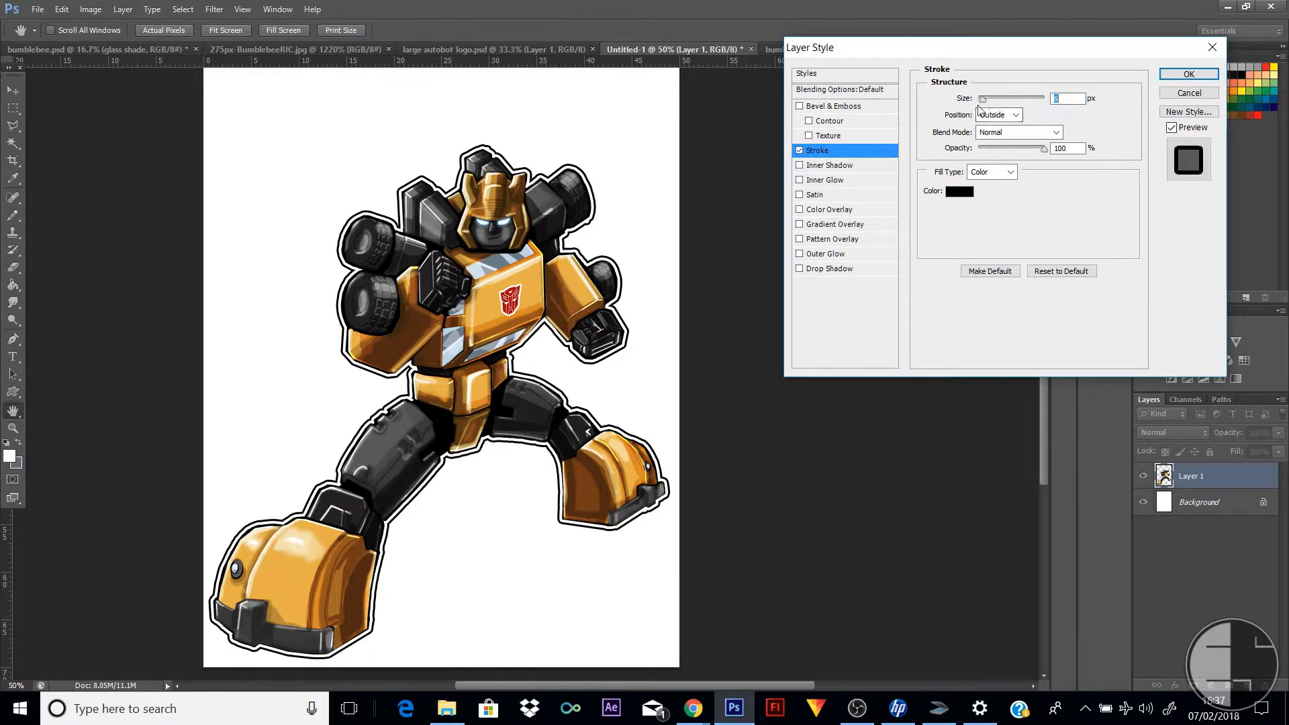
left_click(1189, 74)
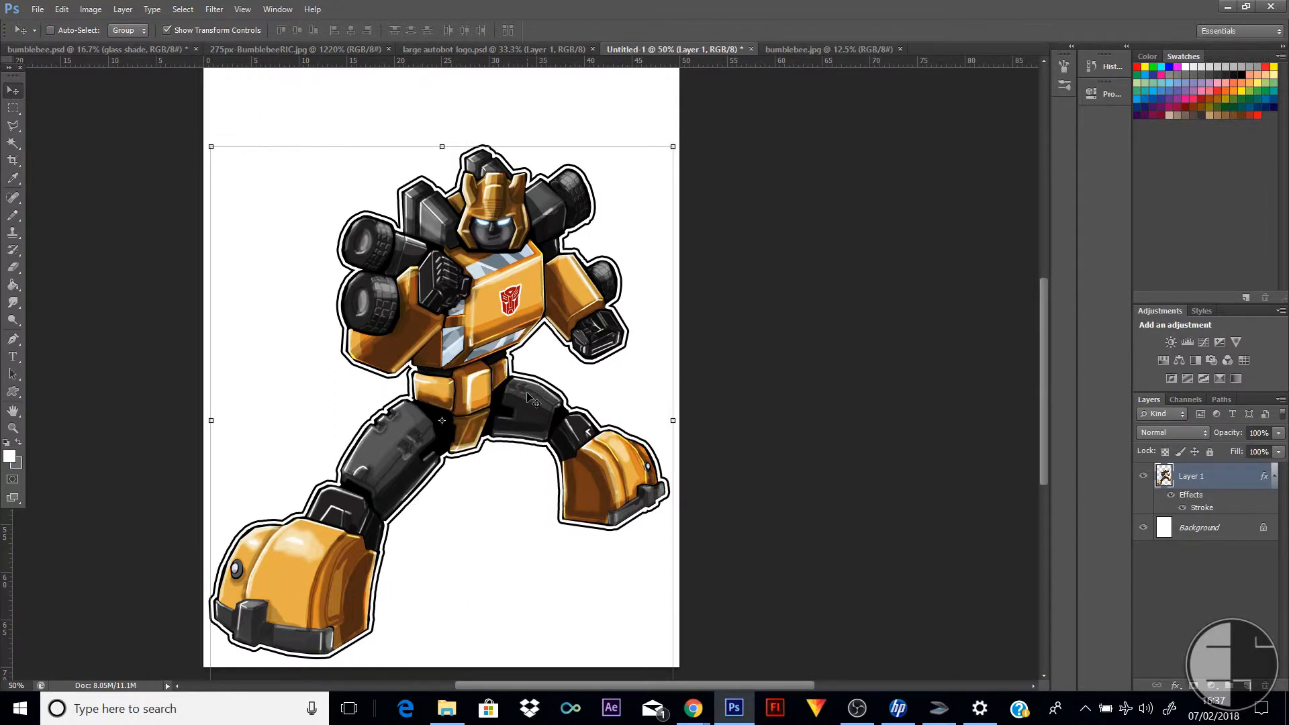
Reposition the outlined robot so its raised foot sits just inside the page's right edge
left_click_drag(528, 397, 569, 400)
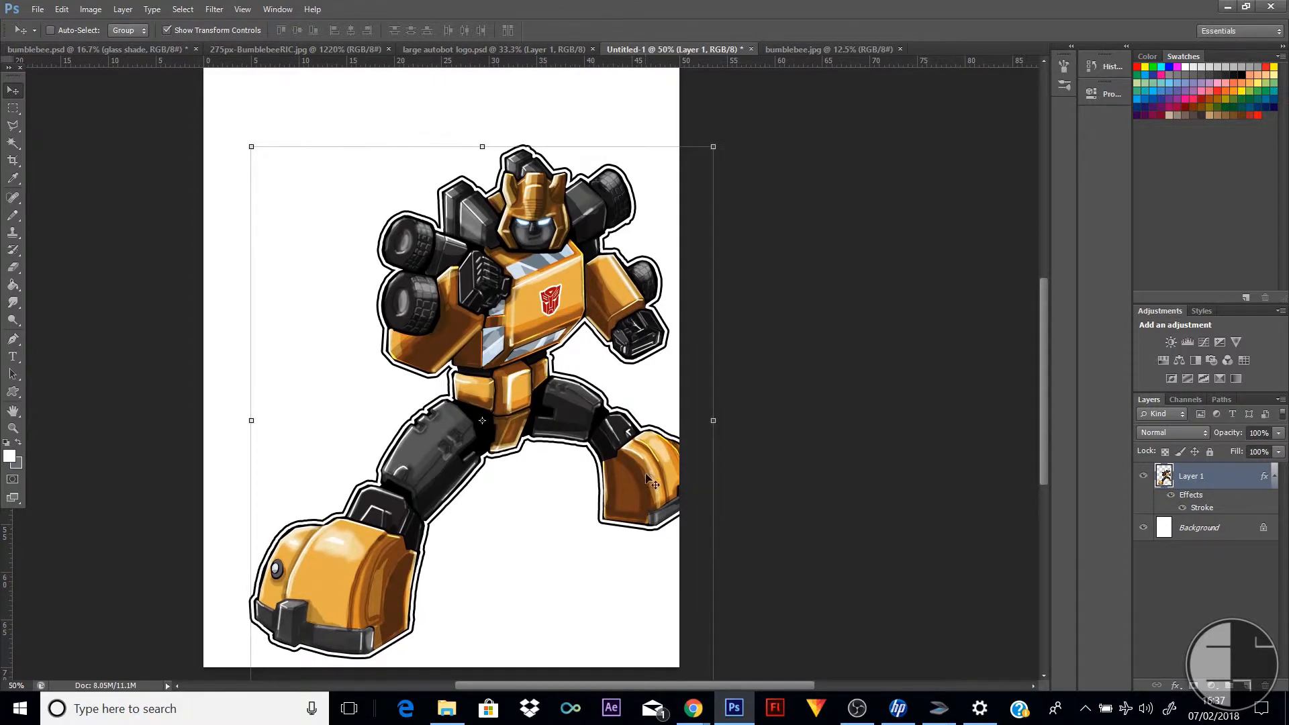
left_click_drag(647, 477, 616, 477)
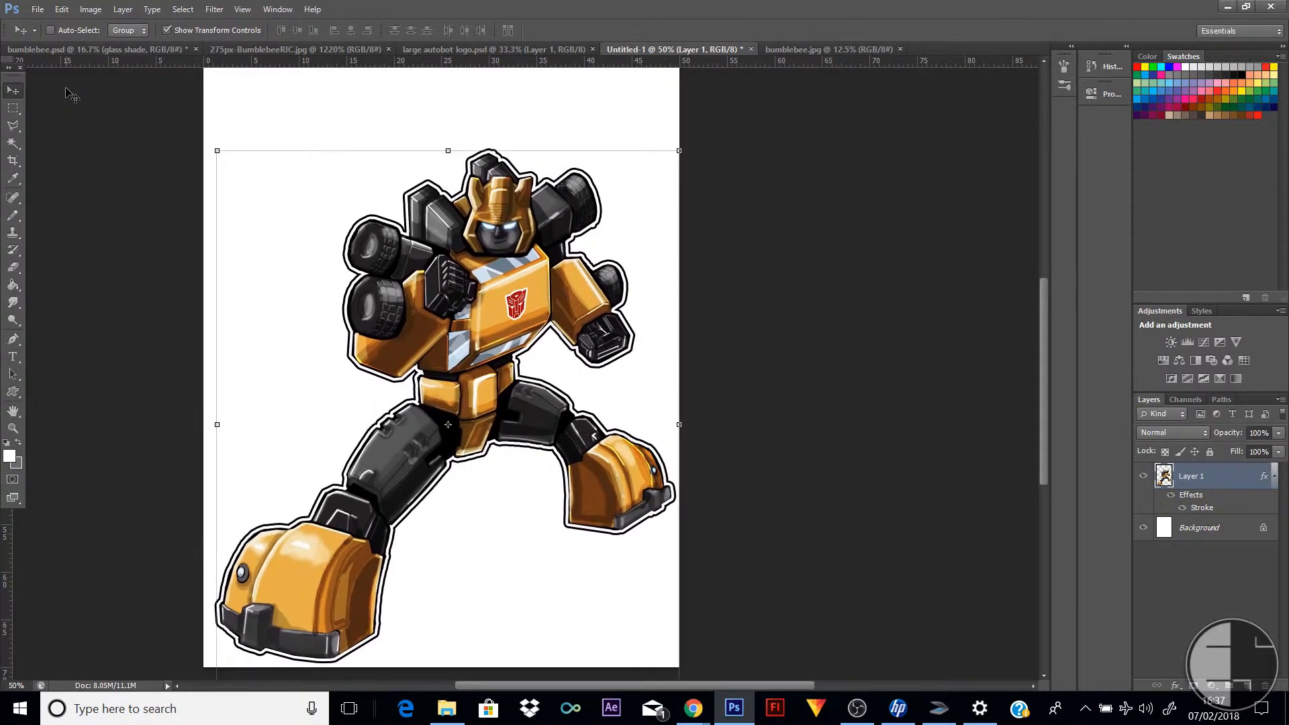
Try pasting the copied Autobot logo into bumblebee.jpg, and close that document
left_click(275, 50)
left_click(430, 49)
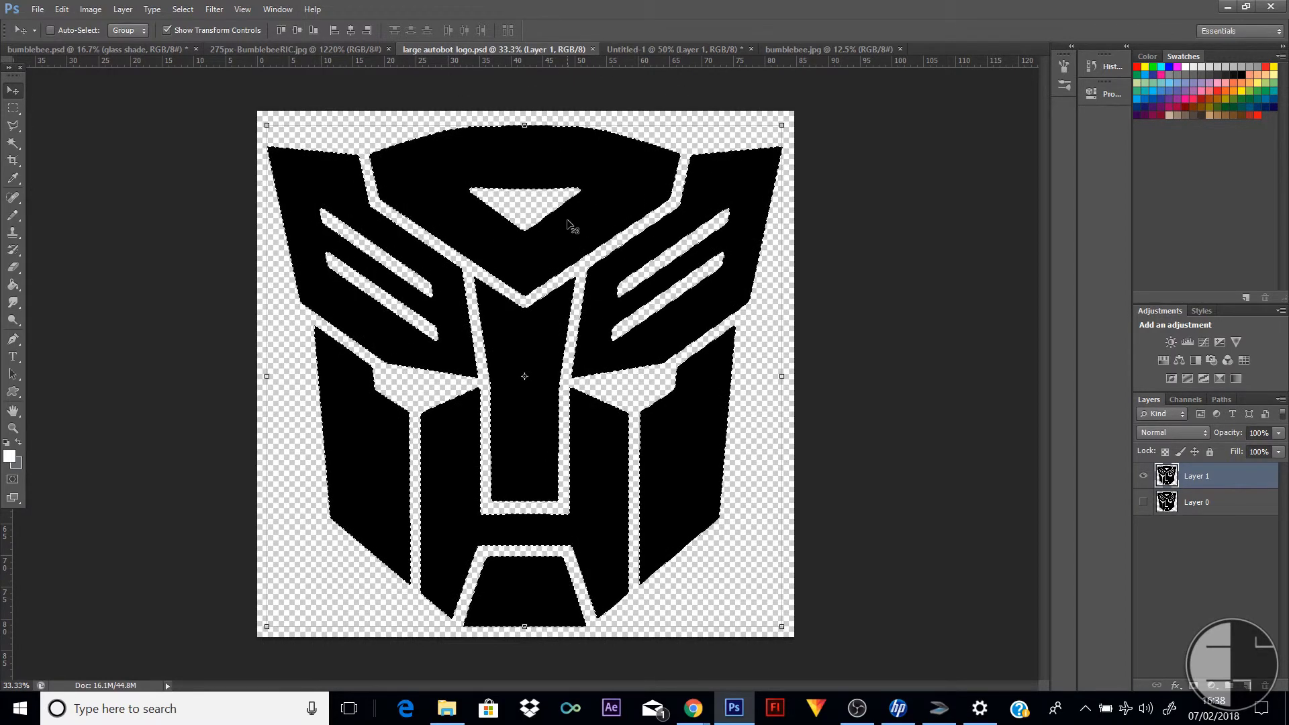
left_click(829, 49)
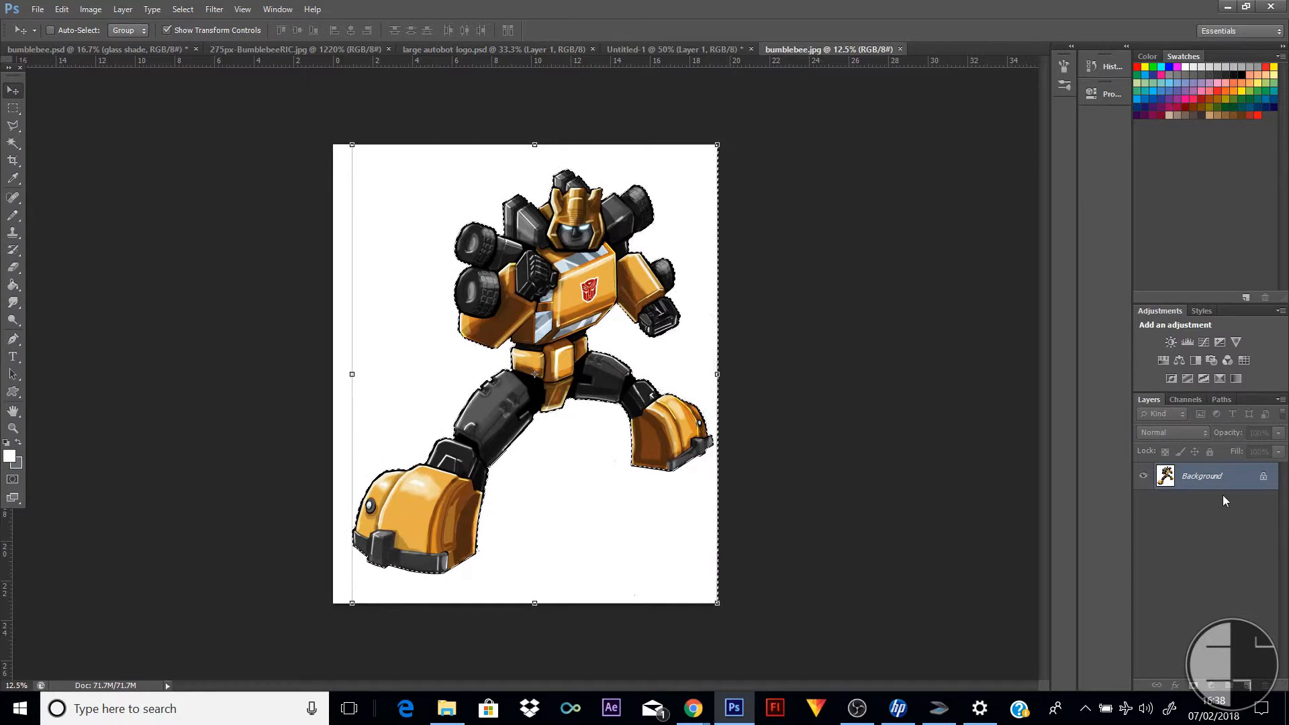
key("ctrl+v")
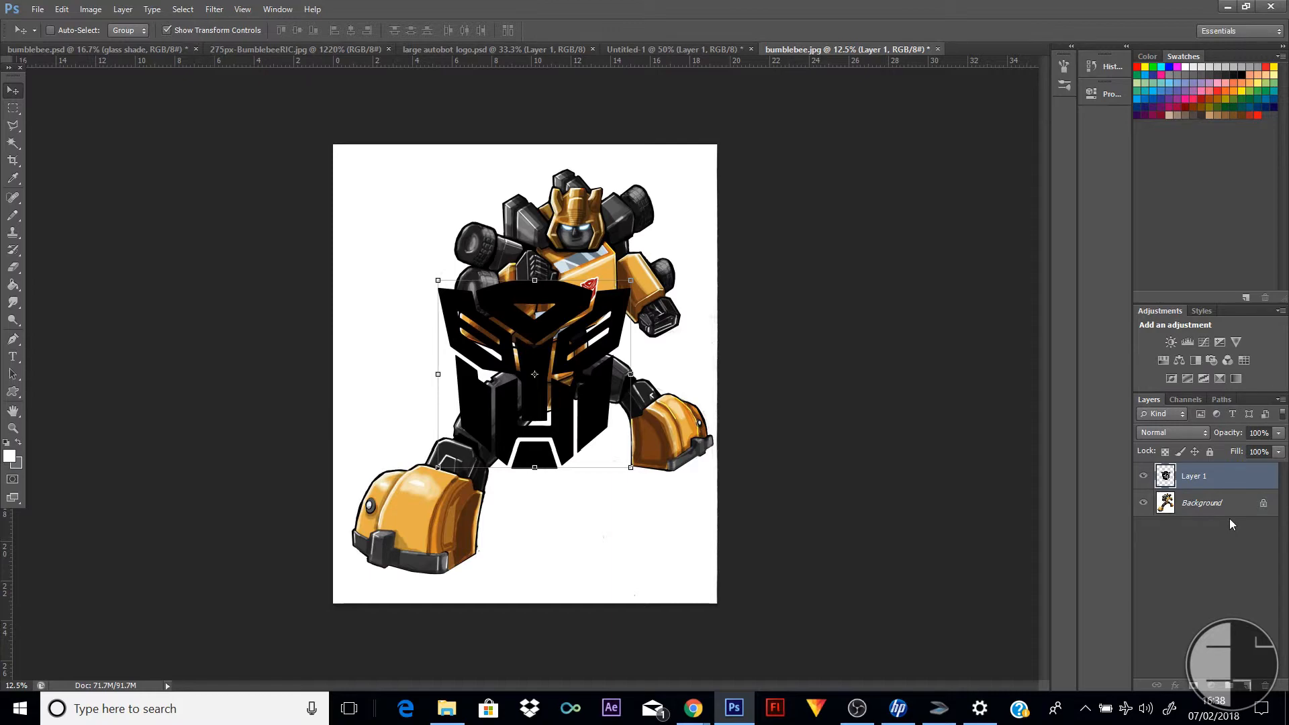
left_click(938, 50)
left_click(680, 262)
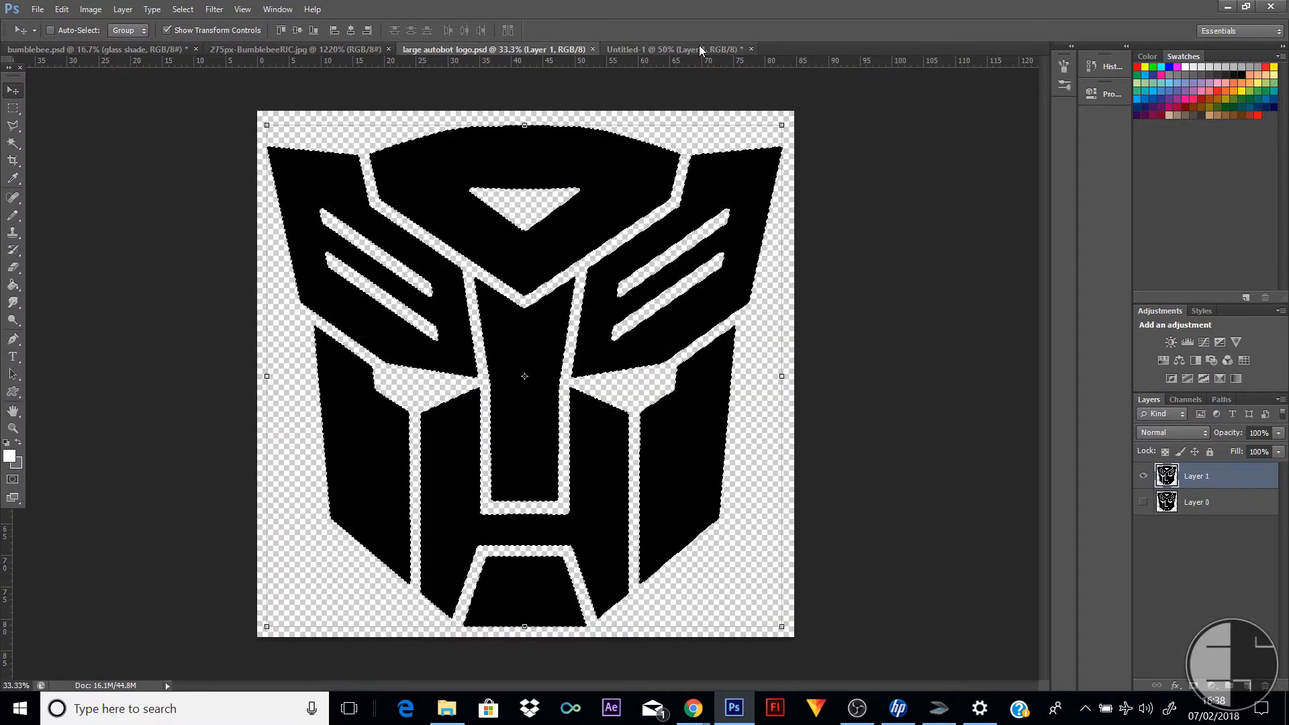
Paste the Autobot logo into the Untitled-1 document and place its layer beneath the robot layer
left_click(700, 50)
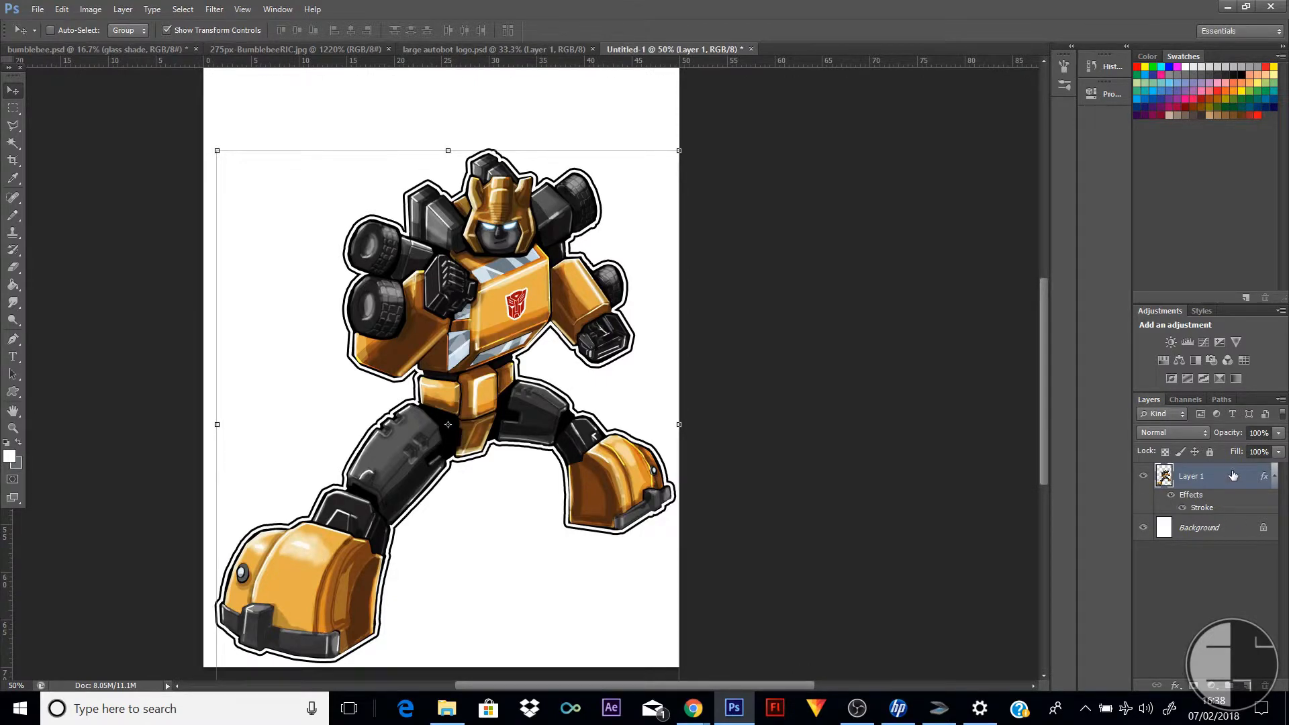
key("ctrl+v")
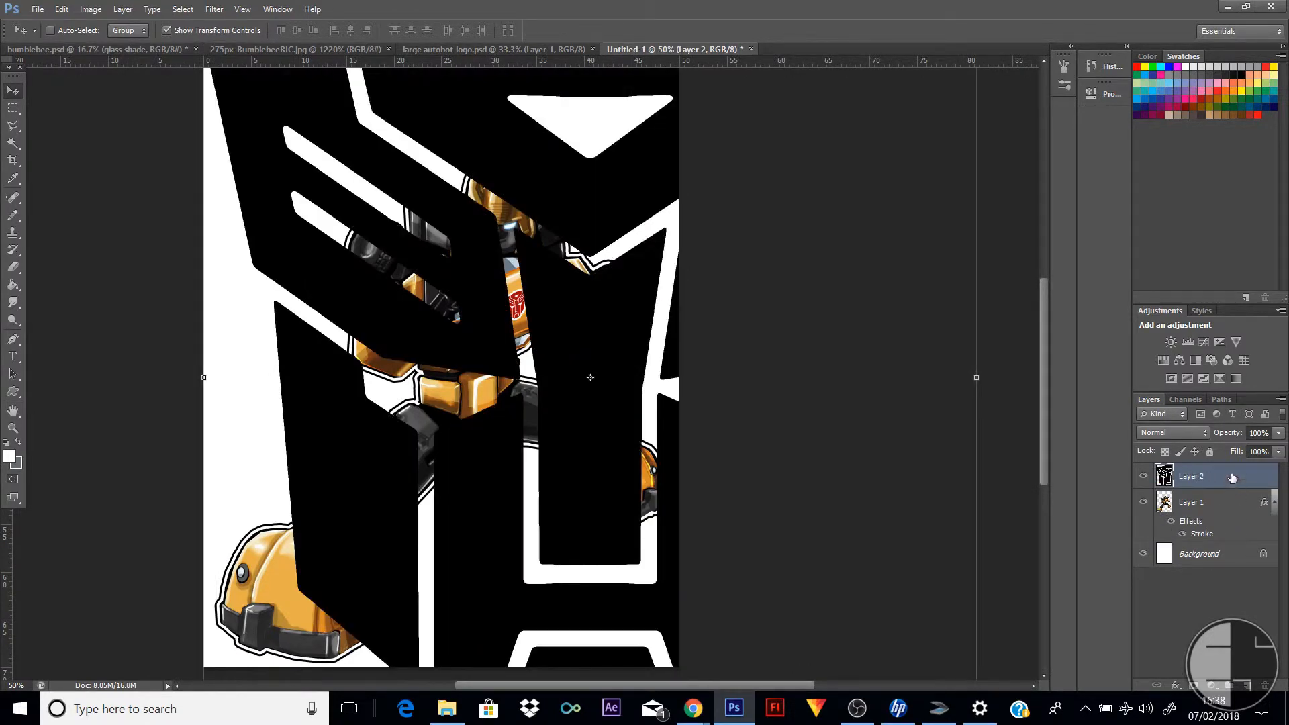
left_click_drag(1233, 477, 1209, 548)
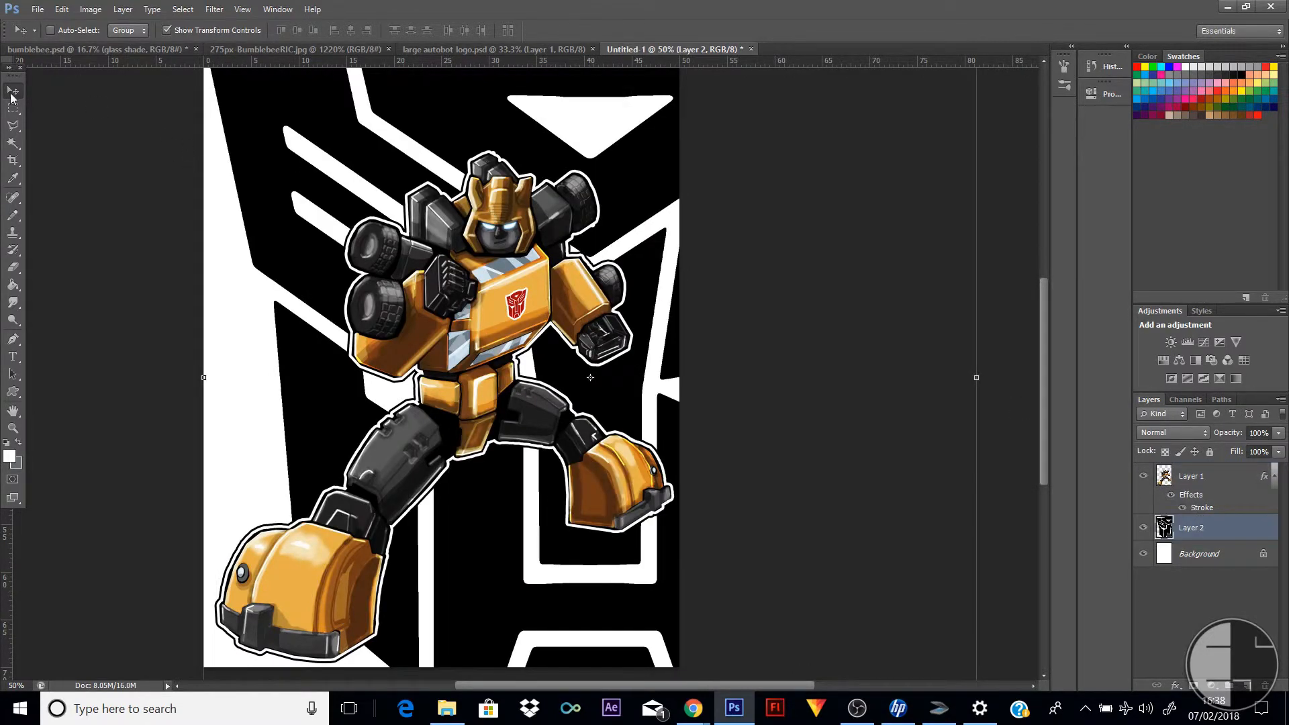
Reposition the oversized Autobot logo behind the robot, leaving a narrow white margin at the page's left and letting it run off the right edge
mouse_move(517, 176)
left_mouse_down()
mouse_move(507, 114)
mouse_move(502, 162)
left_mouse_up()
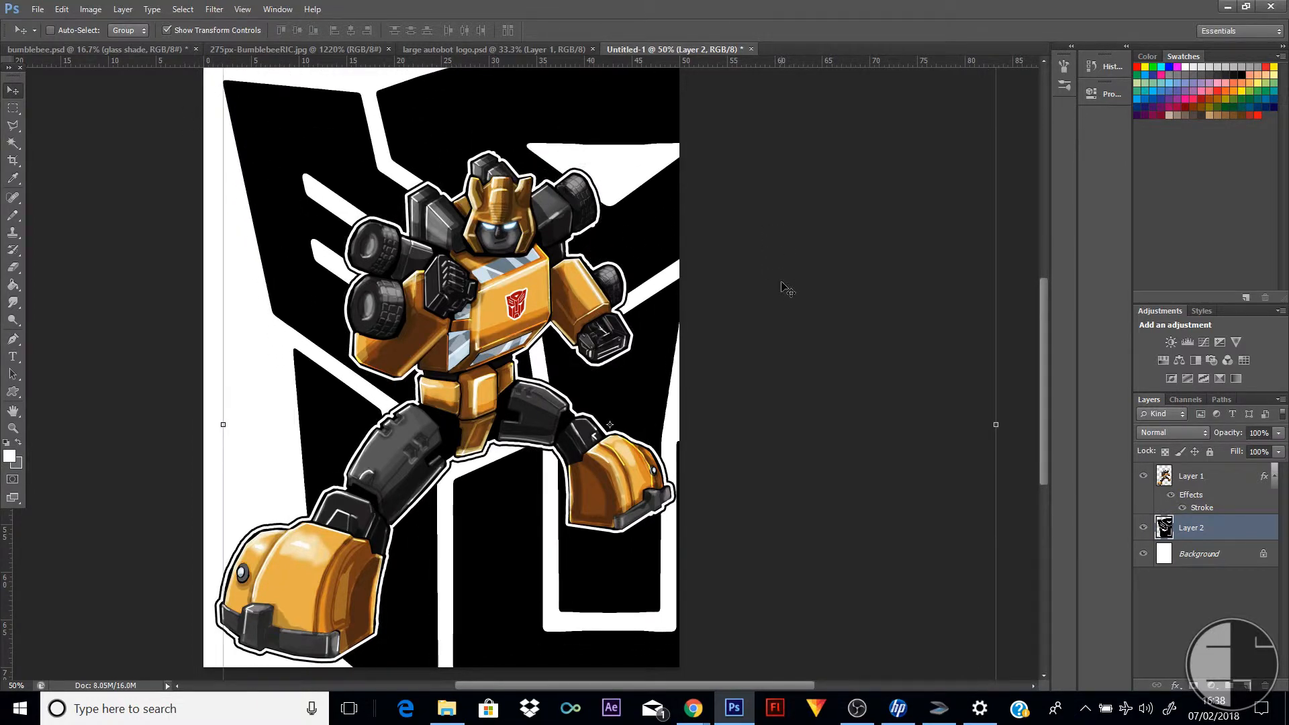
scroll(785, 289, "up", 3)
left_click_drag(582, 208, 581, 175)
scroll(803, 252, "down", 2)
scroll(804, 252, "down", 4)
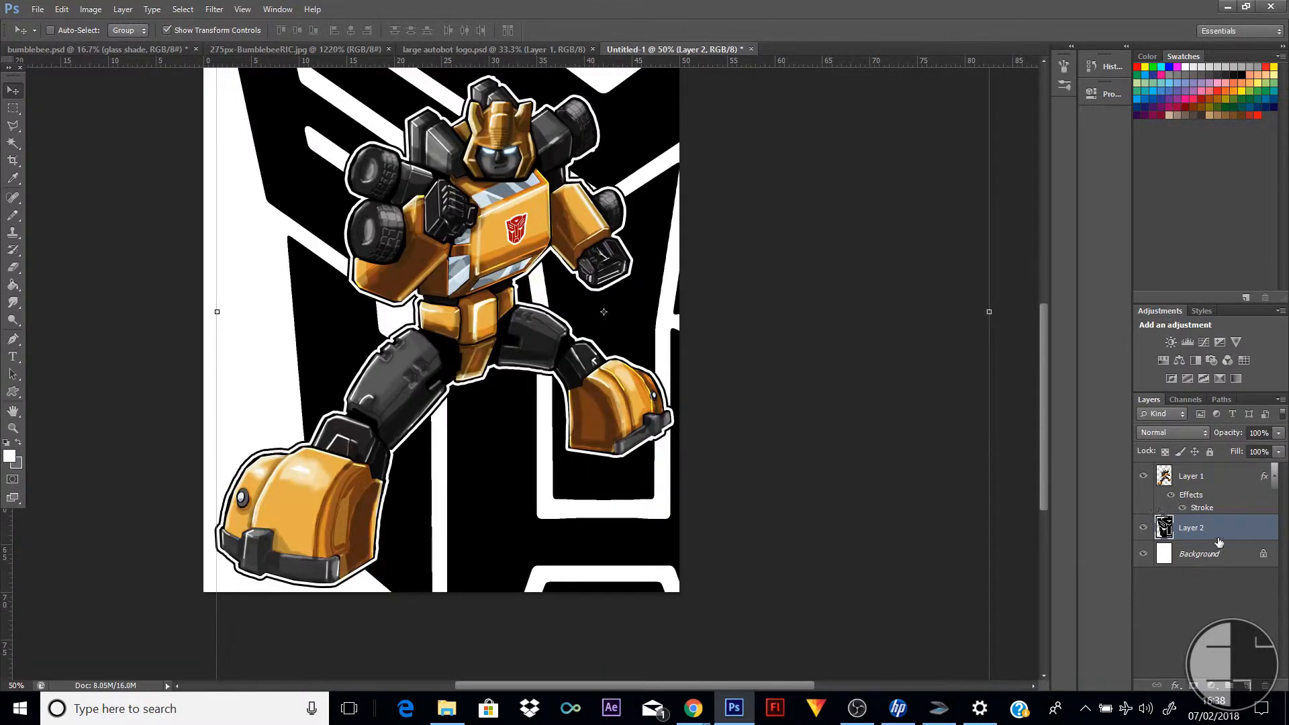
Apply a color overlay to the Autobot logo layer, using a light orange sampled from the robot's chest
double_click(1250, 535)
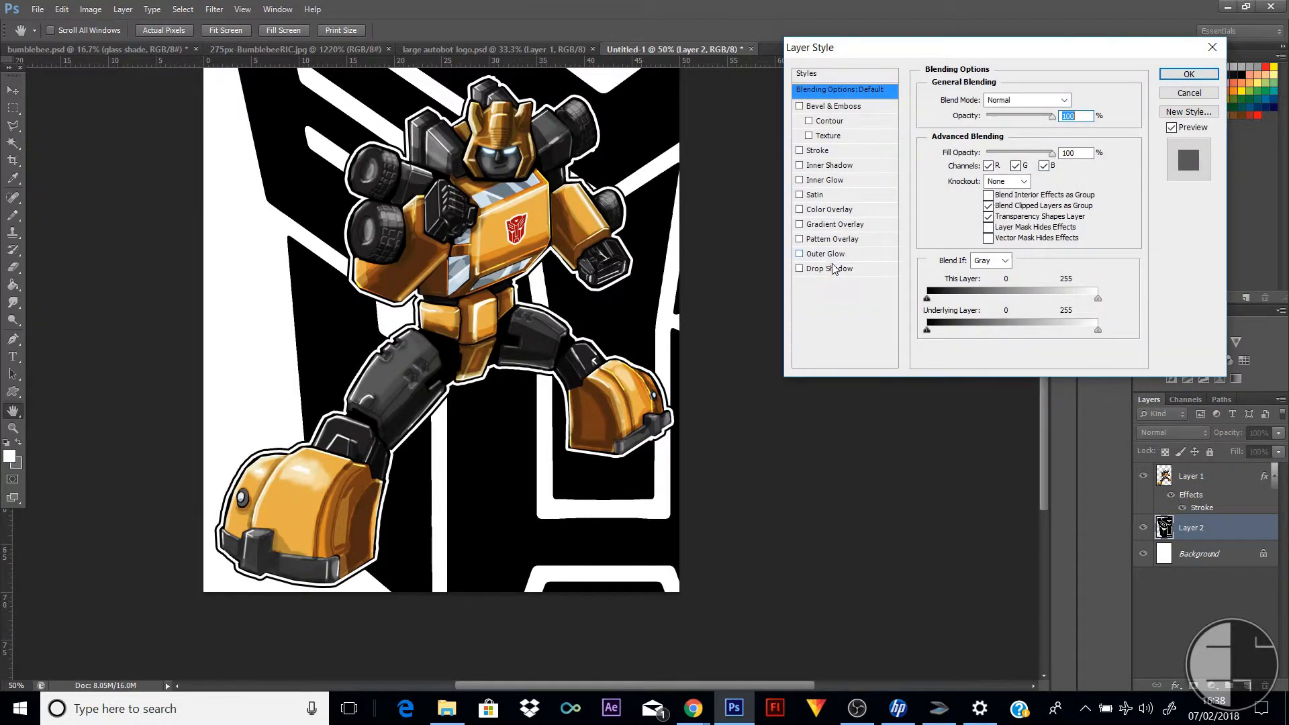
left_click(817, 211)
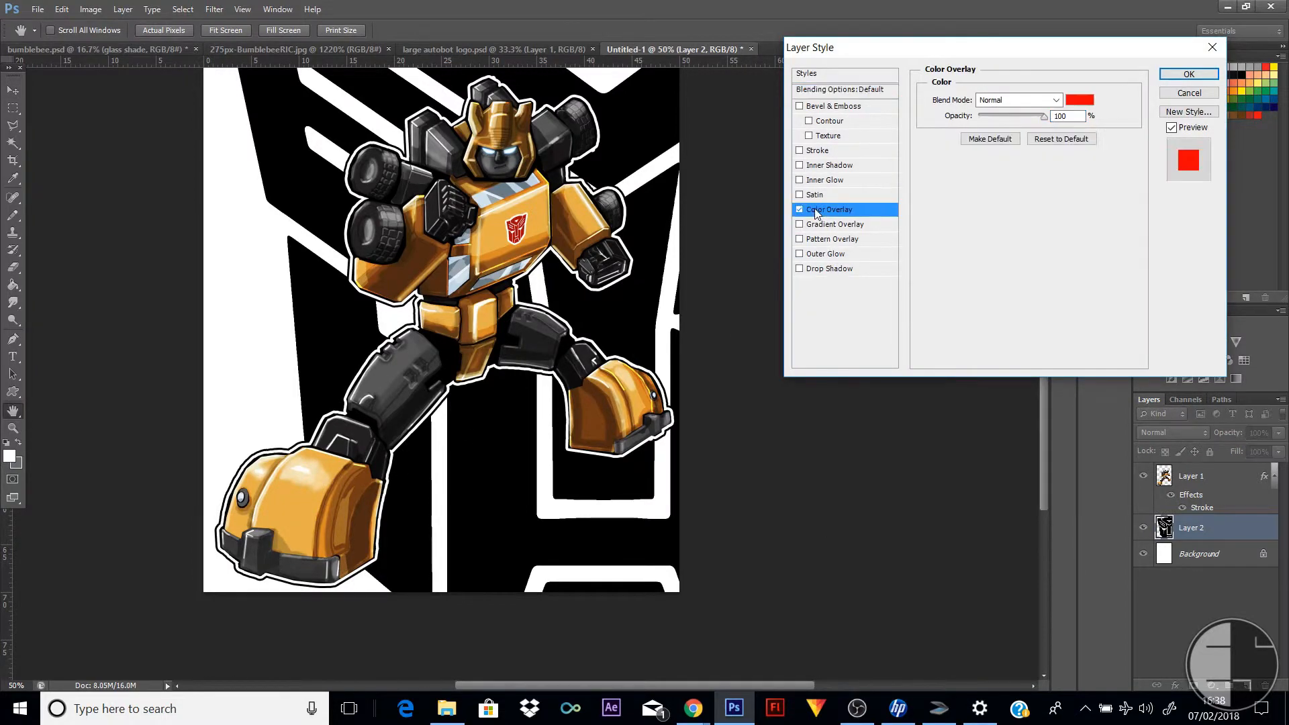
left_click(1073, 101)
left_click(491, 236)
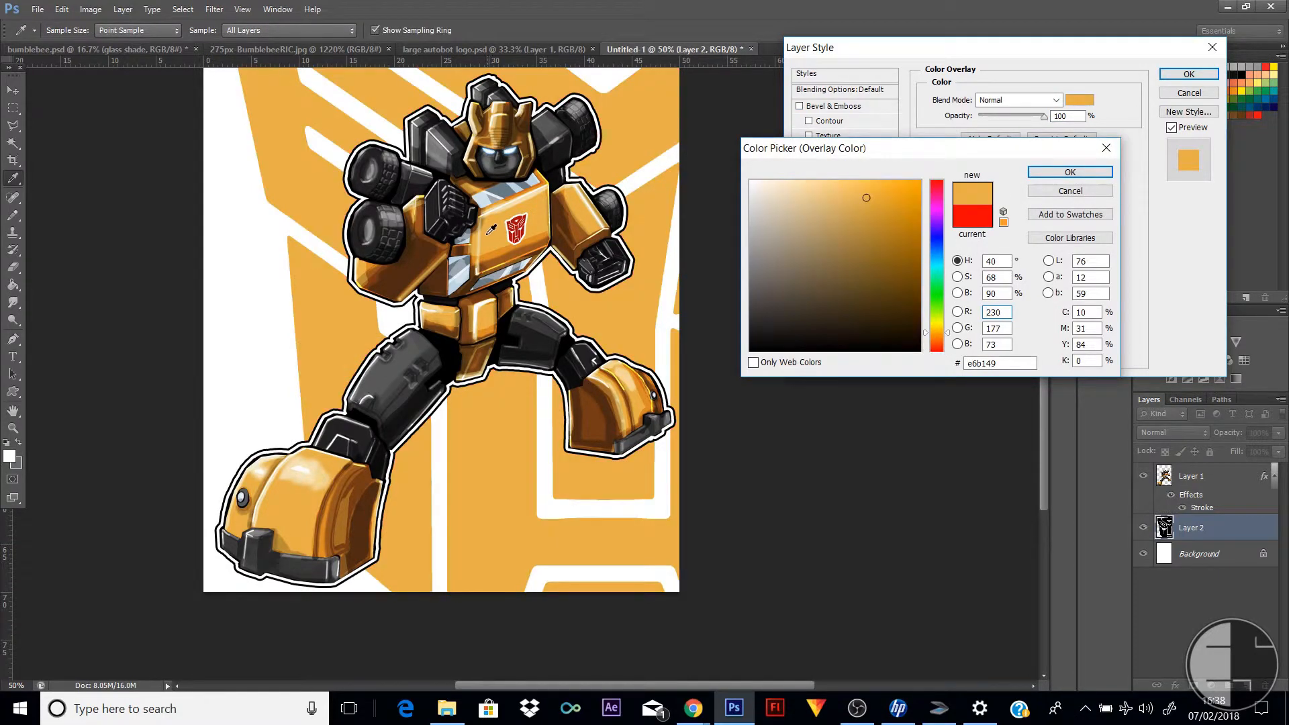
left_click(485, 256)
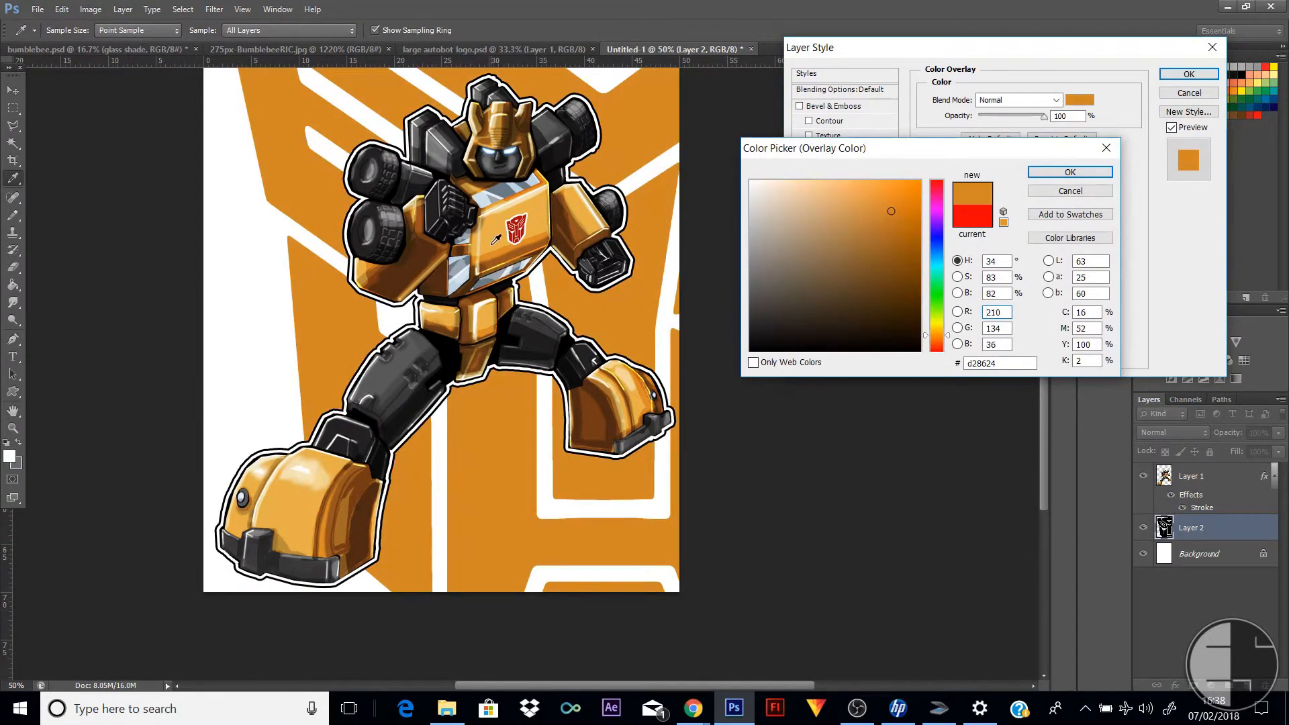
left_click(491, 244)
left_click(1070, 172)
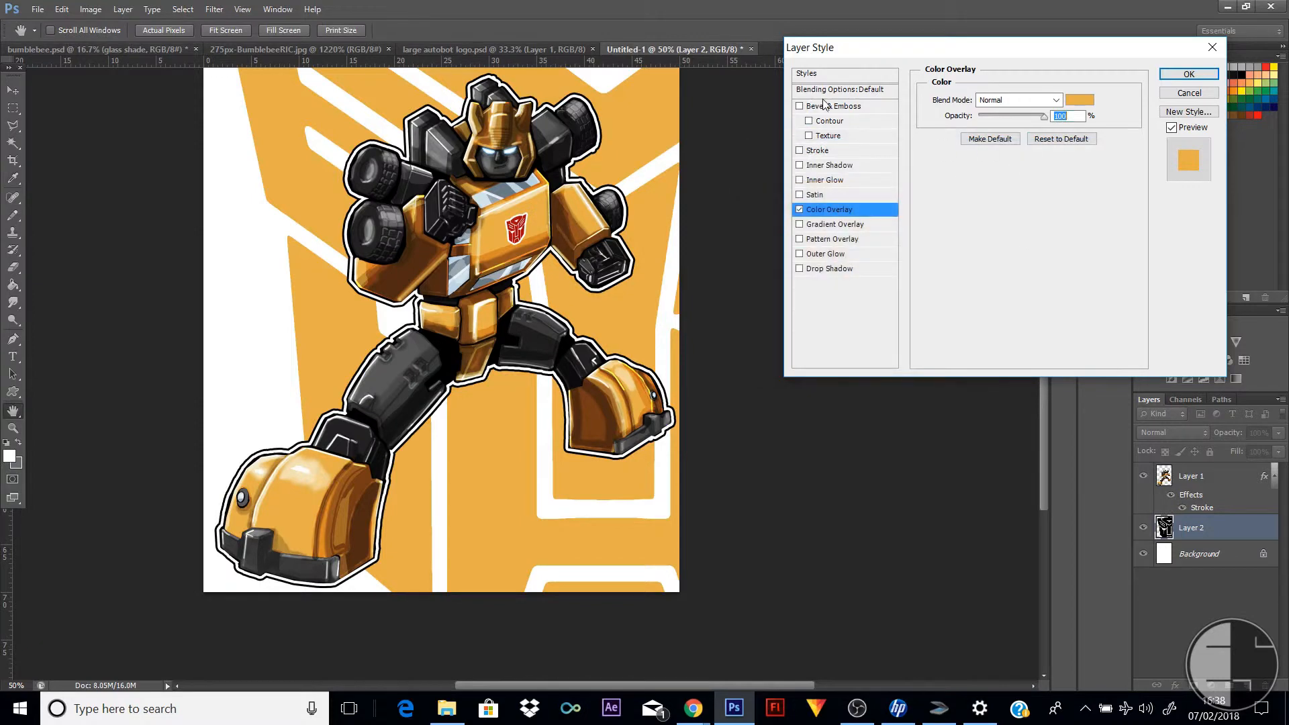
Add an inner bevel with Contour to the logo layer, with depth 144%, size 13 px and soften 3 px
left_click(830, 106)
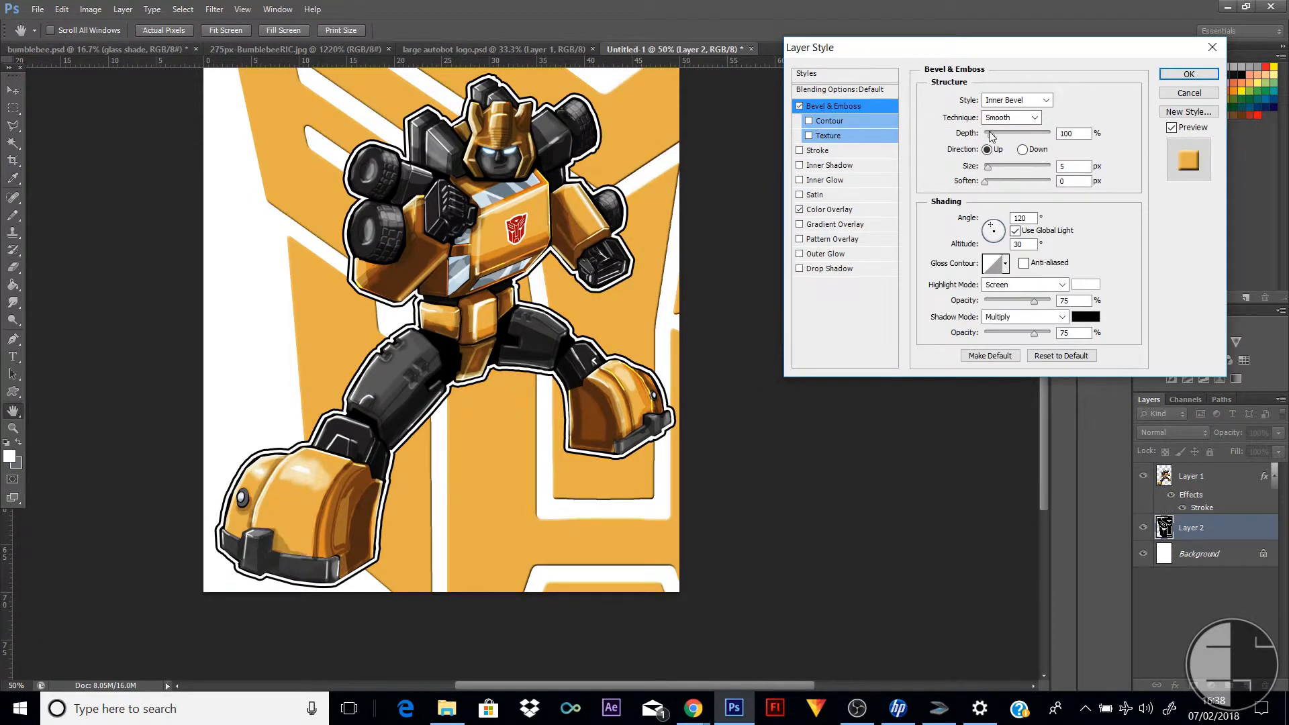
mouse_move(991, 134)
left_mouse_down()
mouse_move(1033, 138)
mouse_move(995, 168)
mouse_move(1004, 131)
mouse_move(977, 134)
left_mouse_up()
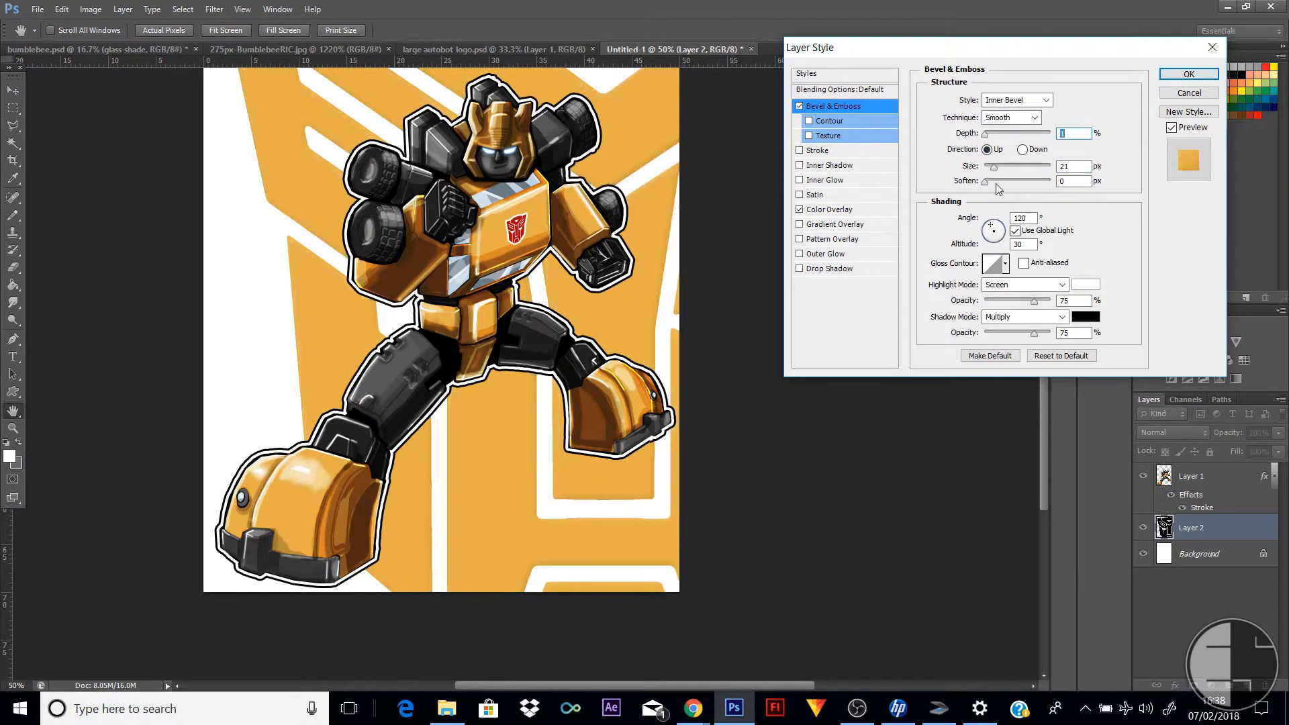
left_click(994, 134)
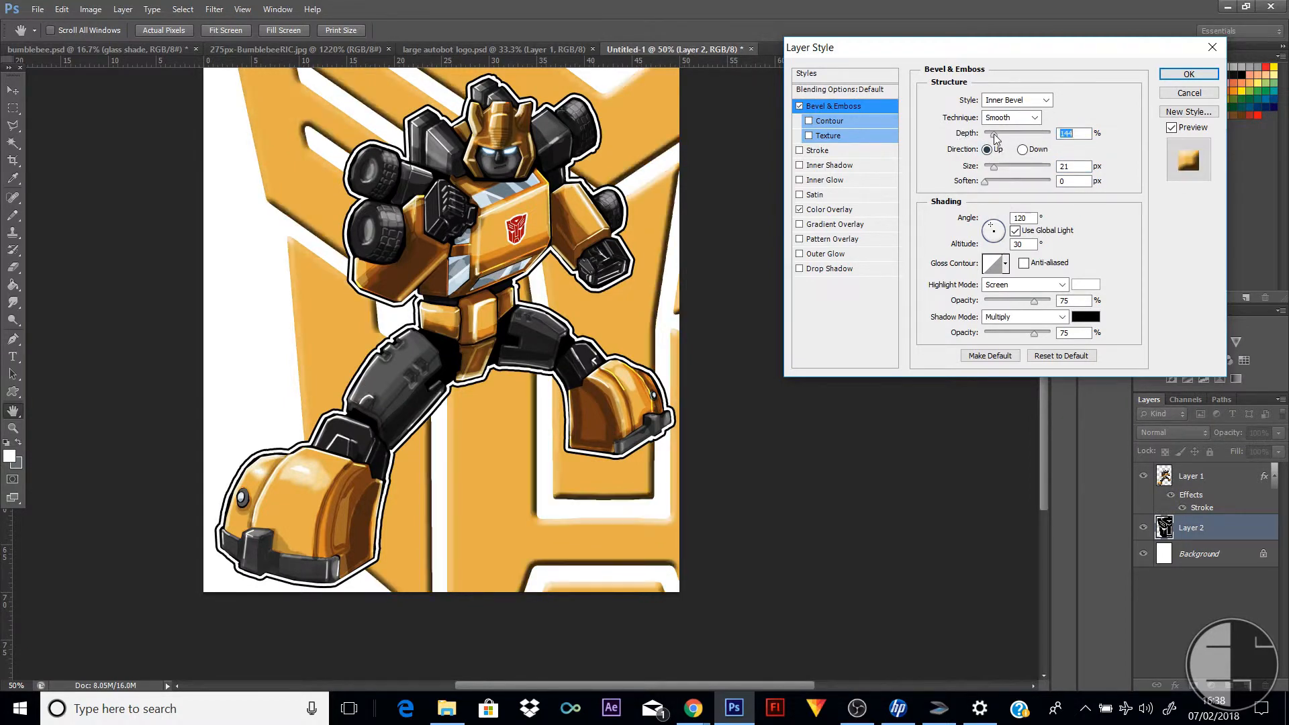
mouse_move(999, 167)
left_mouse_down()
mouse_move(969, 172)
mouse_move(1045, 182)
mouse_move(999, 182)
left_mouse_up()
left_click(1005, 181)
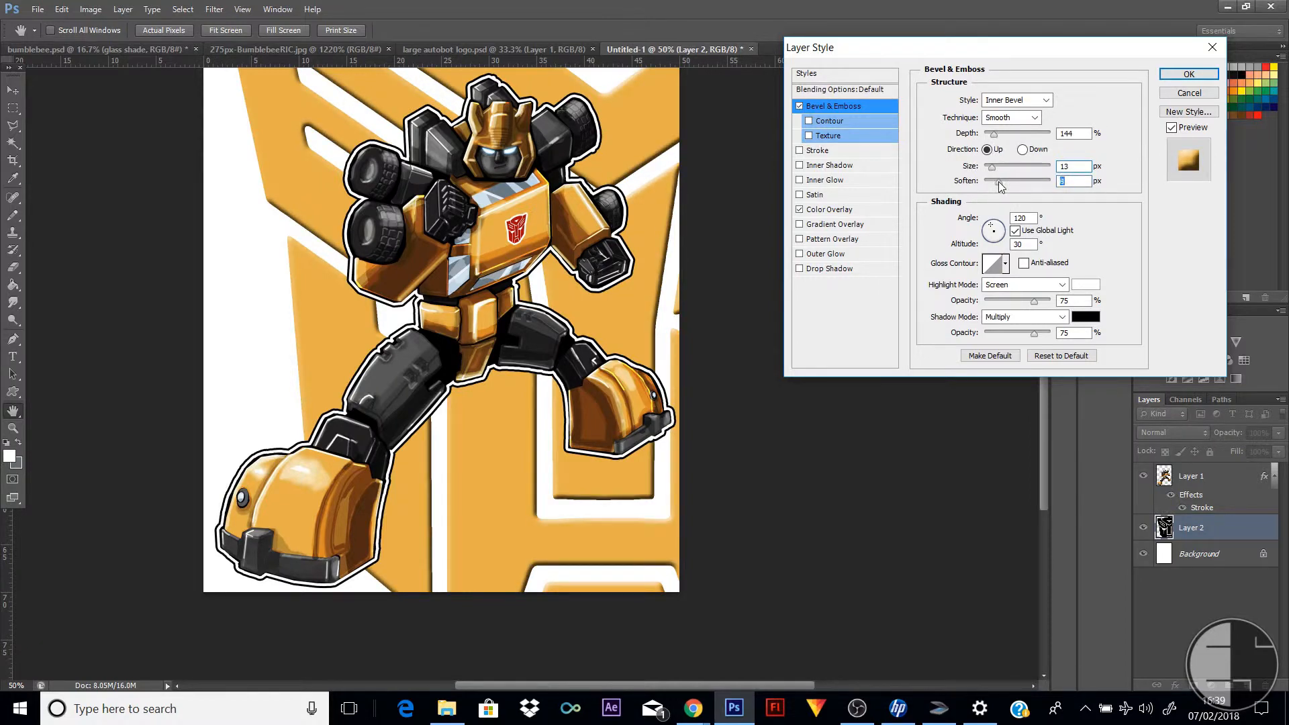
left_click(810, 121)
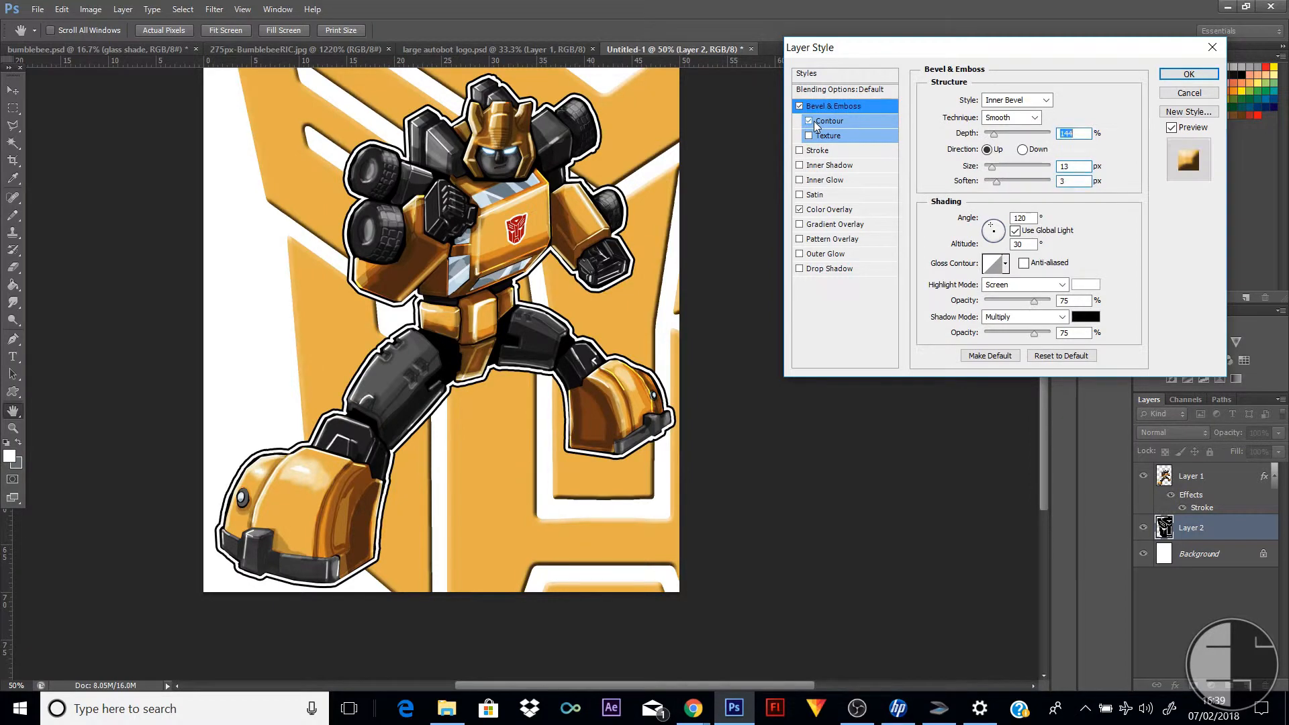
Try the inverted-cone, linear and deep-cove gloss contours on the logo's bevel
left_click(1005, 266)
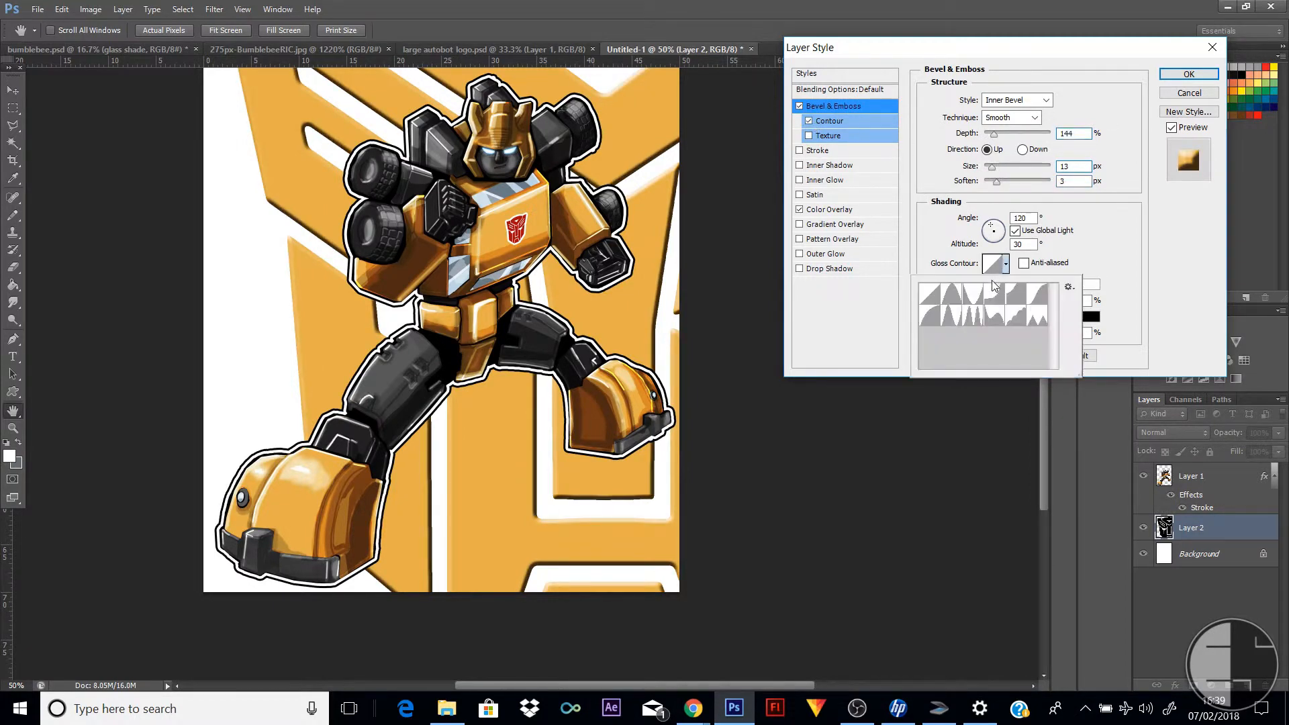
left_click(983, 294)
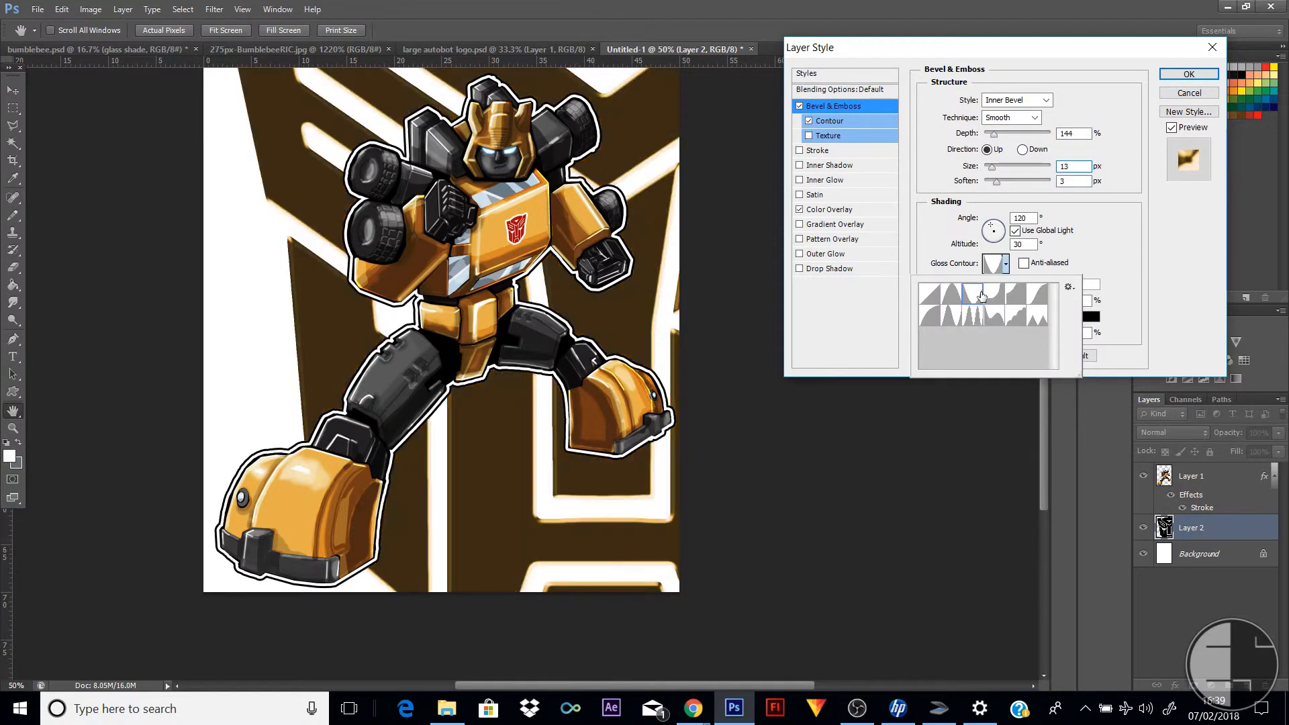
left_click(1006, 265)
left_click(1005, 266)
left_click(930, 294)
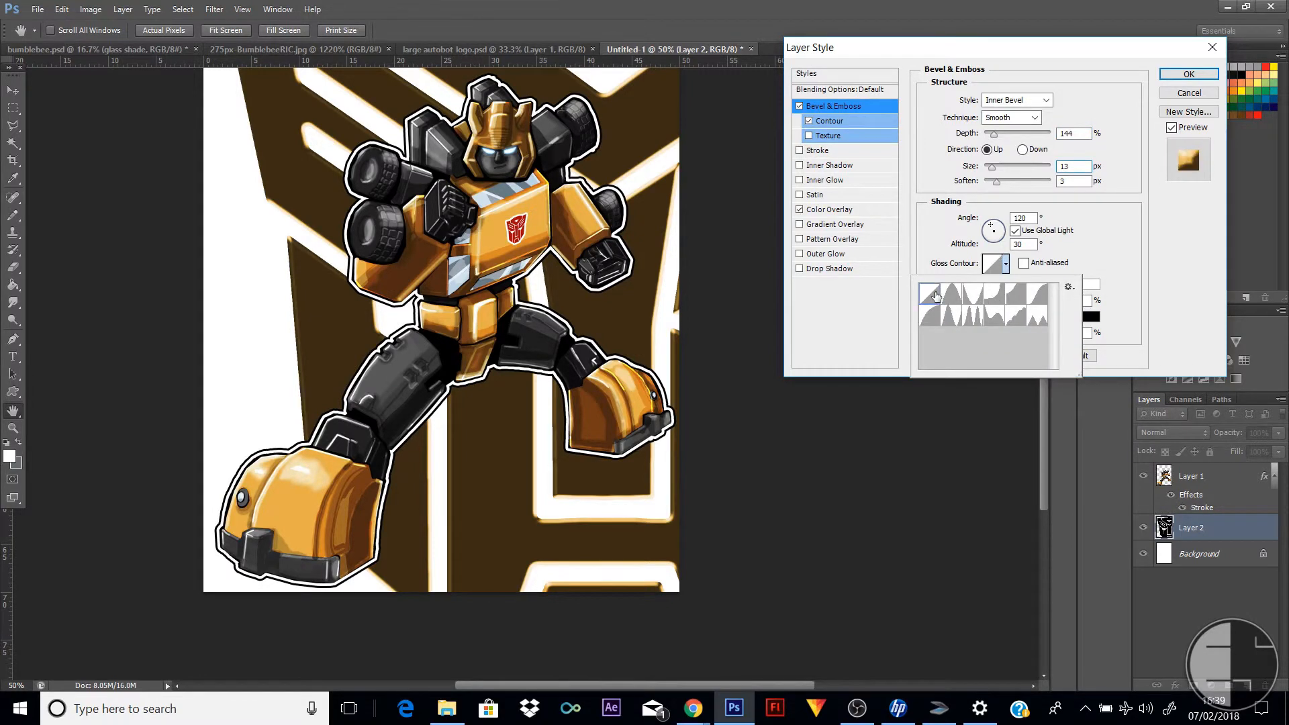
left_click(1003, 266)
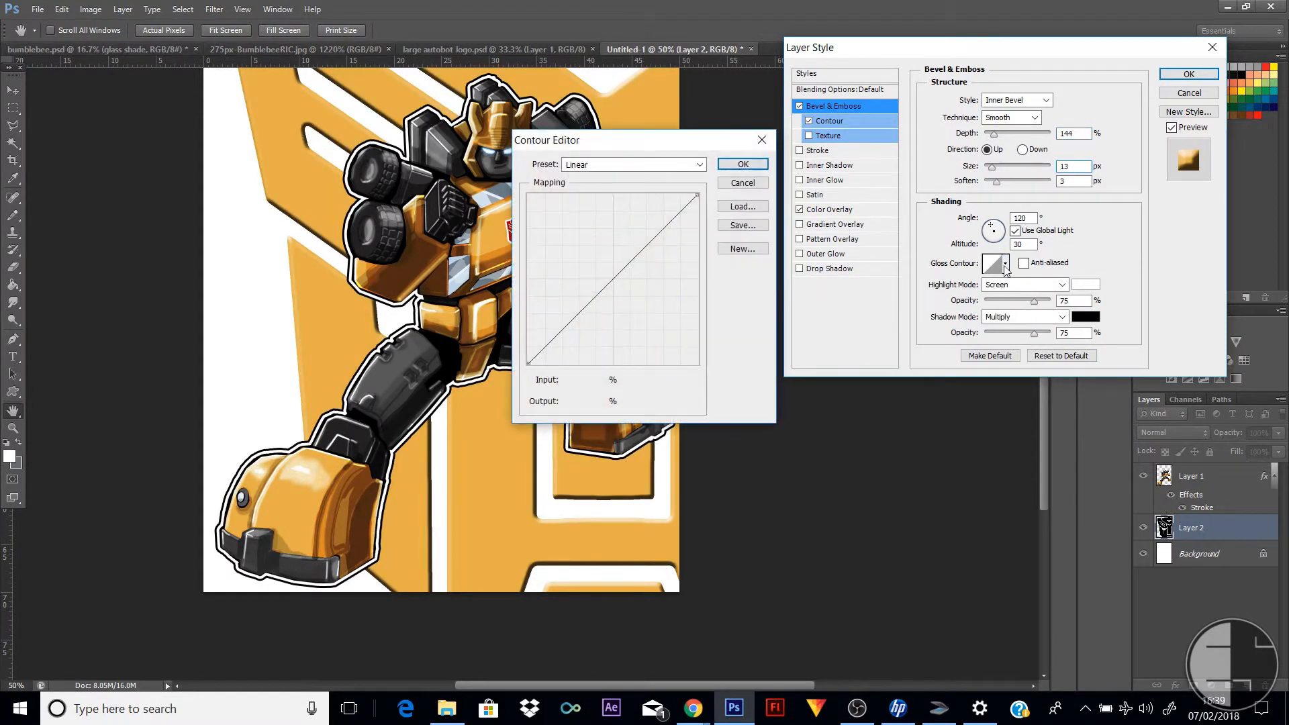
left_click(747, 165)
left_click(1005, 264)
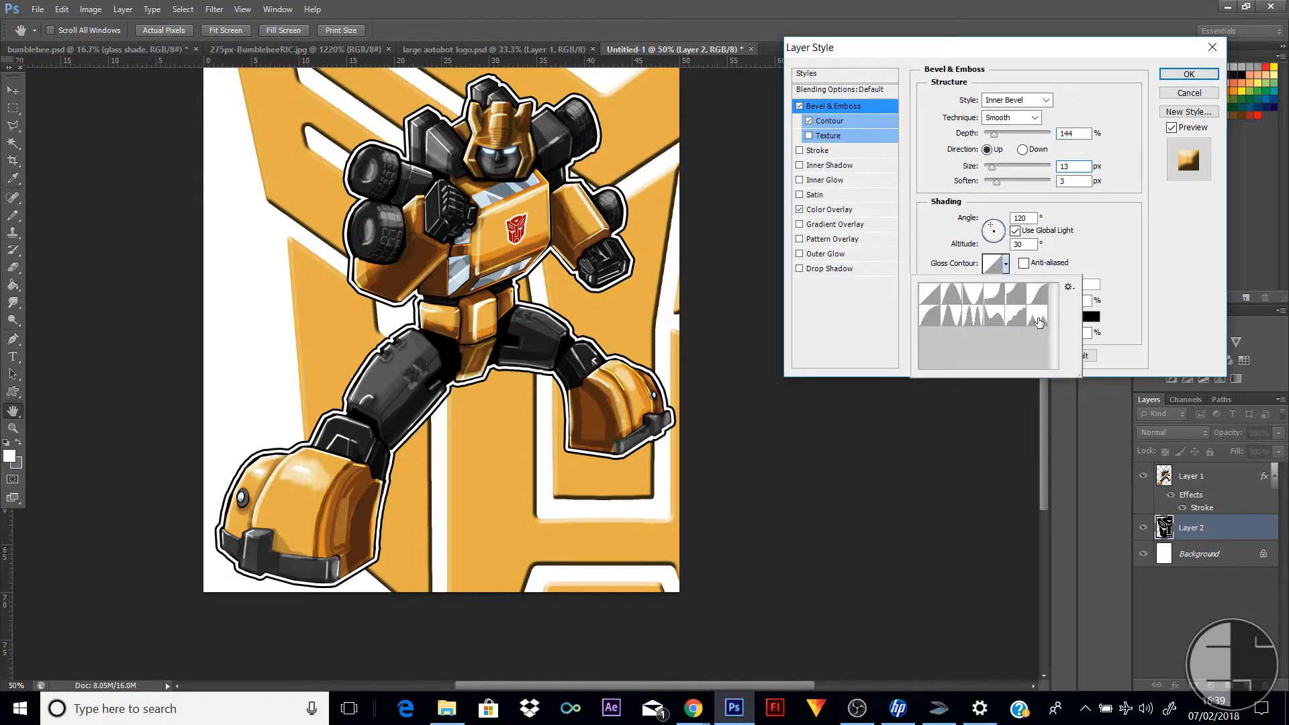
left_click(996, 302)
Set the bevel's gloss contour to the narrow single-peak curve and apply the layer style to the logo
left_click(1006, 266)
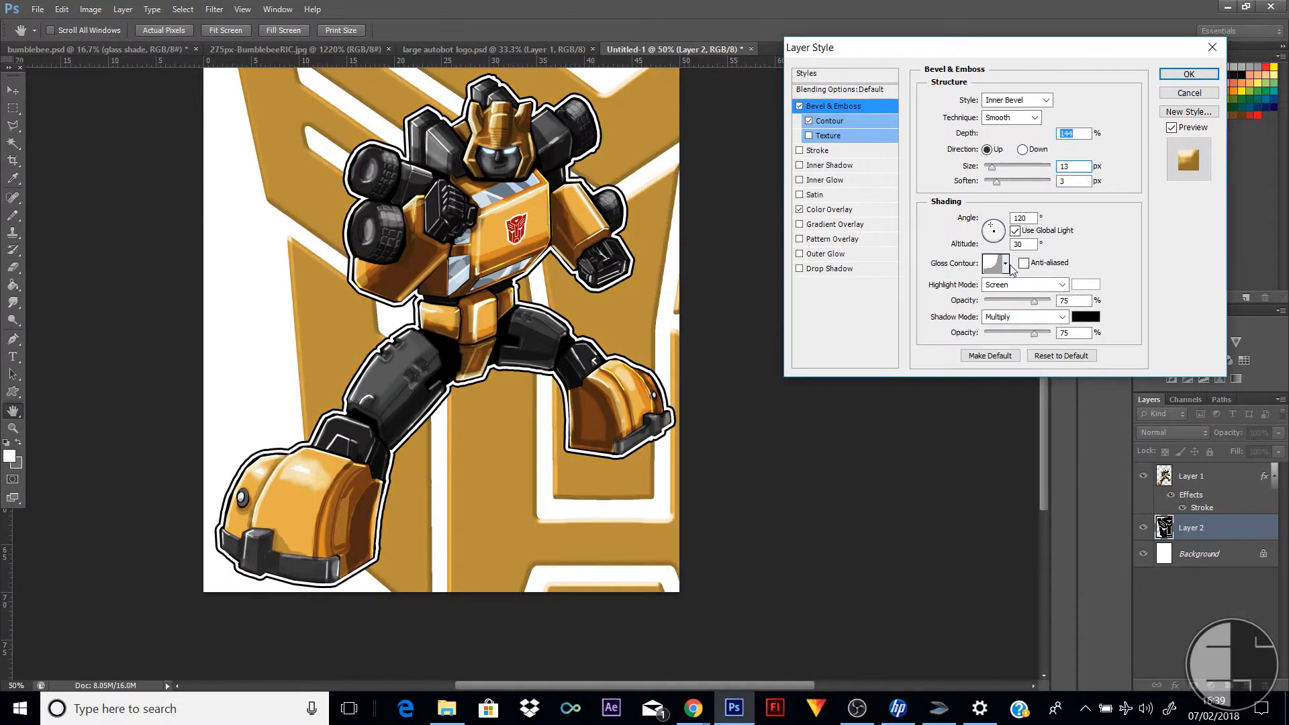
left_click(1005, 265)
left_click(956, 323)
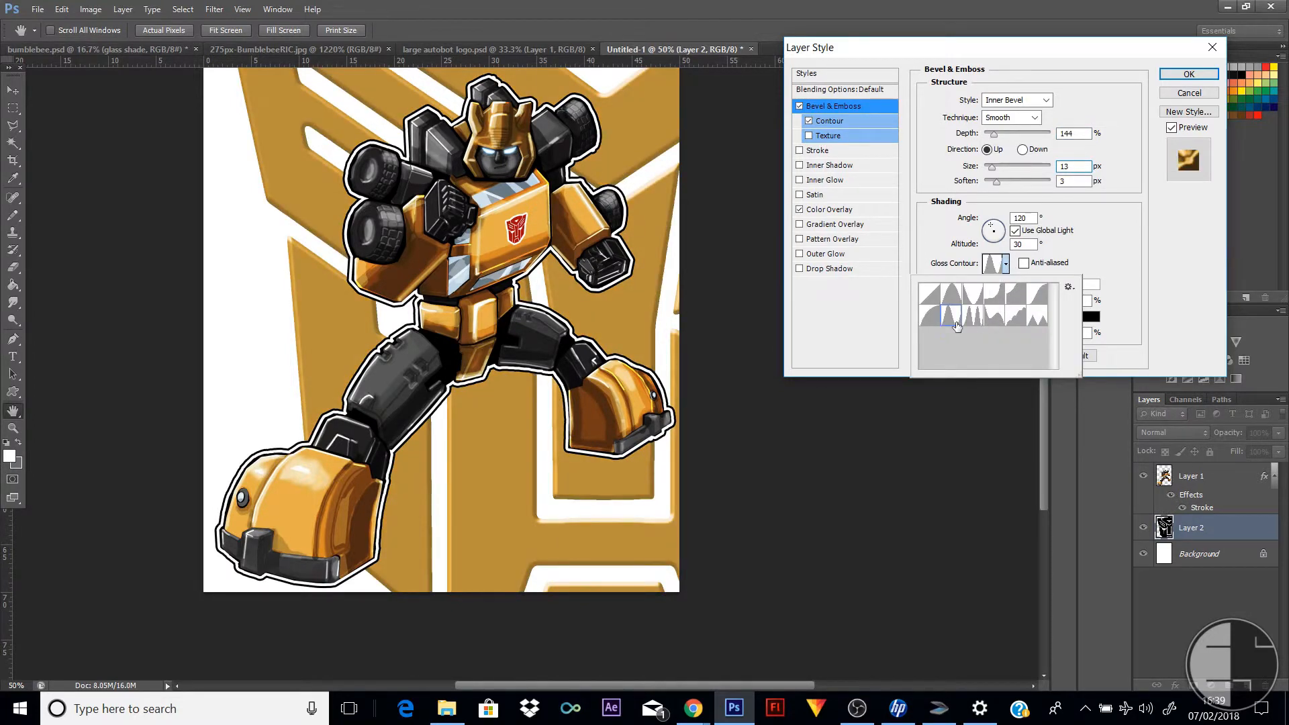
scroll(578, 265, "up", 5)
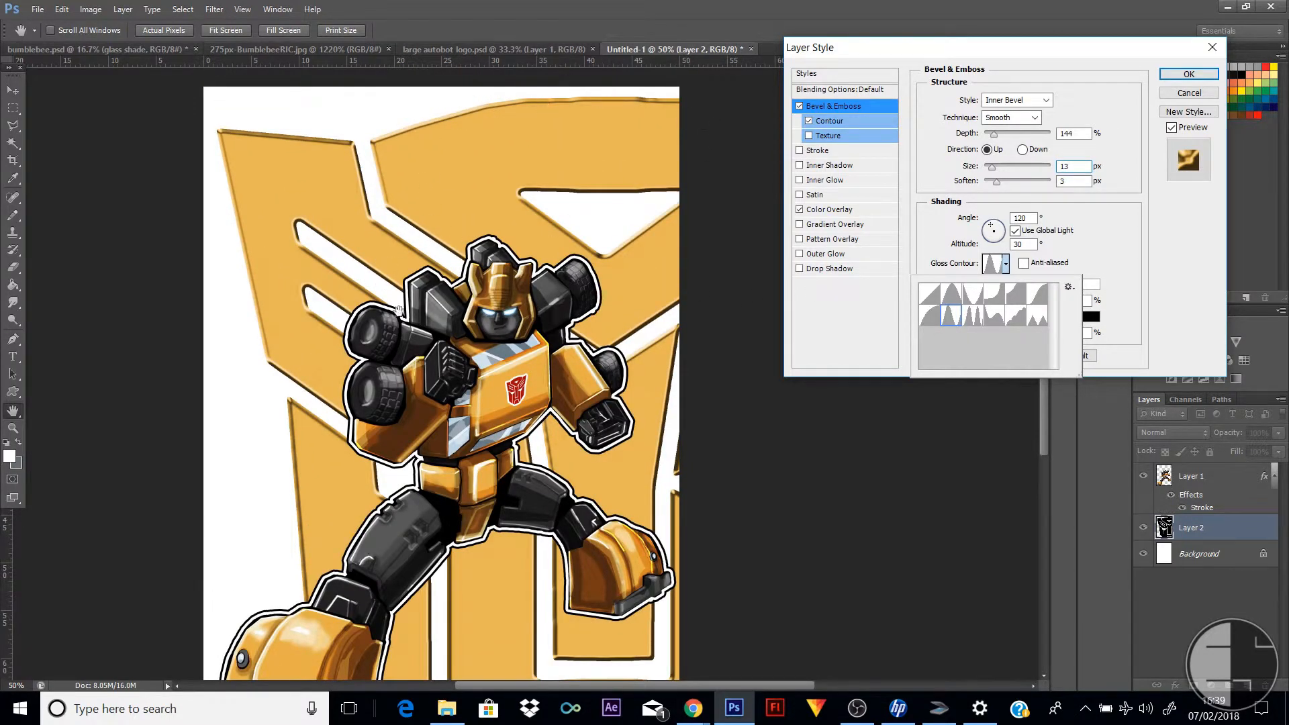
left_click(1187, 74)
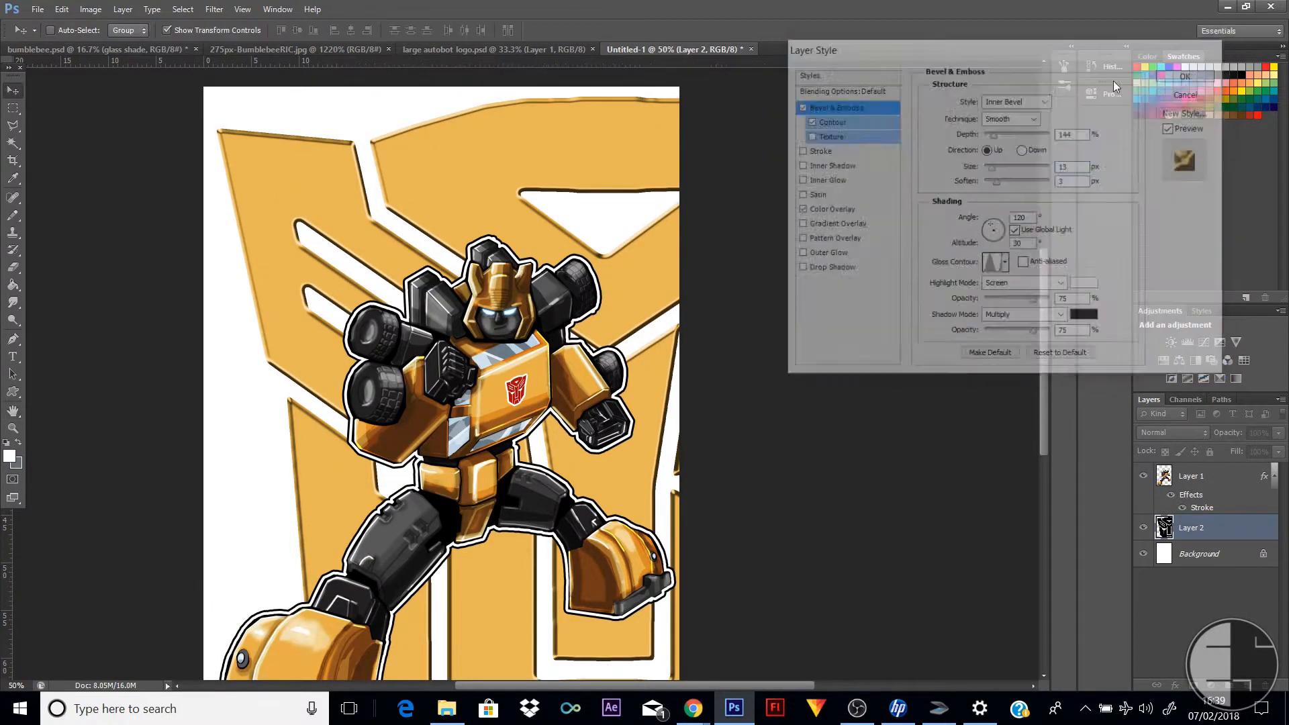
key("v")
scroll(799, 306, "down", 2)
scroll(763, 322, "down", 4)
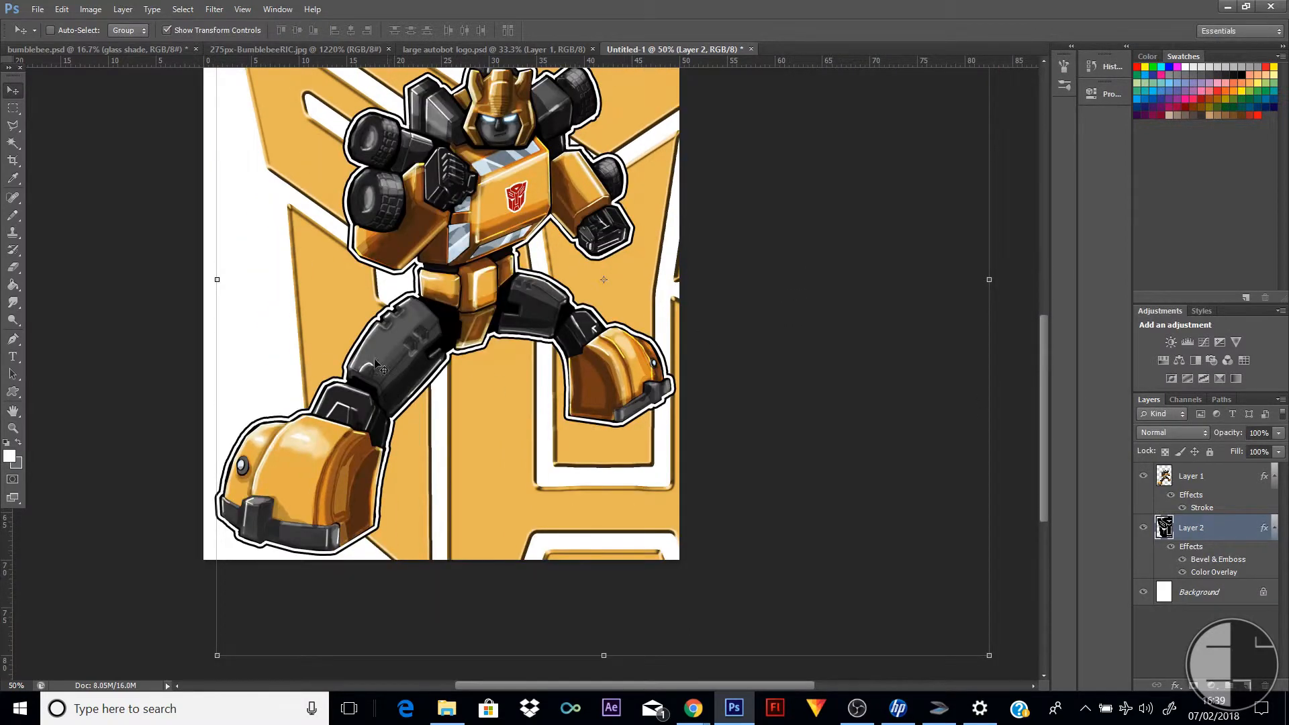
scroll(379, 368, "up", 8)
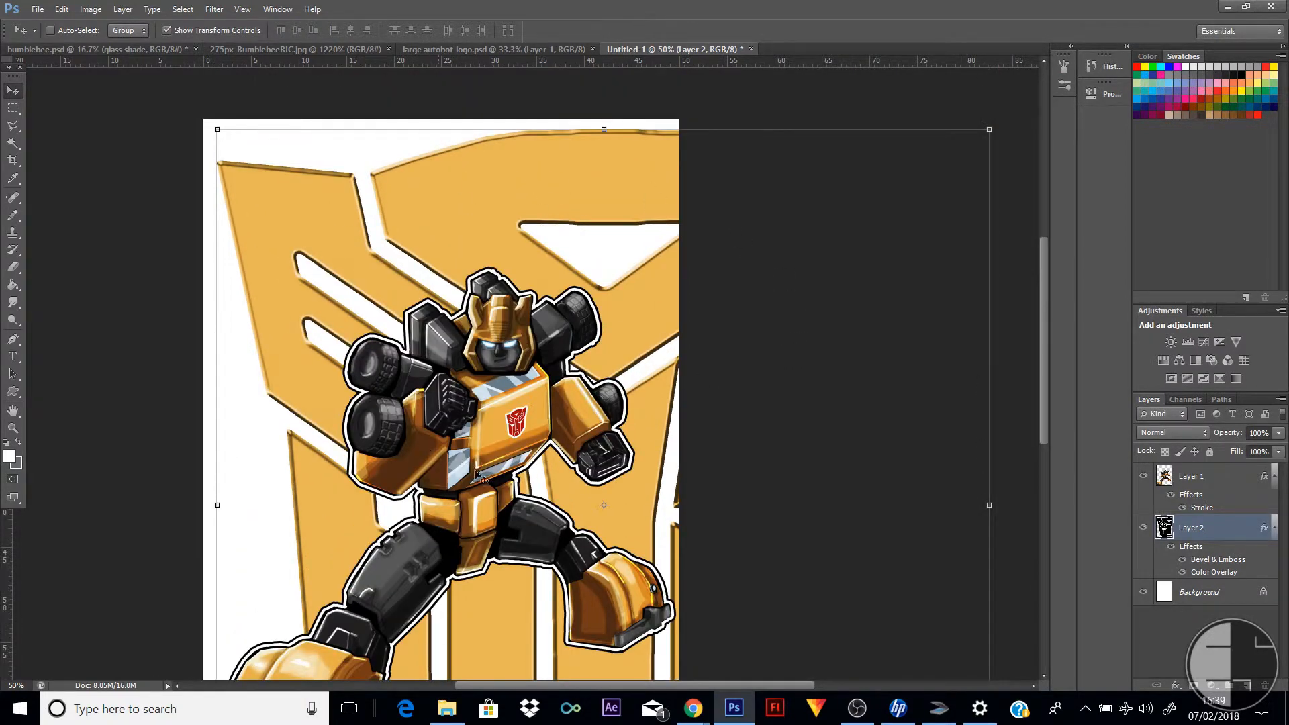
scroll(478, 476, "down", 5)
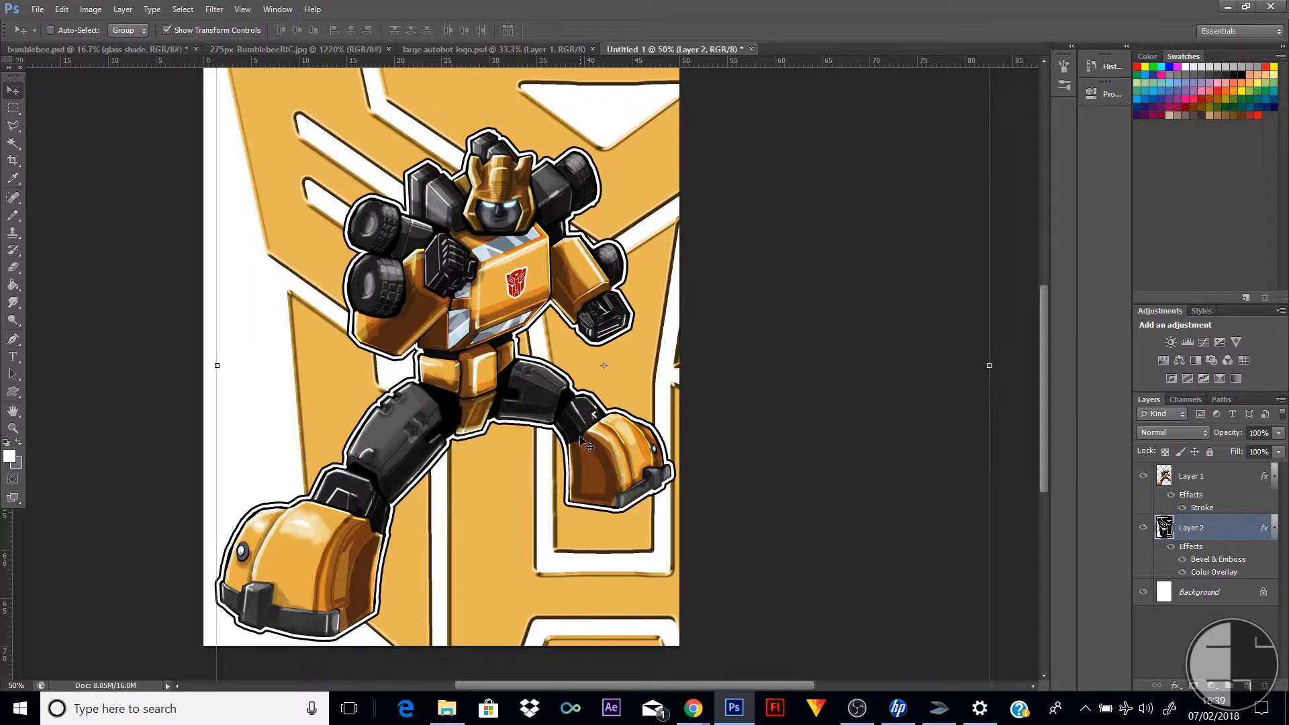
Create a new document 50 cm wide and 50 cm high with a white background
left_click(61, 9)
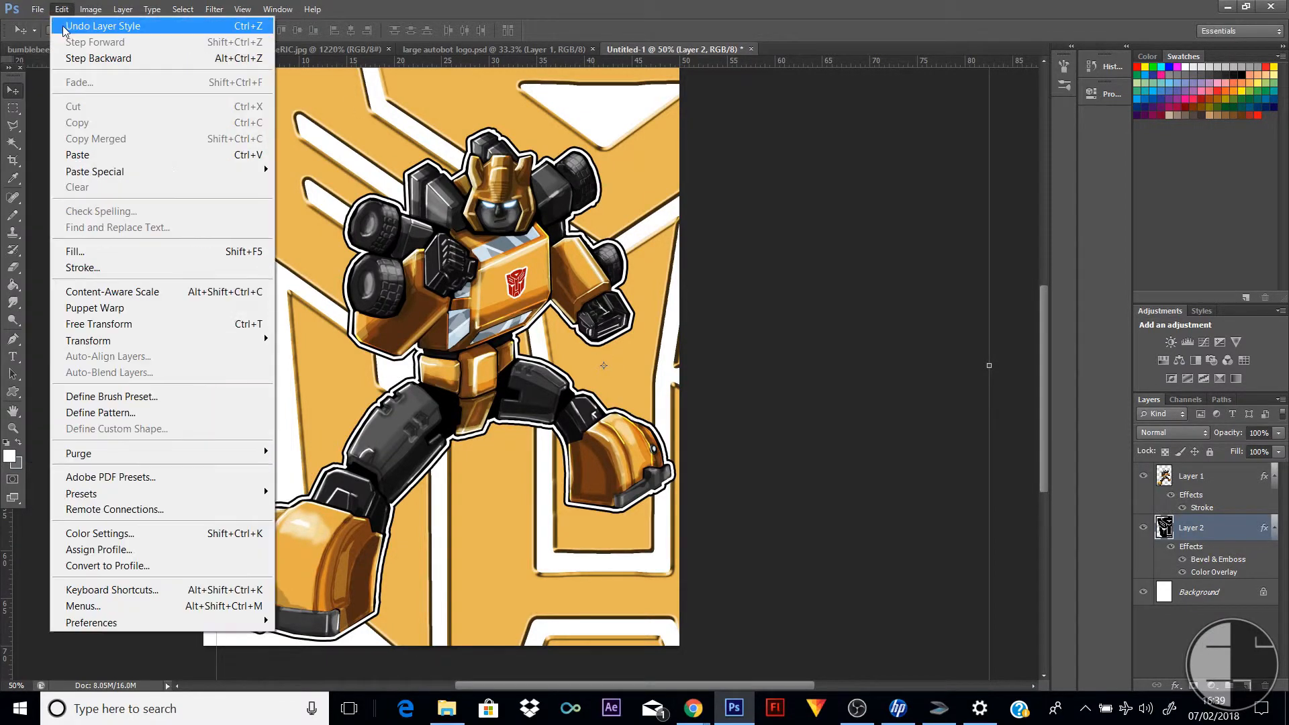
mouse_move(38, 9)
left_click(67, 25)
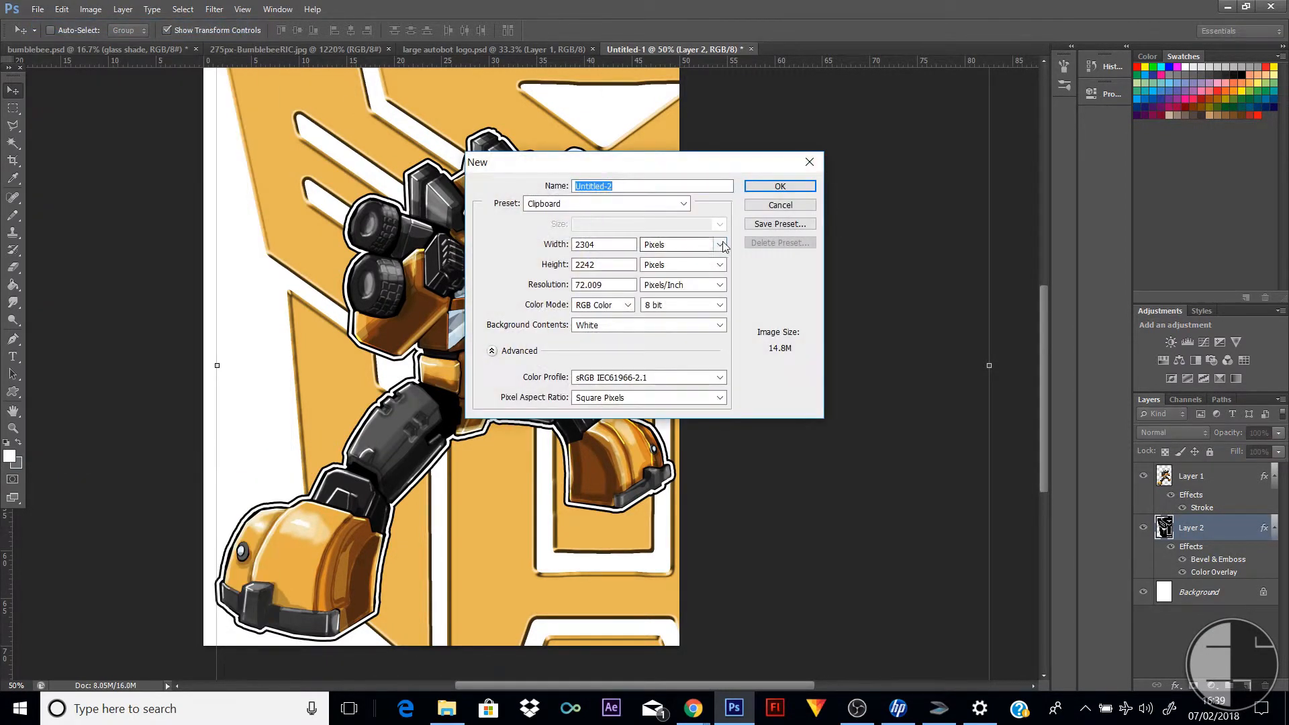
left_click(720, 244)
left_click(698, 286)
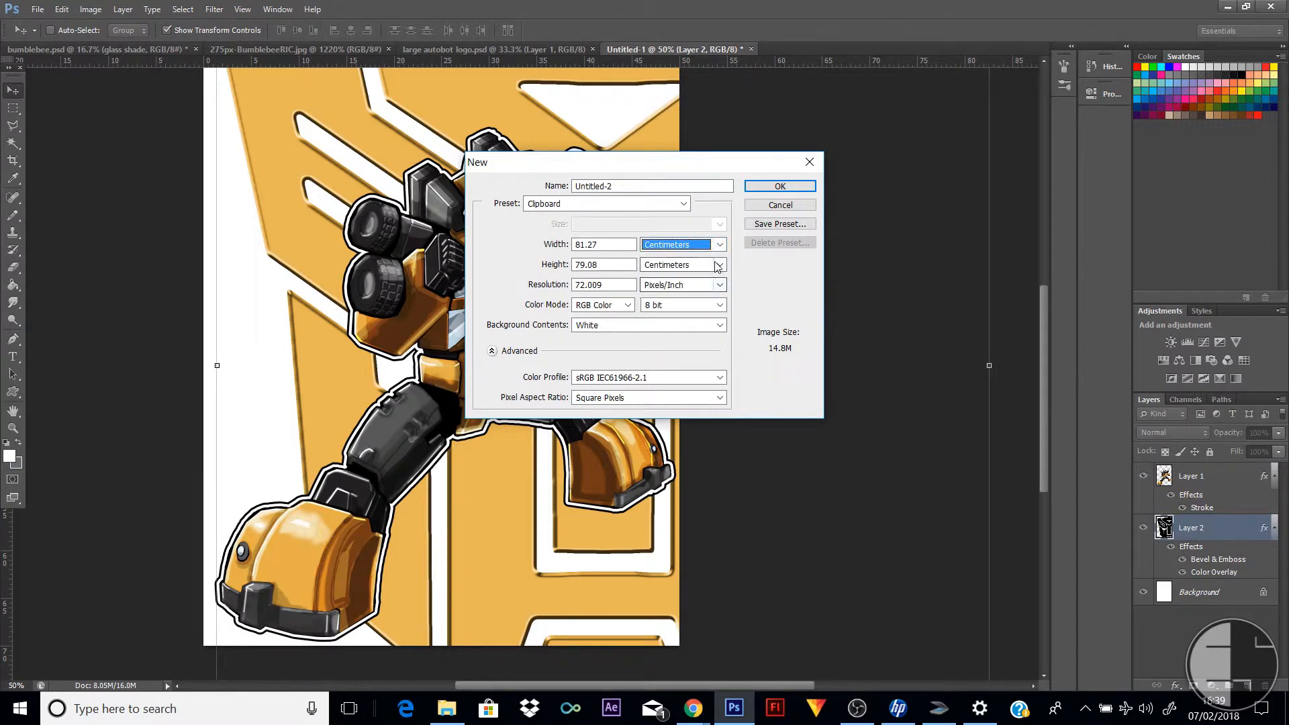
key("shift+Tab")
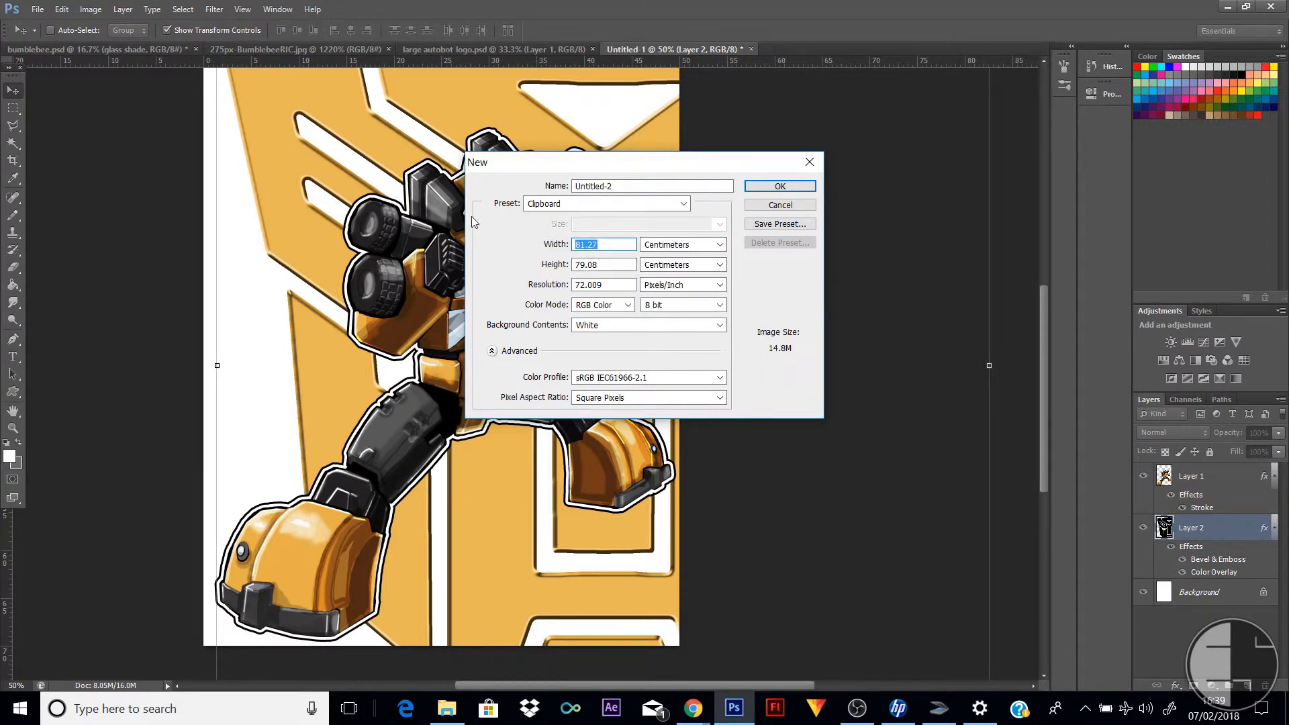
type("505")
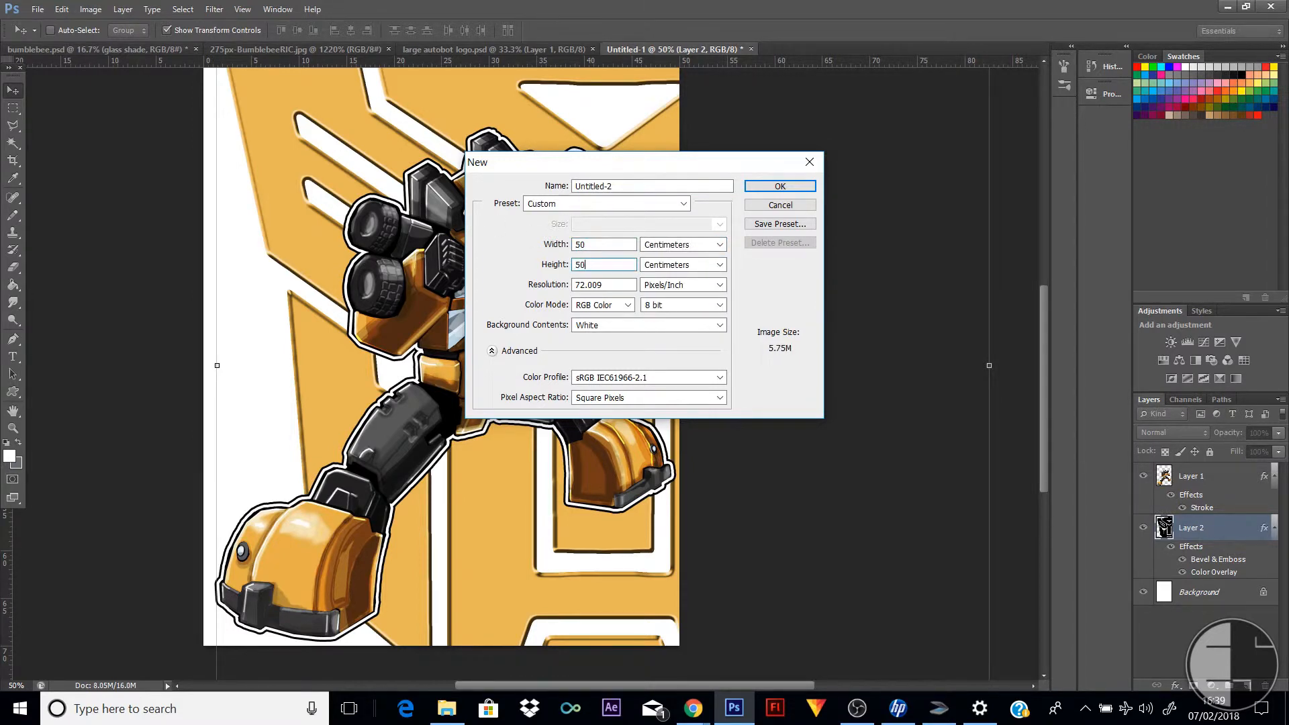
type("0")
key("Return")
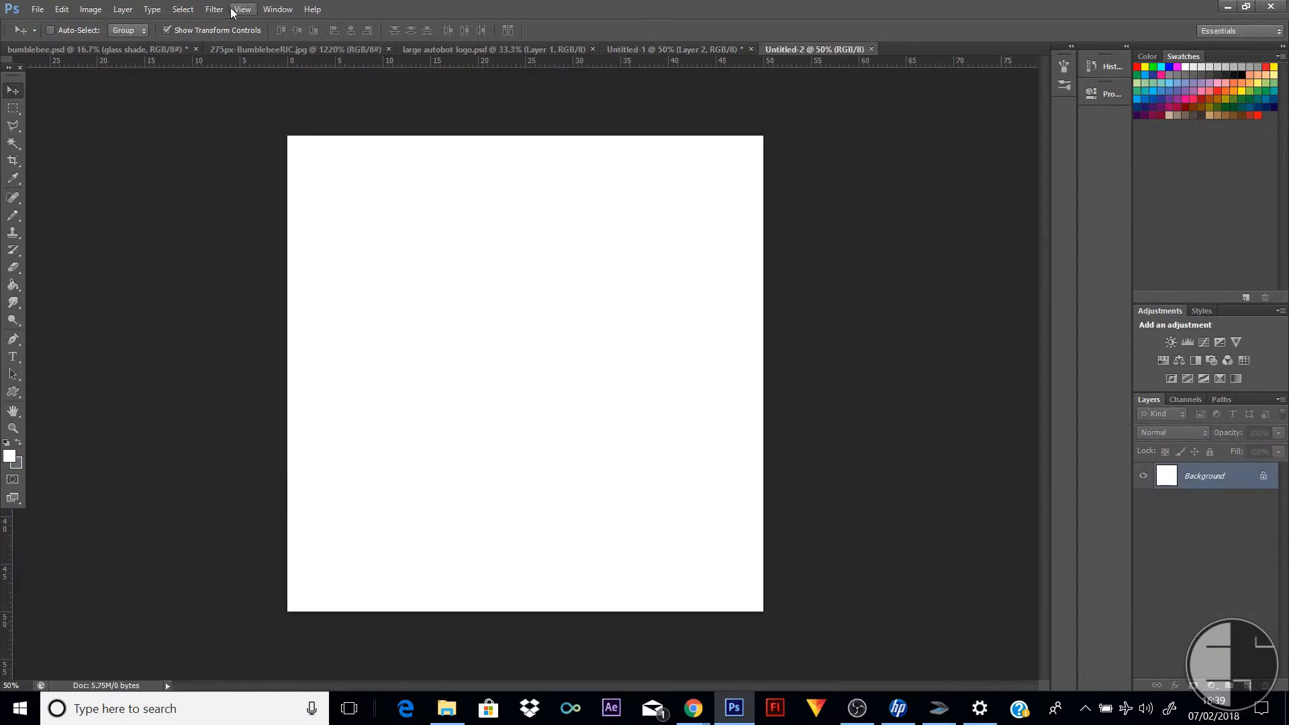
left_click(214, 9)
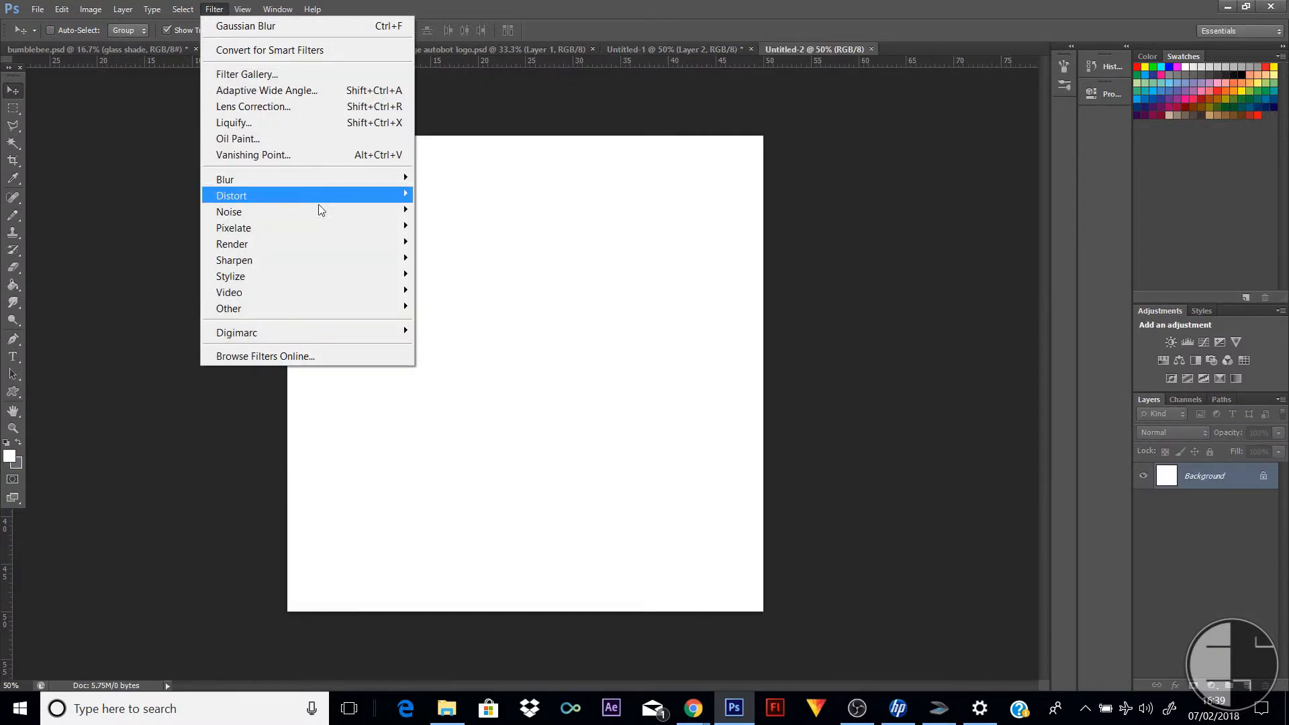
mouse_move(320, 213)
left_click(169, 212)
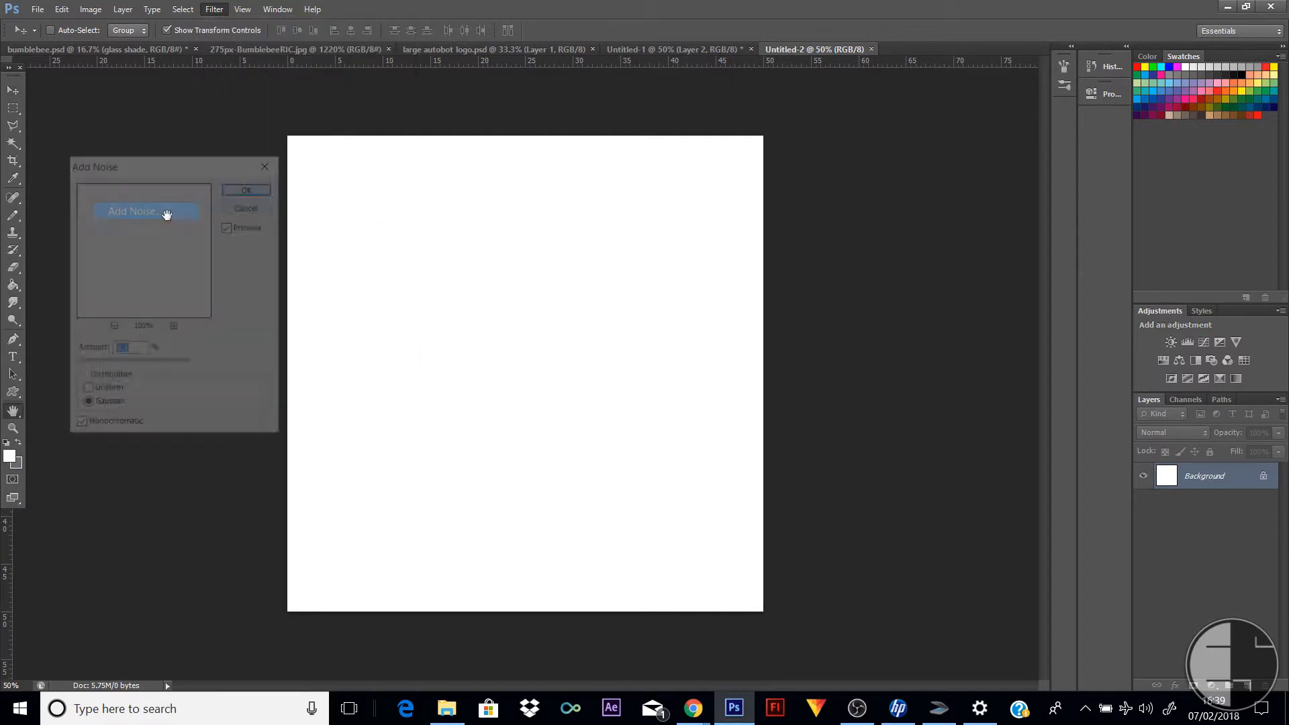
left_click(250, 206)
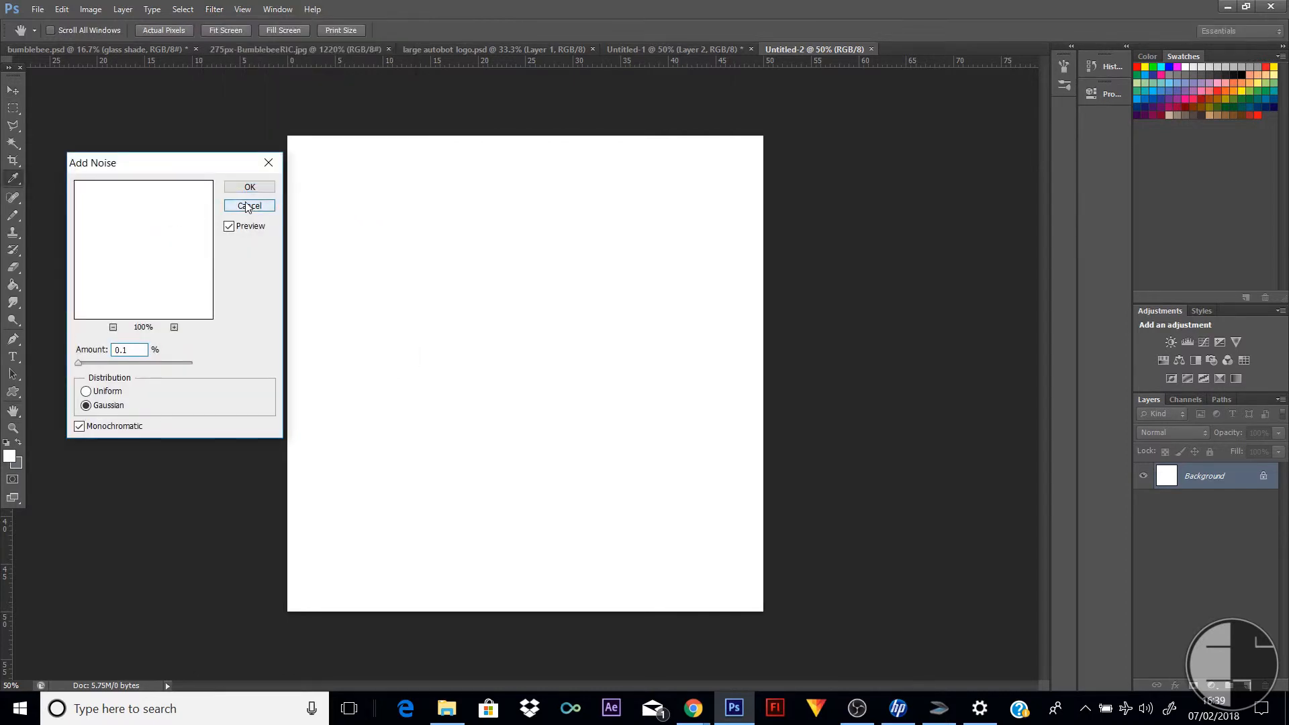
Set the background color to black
left_click(21, 463)
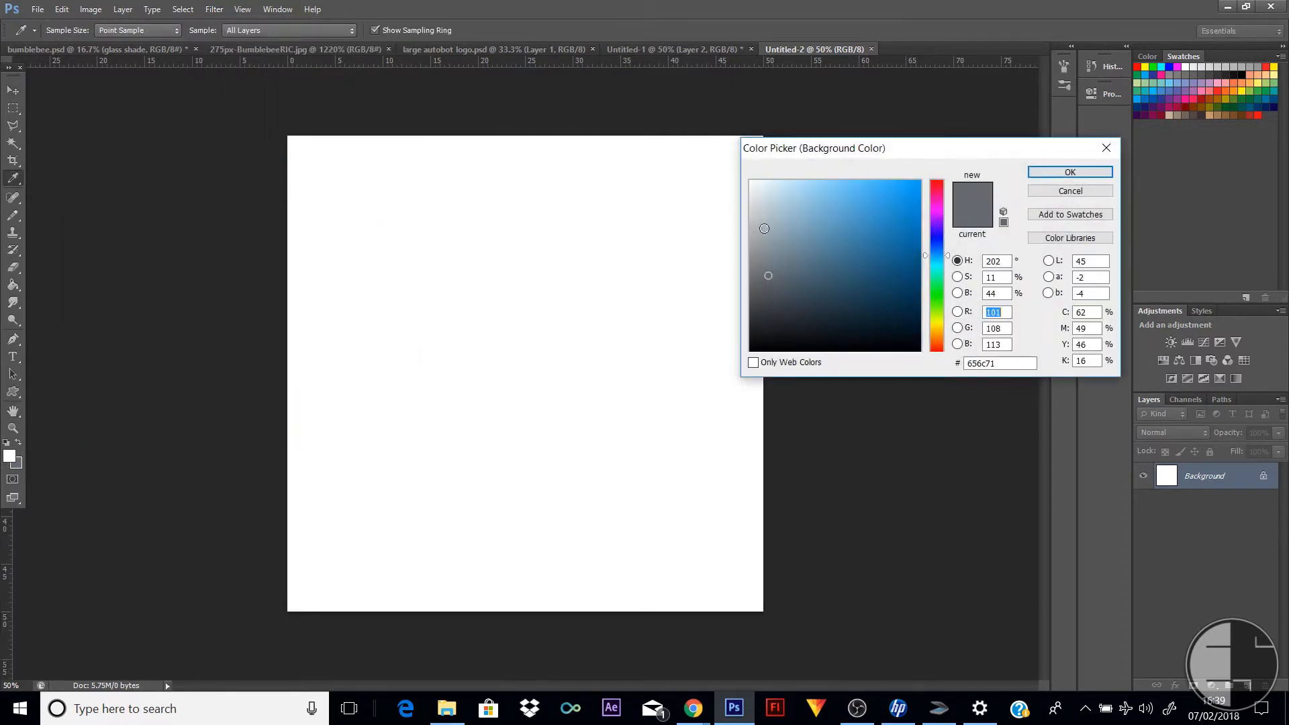
left_click_drag(764, 229, 748, 377)
left_click(1061, 173)
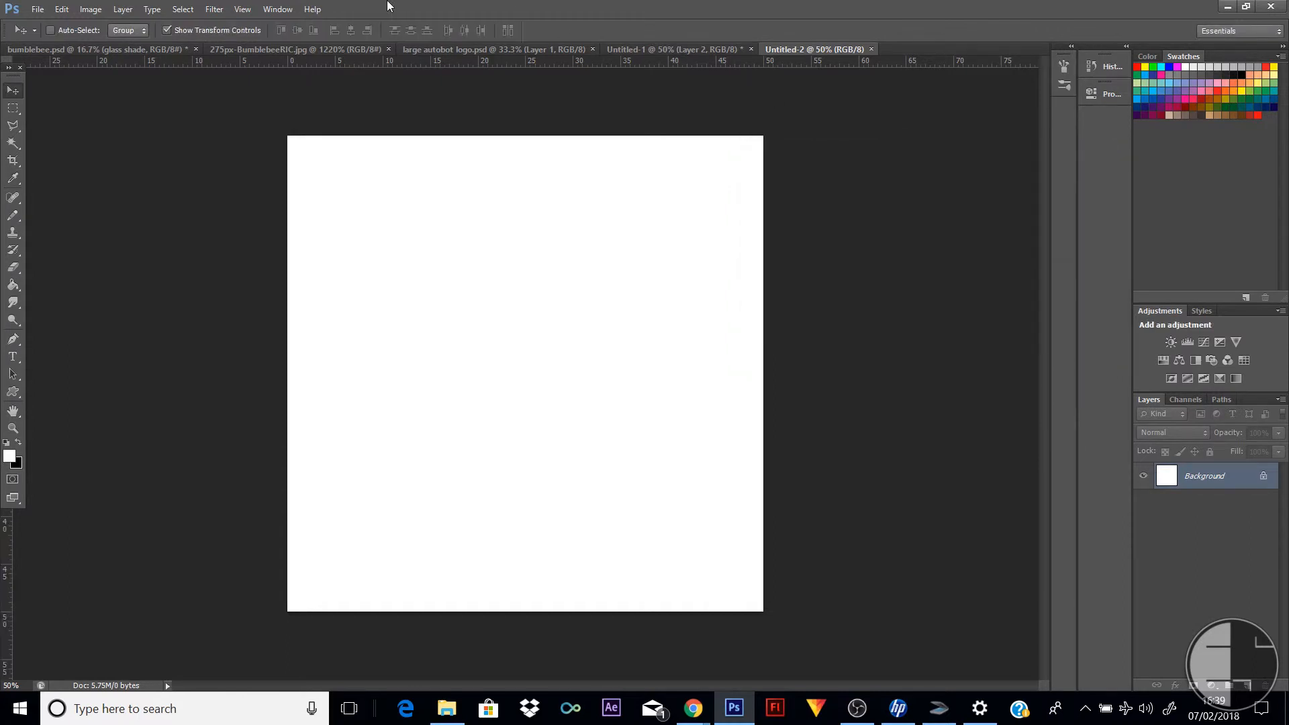
Add monochromatic Gaussian noise of about 110% to the white background
left_click(215, 10)
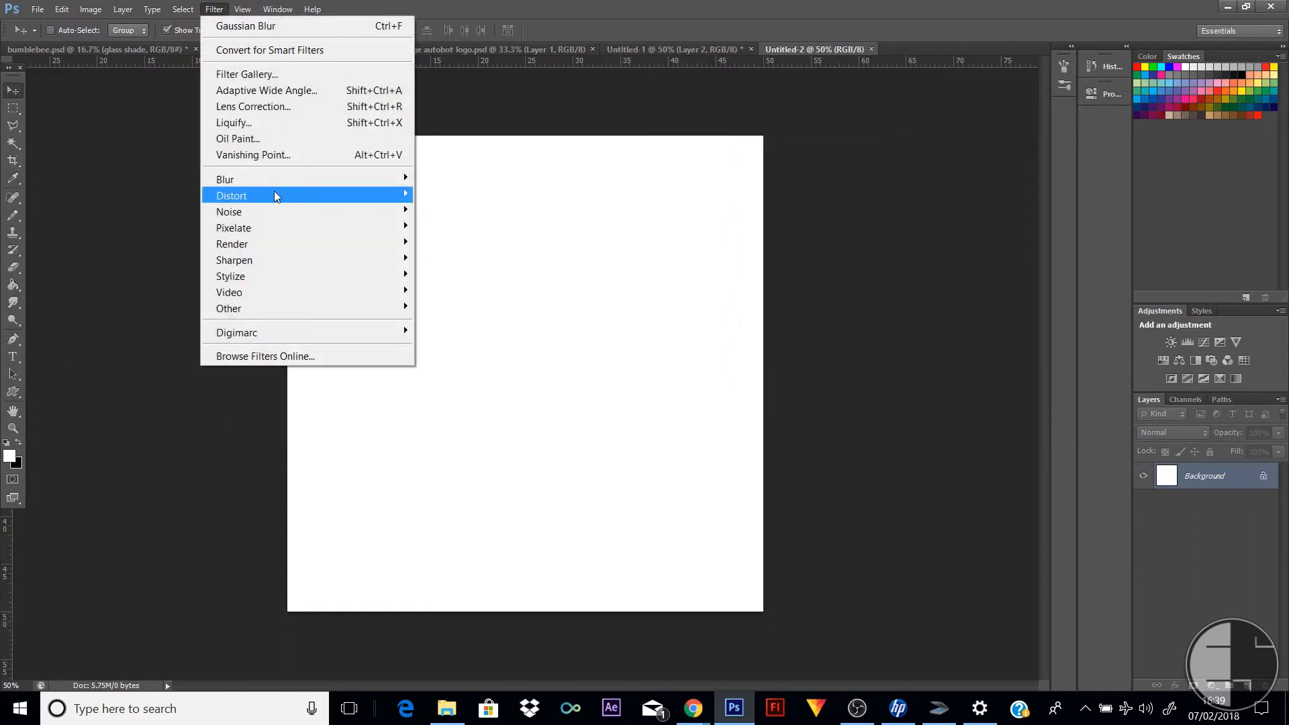
mouse_move(279, 212)
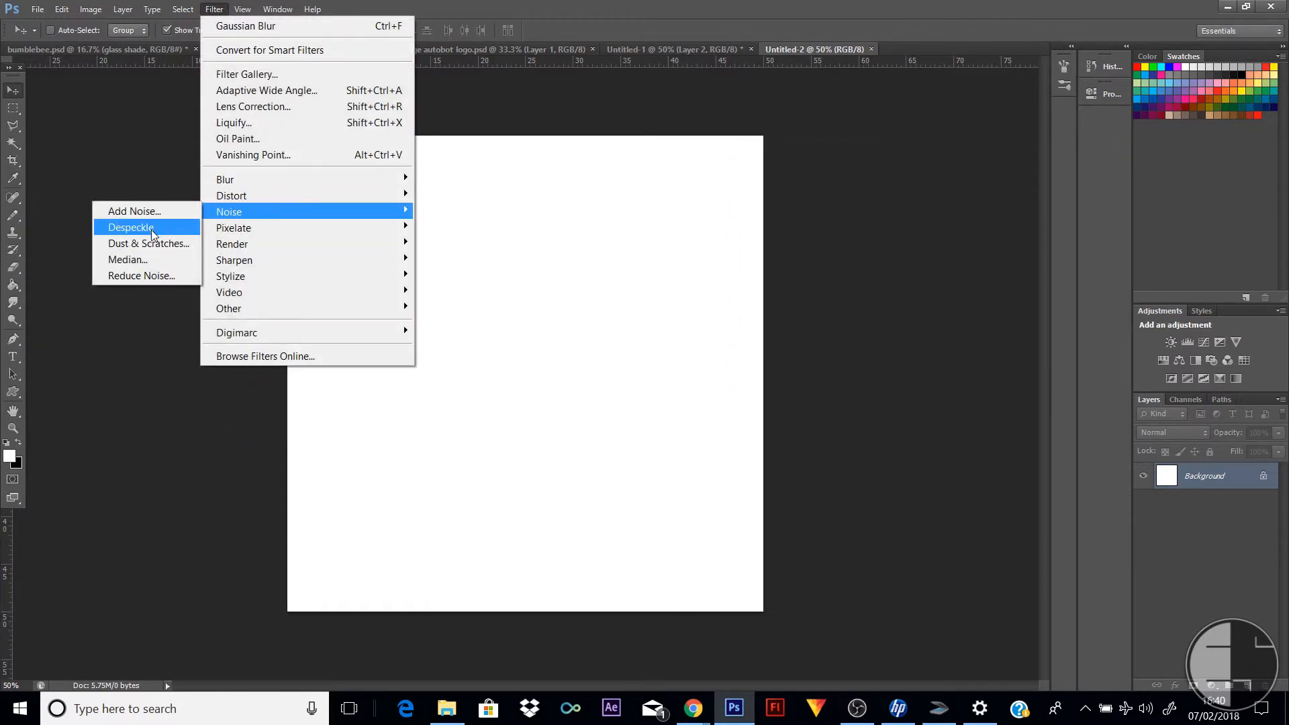
left_click(162, 210)
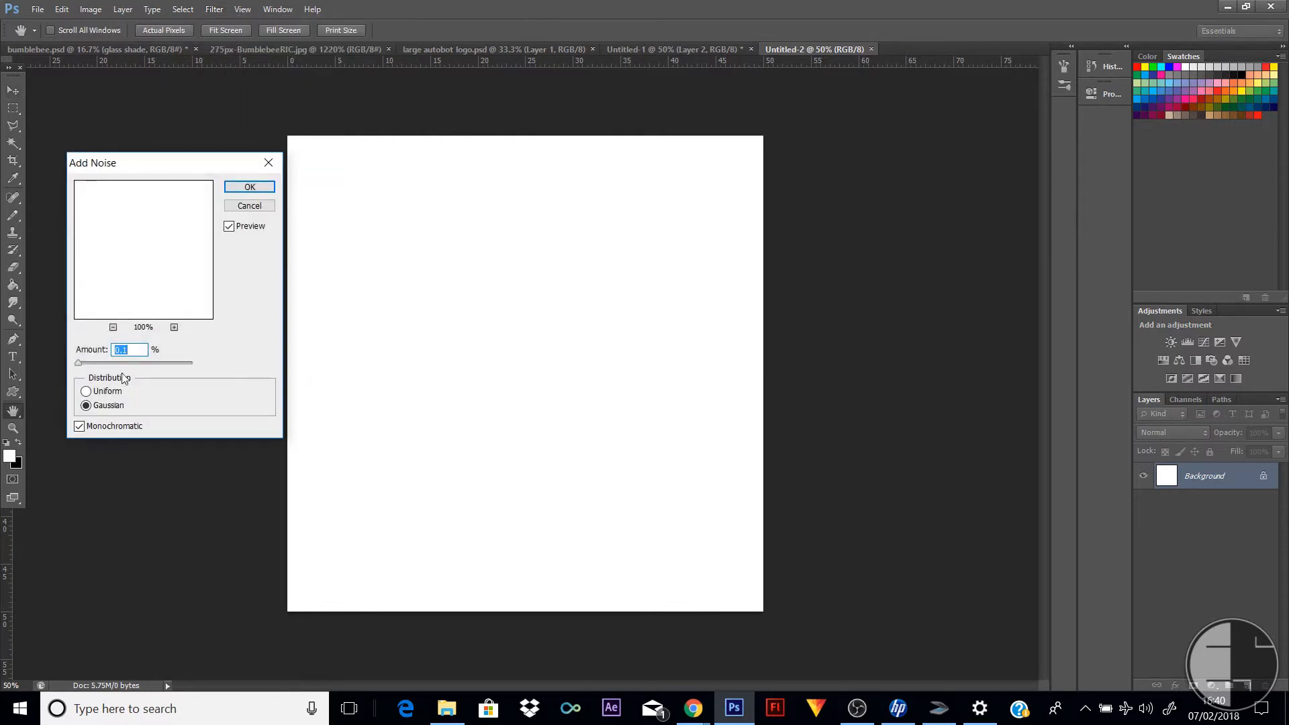
mouse_move(125, 364)
left_mouse_down()
mouse_move(152, 363)
mouse_move(109, 364)
left_mouse_up()
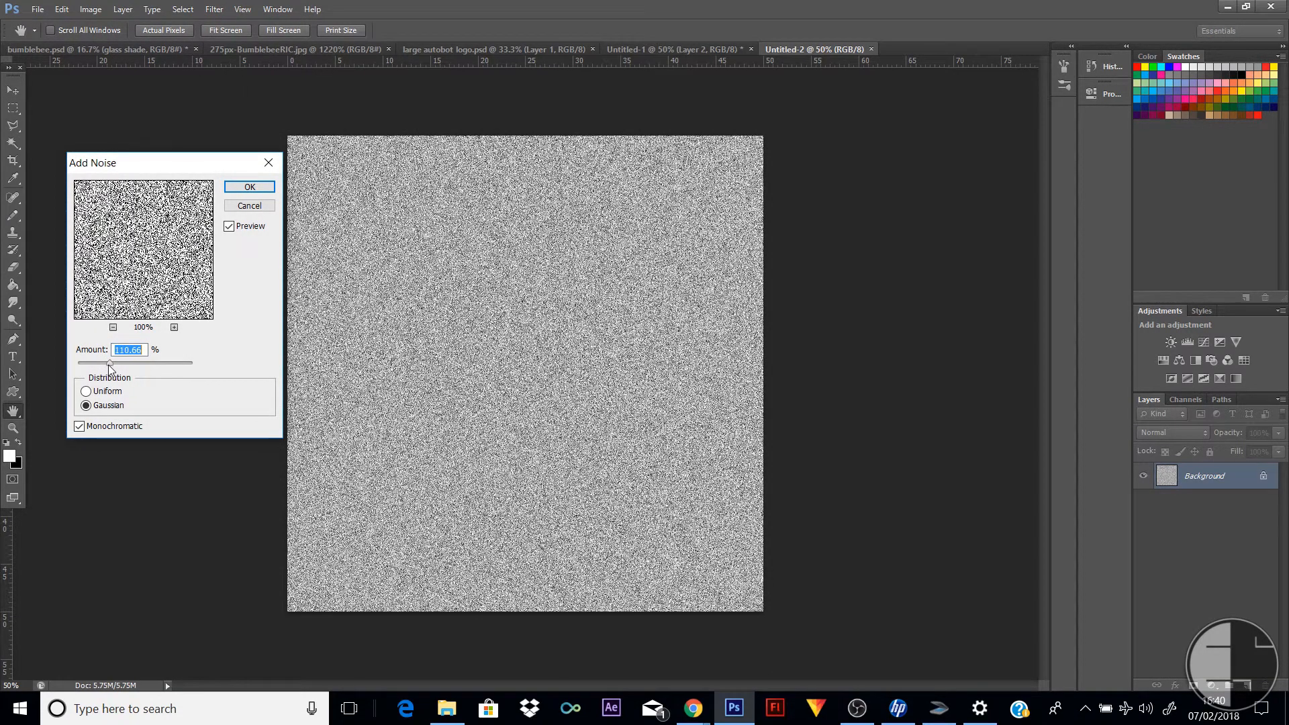
left_click(259, 191)
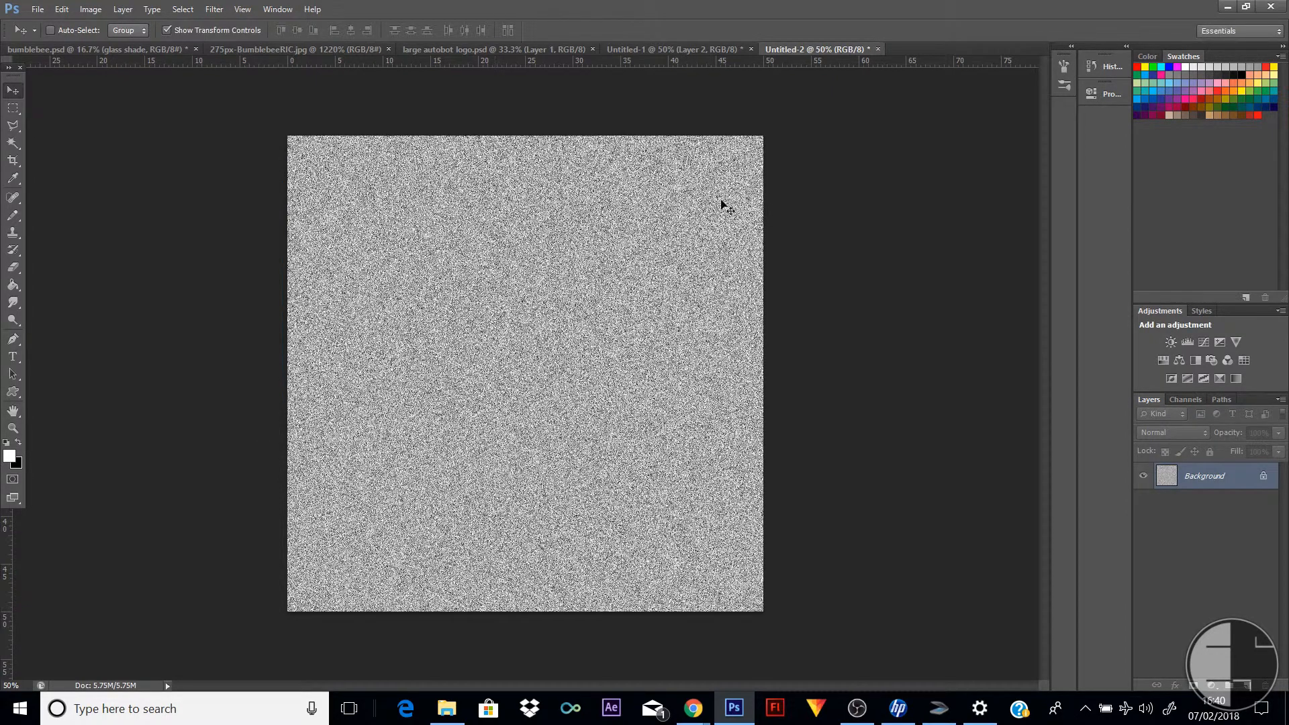
Apply a Motion Blur to the noise with a 0° angle and a distance of about 119 pixels
left_click(218, 10)
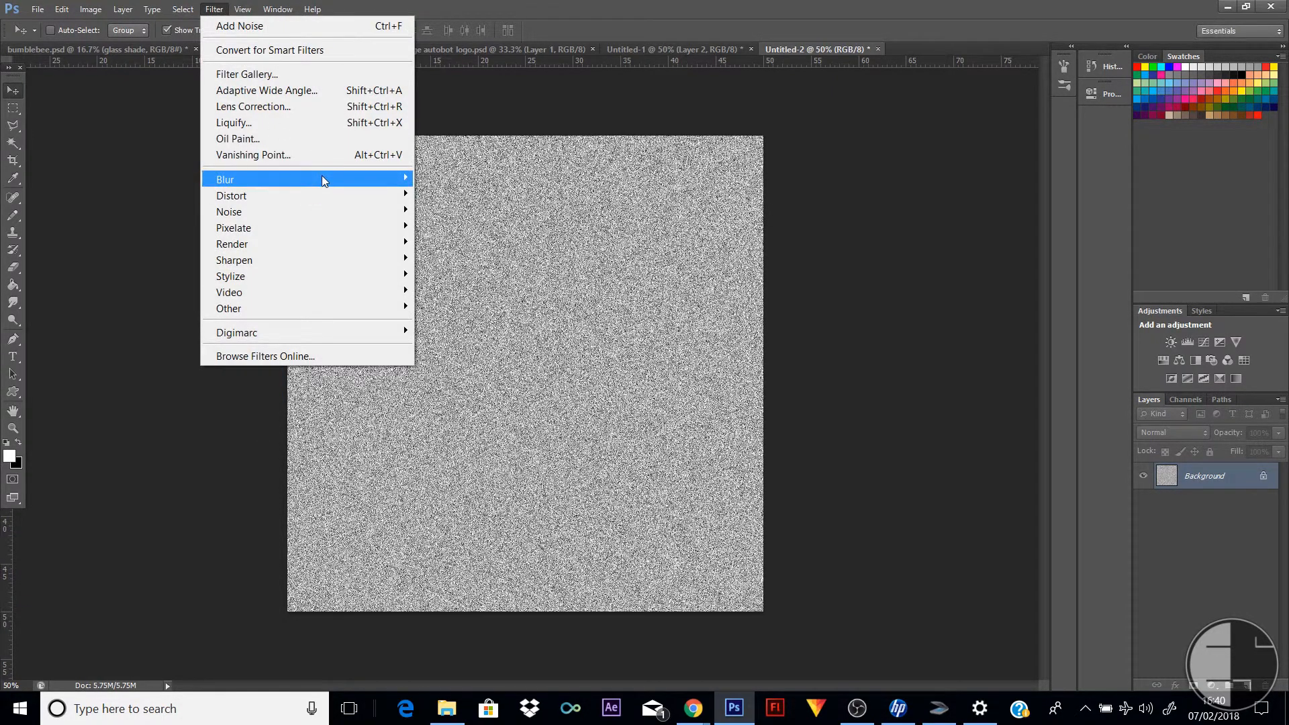
mouse_move(325, 179)
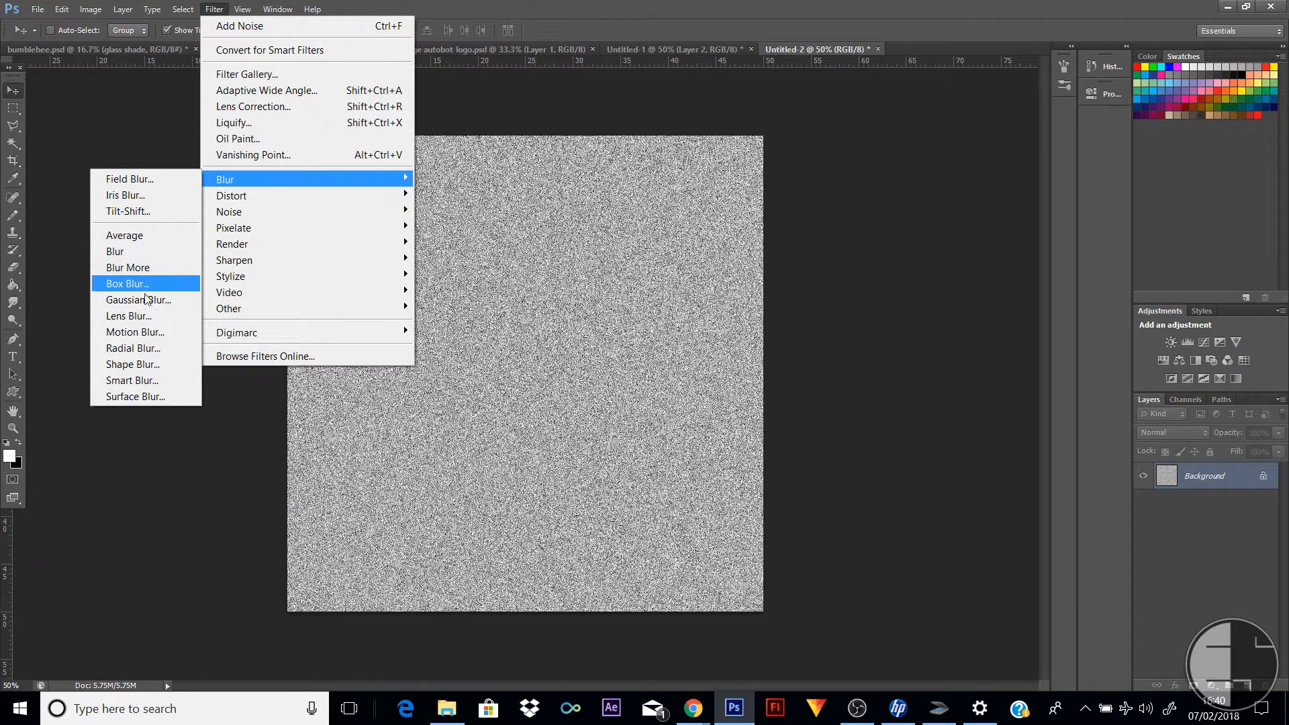
left_click(134, 332)
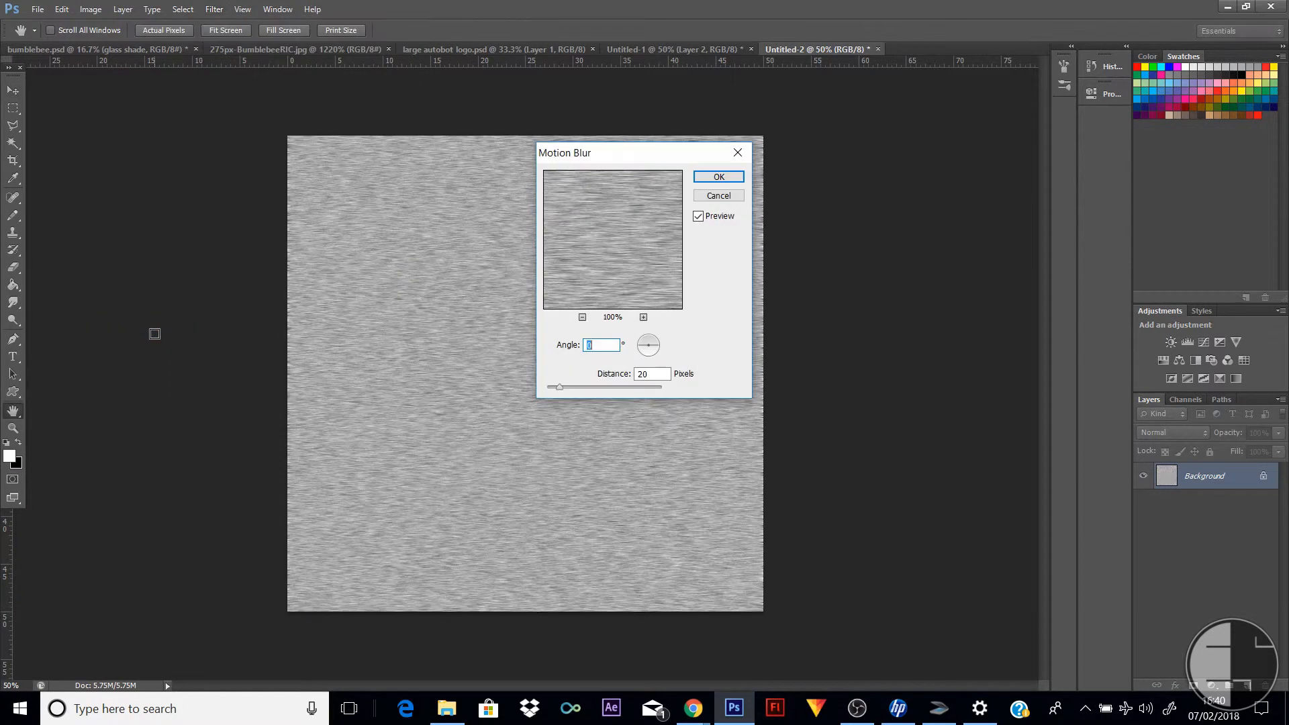
left_click(643, 318)
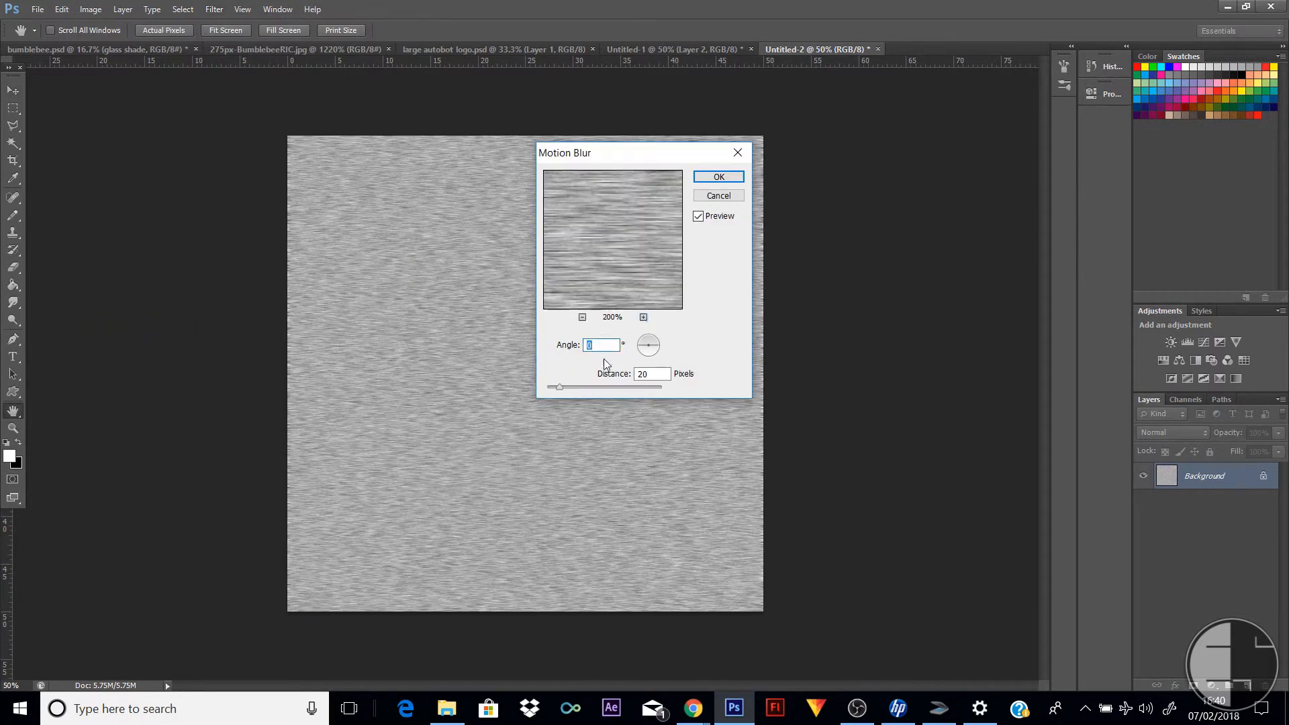
left_click_drag(587, 391, 605, 391)
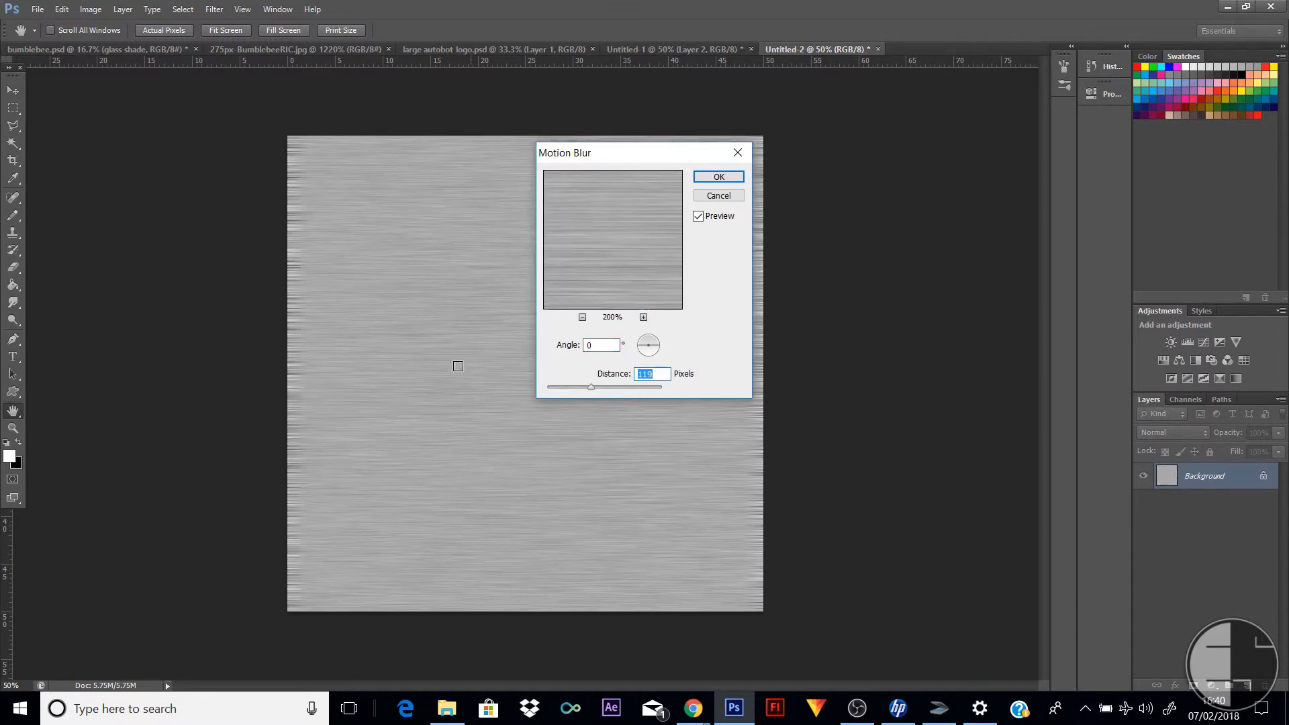
left_click(734, 178)
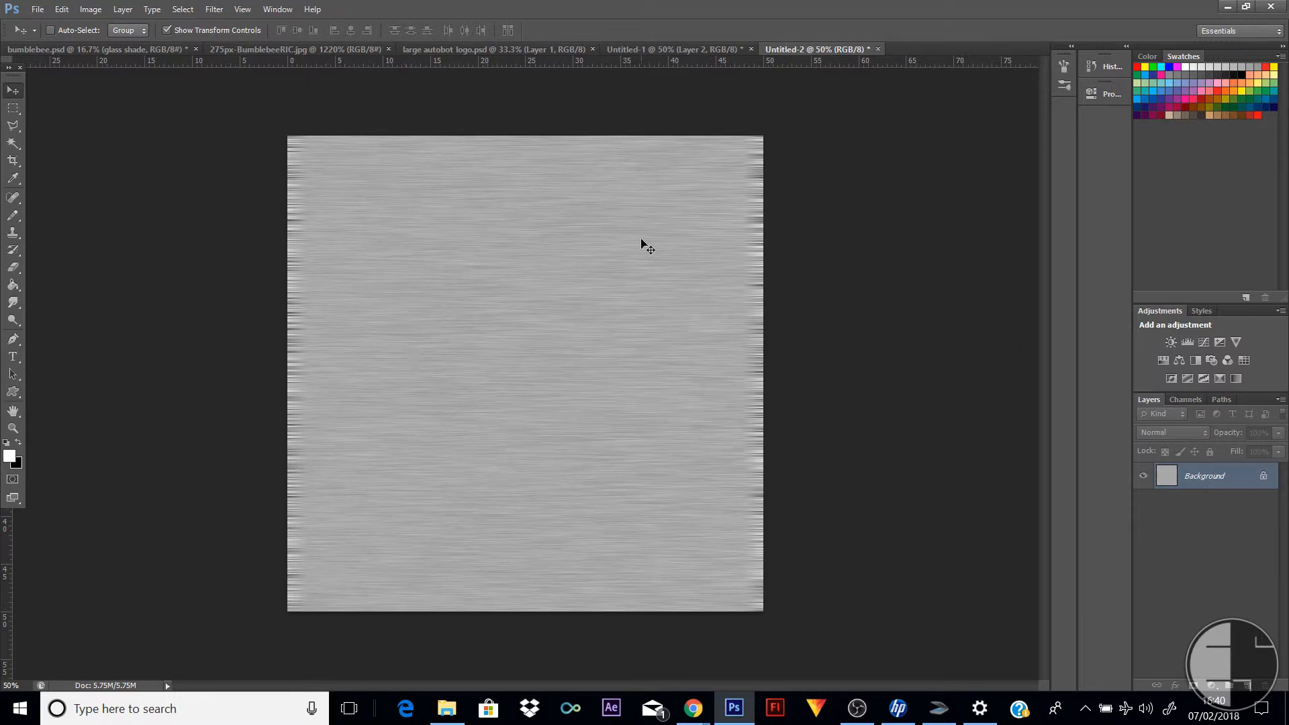
Copy the entire brushed texture and paste it into a selection of the Autobot logo's shape in the poster document
left_click(183, 9)
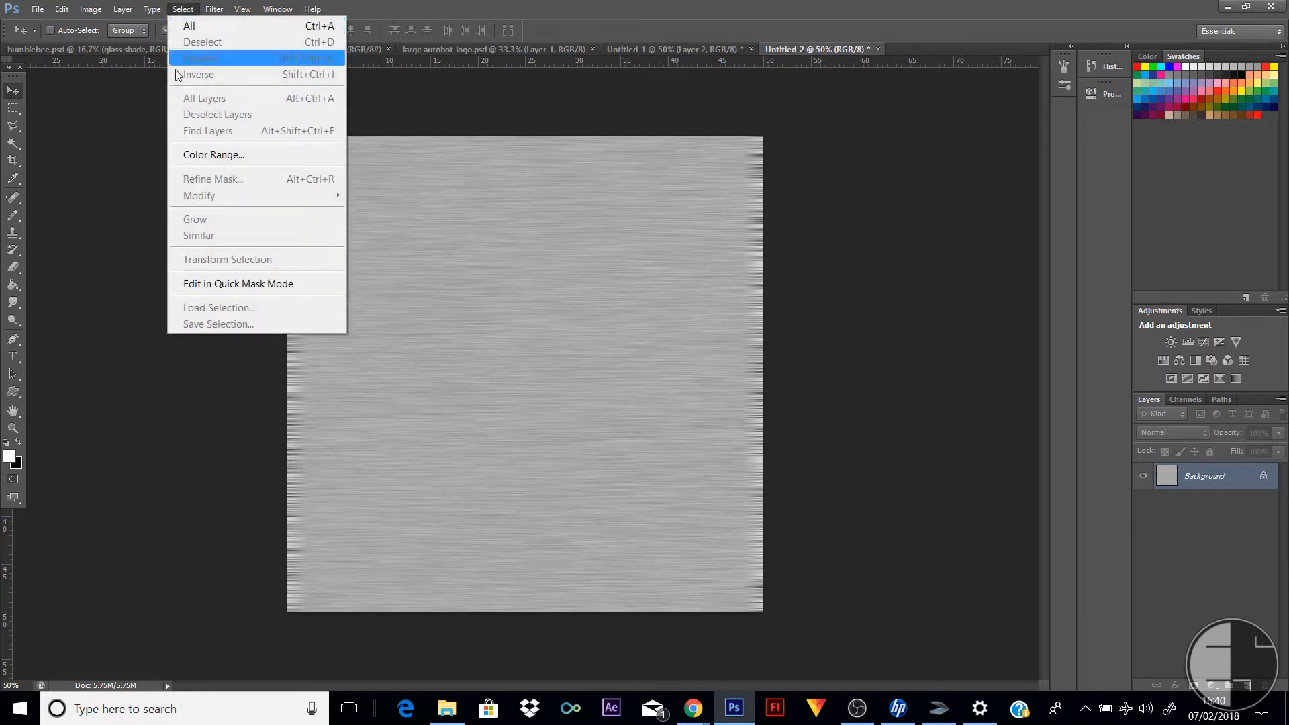
left_click(94, 196)
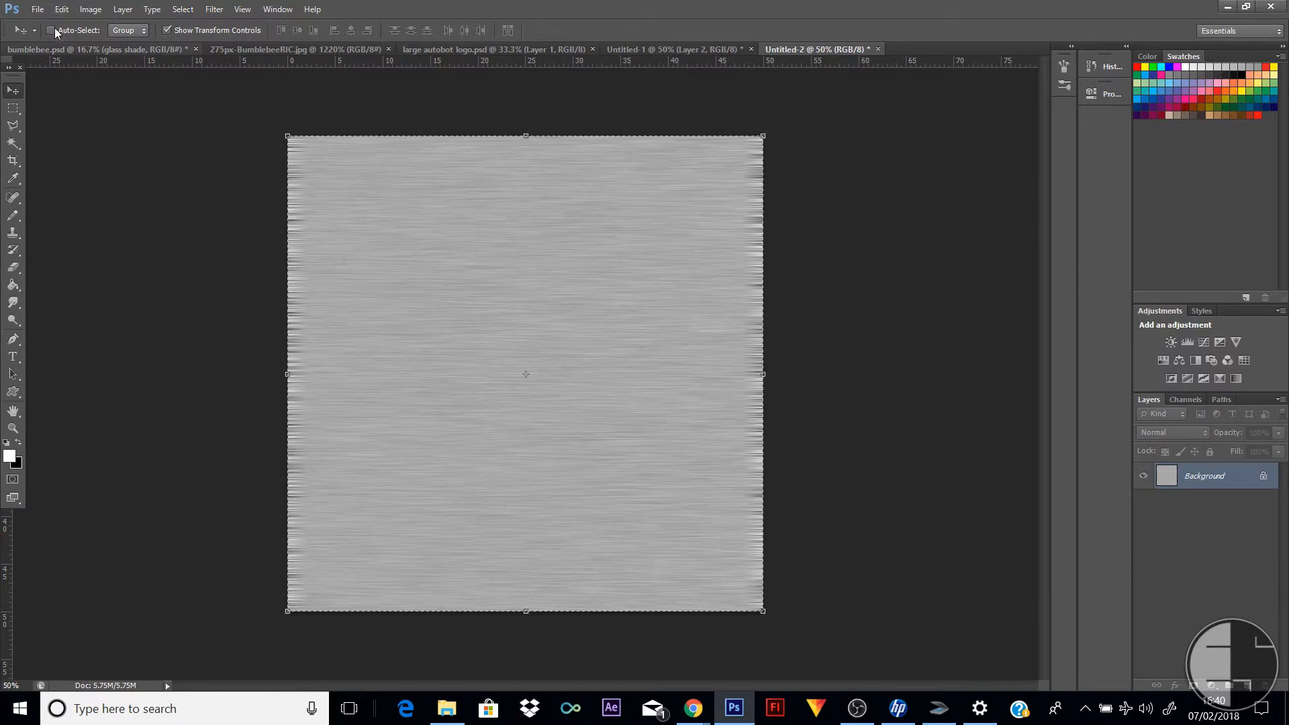
left_click(672, 49)
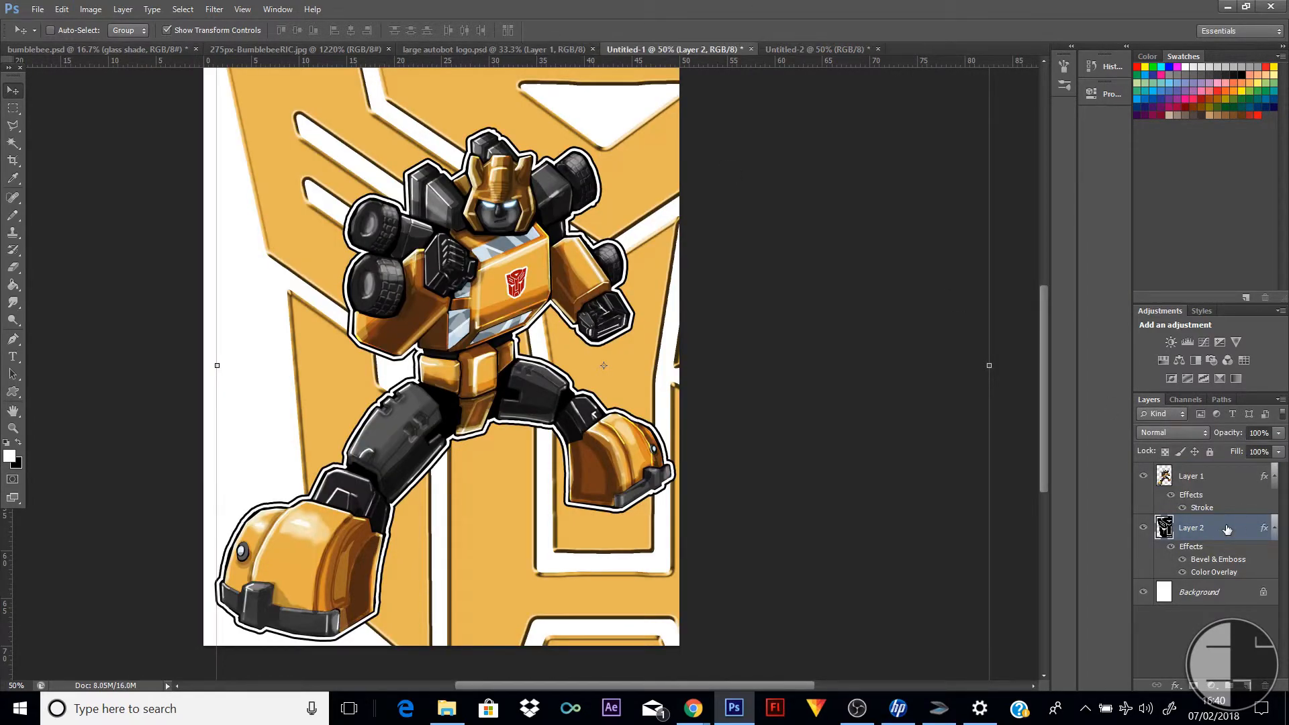
left_click(1166, 528, "ctrl")
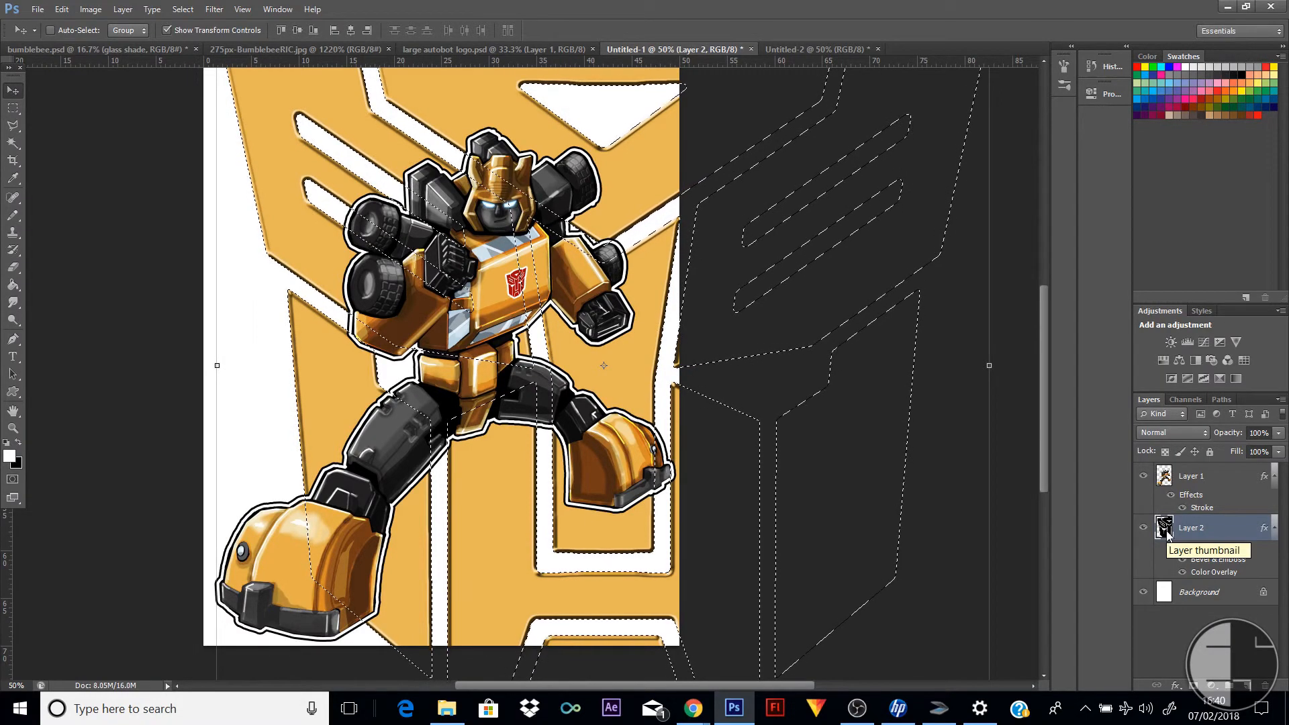
left_click(61, 9)
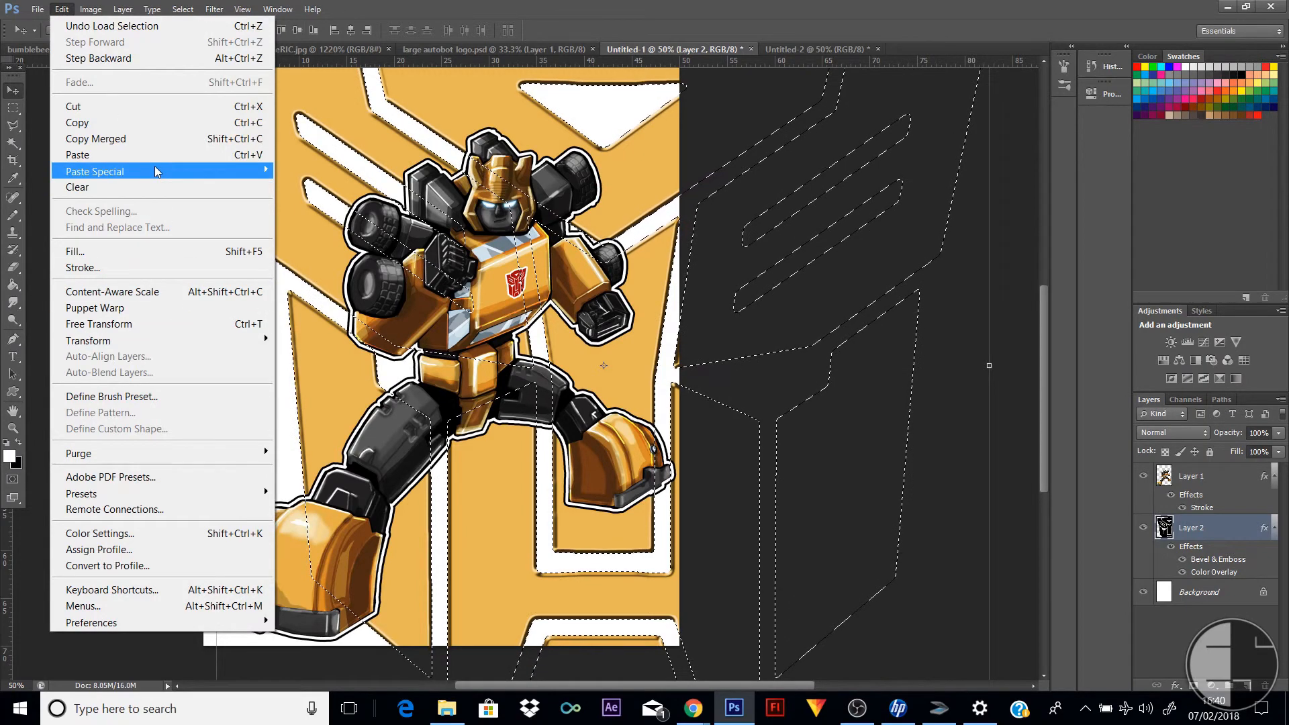
mouse_move(216, 180)
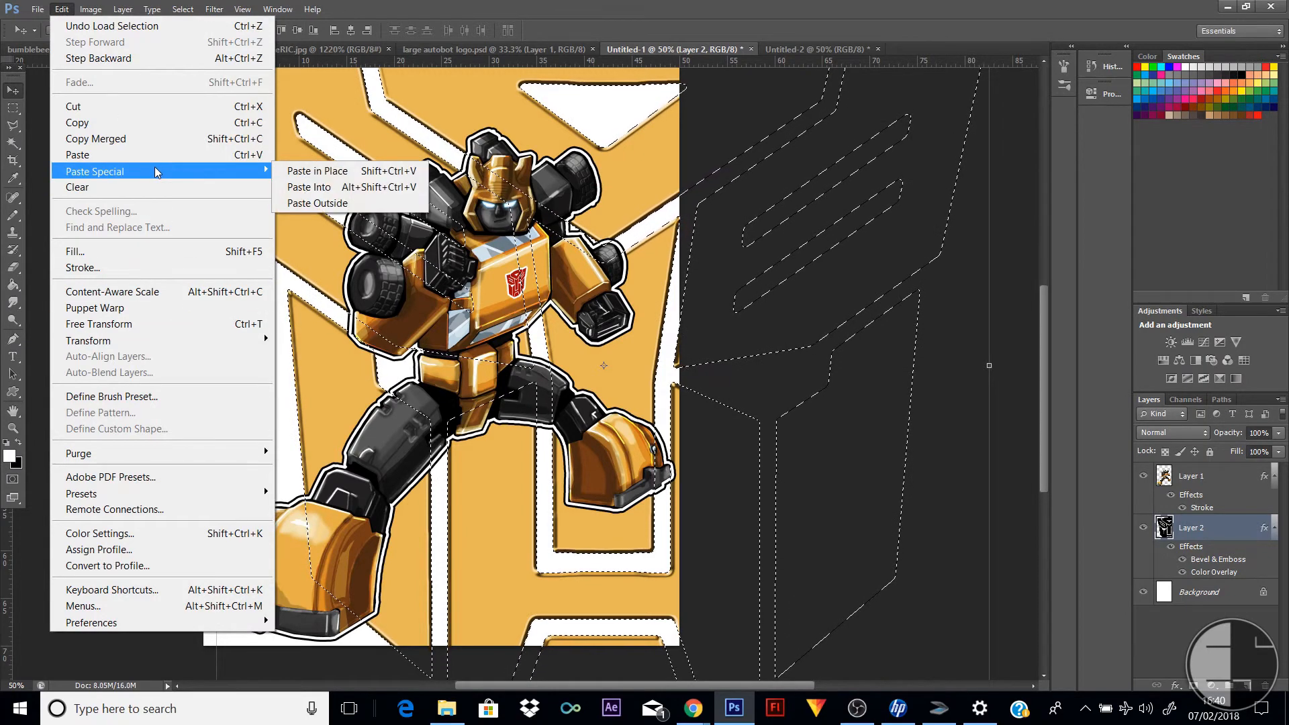
left_click(343, 188)
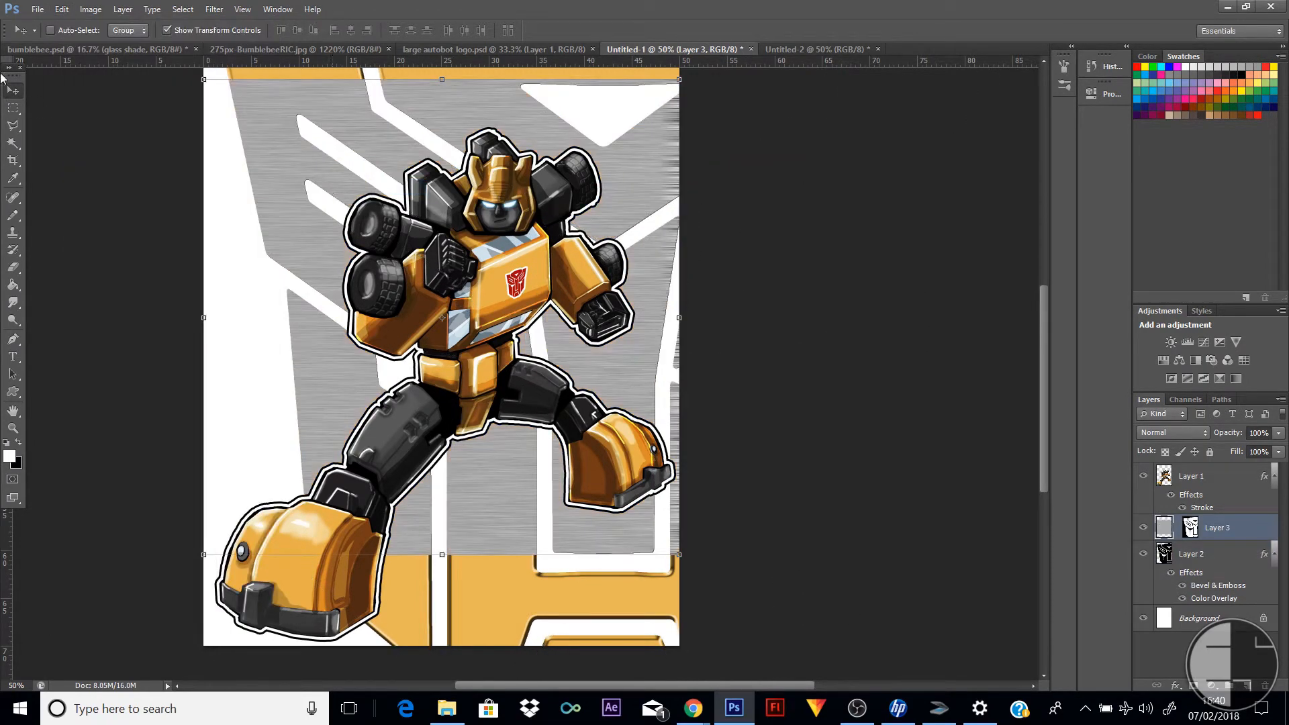
Scale the pasted texture to about 157% so it covers the whole logo, and apply the transformation
left_click_drag(541, 121, 572, 190)
left_click_drag(235, 148, 193, 210)
scroll(742, 469, "down", 10)
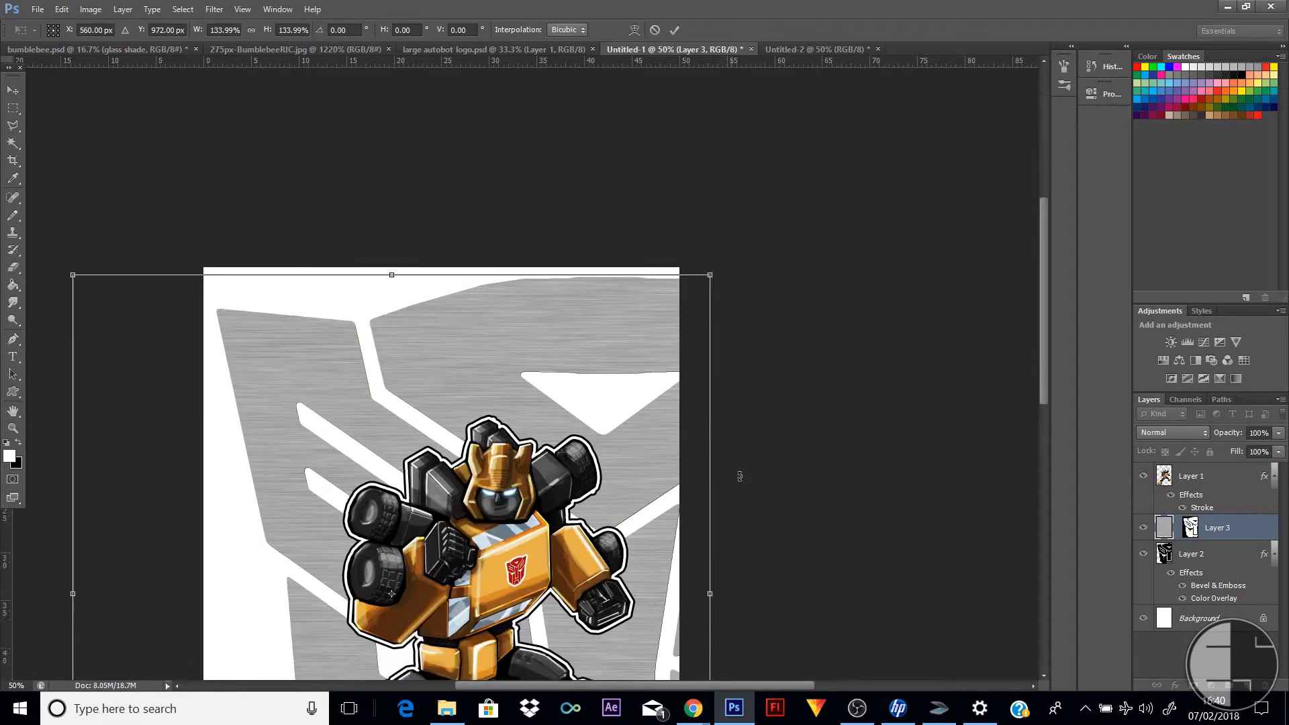
scroll(745, 489, "down", 3)
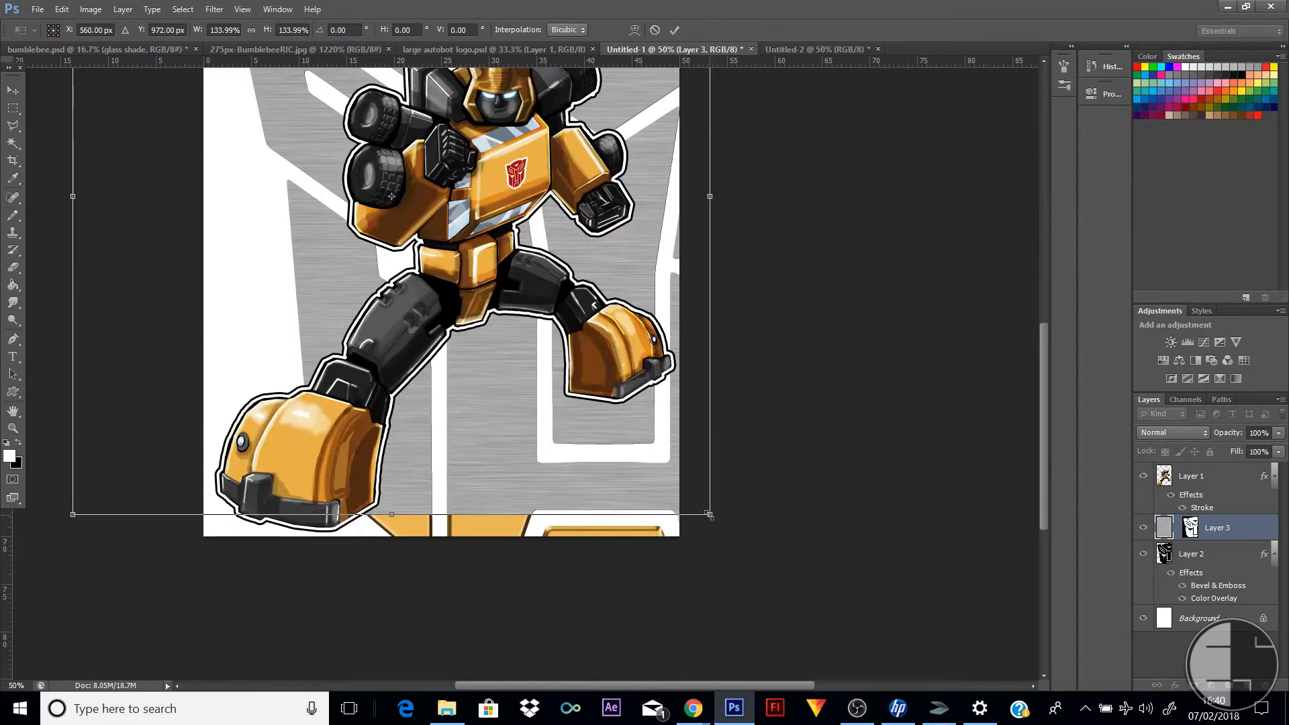
left_click_drag(708, 514, 848, 595)
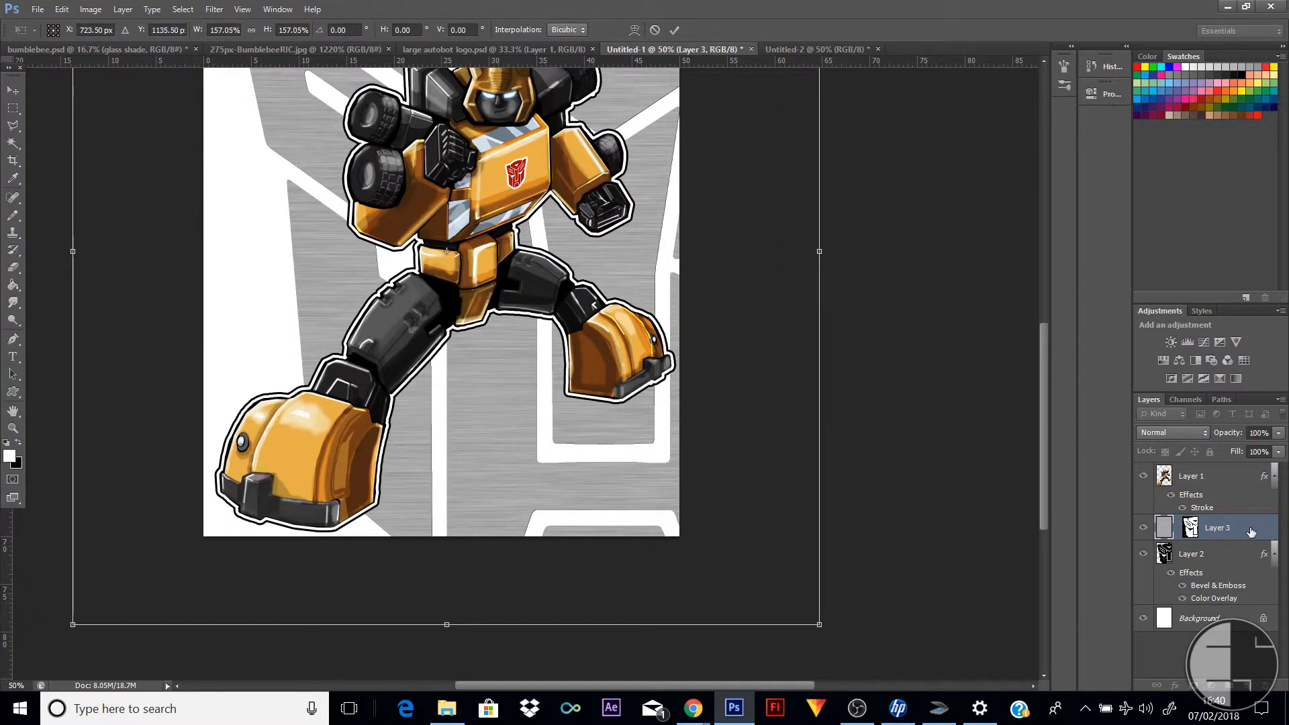
left_click(1205, 433)
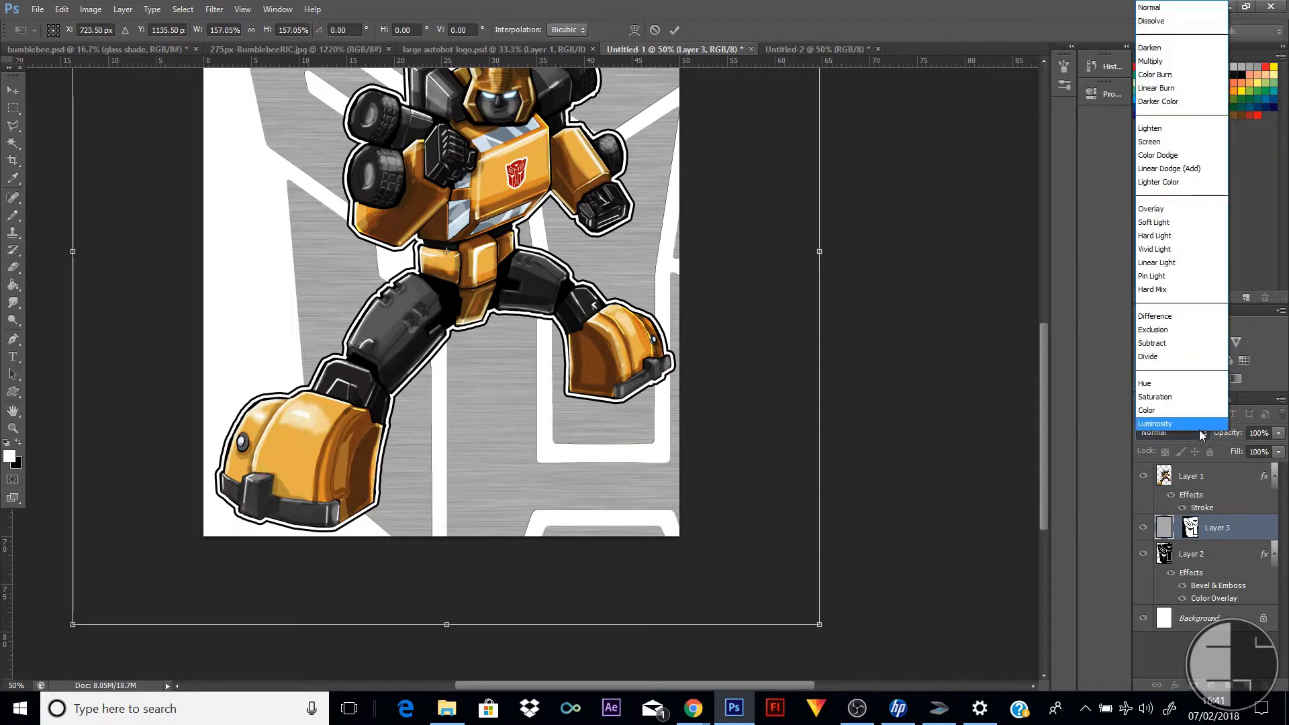
left_click(13, 89)
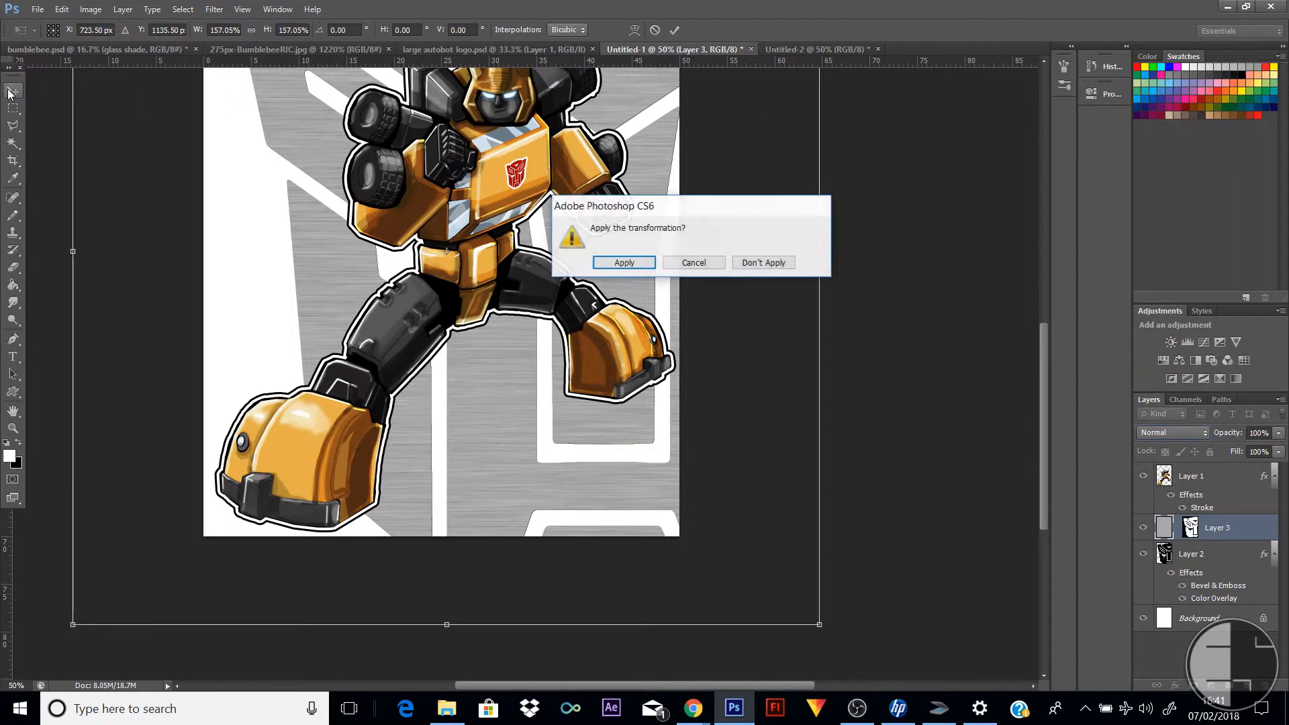
left_click(624, 261)
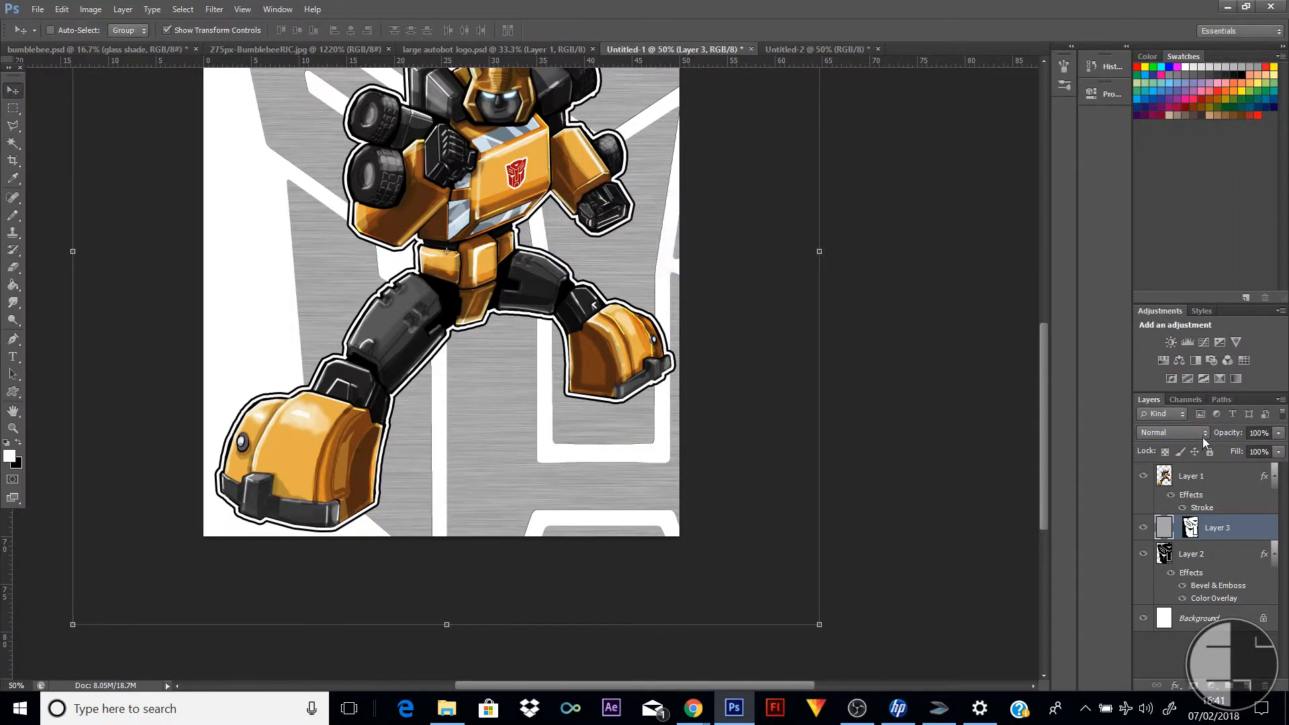
Try the Overlay, Multiply and Color Dodge blend modes on the brushed texture layer
left_click(1206, 435)
left_click(1202, 208)
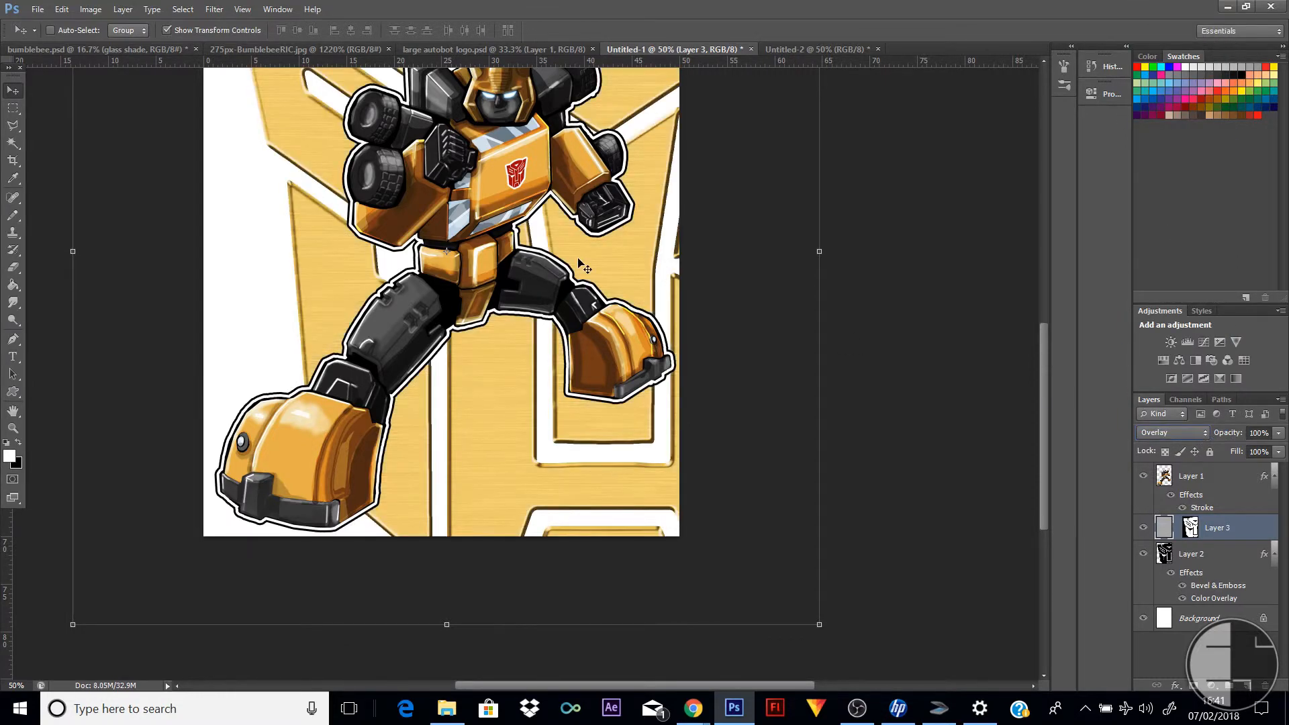
left_click(1203, 435)
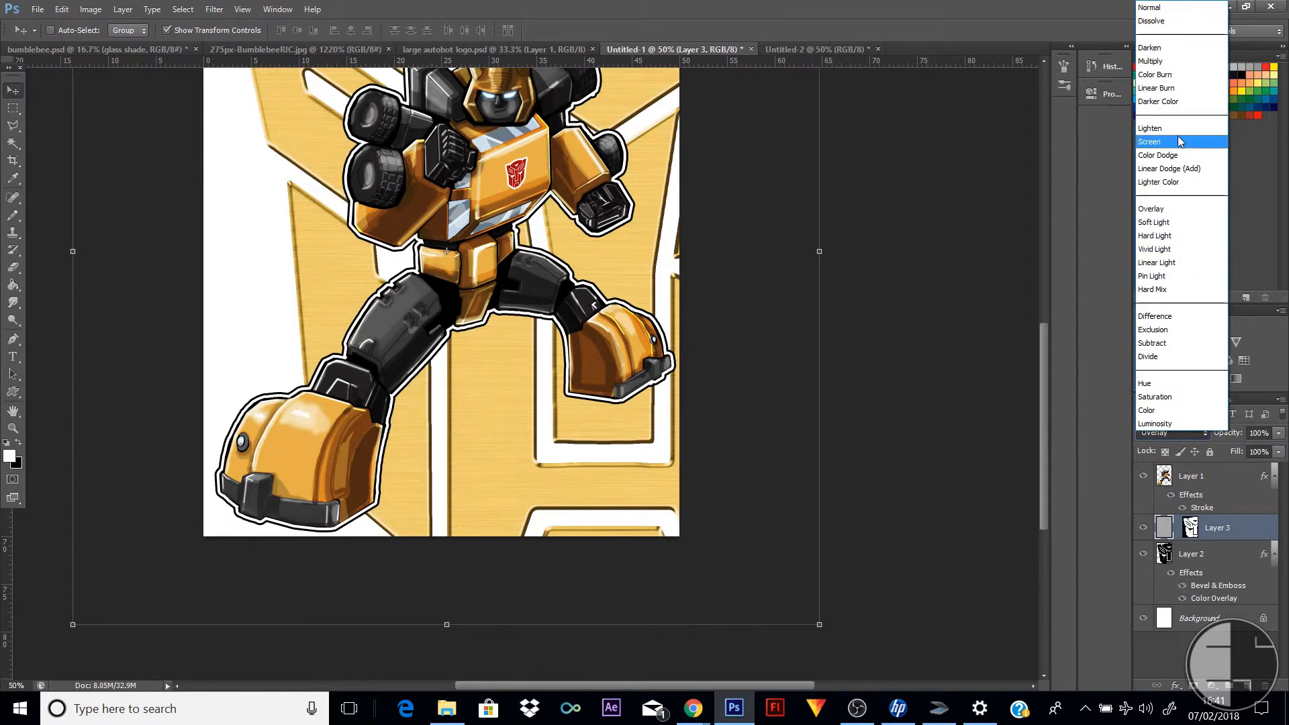
left_click(1167, 62)
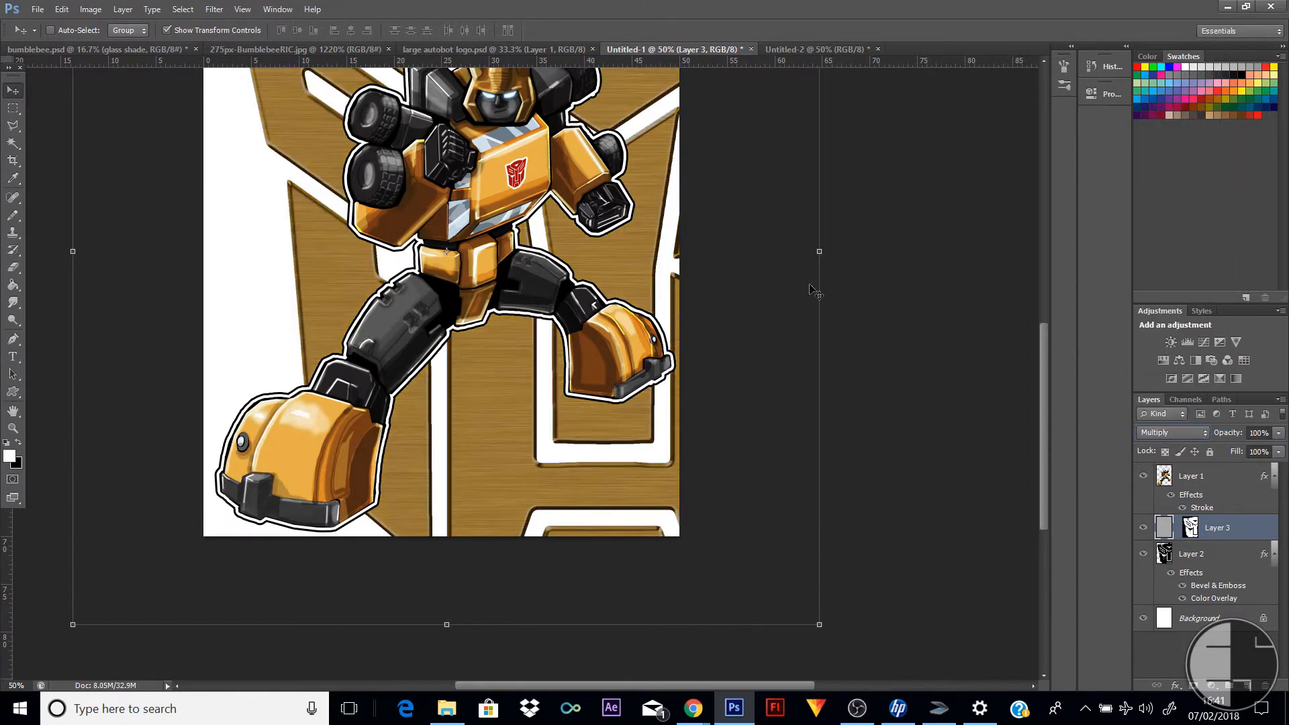
left_click_drag(1043, 389, 1030, 334)
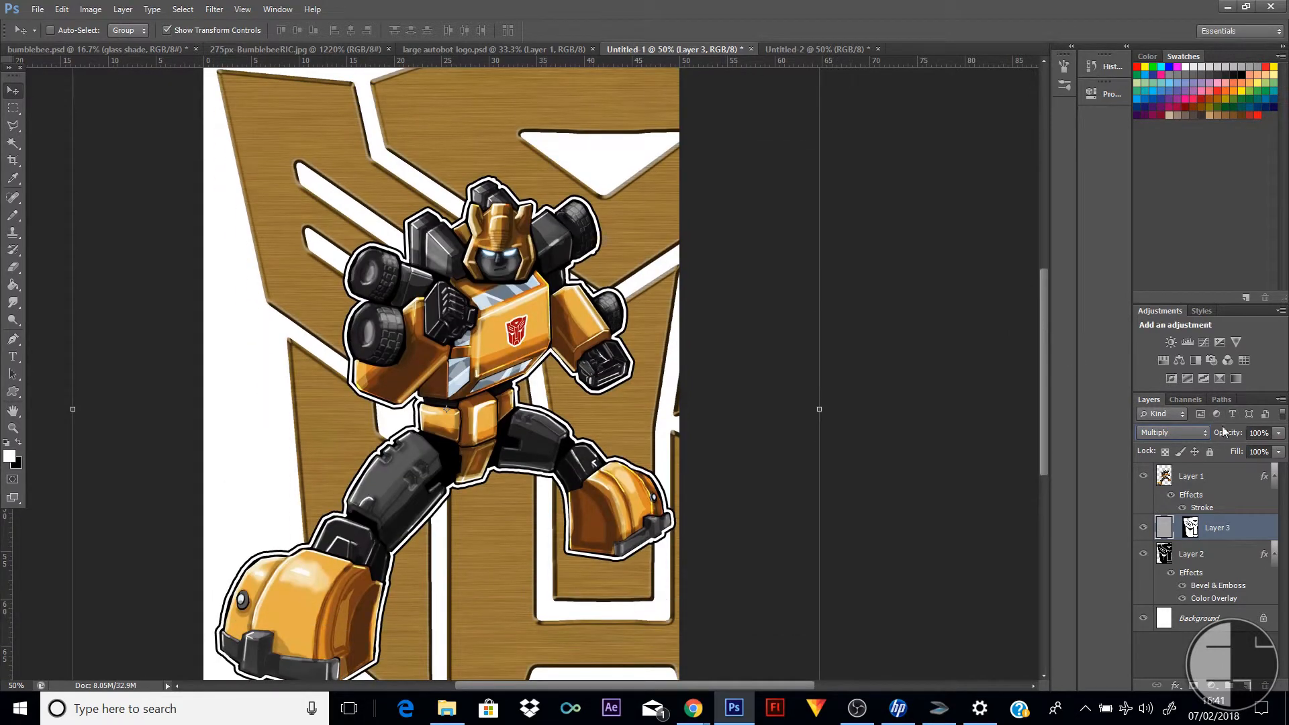
left_click(1204, 434)
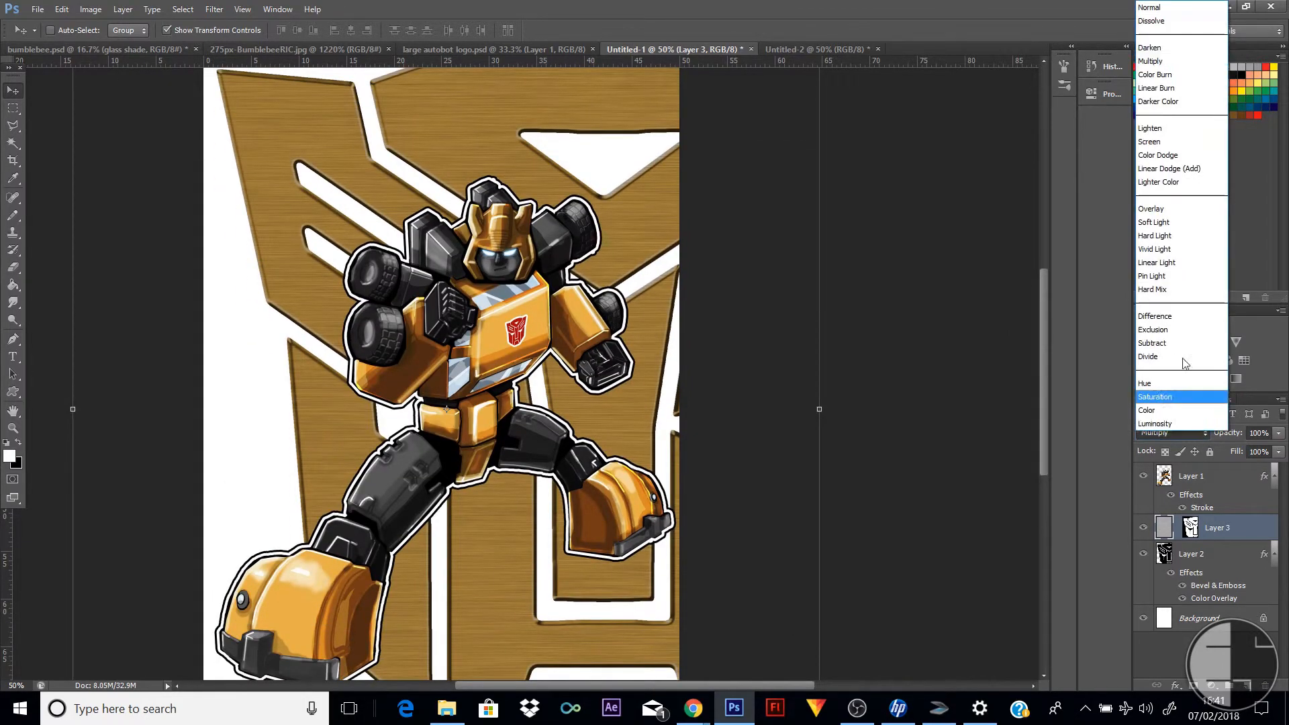
left_click(1178, 159)
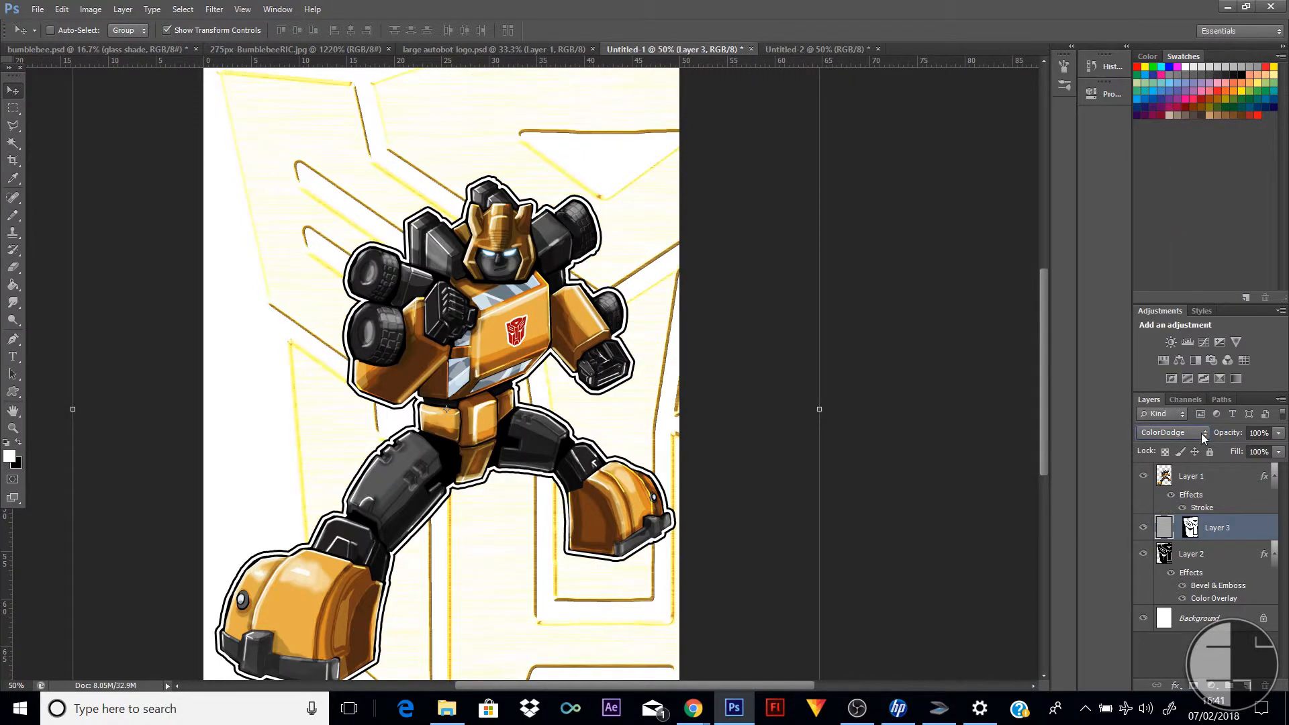
Try Difference, Vivid Light and Overlay again as the texture layer's blend mode
left_click(1203, 434)
left_click(1175, 323)
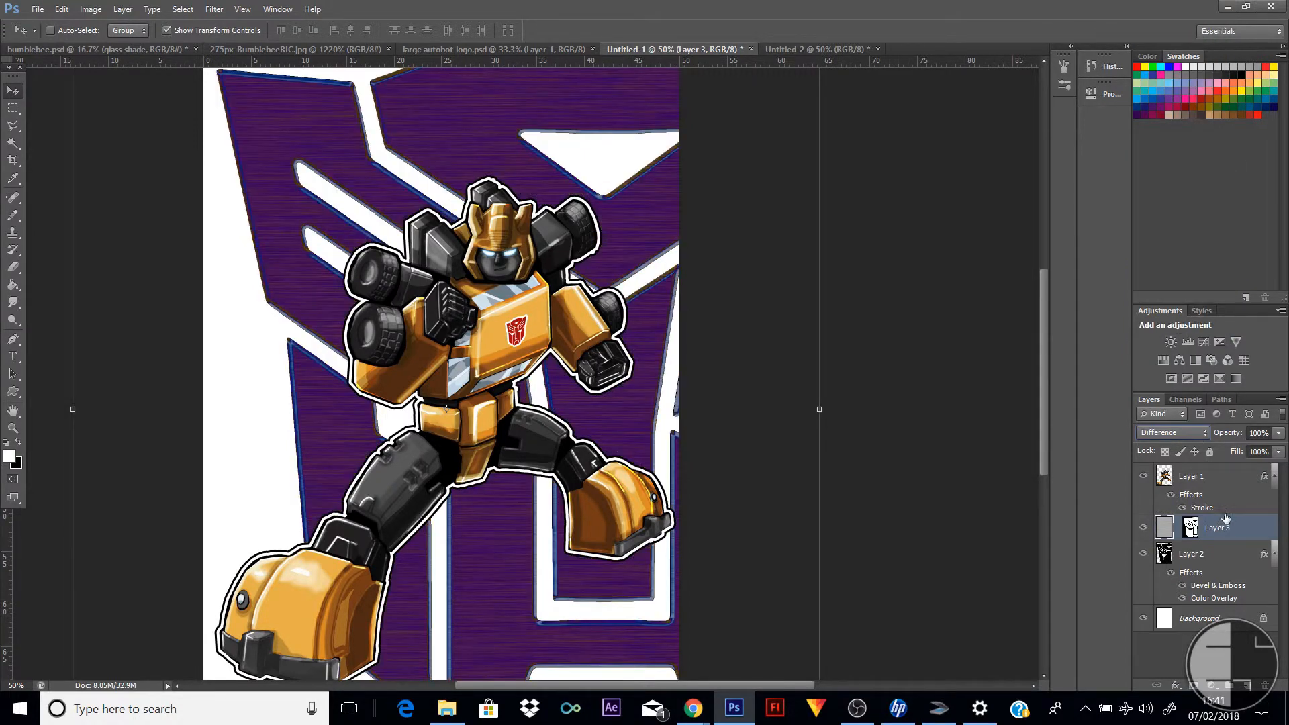
left_click(1206, 434)
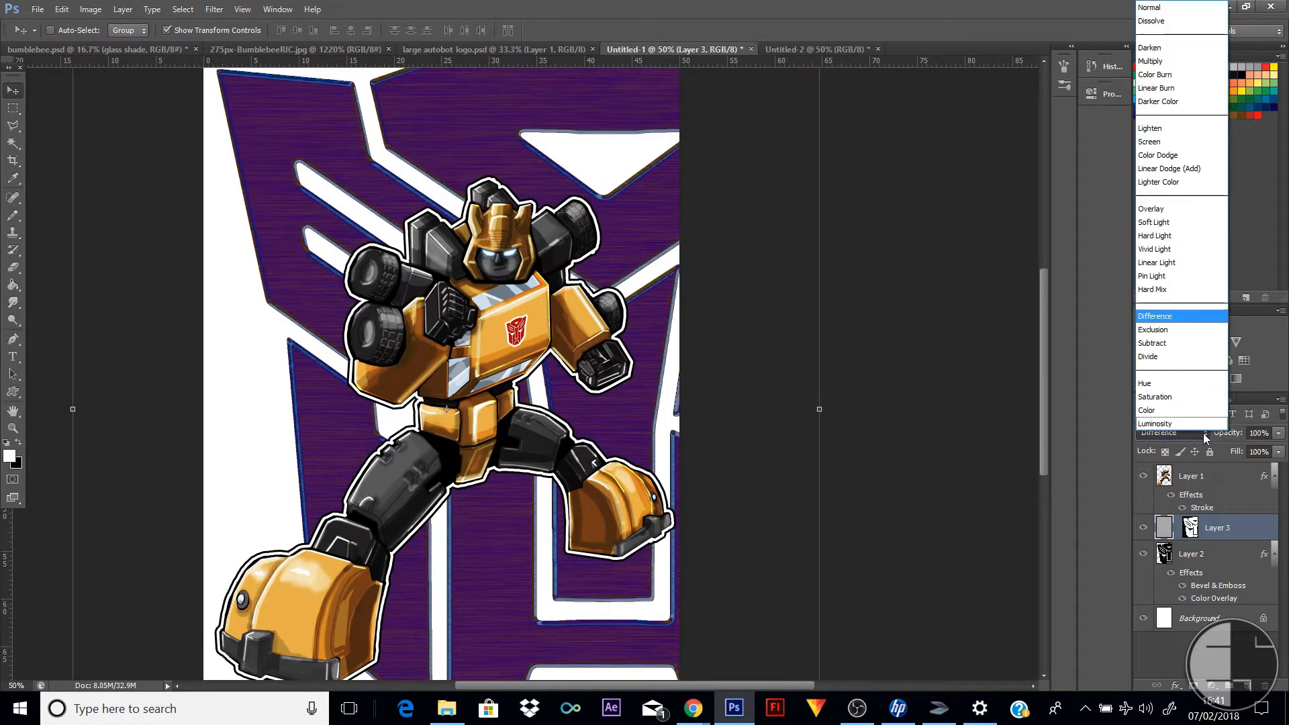
left_click(1168, 249)
left_click(1205, 435)
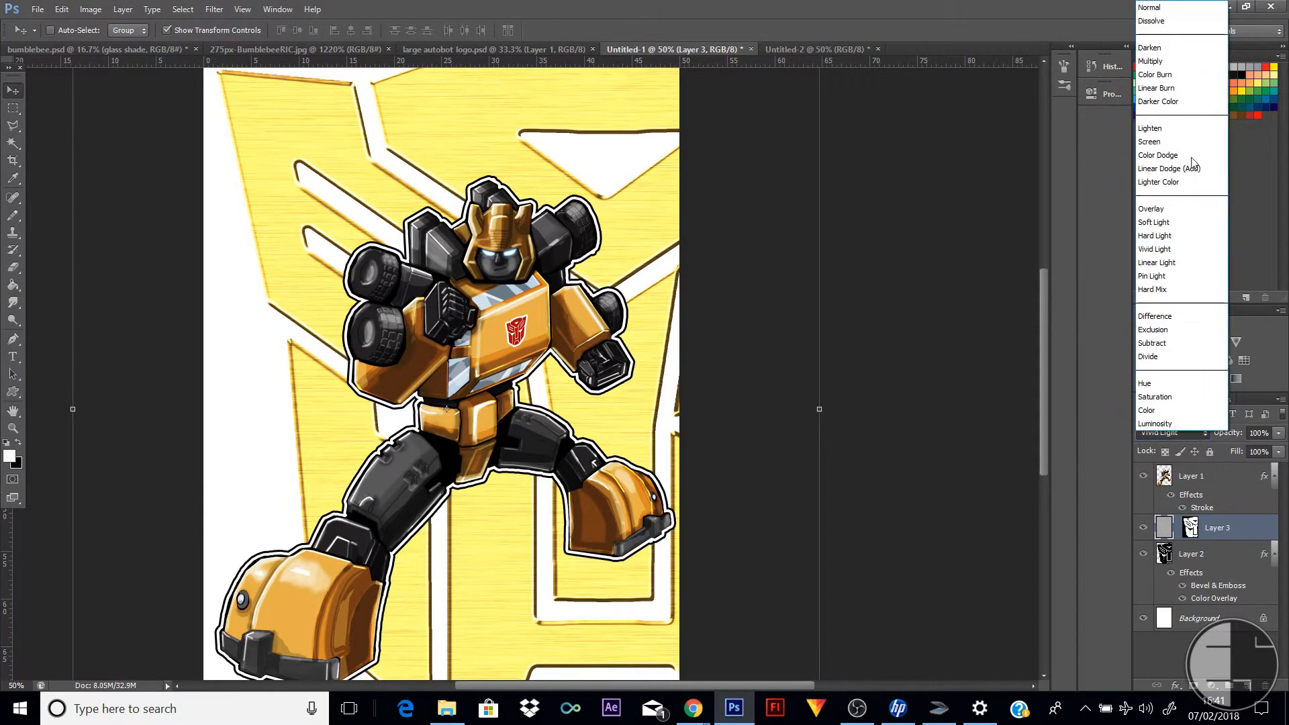
left_click(1169, 210)
Set the brushed texture layer's blend mode to Color Burn
left_click(1204, 434)
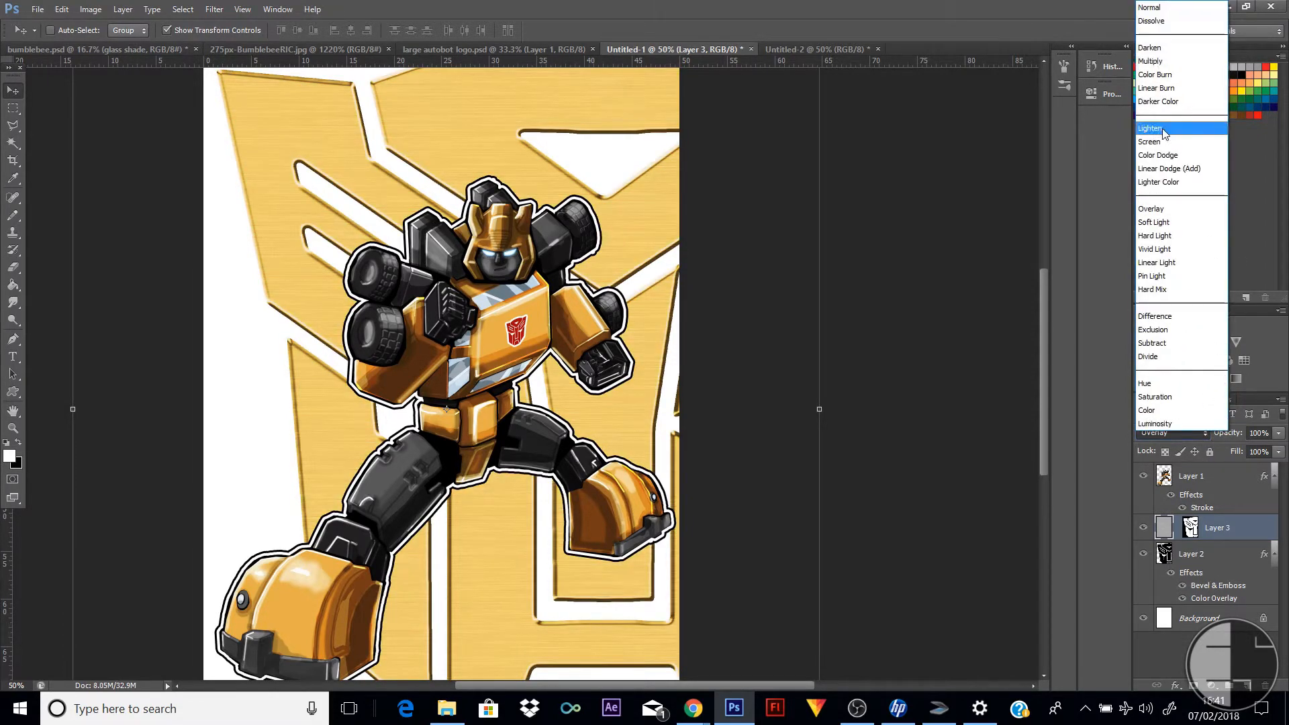
left_click(1161, 75)
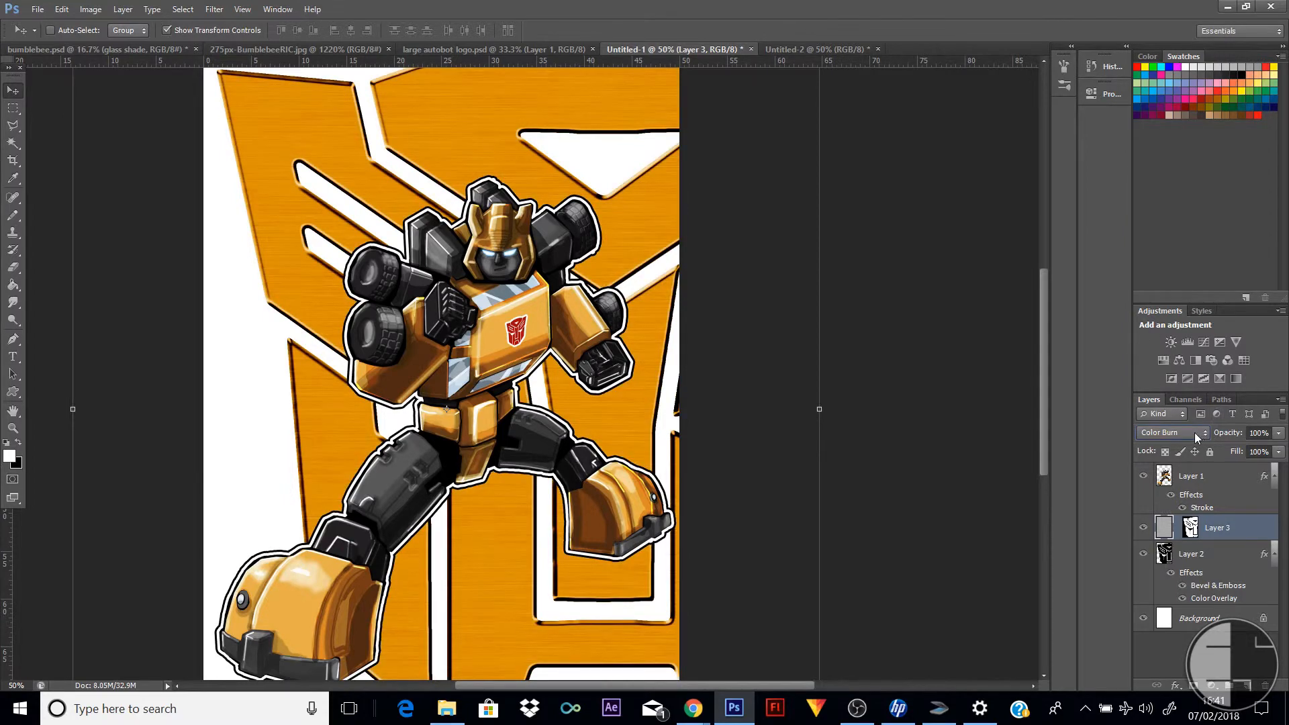
Try the Darken and Screen blend modes on the brushed texture layer, then return it to Color Burn
left_click(1196, 436)
left_click(1173, 54)
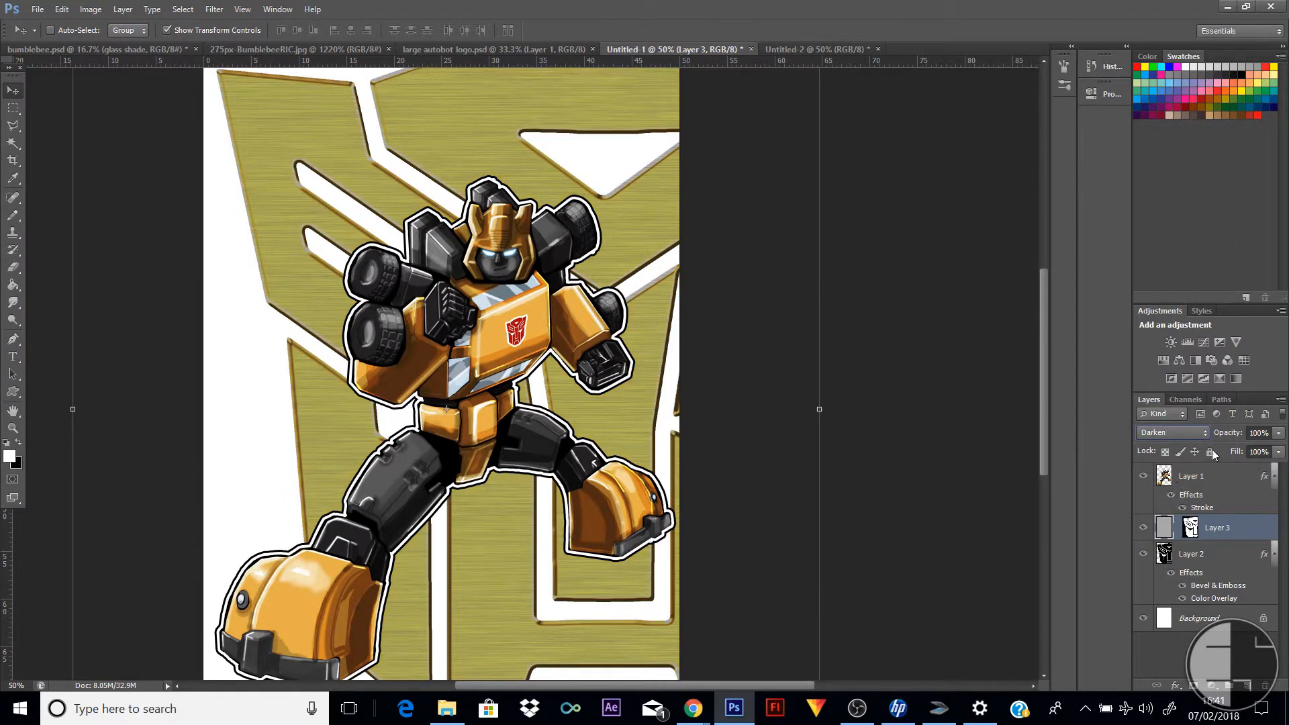
left_click(1203, 434)
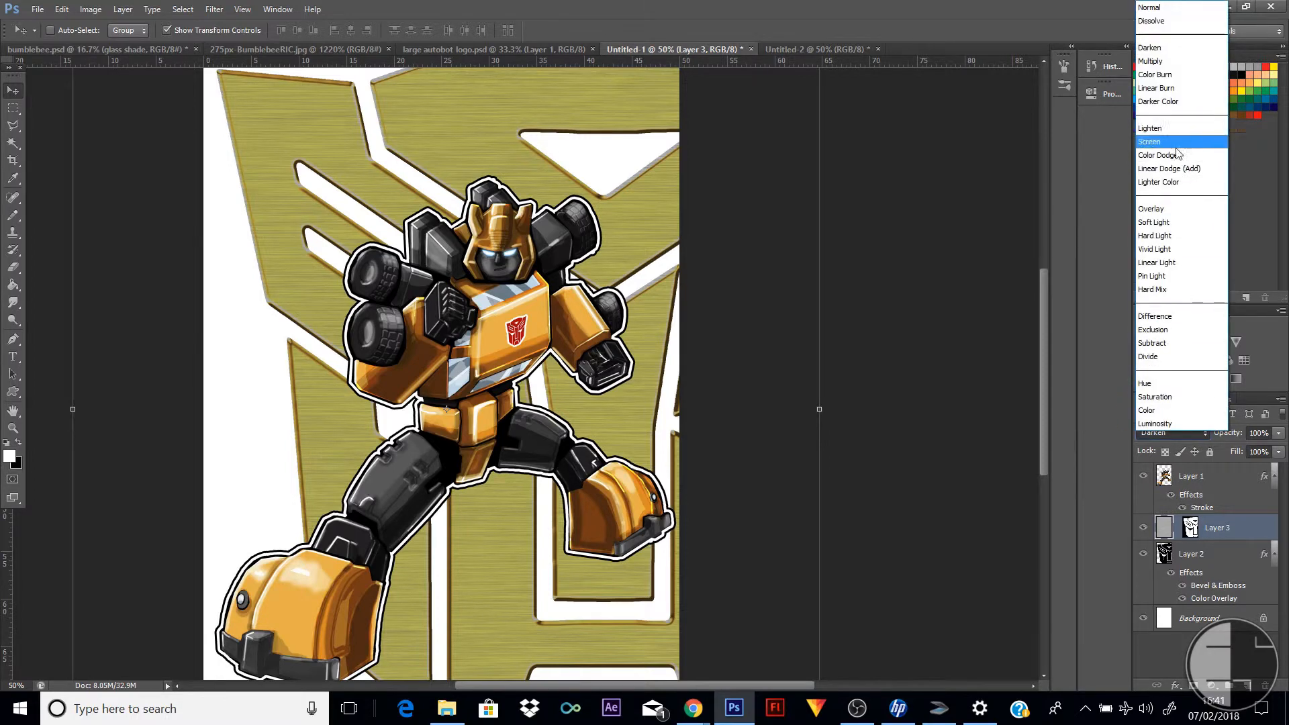
left_click(1177, 142)
left_click(1202, 434)
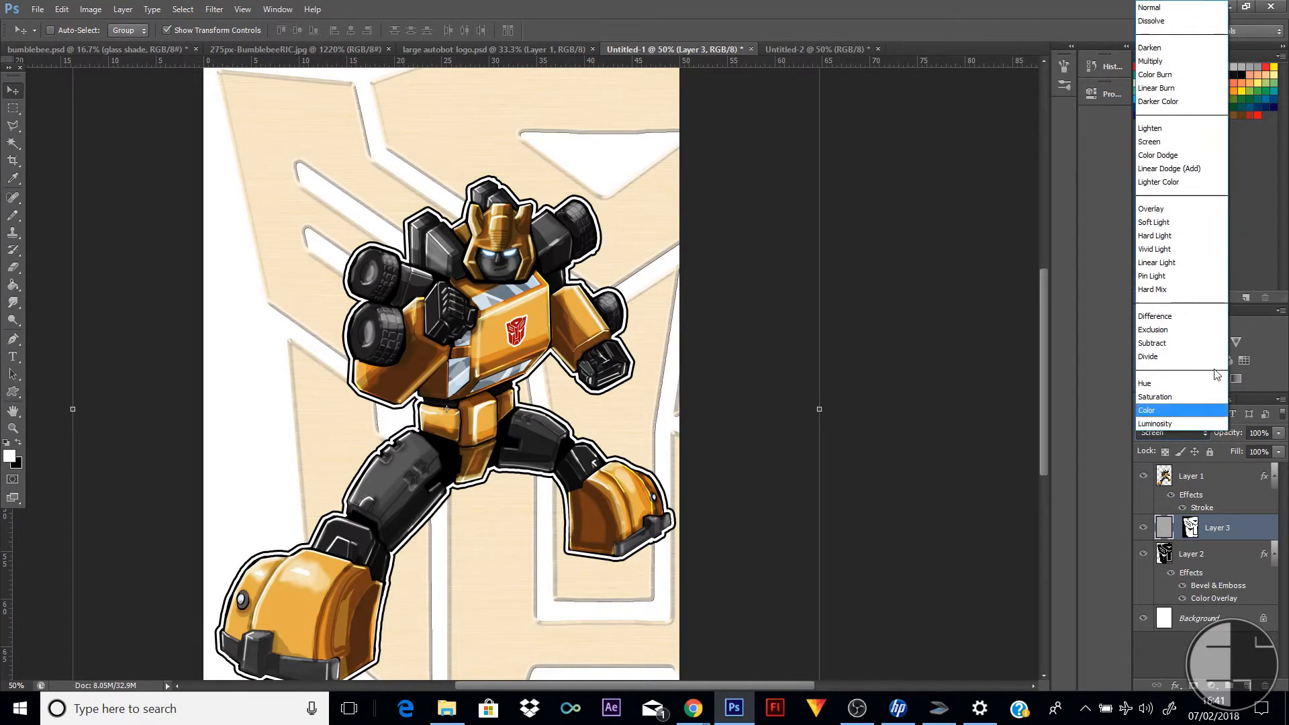
left_click(1176, 75)
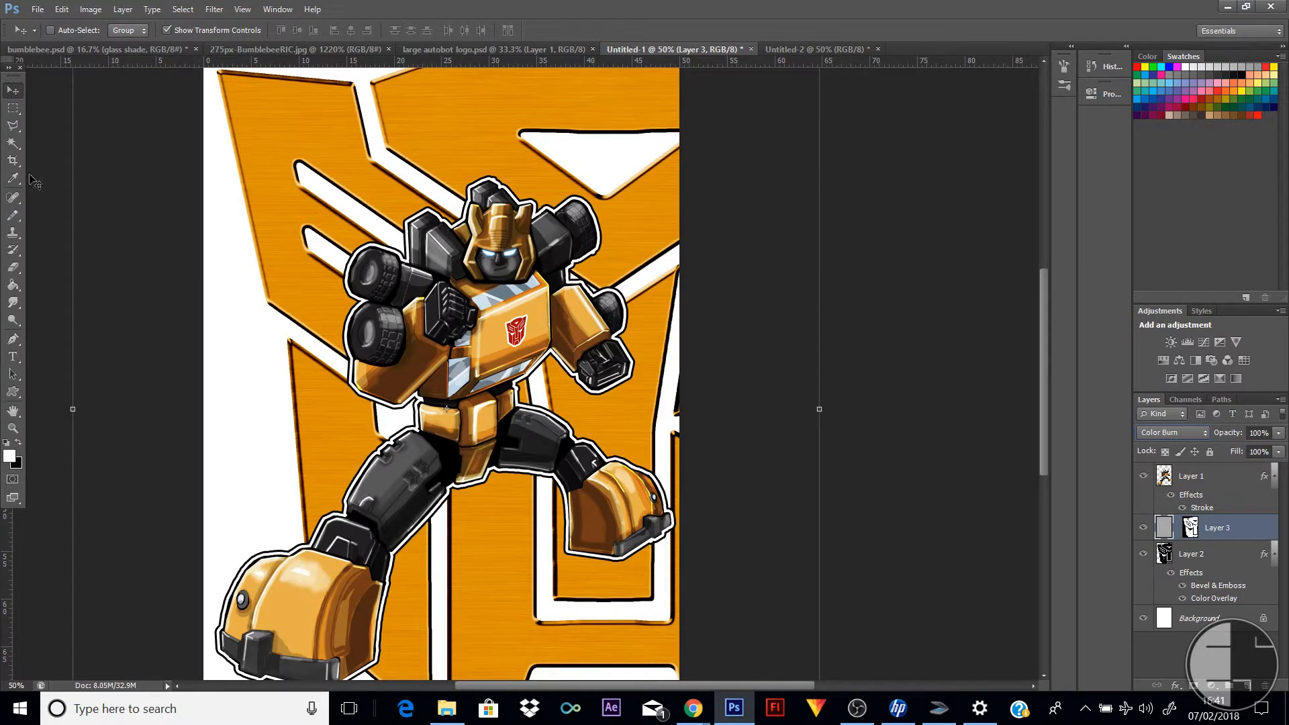
Lower the brushed texture layer's opacity to 35% and check the effect across the logo
left_click(1280, 433)
left_click_drag(1267, 450, 1231, 449)
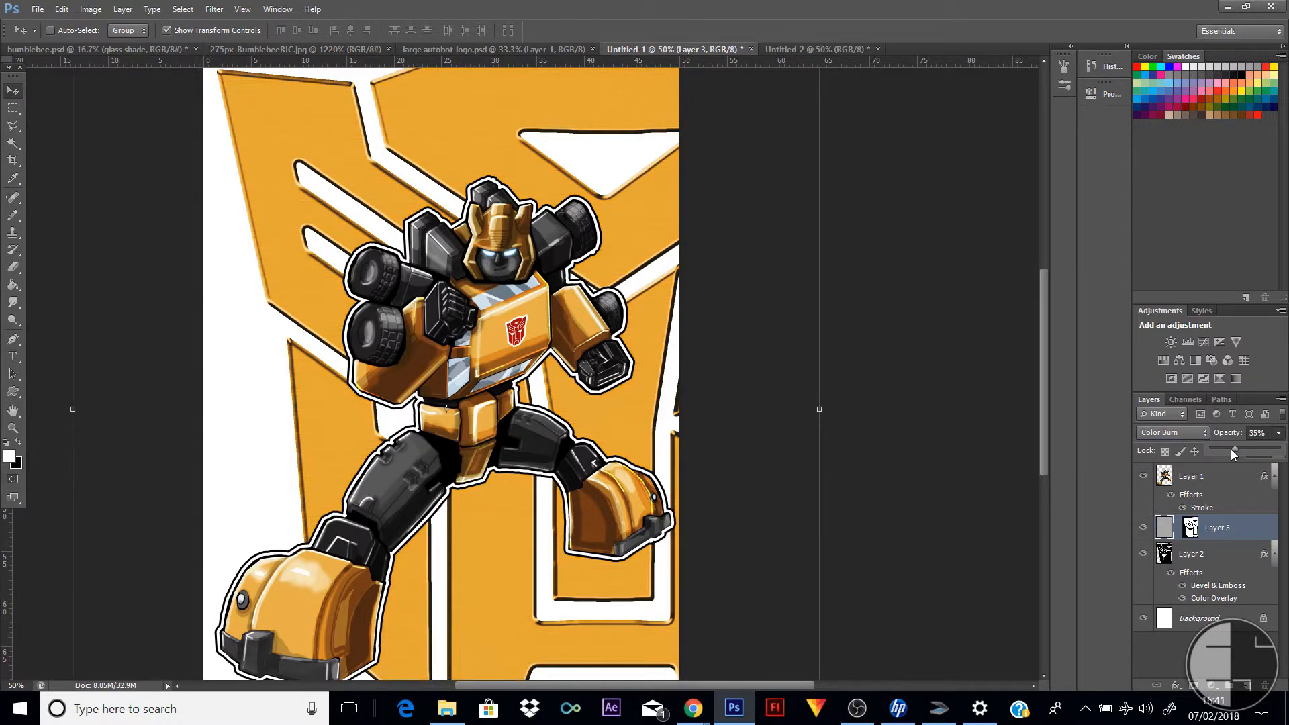
left_click(14, 108)
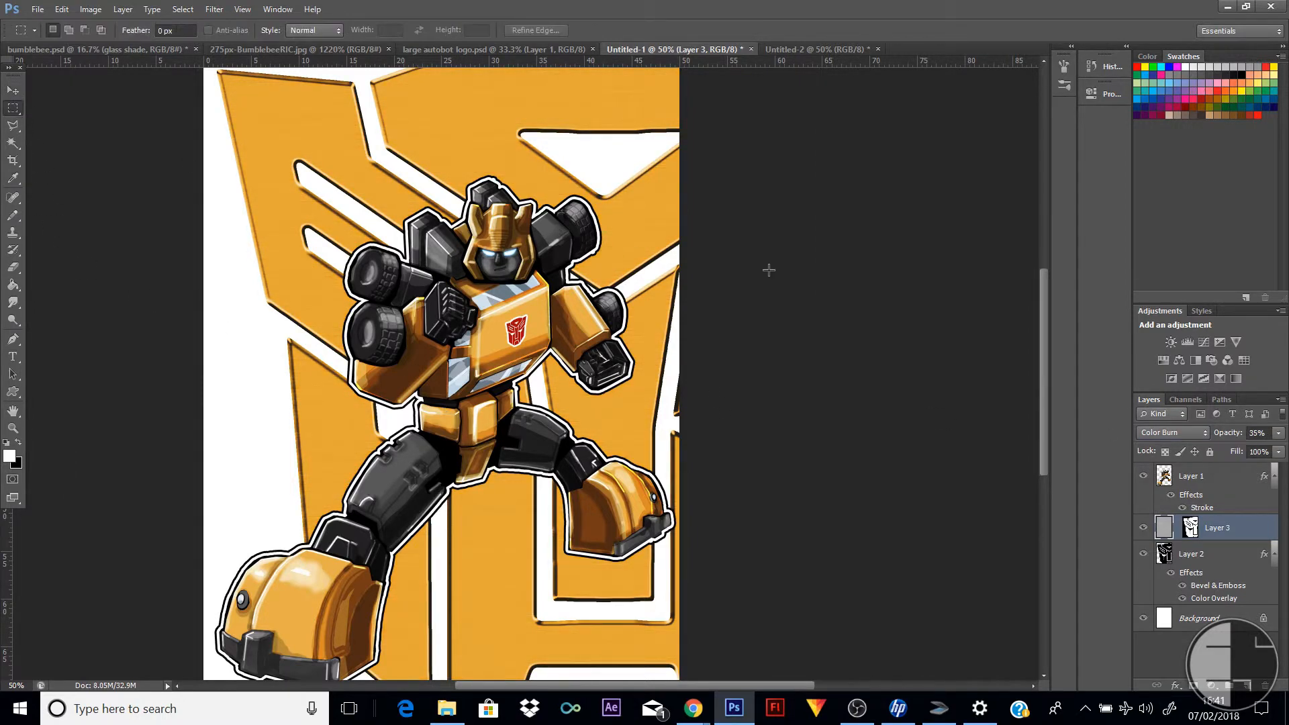
scroll(611, 181, "down", 1)
scroll(611, 181, "down", 2)
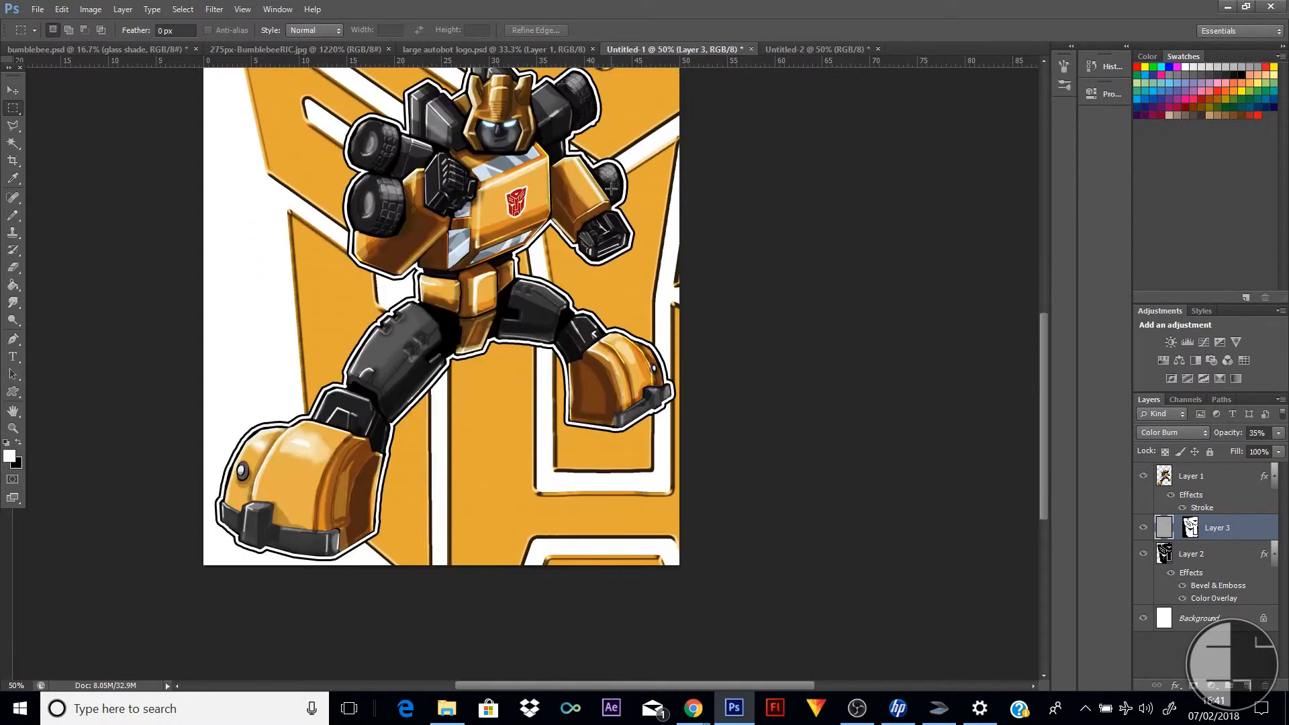
scroll(609, 183, "up", 3)
scroll(606, 186, "down", 1)
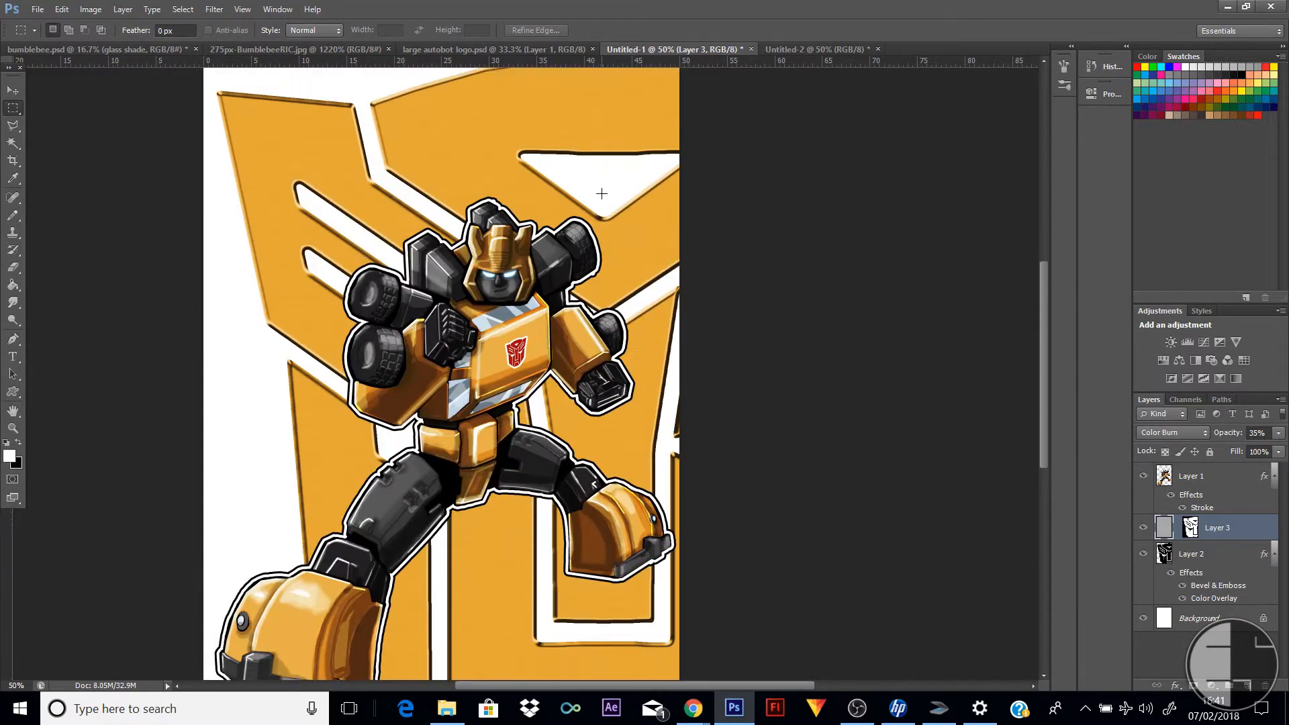
Add the text "Bumblebee" in white 10 pt Comic Sans MS beside the robot's large front foot
left_click(13, 357)
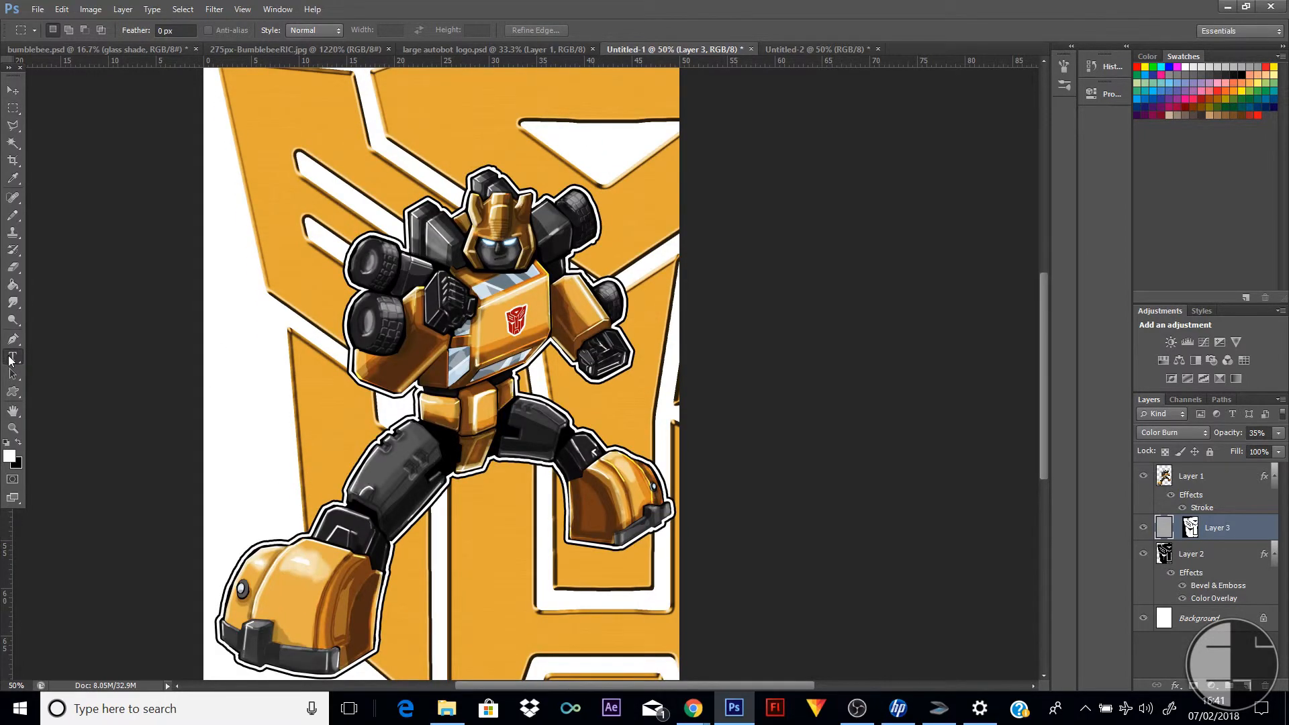
left_click(10, 456)
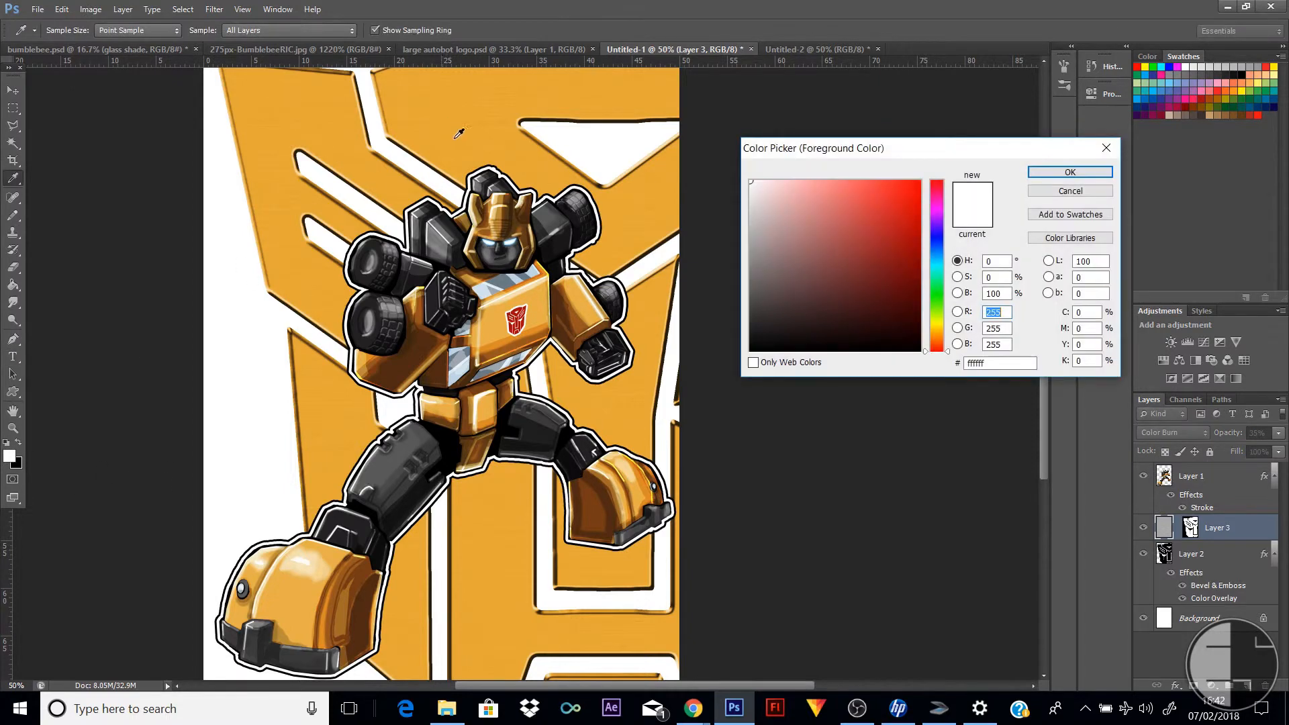
left_click_drag(767, 199, 748, 179)
left_click(1101, 177)
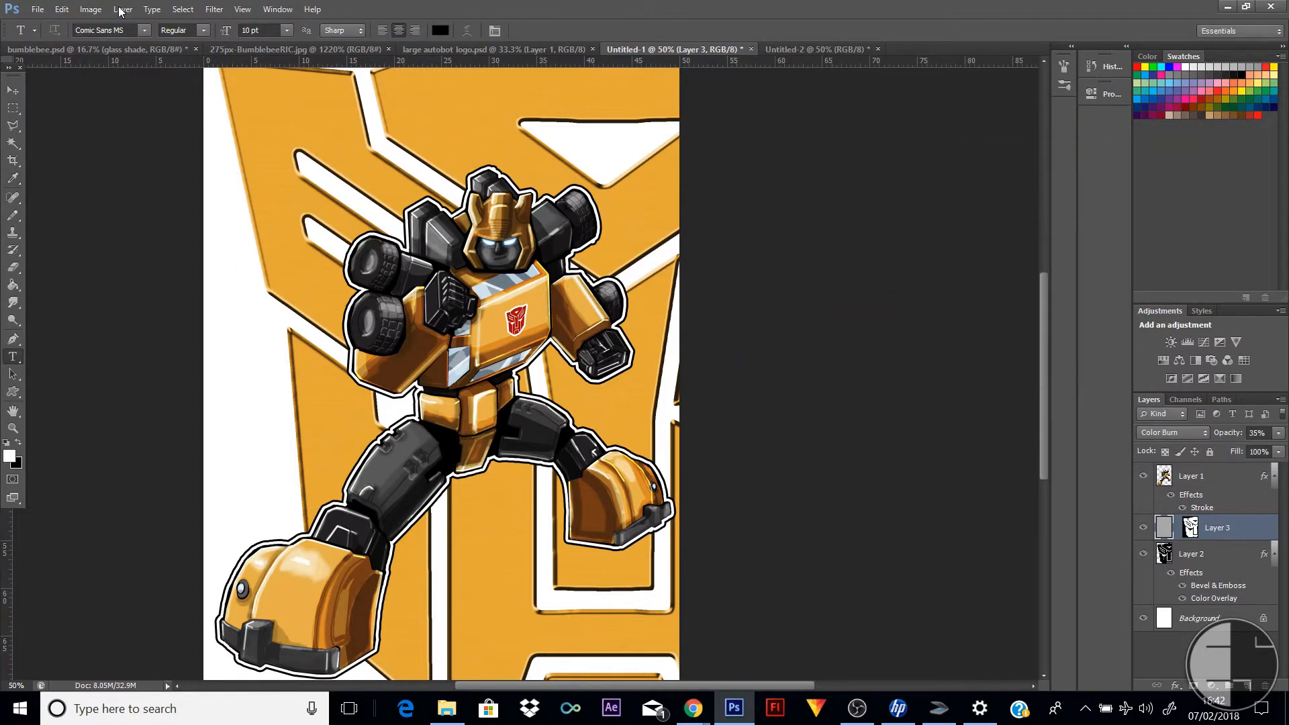
left_click(408, 620)
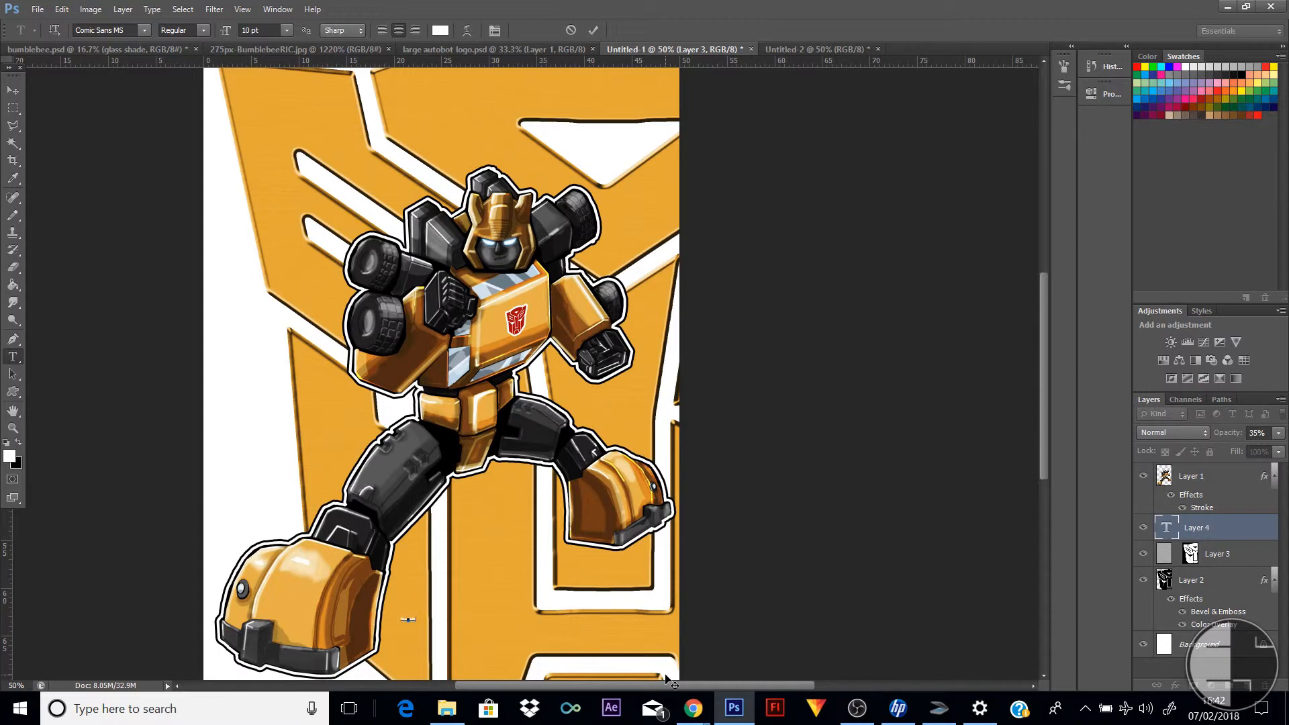
left_click(13, 90)
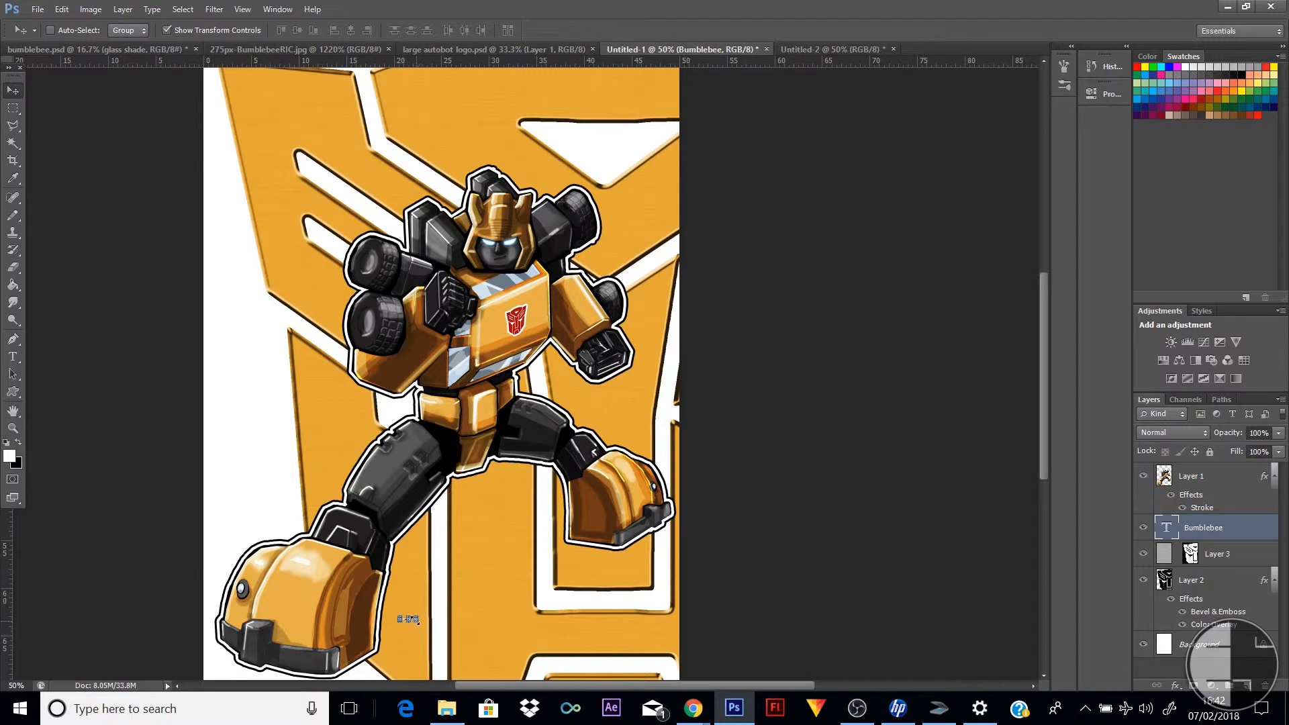
Scale the Bumblebee text to about 1443% so it spans the poster's lower right area, and apply the transformation
left_click_drag(416, 620, 635, 454)
left_click_drag(615, 596, 601, 627)
left_click(17, 360)
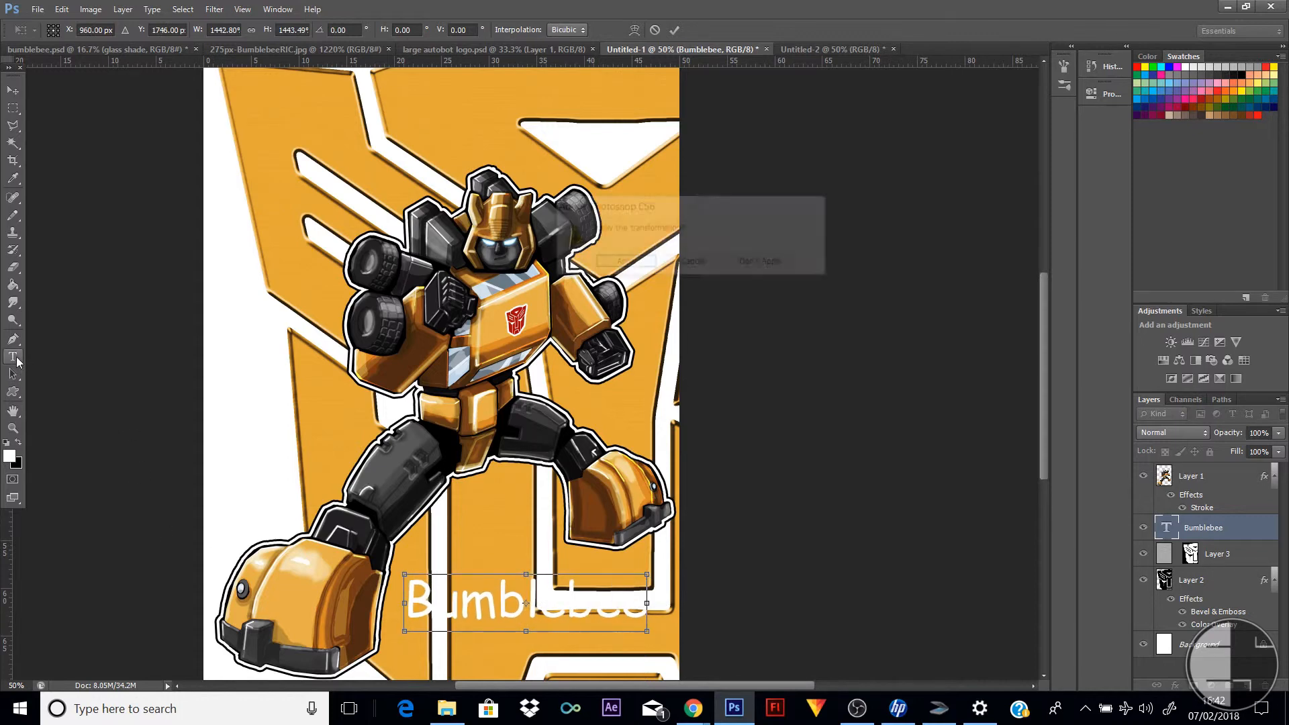
left_click(621, 258)
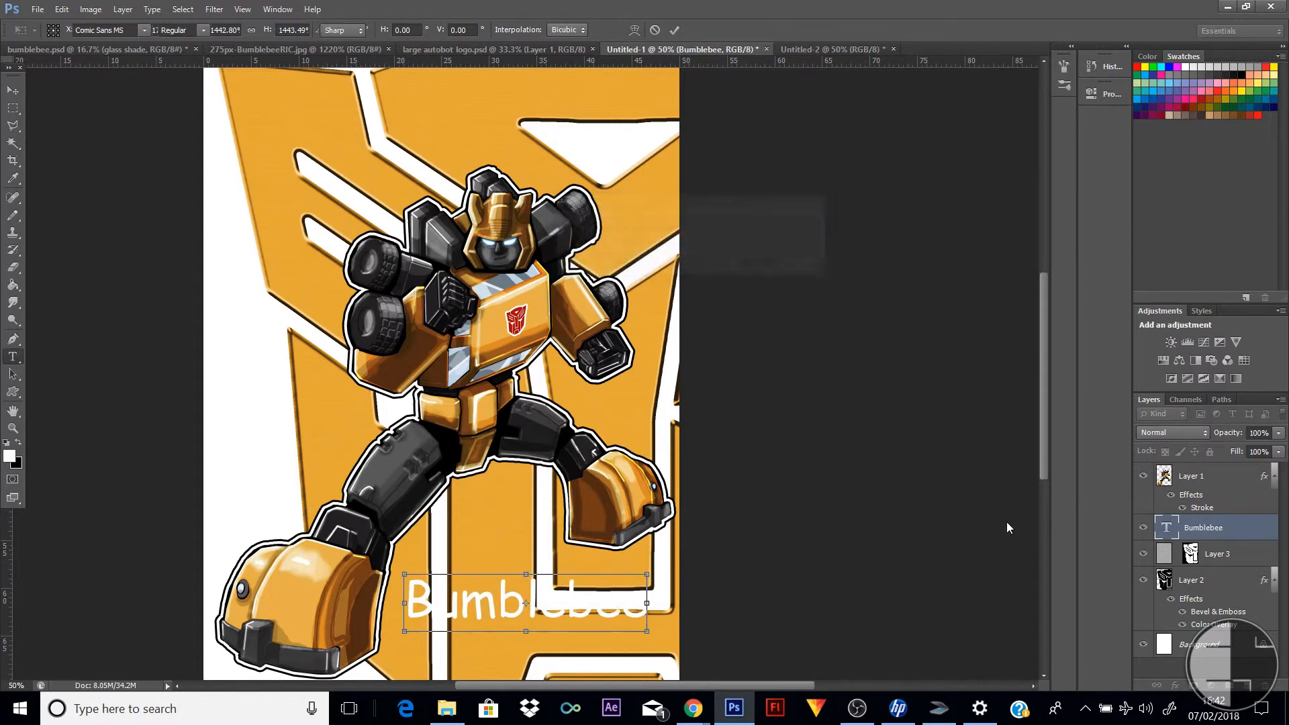
Change the font of the whole Bumblebee title to CuppaJoe
double_click(1167, 529)
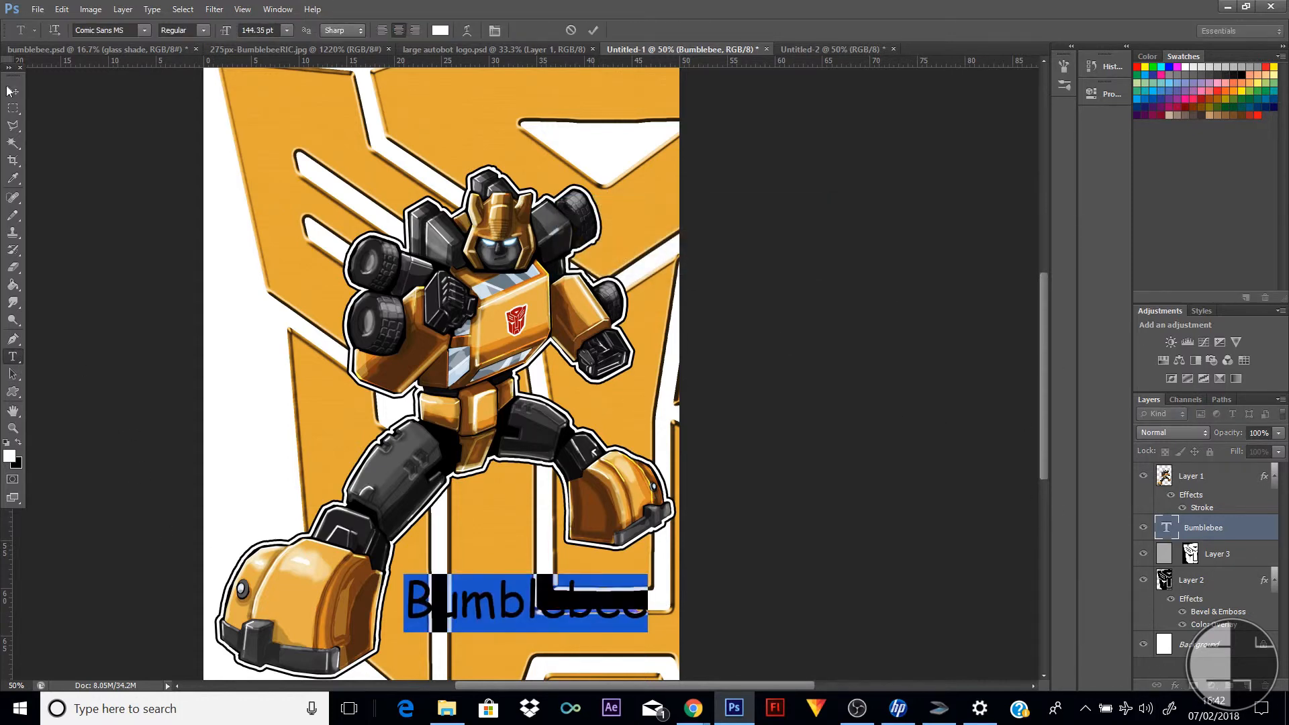
left_click(142, 31)
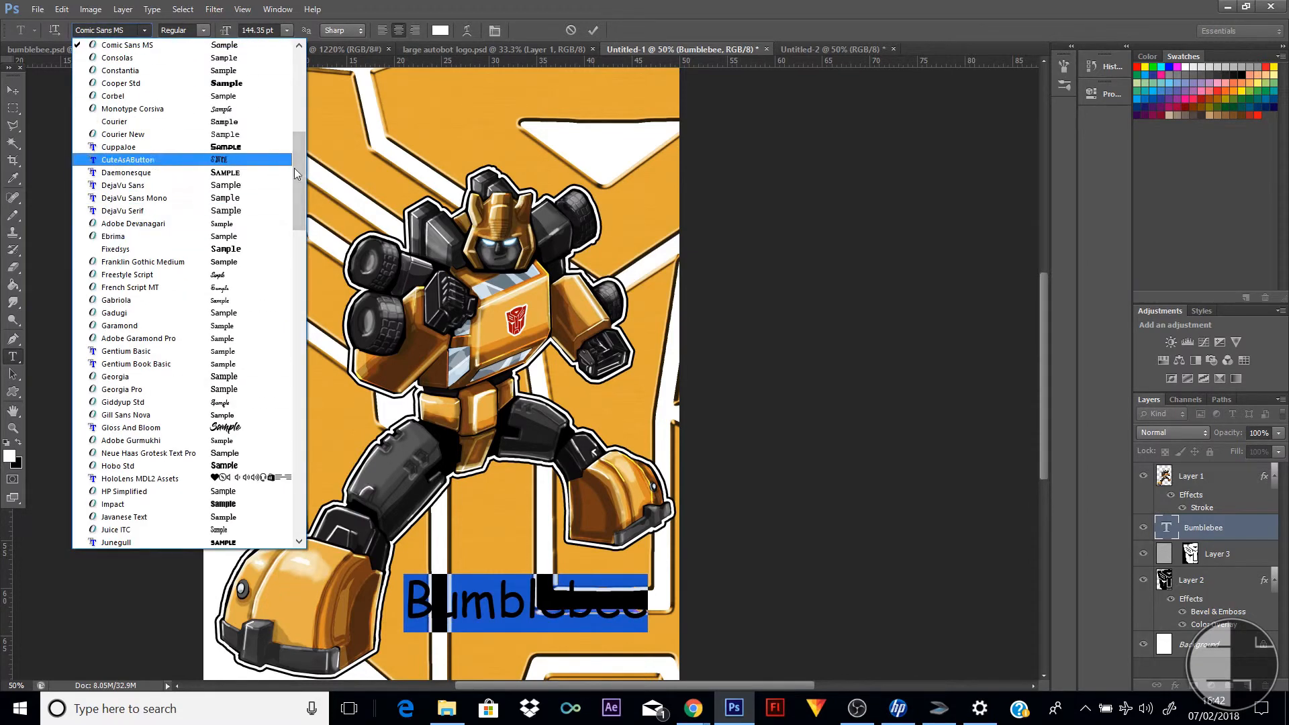
left_click(131, 152)
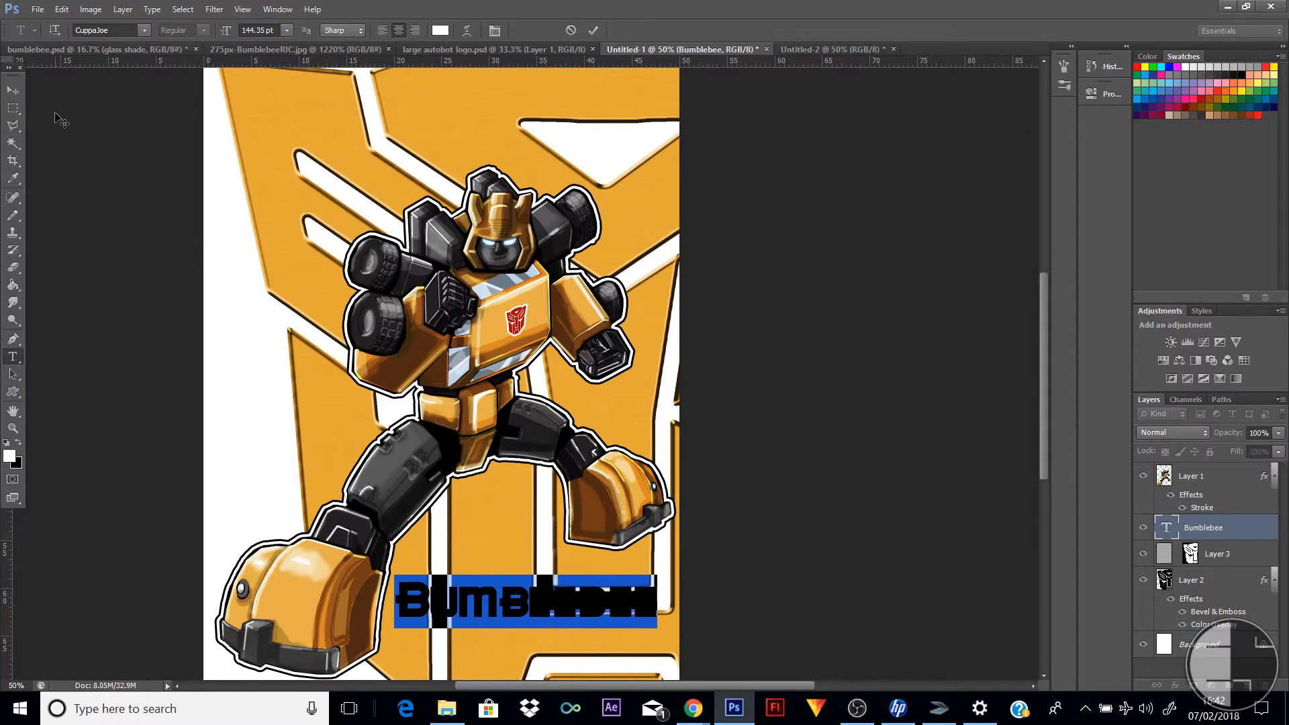
left_click(13, 90)
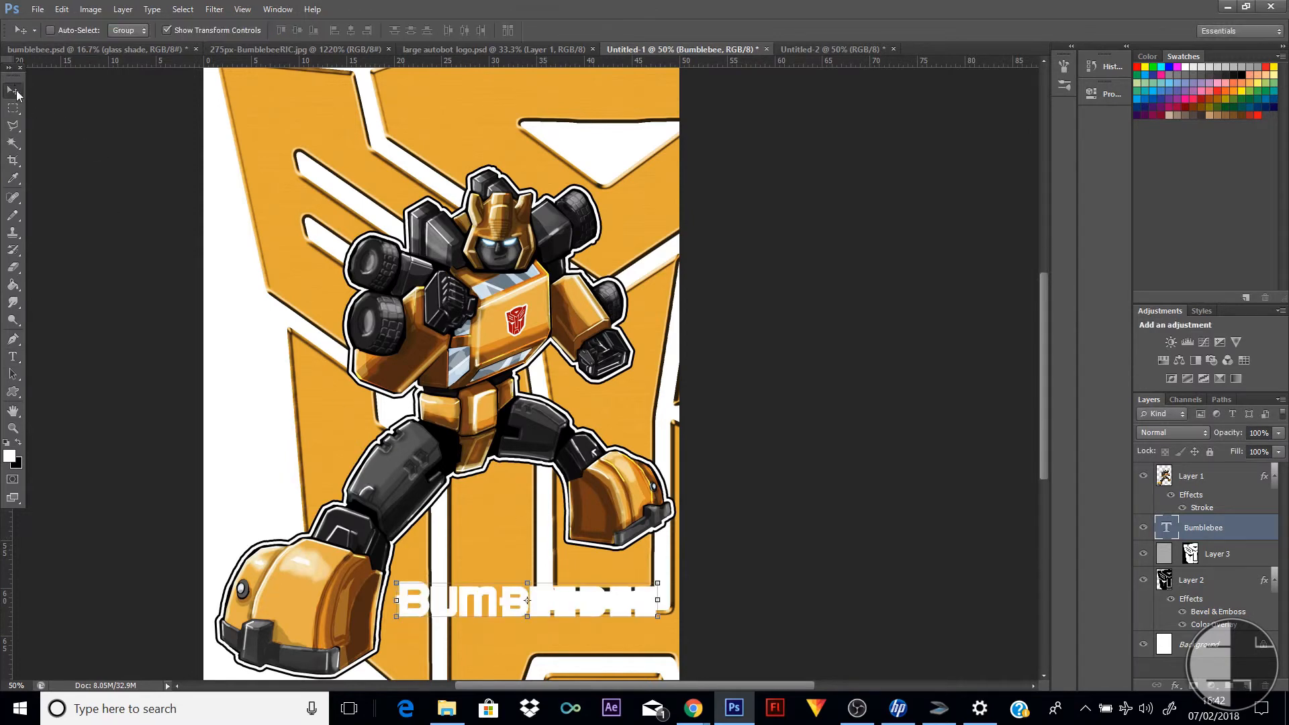
Add a thick black outside stroke at 100% opacity to the Bumblebee title
double_click(1258, 533)
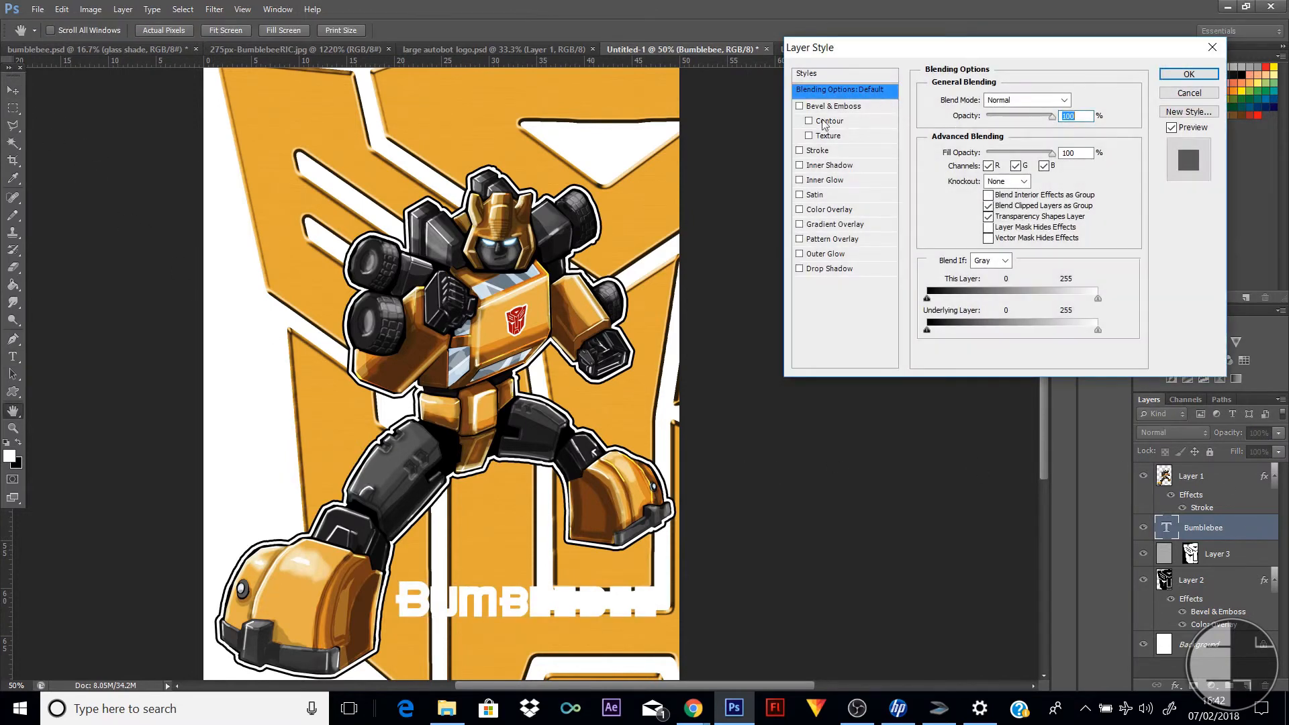
left_click(800, 151)
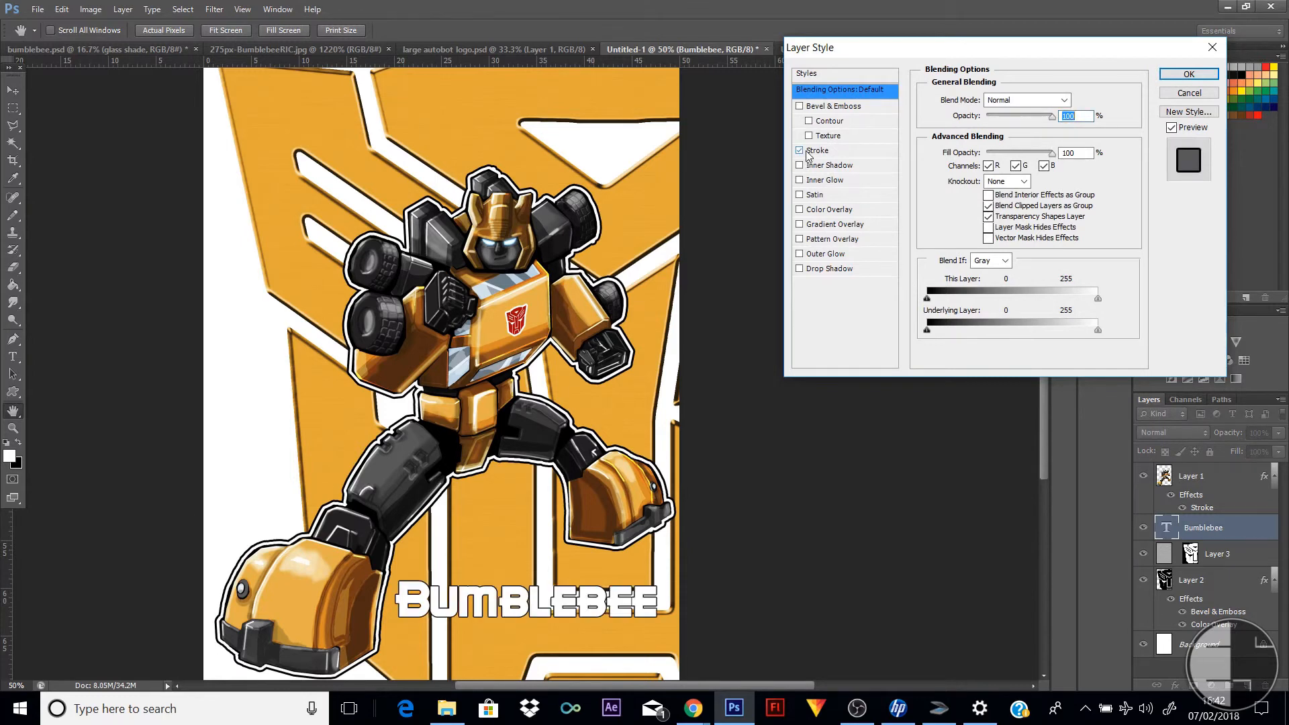
left_click(860, 151)
left_click_drag(986, 102, 988, 103)
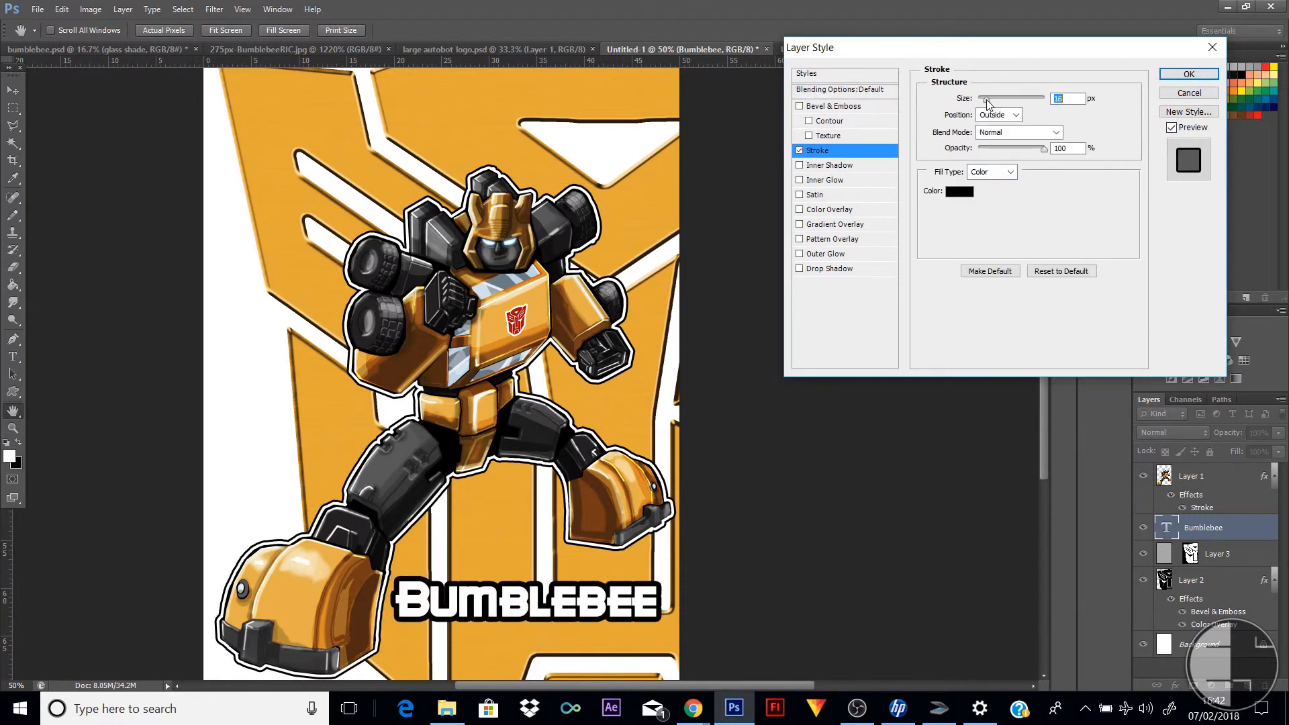
left_click(1190, 74)
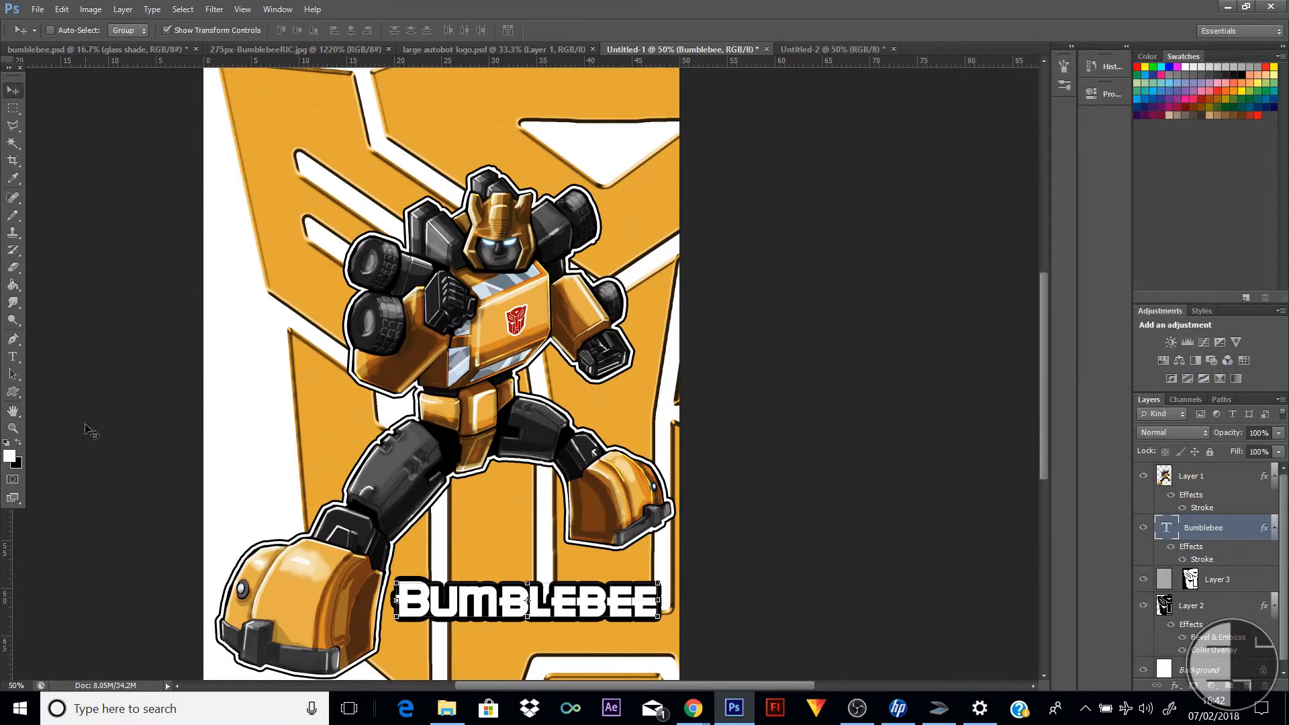
Examine the composition with the outlined title, viewing the whole poster at 33.3% zoom
left_click(14, 109)
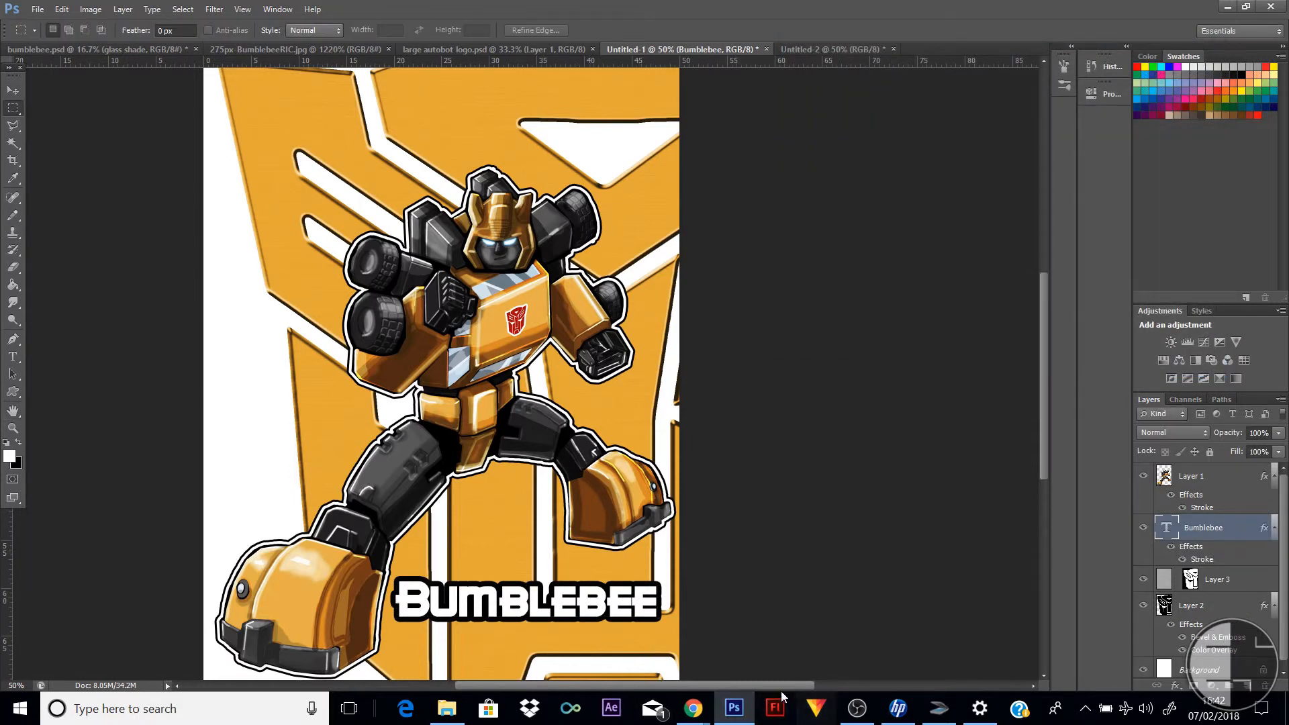
left_click_drag(781, 686, 716, 685)
scroll(827, 581, "down", 2)
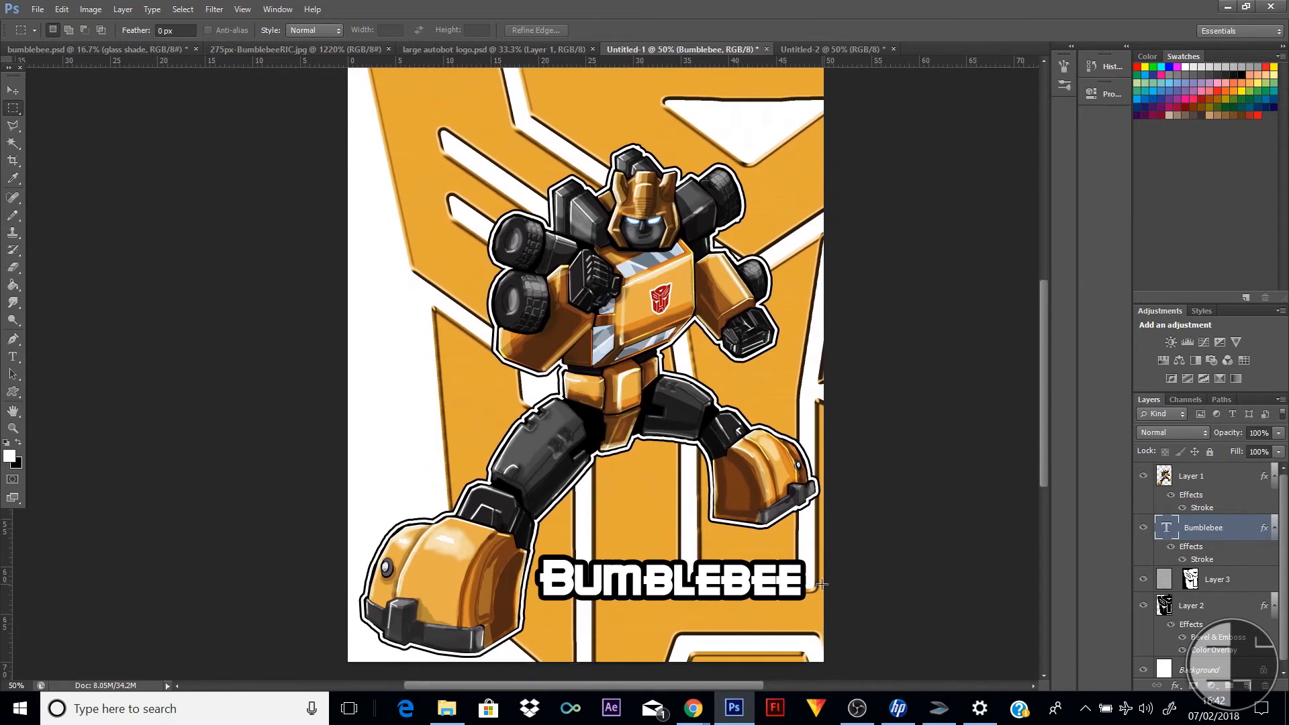
scroll(826, 581, "up", 3)
left_click(13, 428)
left_click(665, 377, "alt")
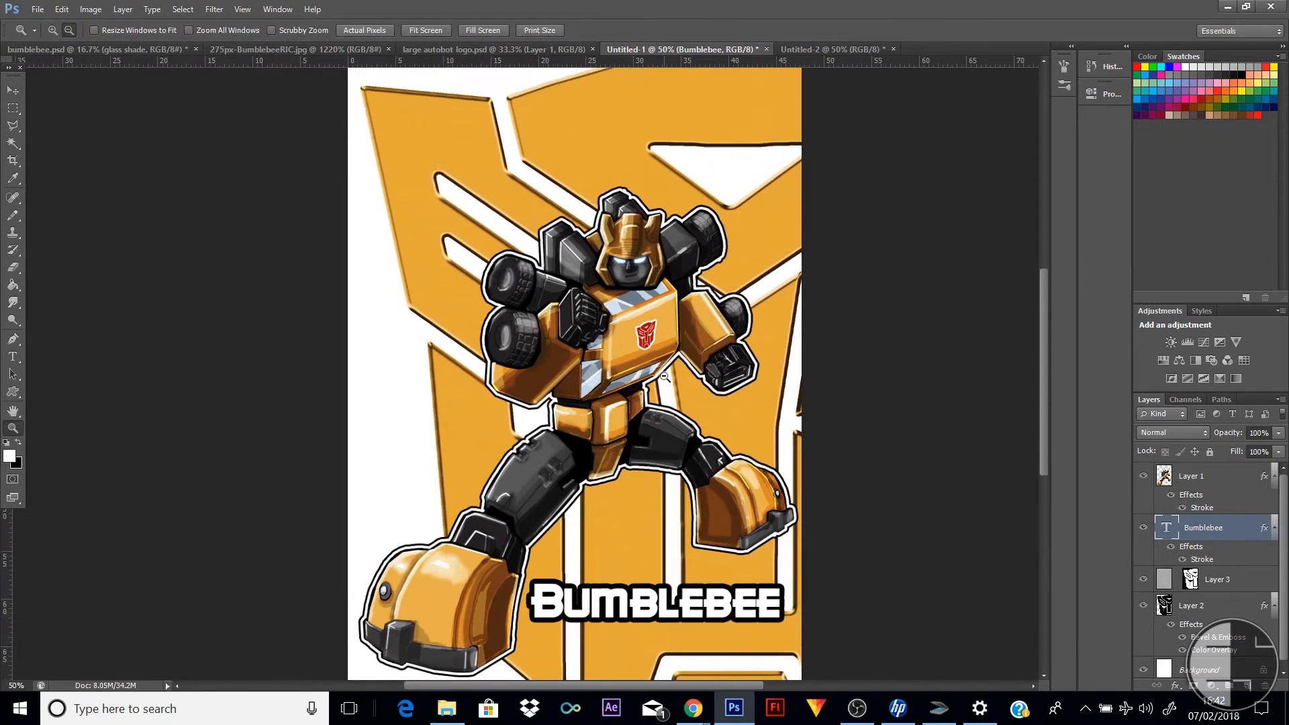
left_click(663, 379, "alt")
left_click(579, 347)
left_click(578, 355)
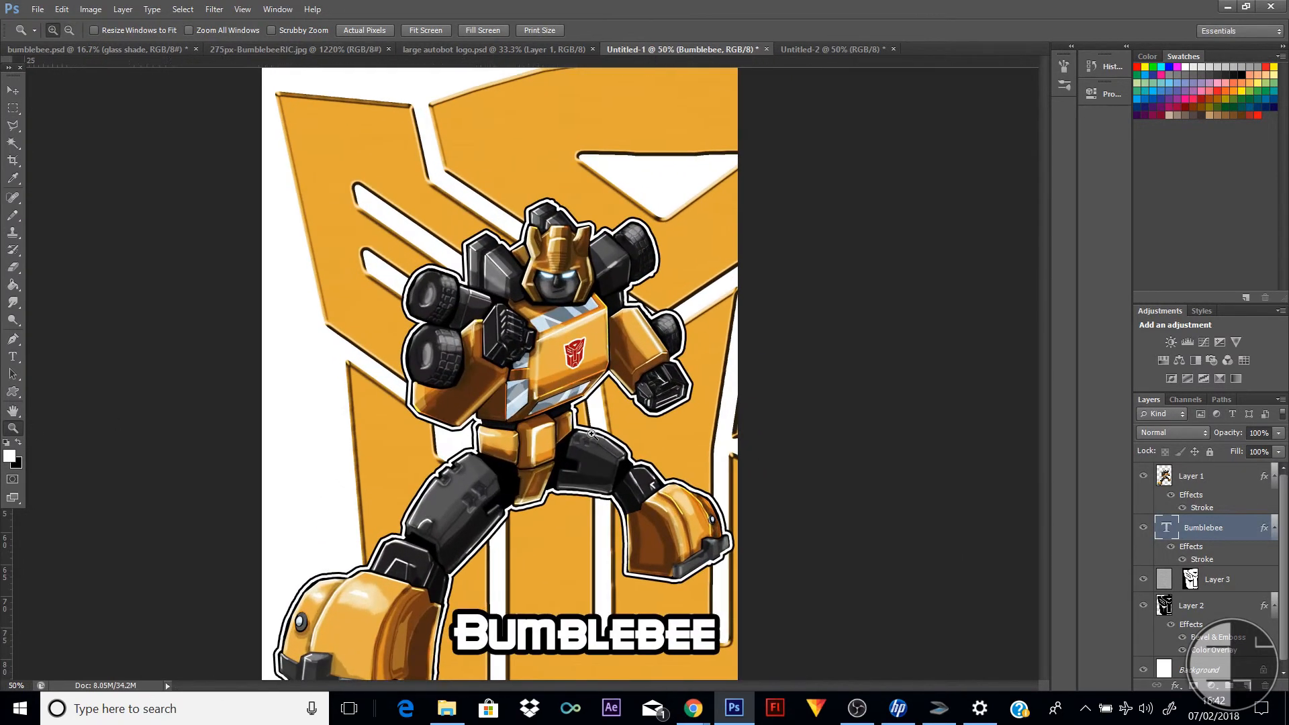
left_click(693, 429, "alt")
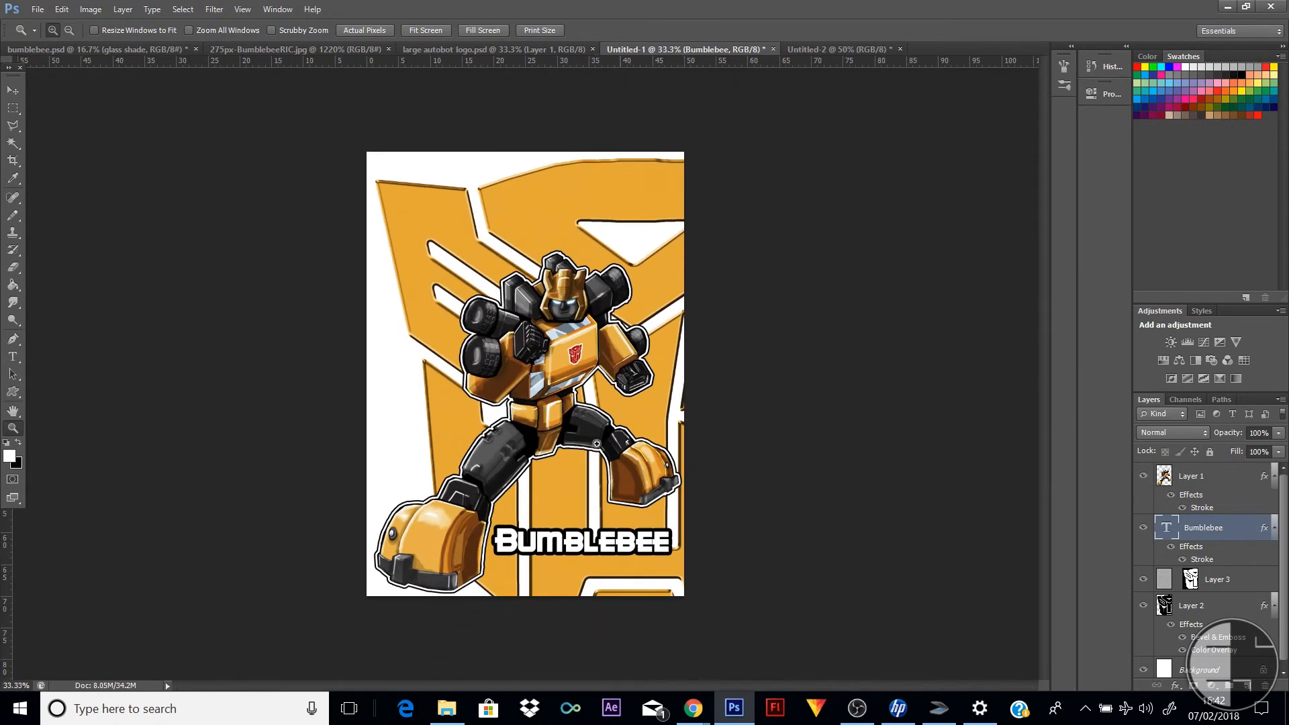